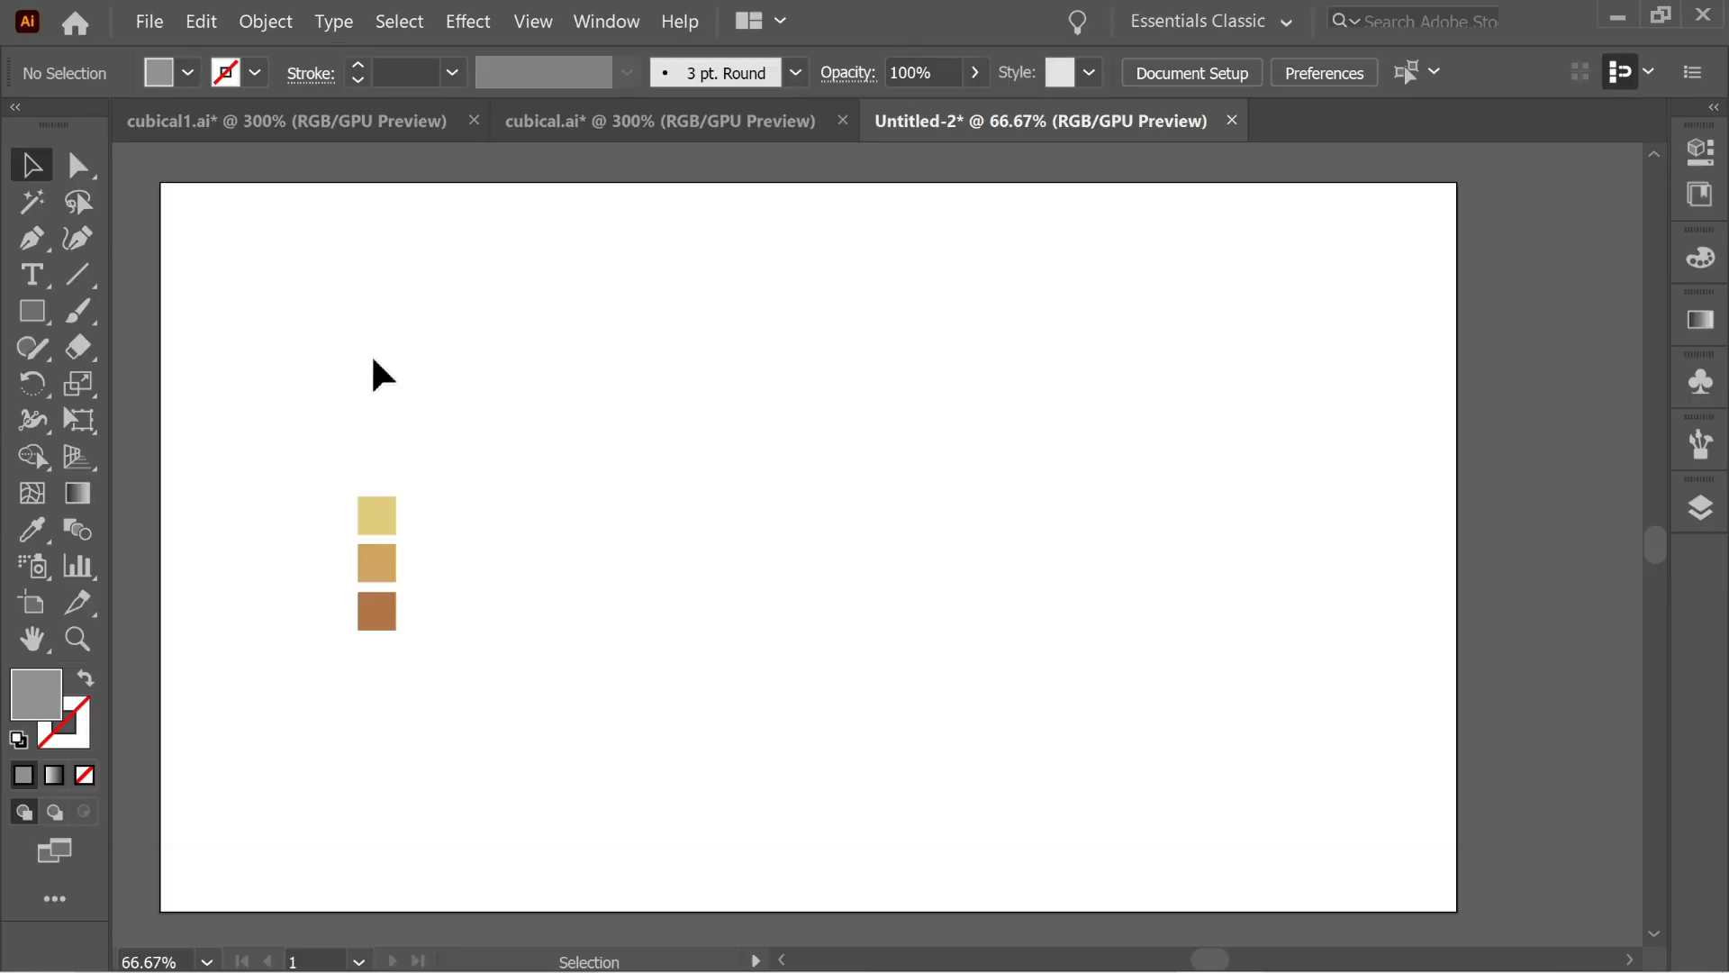
# Draw a 150 × 150 px square near the center of the artboard.
pyautogui.moveTo(373, 359); pyautogui.dragTo(464, 657)
pyautogui.click(564, 517)
pyautogui.click(50, 312)
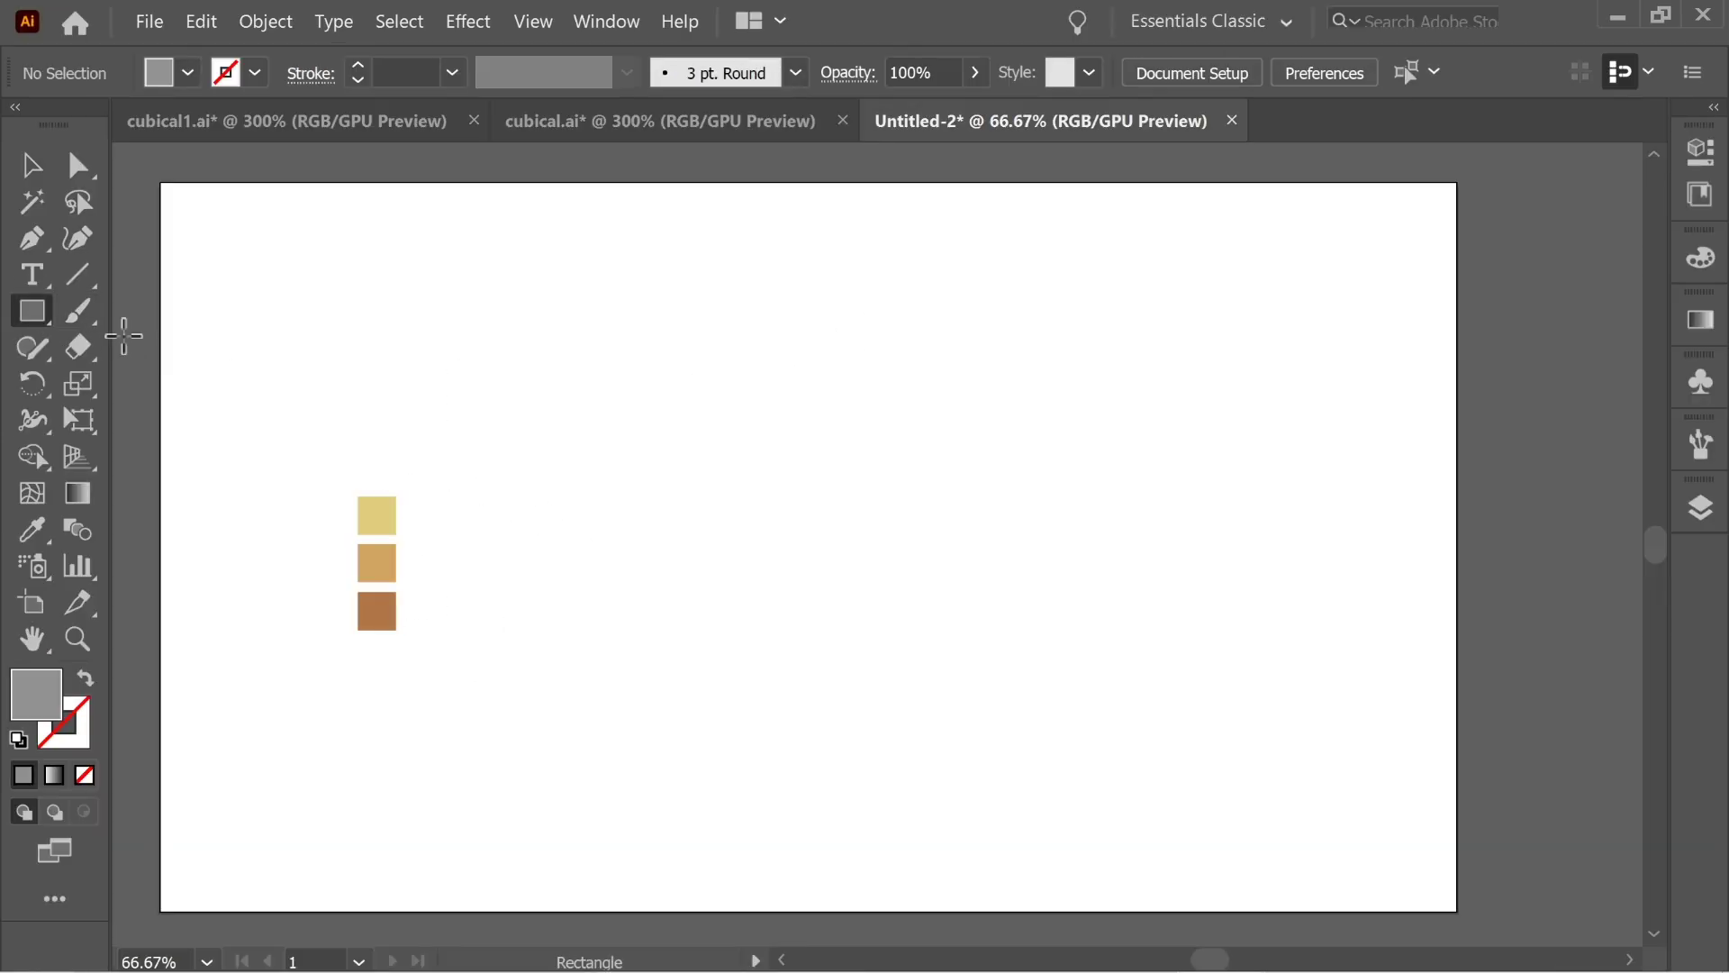
pyautogui.click(717, 476)
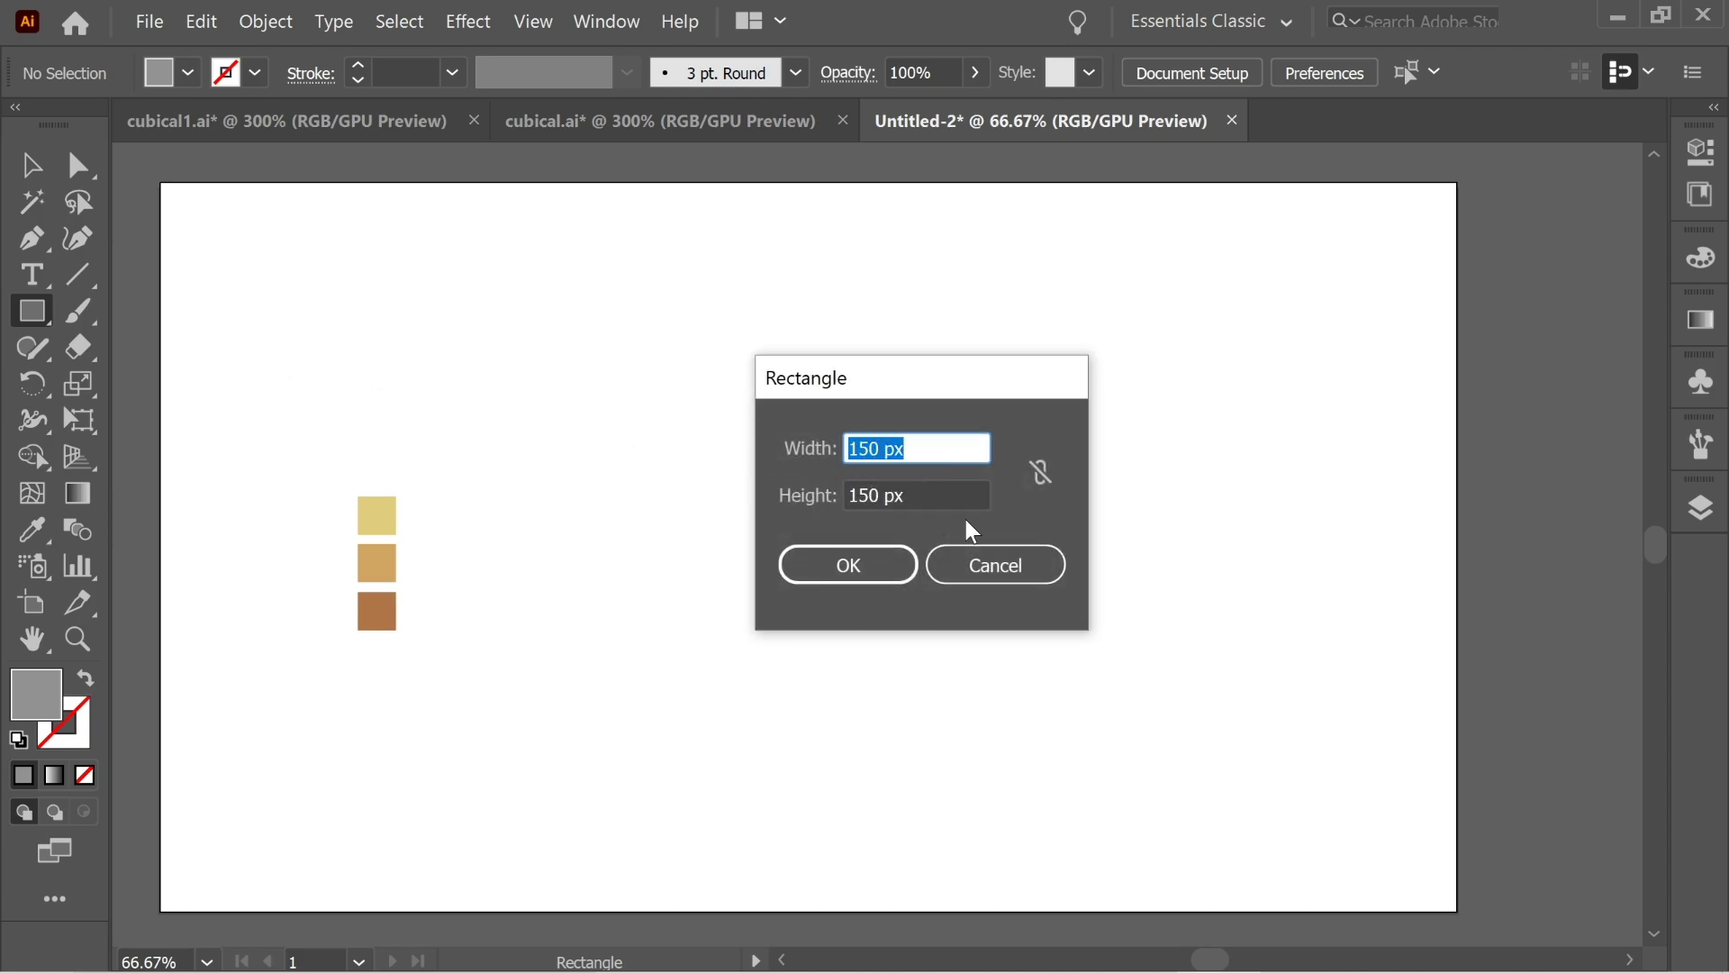
pyautogui.click(883, 564)
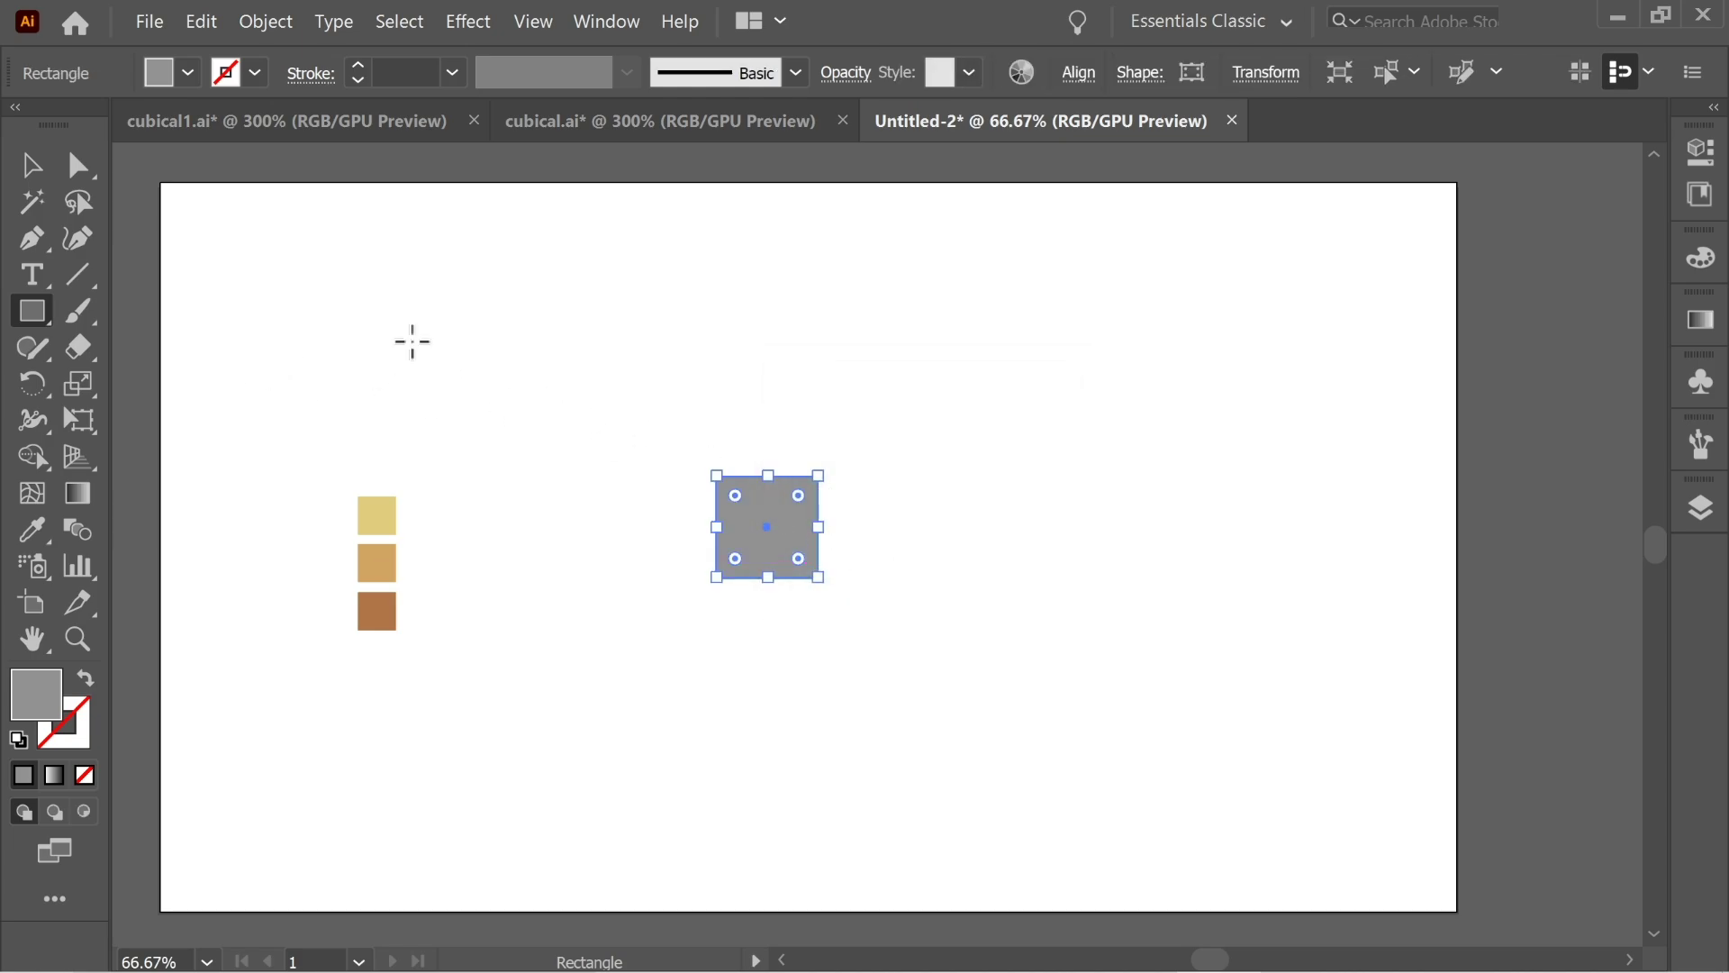
# Apply a 3D Extrude & Bevel effect to the square with an extrude depth of 150 pt.
pyautogui.click(37, 175)
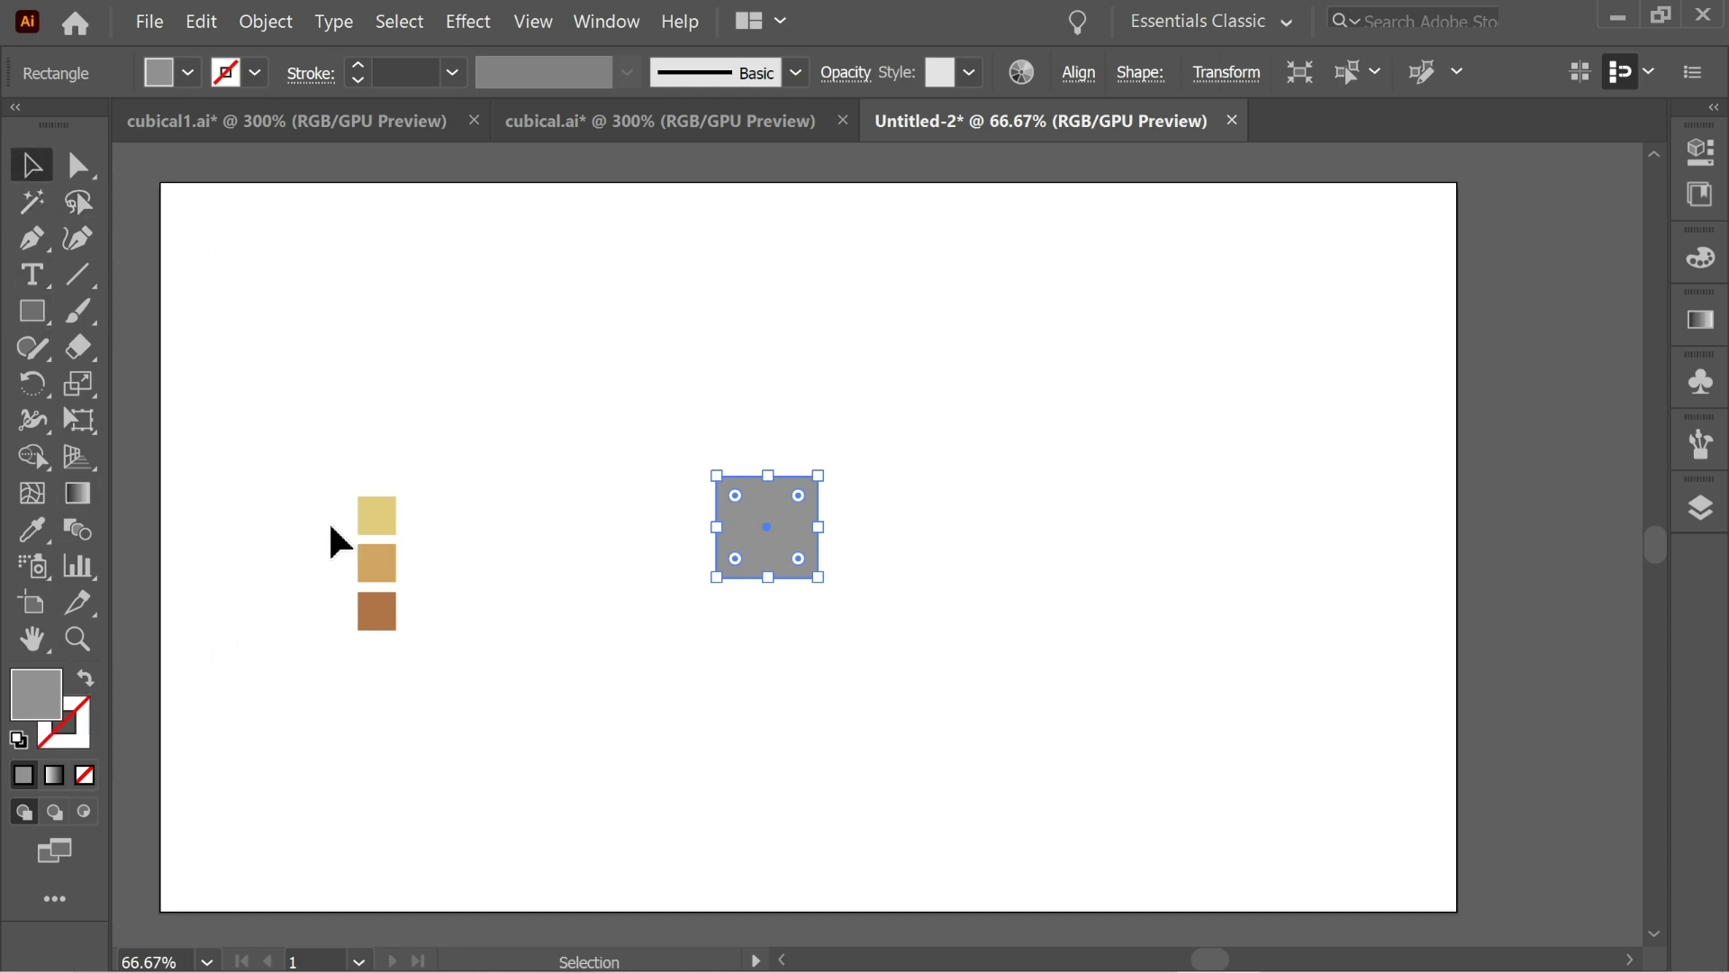
pyautogui.click(456, 27)
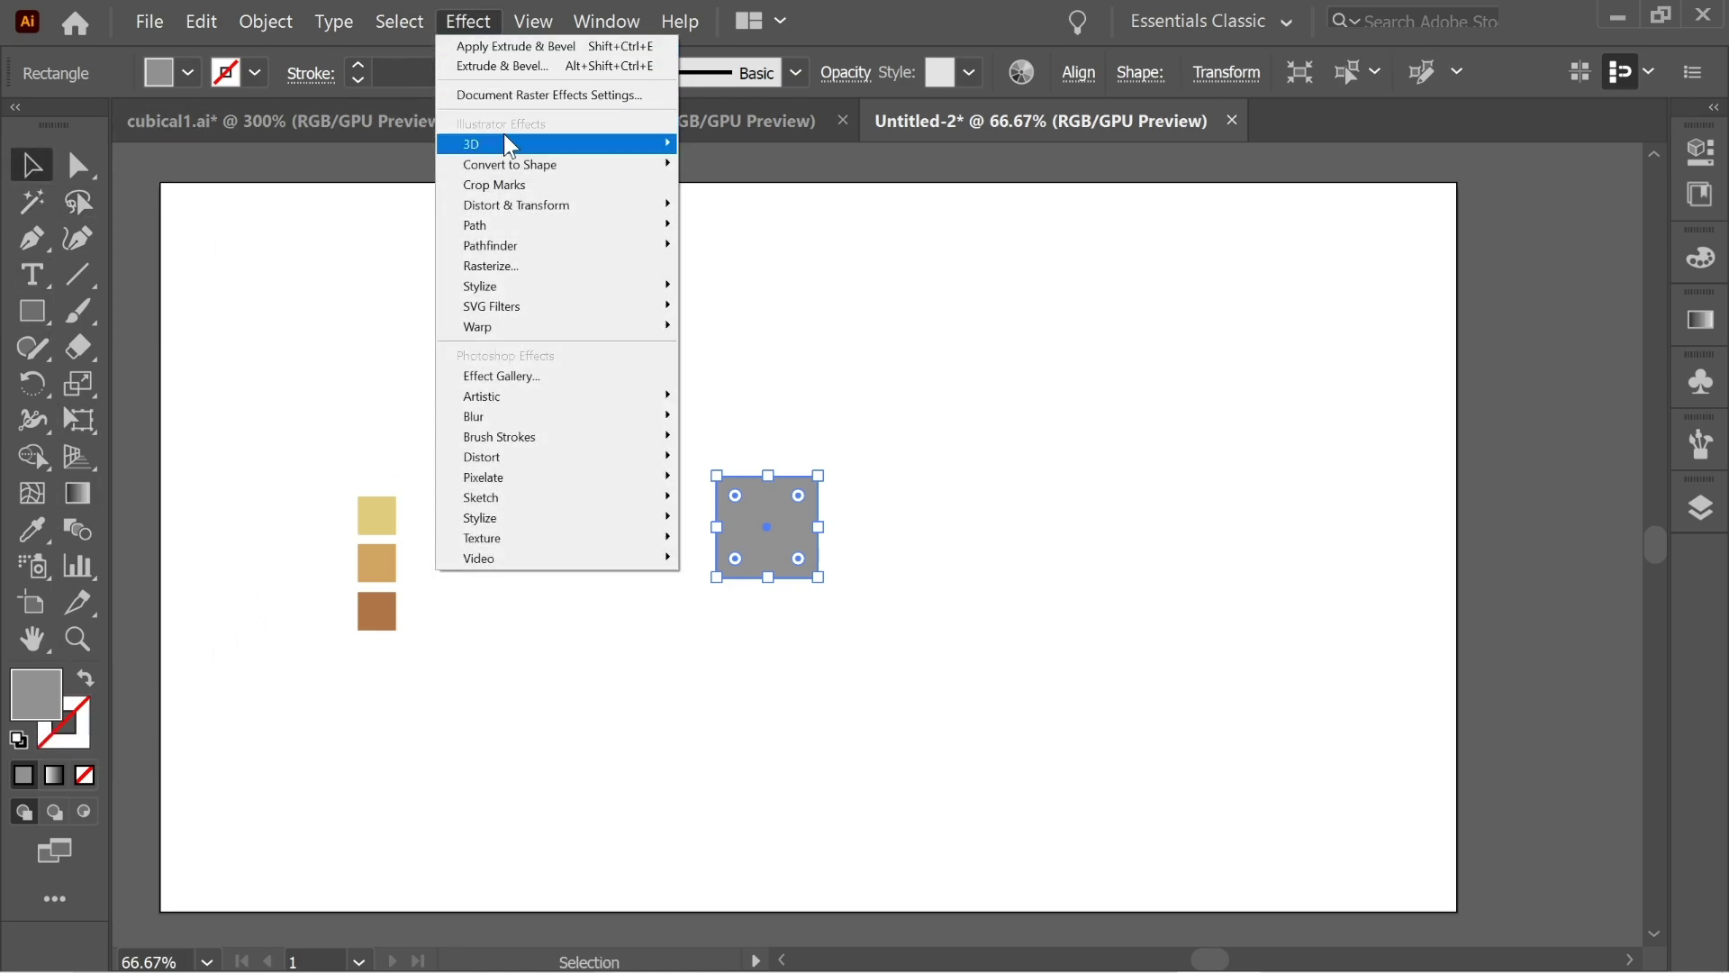
pyautogui.moveTo(531, 144)
pyautogui.click(759, 157)
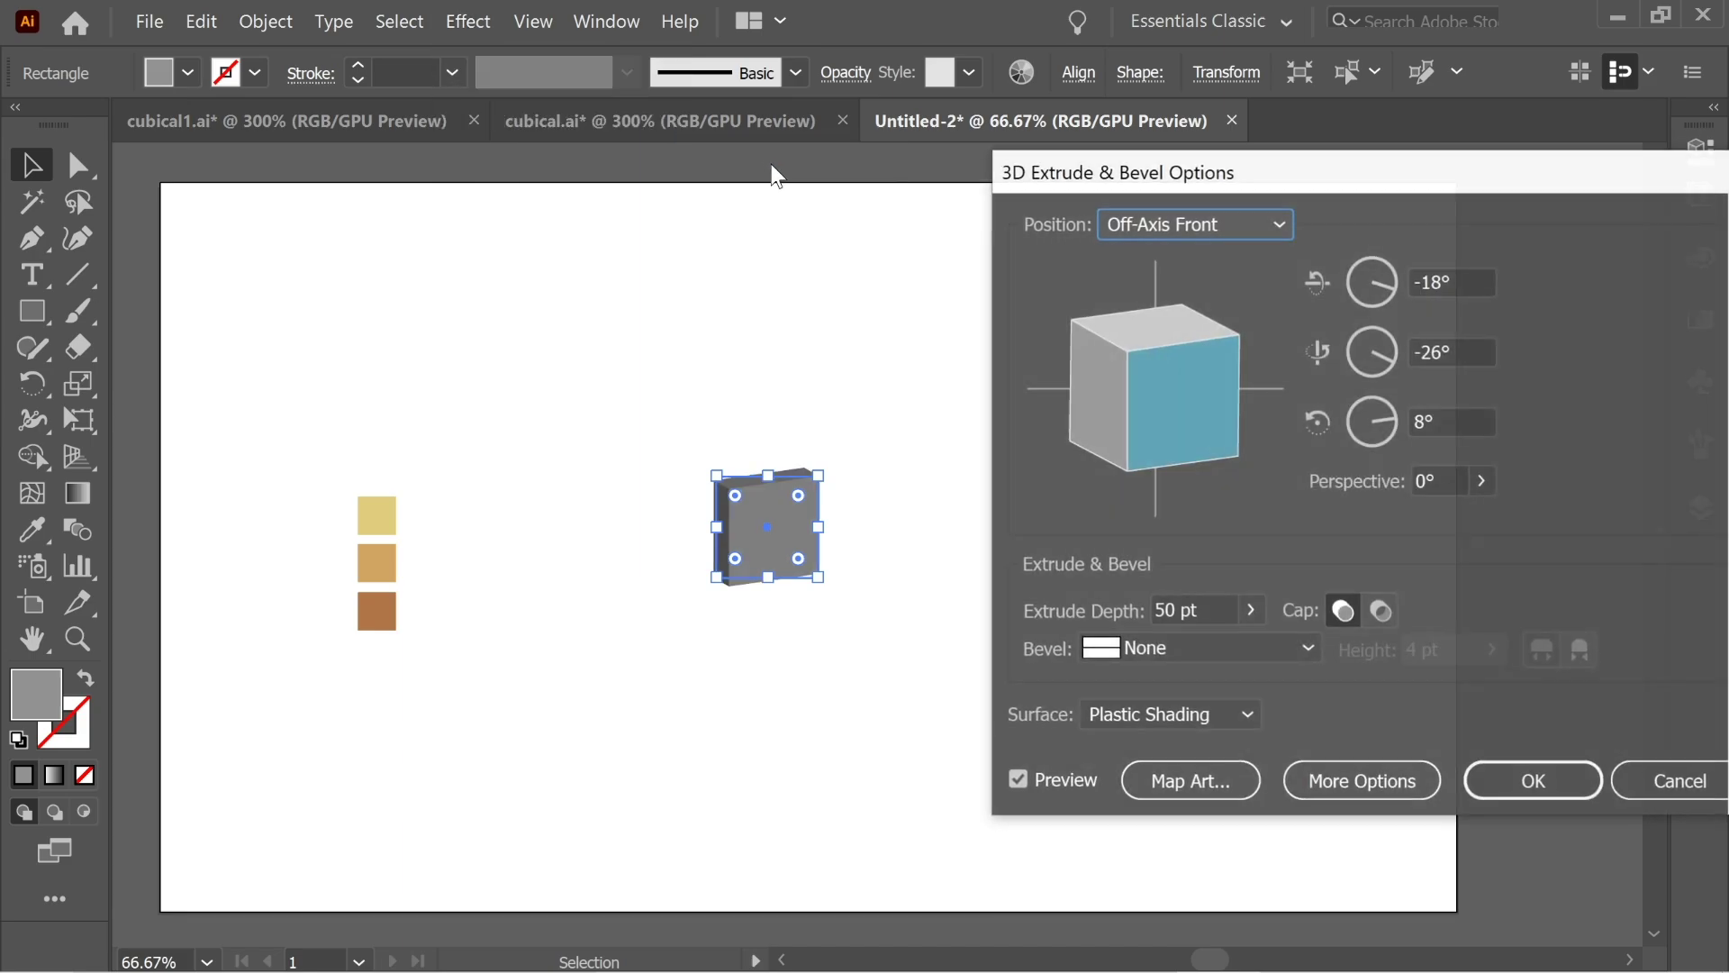
pyautogui.click(1181, 611)
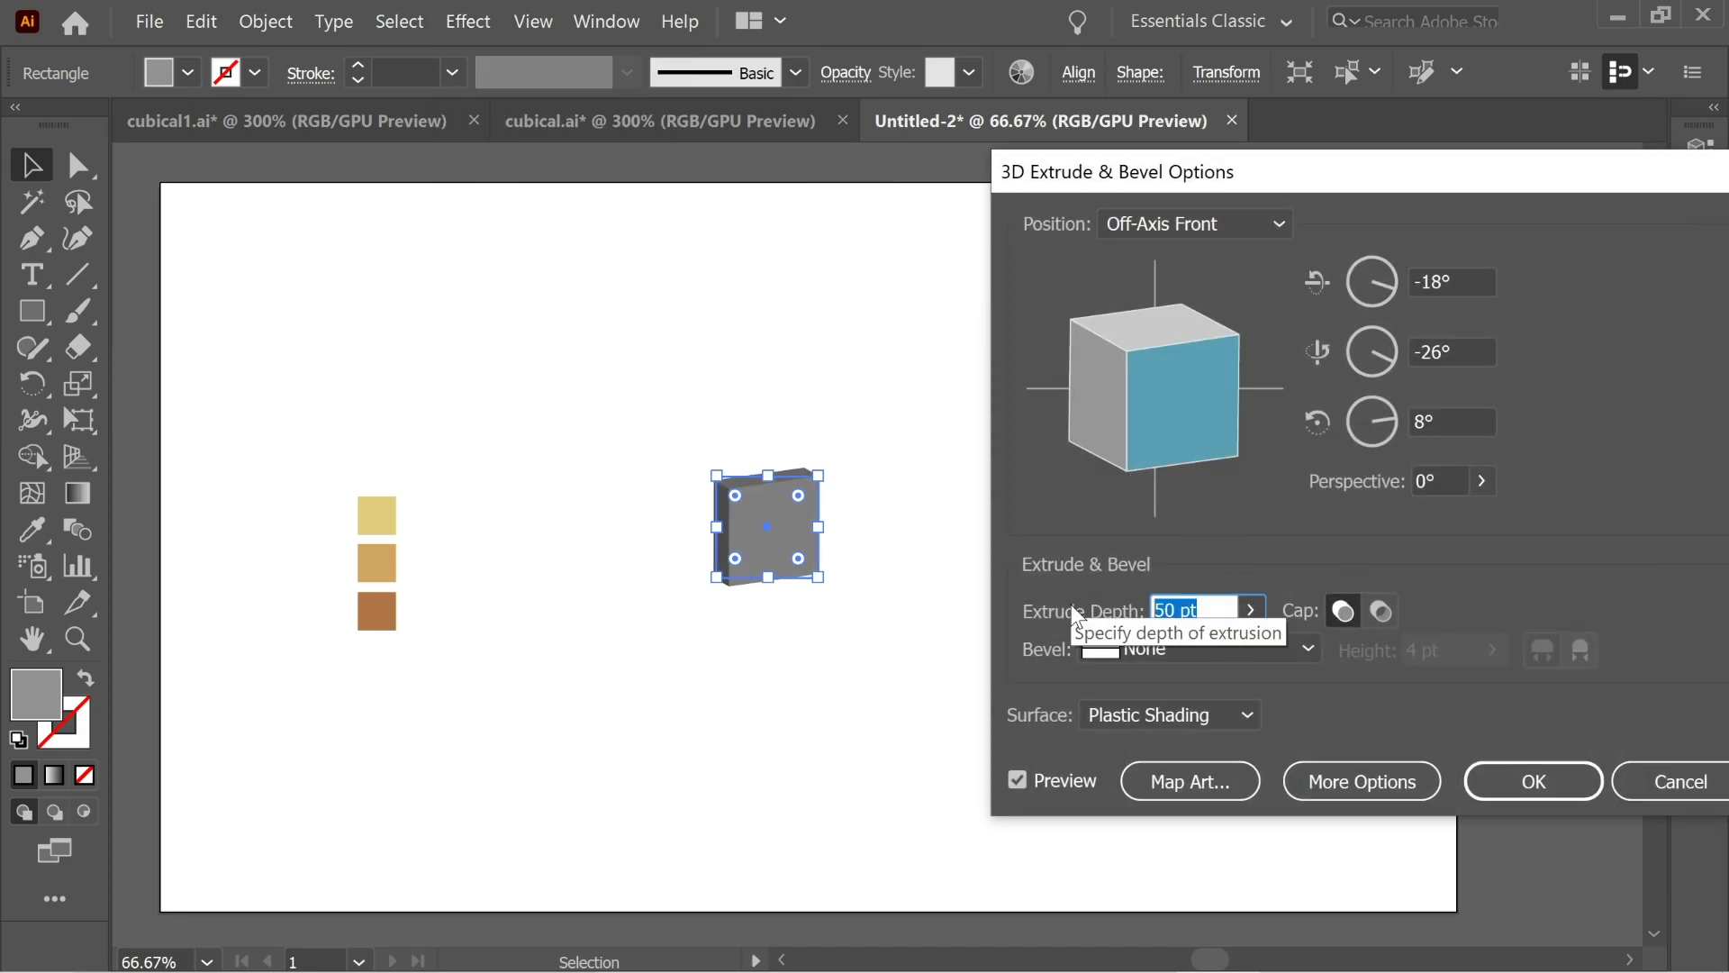
pyautogui.write('150')
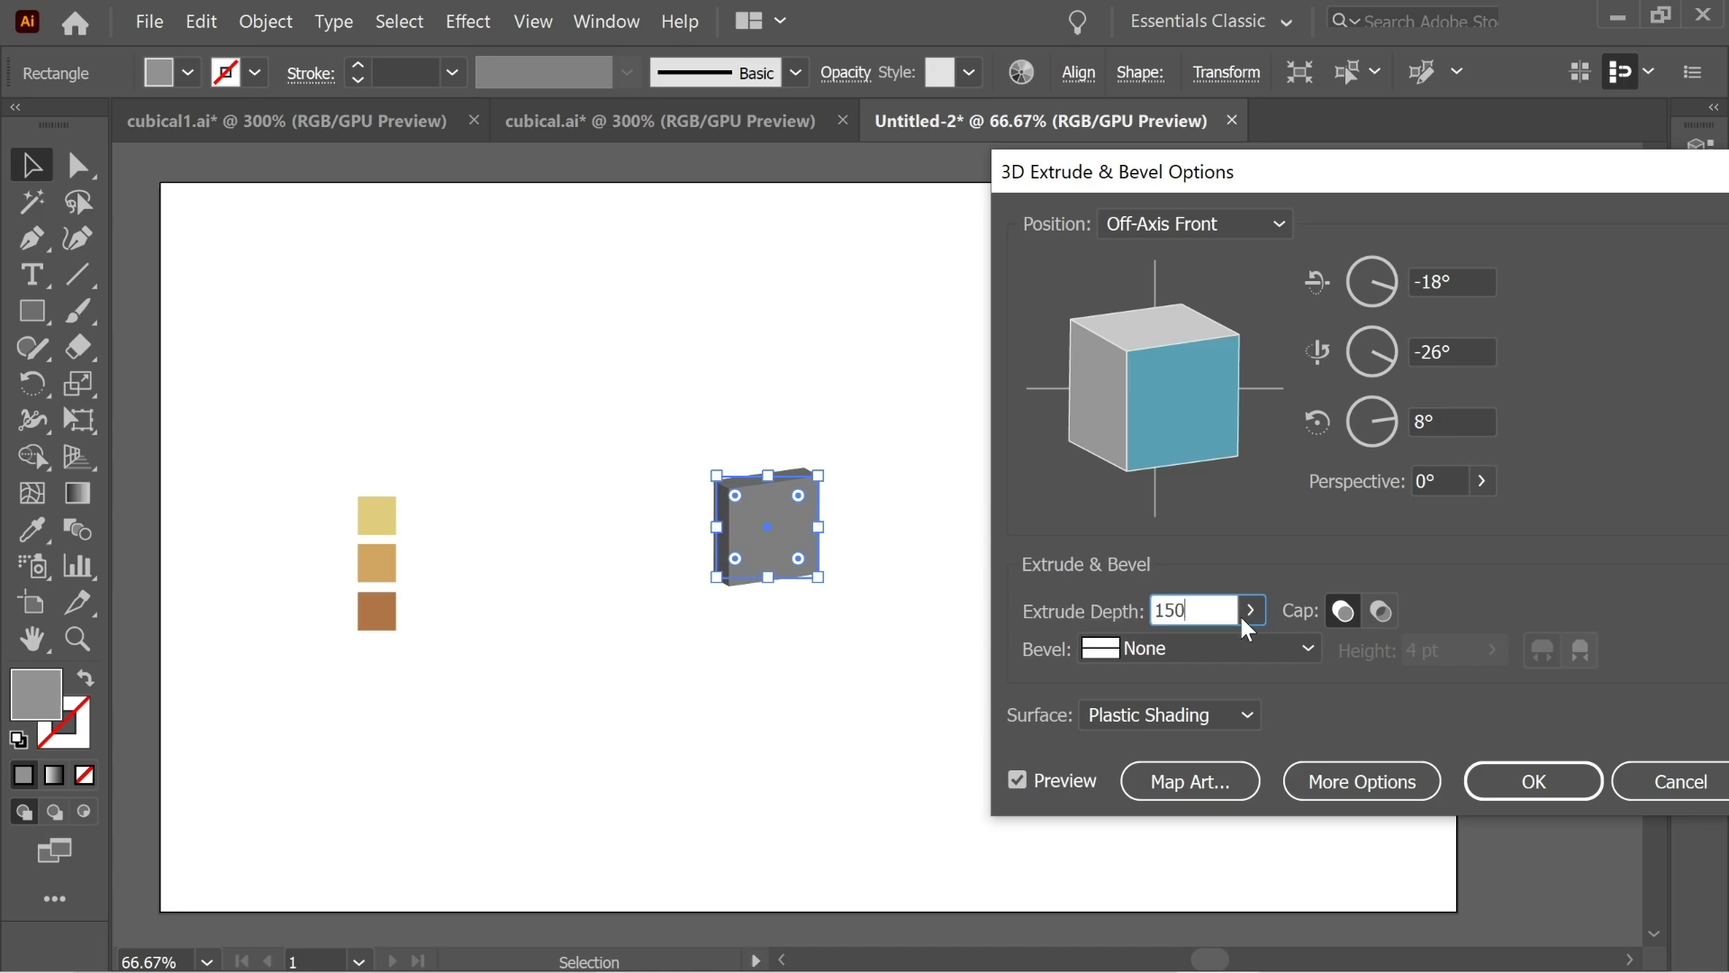
# Set the extrusion's surface to Wireframe and its position to Isometric Left, and apply the effect.
pyautogui.click(1148, 717)
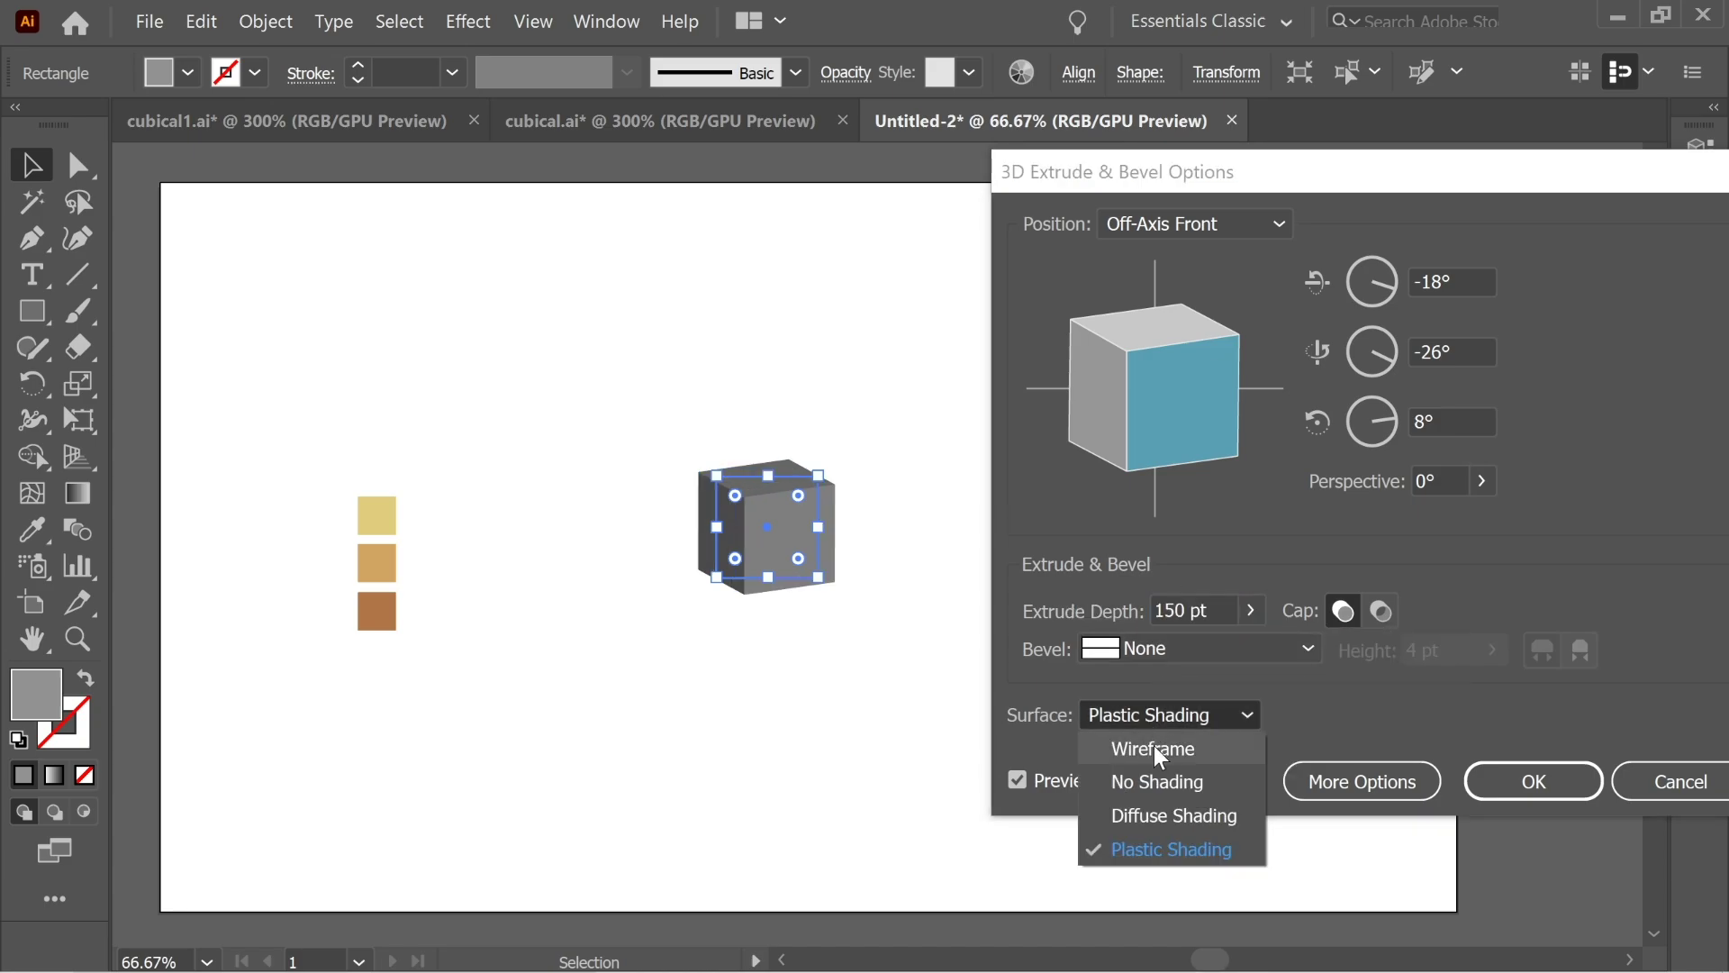
pyautogui.click(1161, 853)
pyautogui.click(1170, 222)
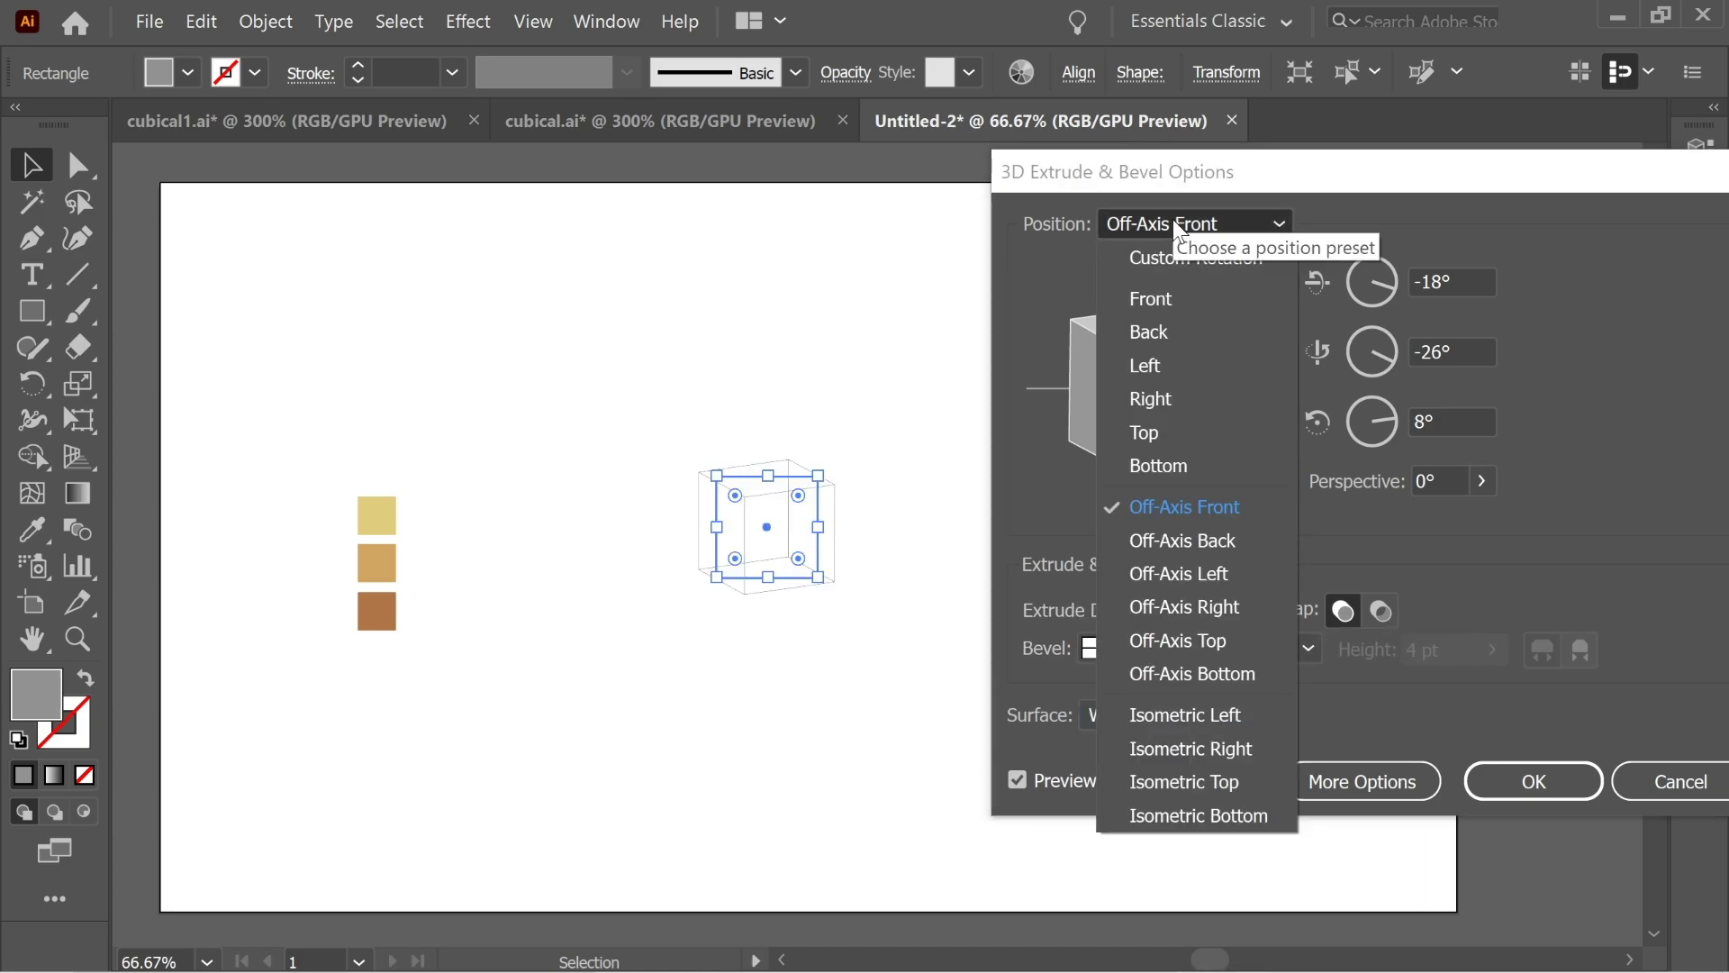
pyautogui.click(1209, 715)
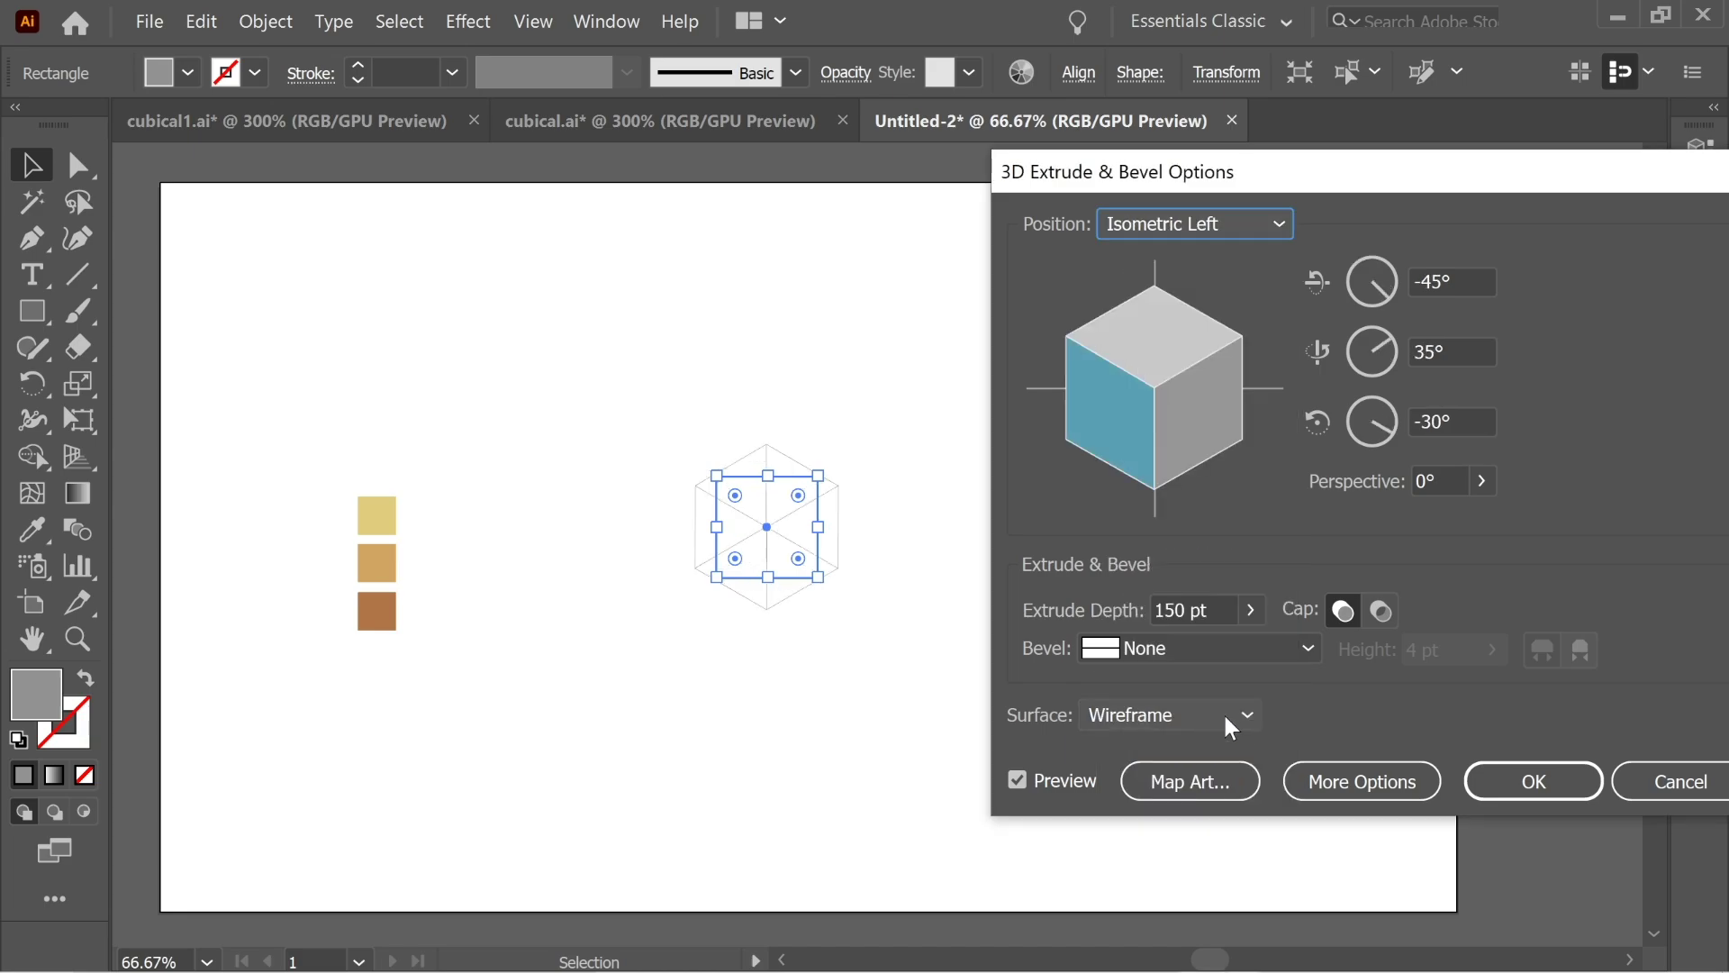
pyautogui.click(1535, 782)
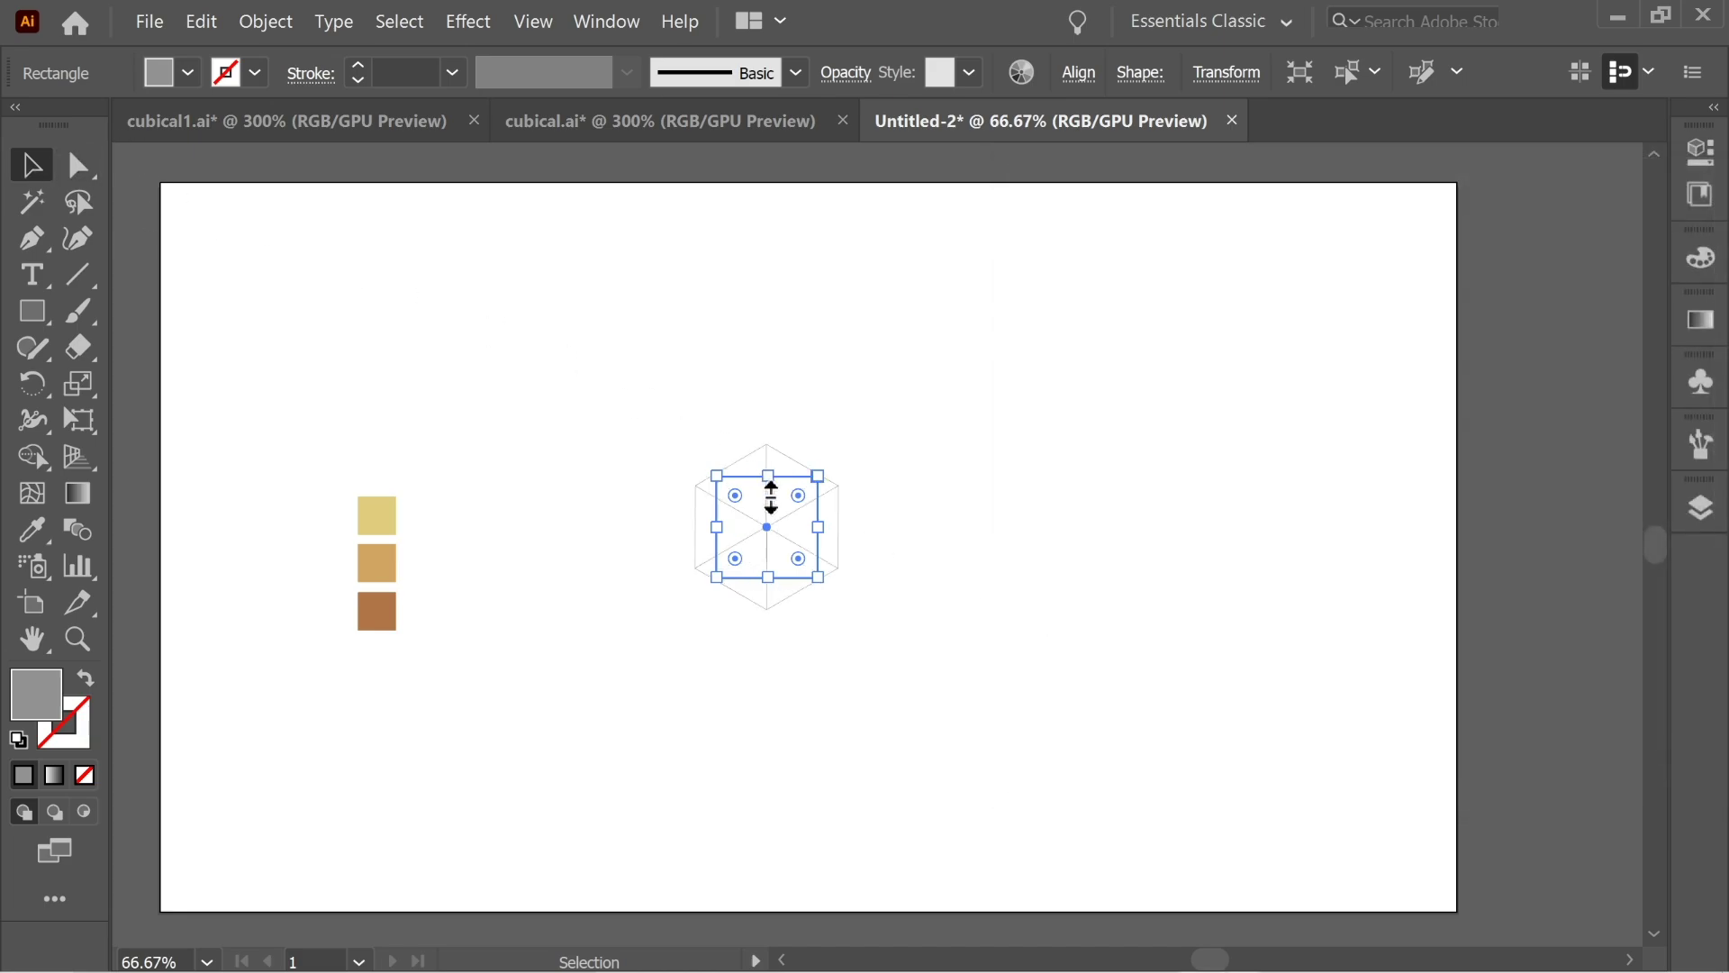
# Move the wireframe cube below the color swatches and place a new 150 × 150 px square near the artboard's center.
pyautogui.moveTo(764, 539); pyautogui.dragTo(475, 755)
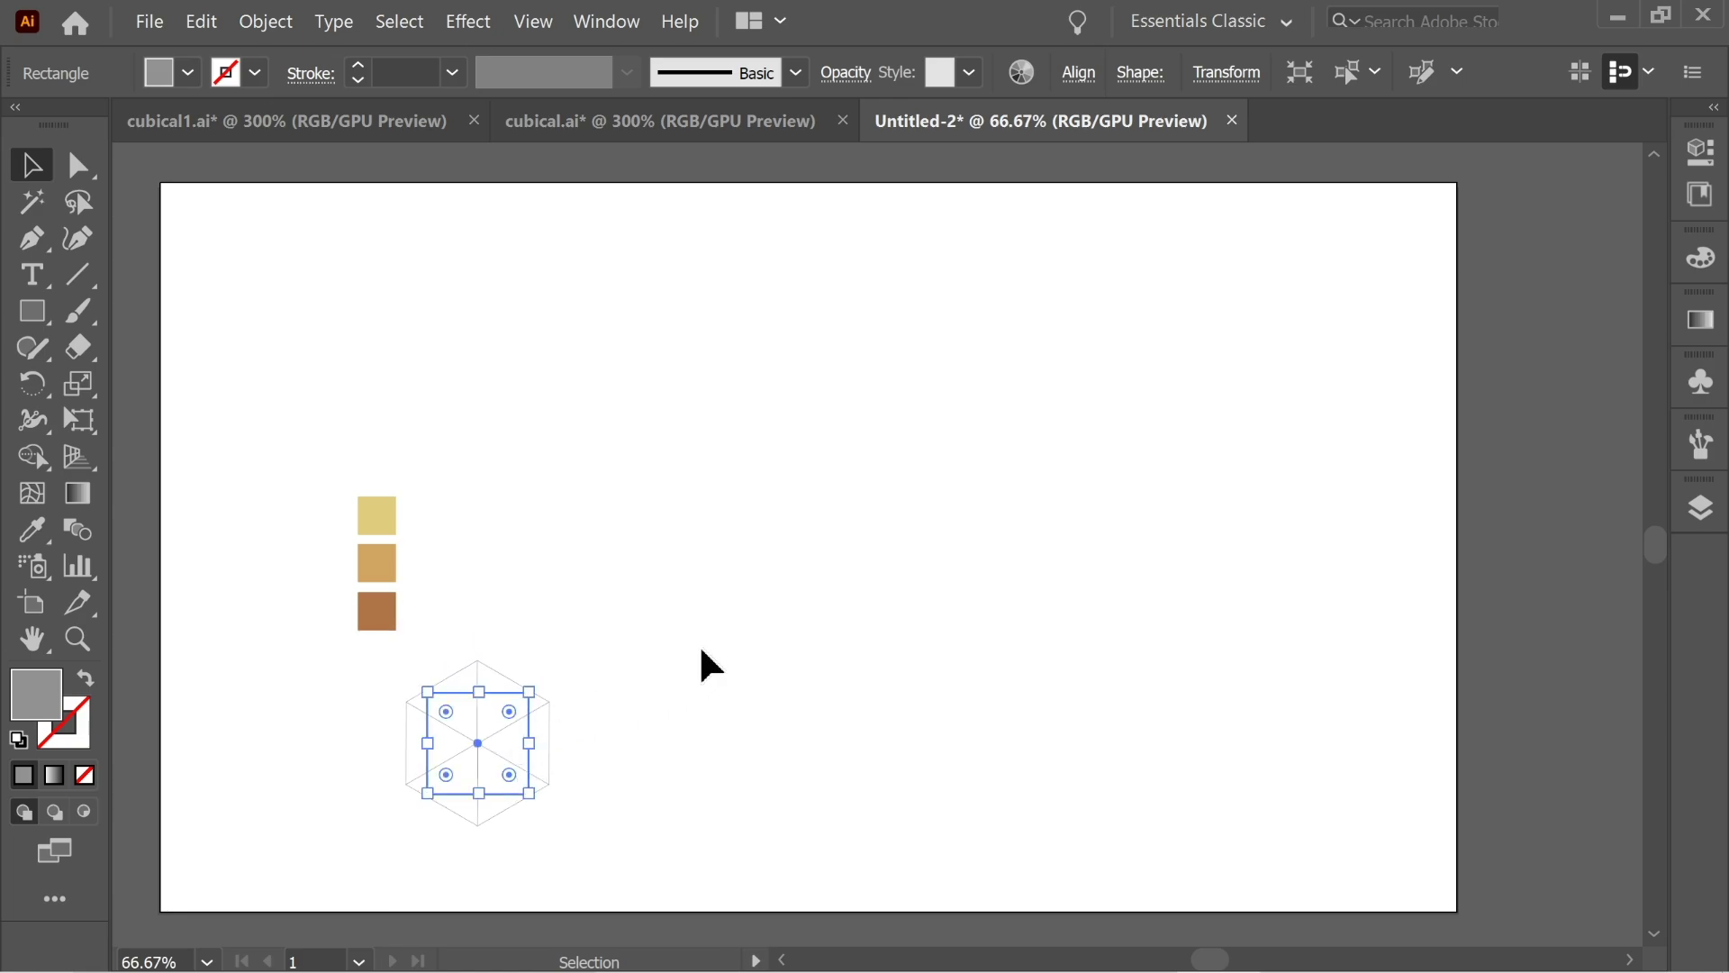
pyautogui.click(764, 505)
pyautogui.click(36, 306)
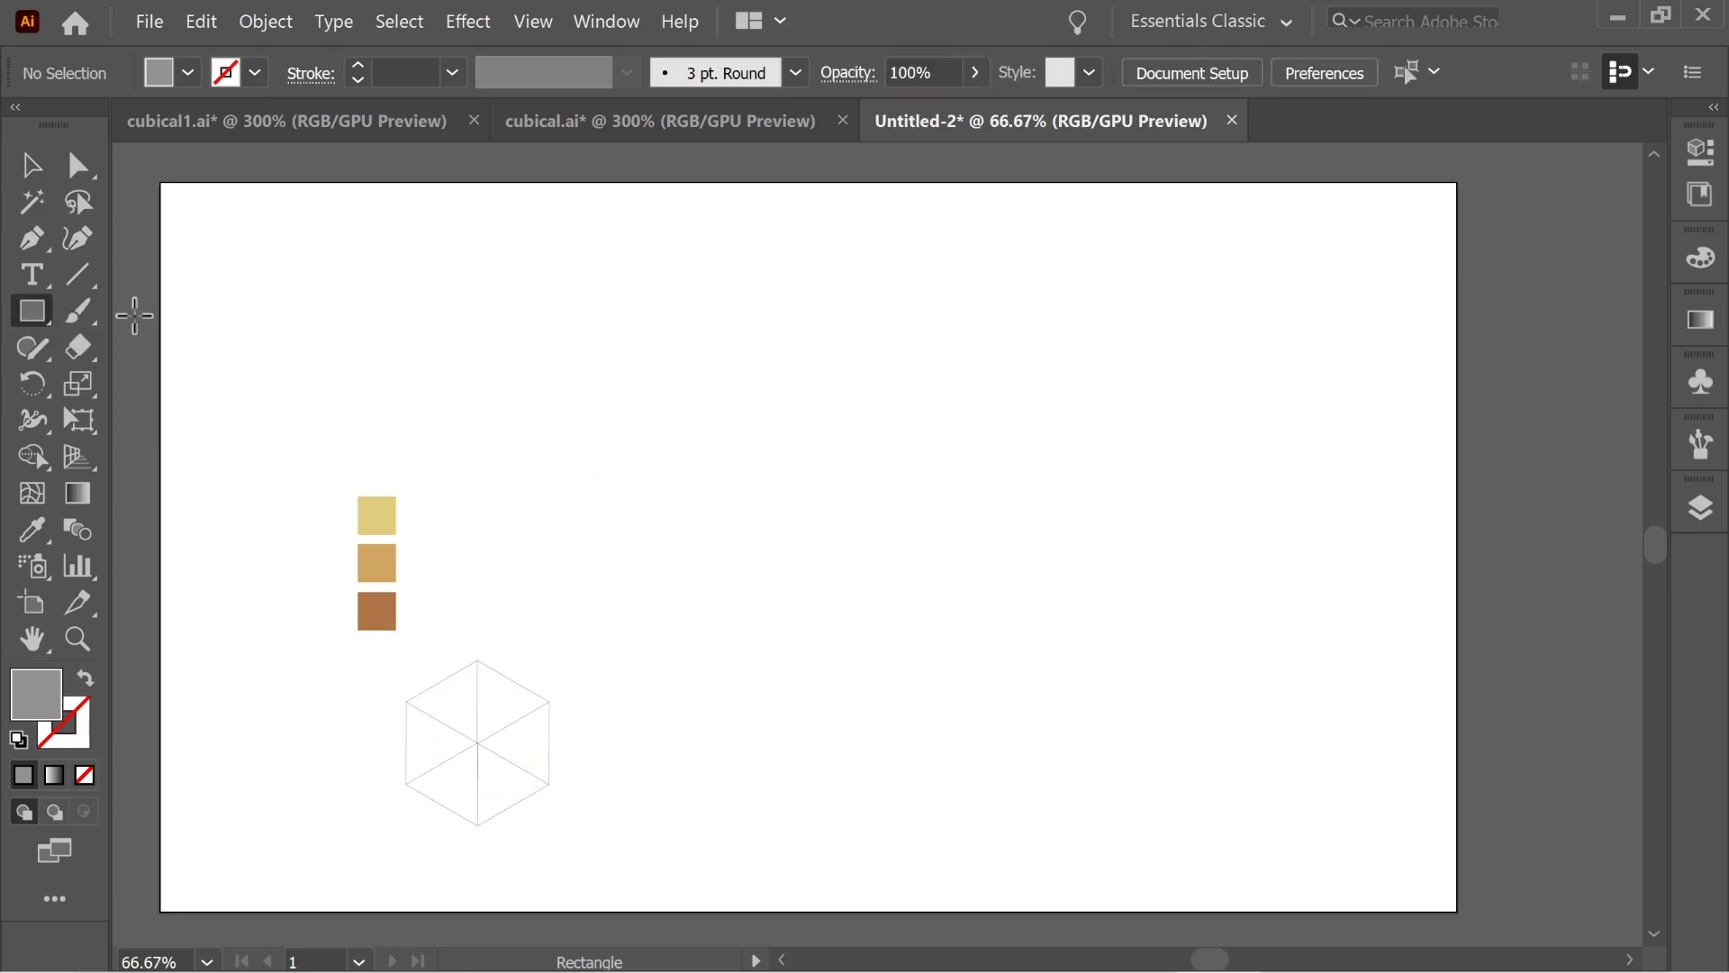
pyautogui.click(840, 458)
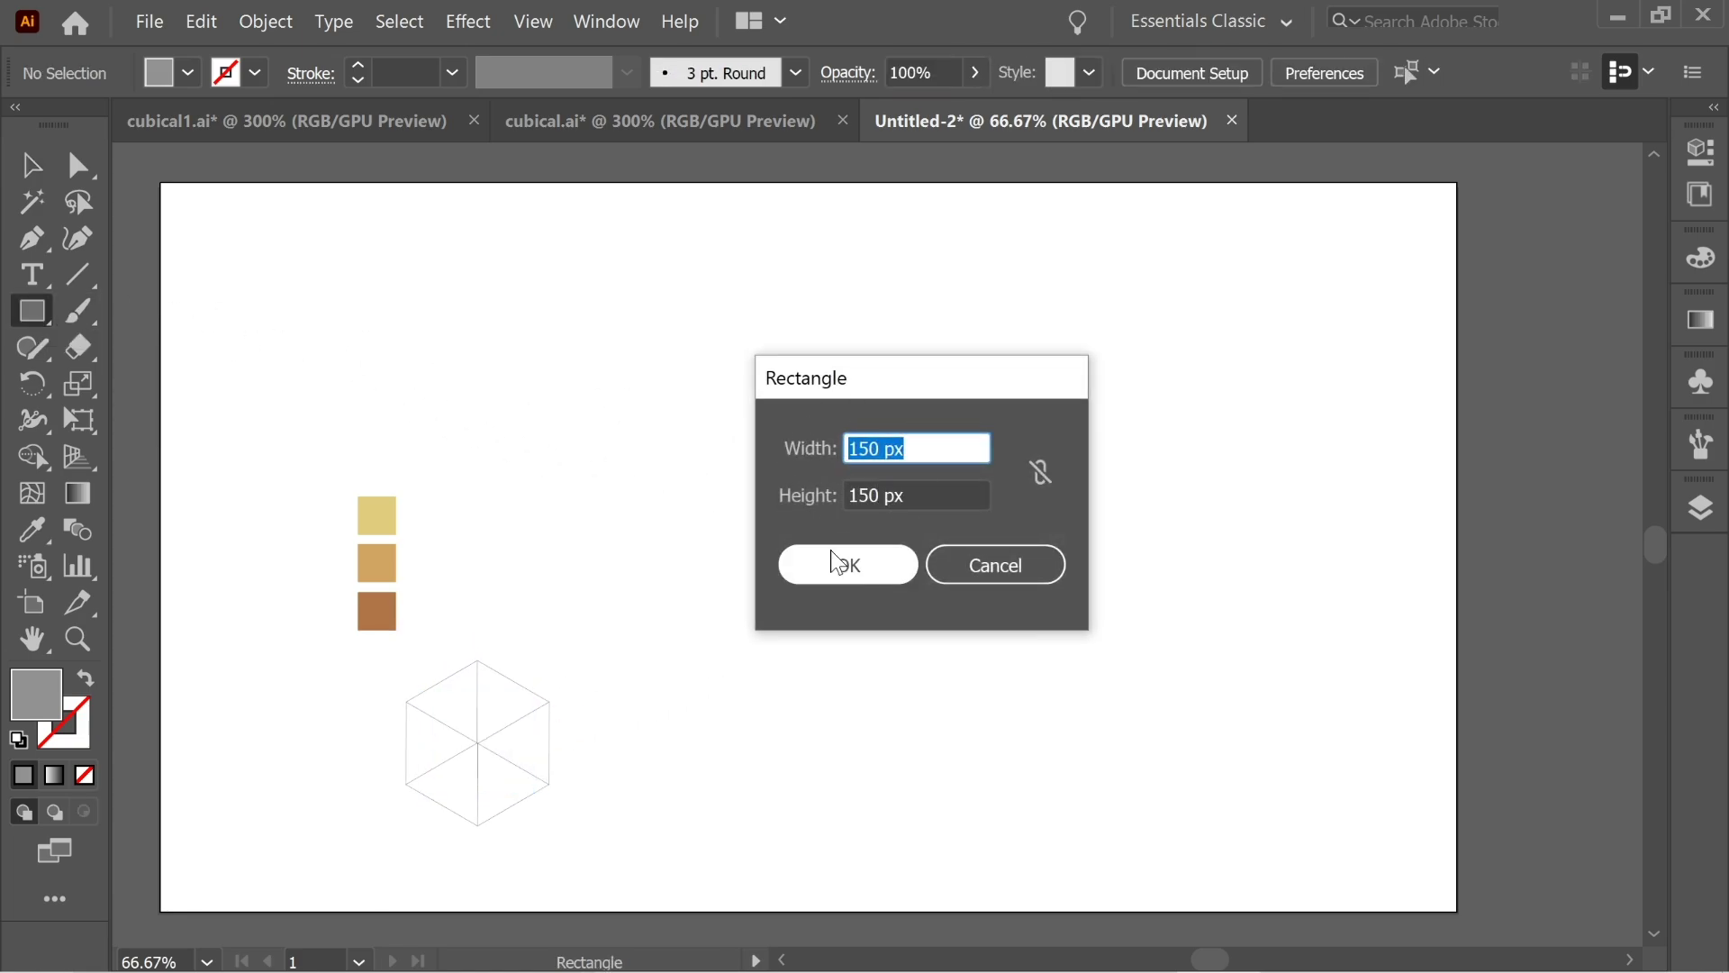
pyautogui.click(851, 579)
pyautogui.press('v')
pyautogui.moveTo(896, 509); pyautogui.dragTo(838, 533)
# Split the new square into a grid of 3 rows and 3 columns without gaps between the cells.
pyautogui.click(267, 22)
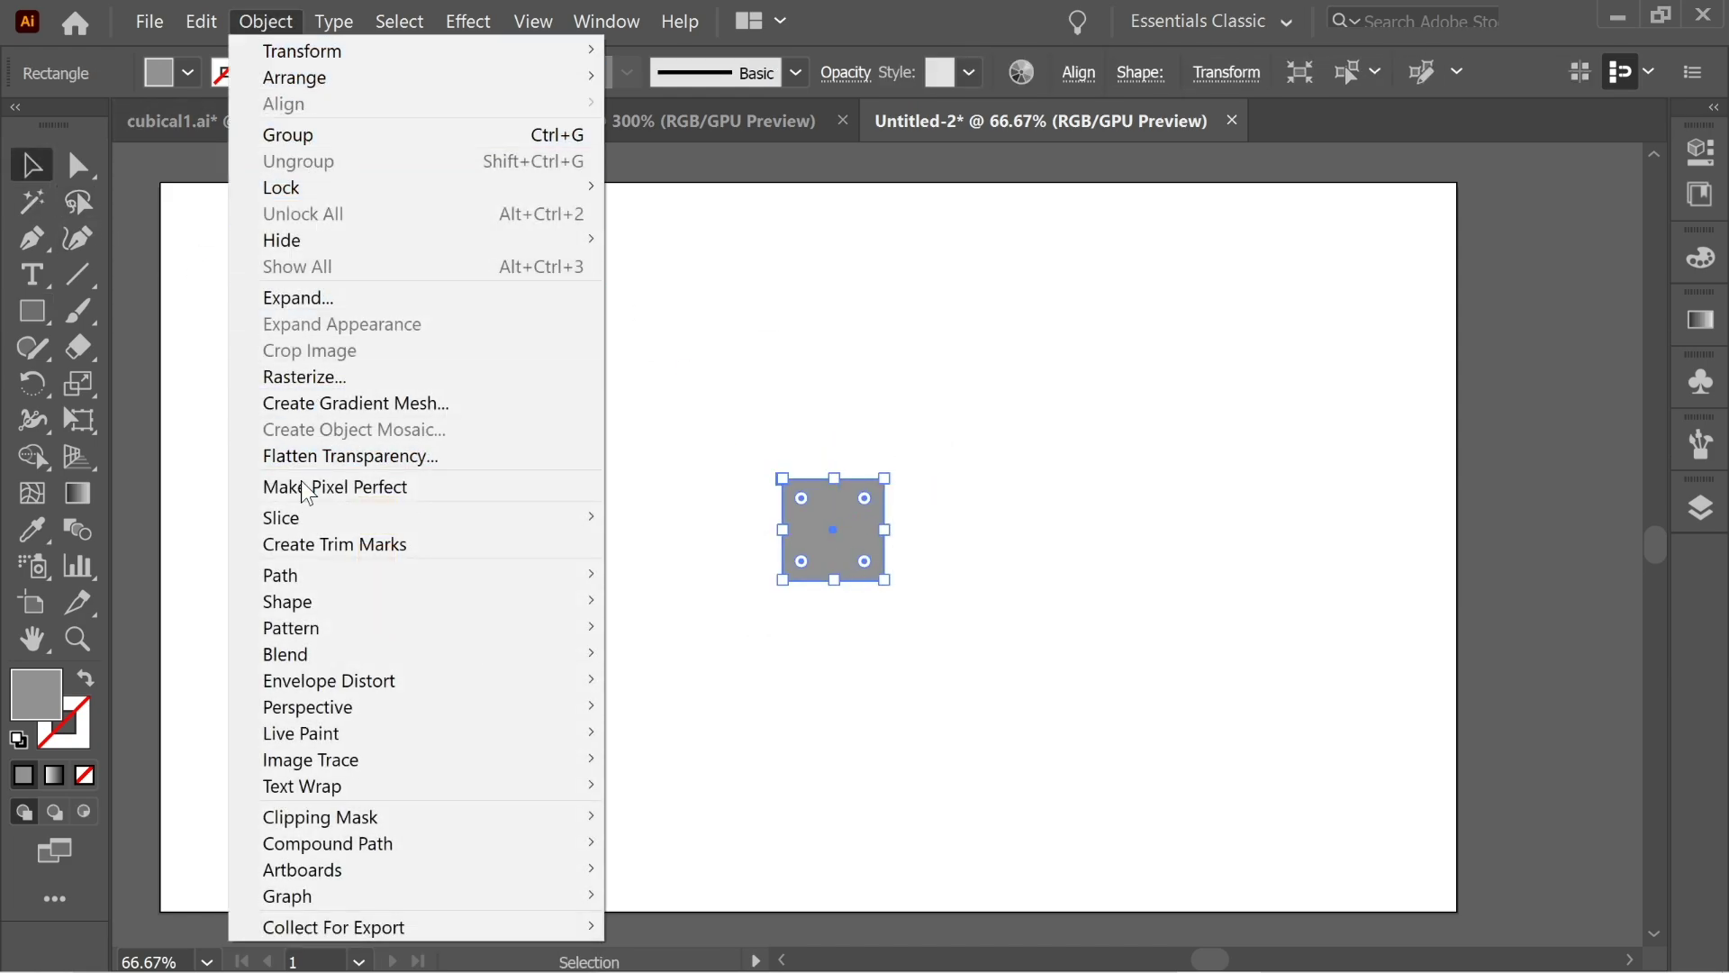
pyautogui.moveTo(333, 576)
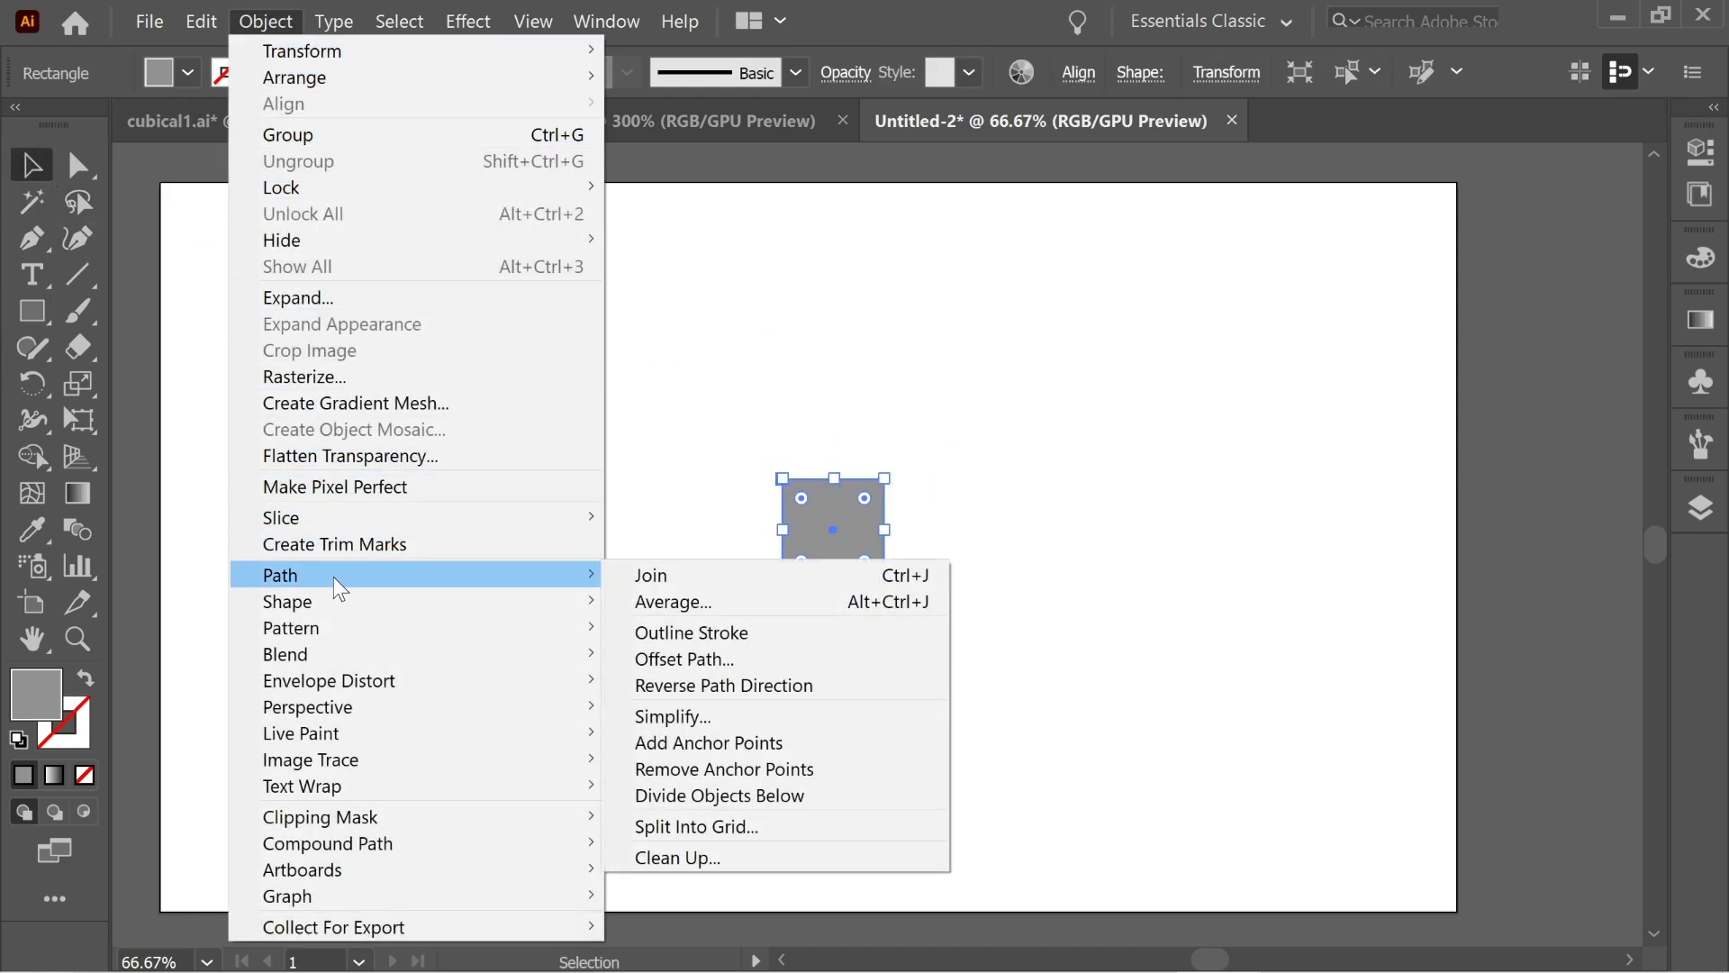
pyautogui.click(697, 827)
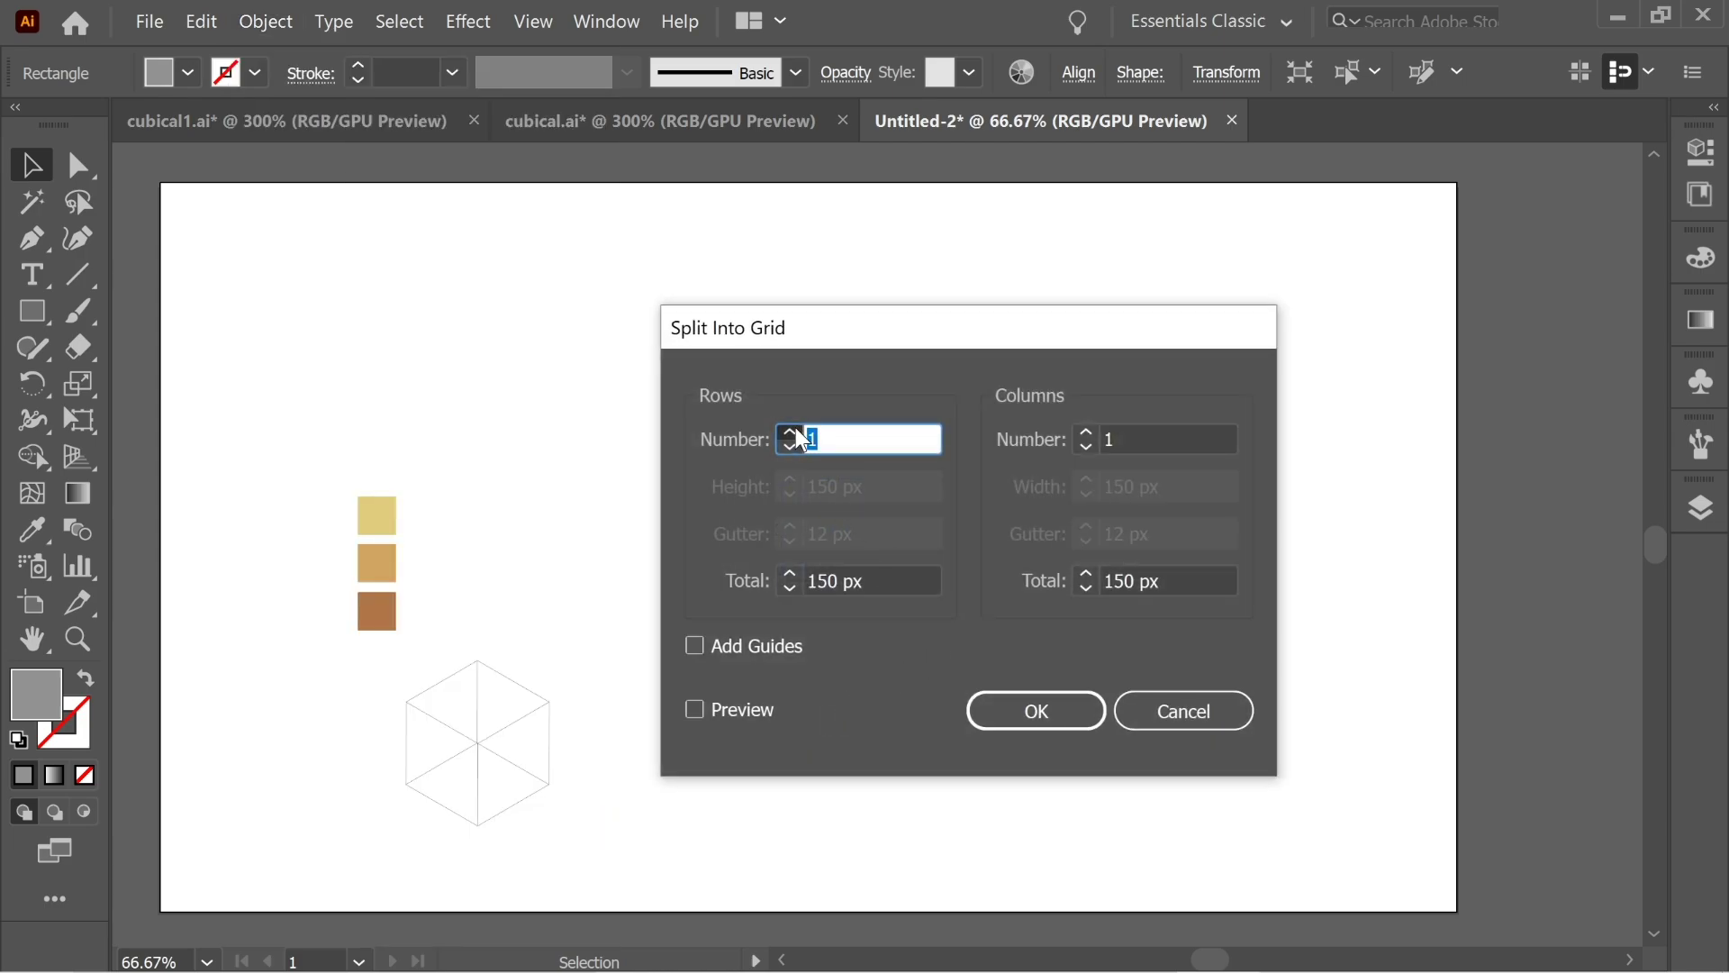
pyautogui.write('3')
pyautogui.click(1086, 431)
pyautogui.click(1086, 432)
pyautogui.click(1088, 720)
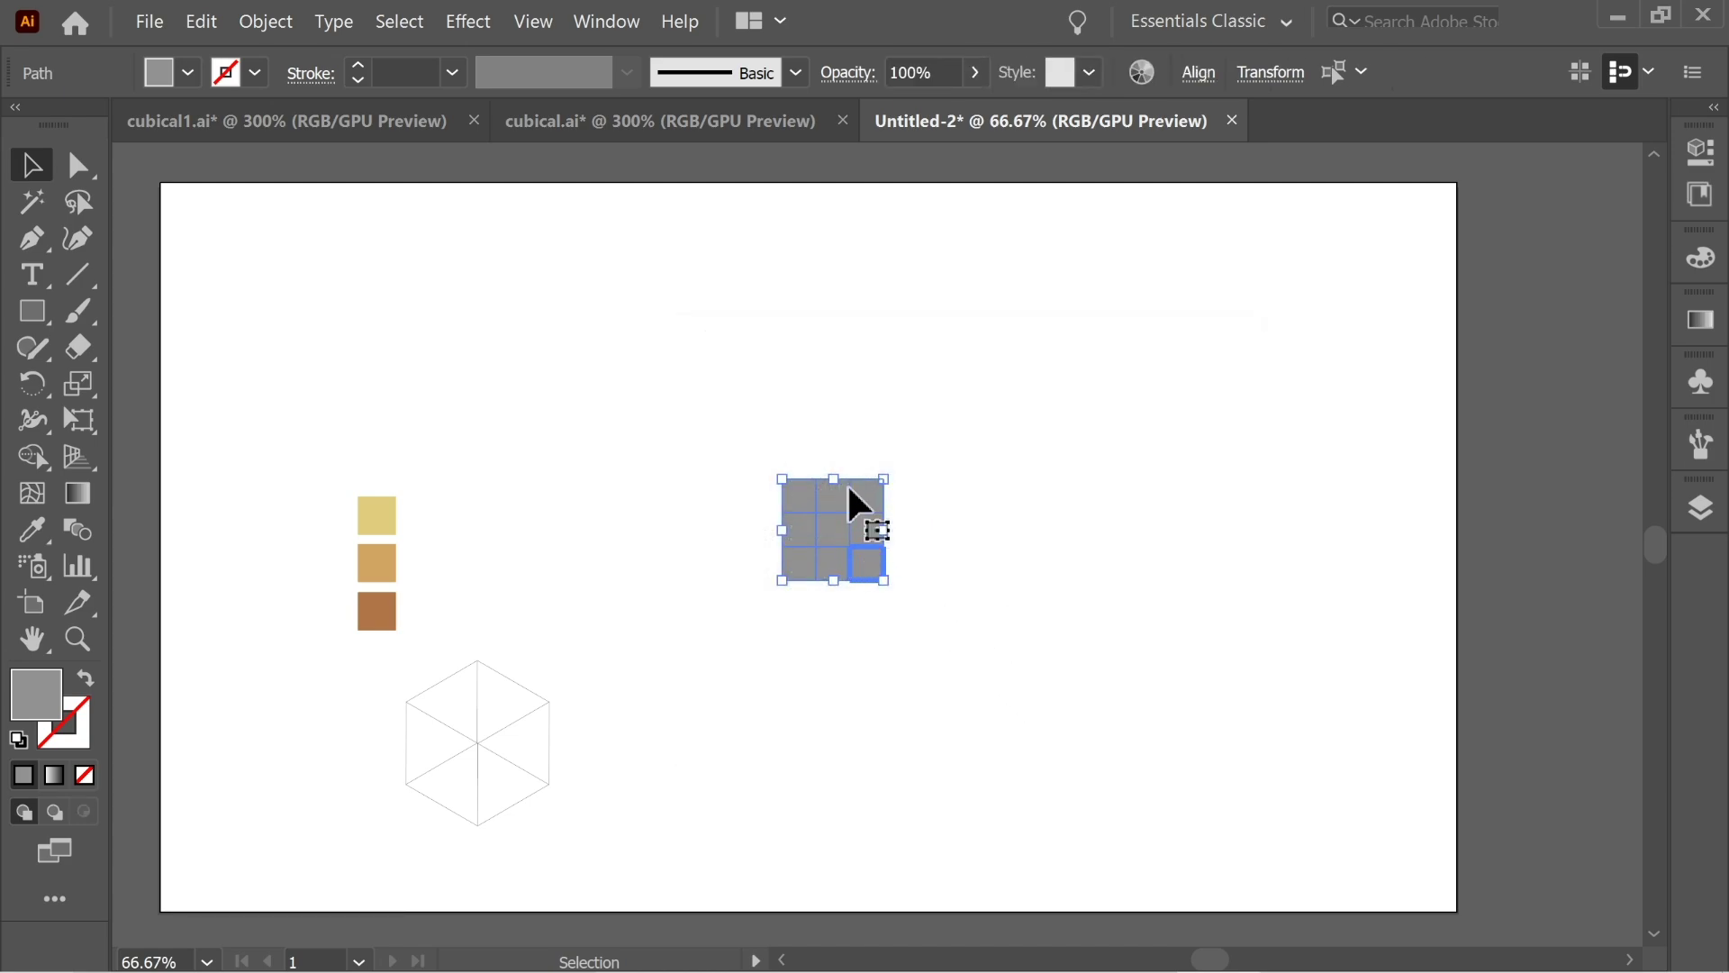
pyautogui.click(942, 571)
# Fill the four corner cells of the grid with the dark brown sampled from the lowest swatch.
pyautogui.click(866, 563)
pyautogui.keyDown('shift'); pyautogui.click(866, 541); pyautogui.keyUp('shift')
pyautogui.keyDown('shift'); pyautogui.click(857, 509); pyautogui.keyUp('shift')
pyautogui.keyDown('shift'); pyautogui.click(803, 506); pyautogui.keyUp('shift')
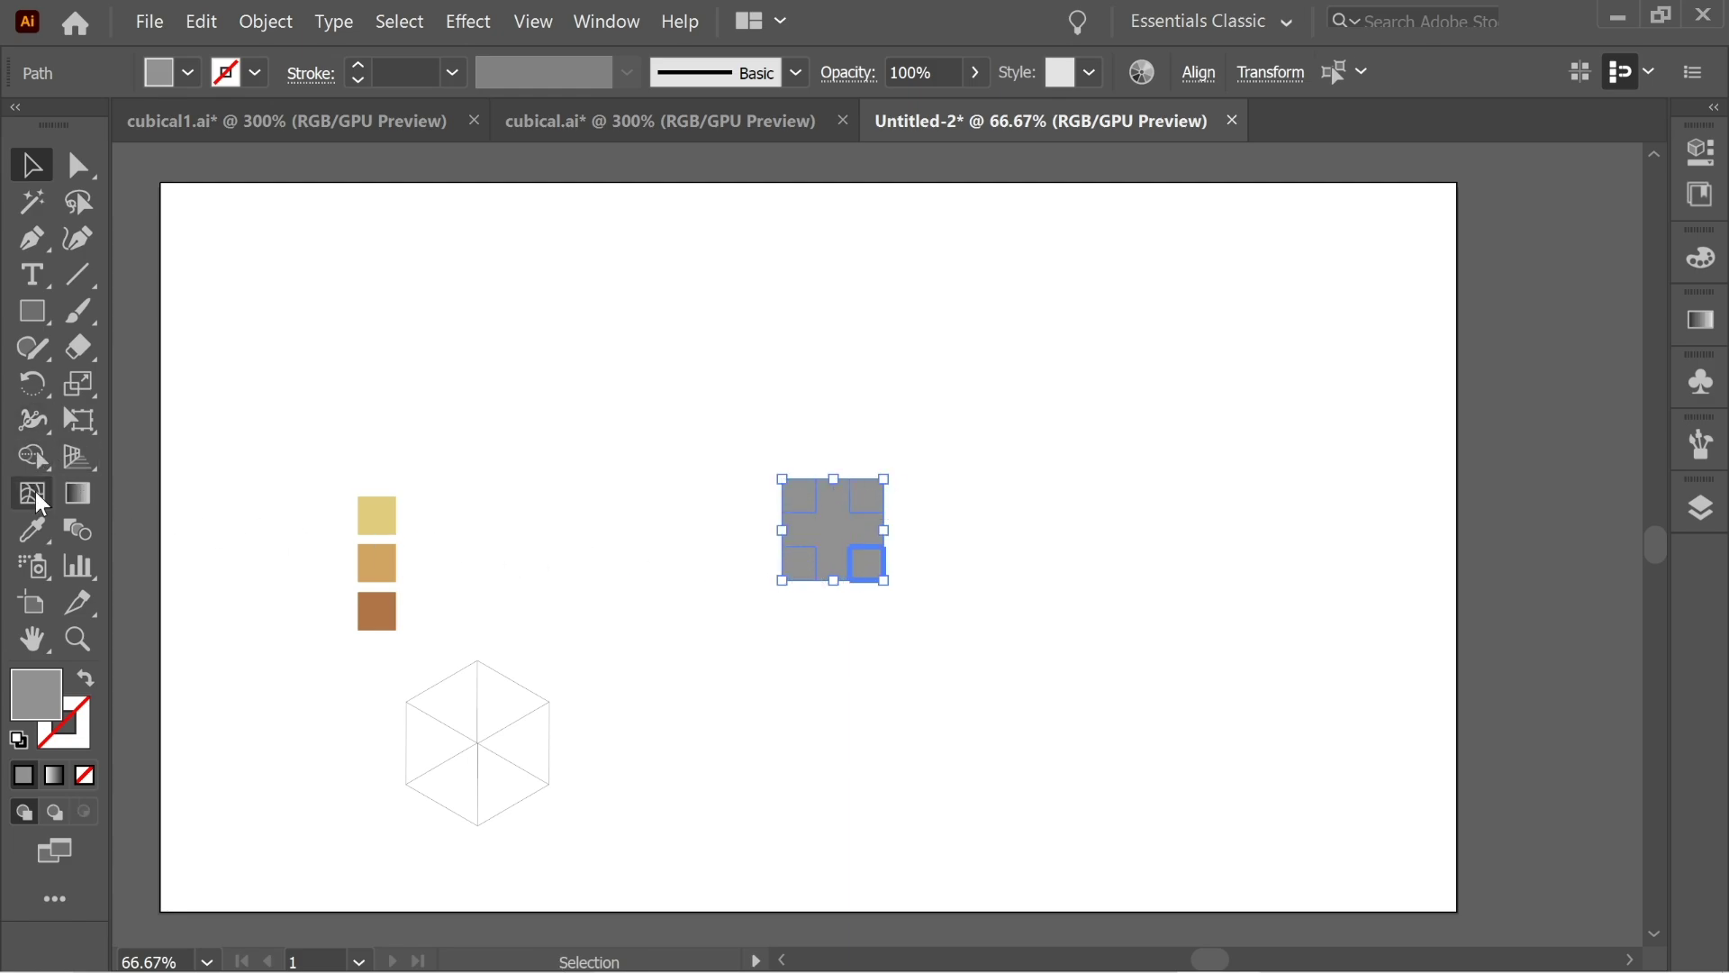
pyautogui.click(34, 531)
pyautogui.click(367, 609)
pyautogui.press('v')
pyautogui.click(255, 224)
# Fill the four middle edge cells of the grid with the tan color sampled from the middle swatch.
pyautogui.click(867, 532)
pyautogui.keyDown('shift'); pyautogui.click(830, 486); pyautogui.keyUp('shift')
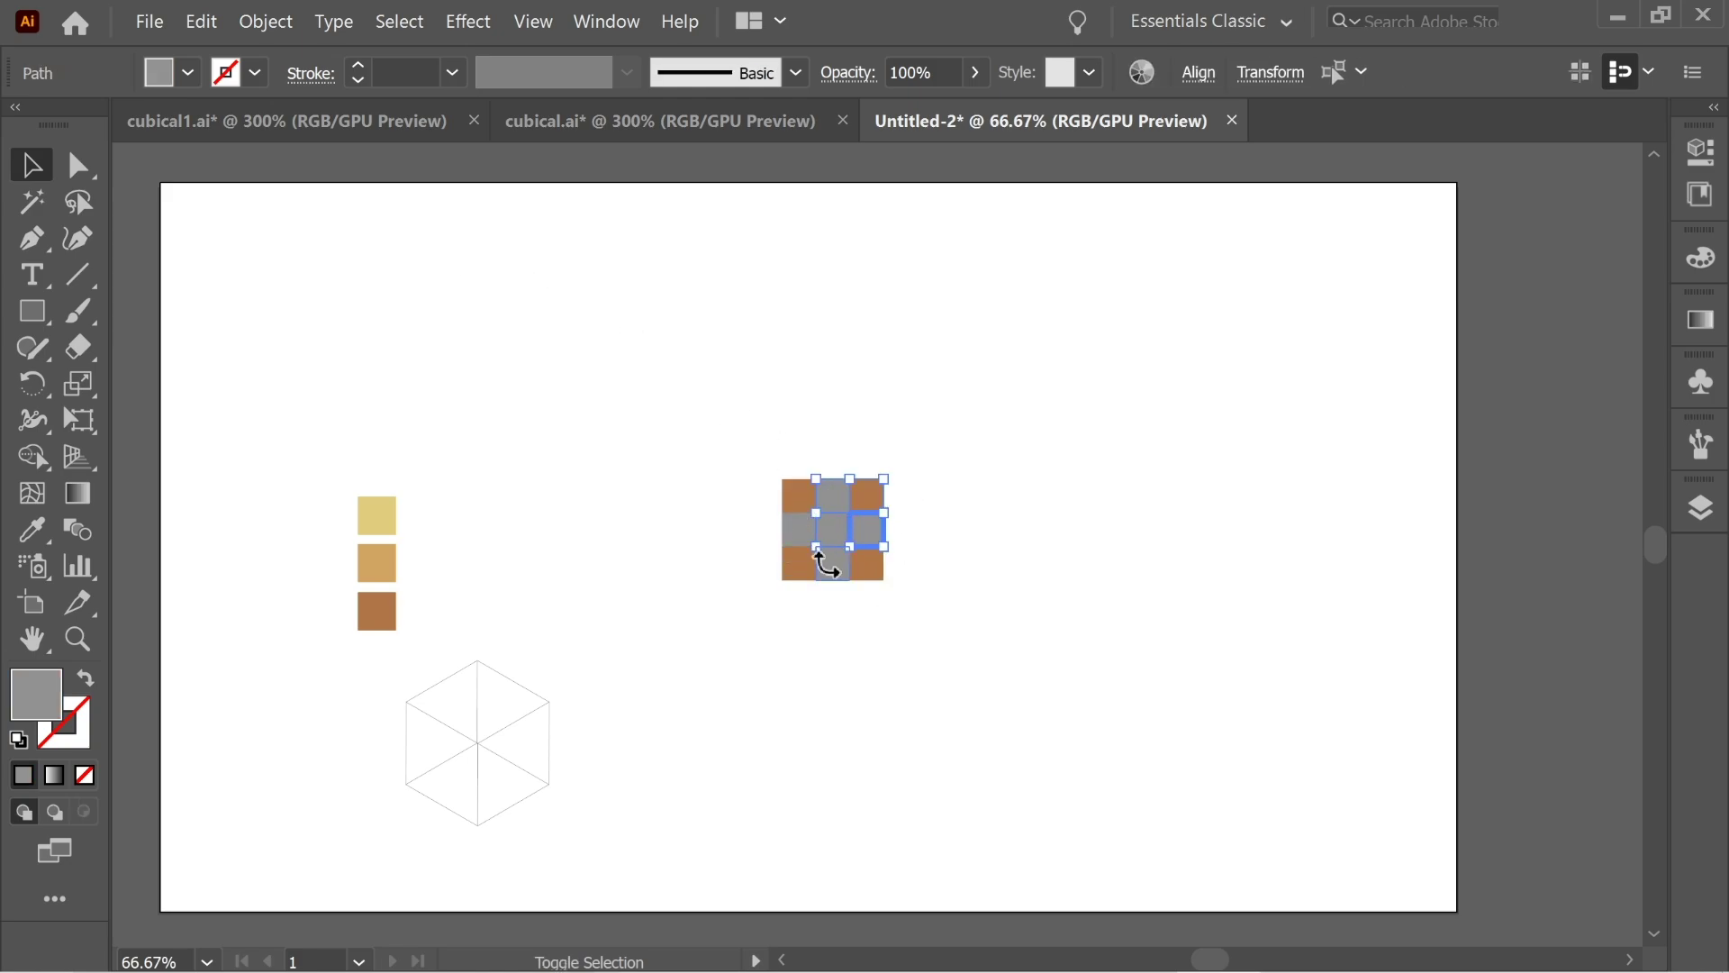
pyautogui.moveTo(827, 585); pyautogui.dragTo(436, 436)
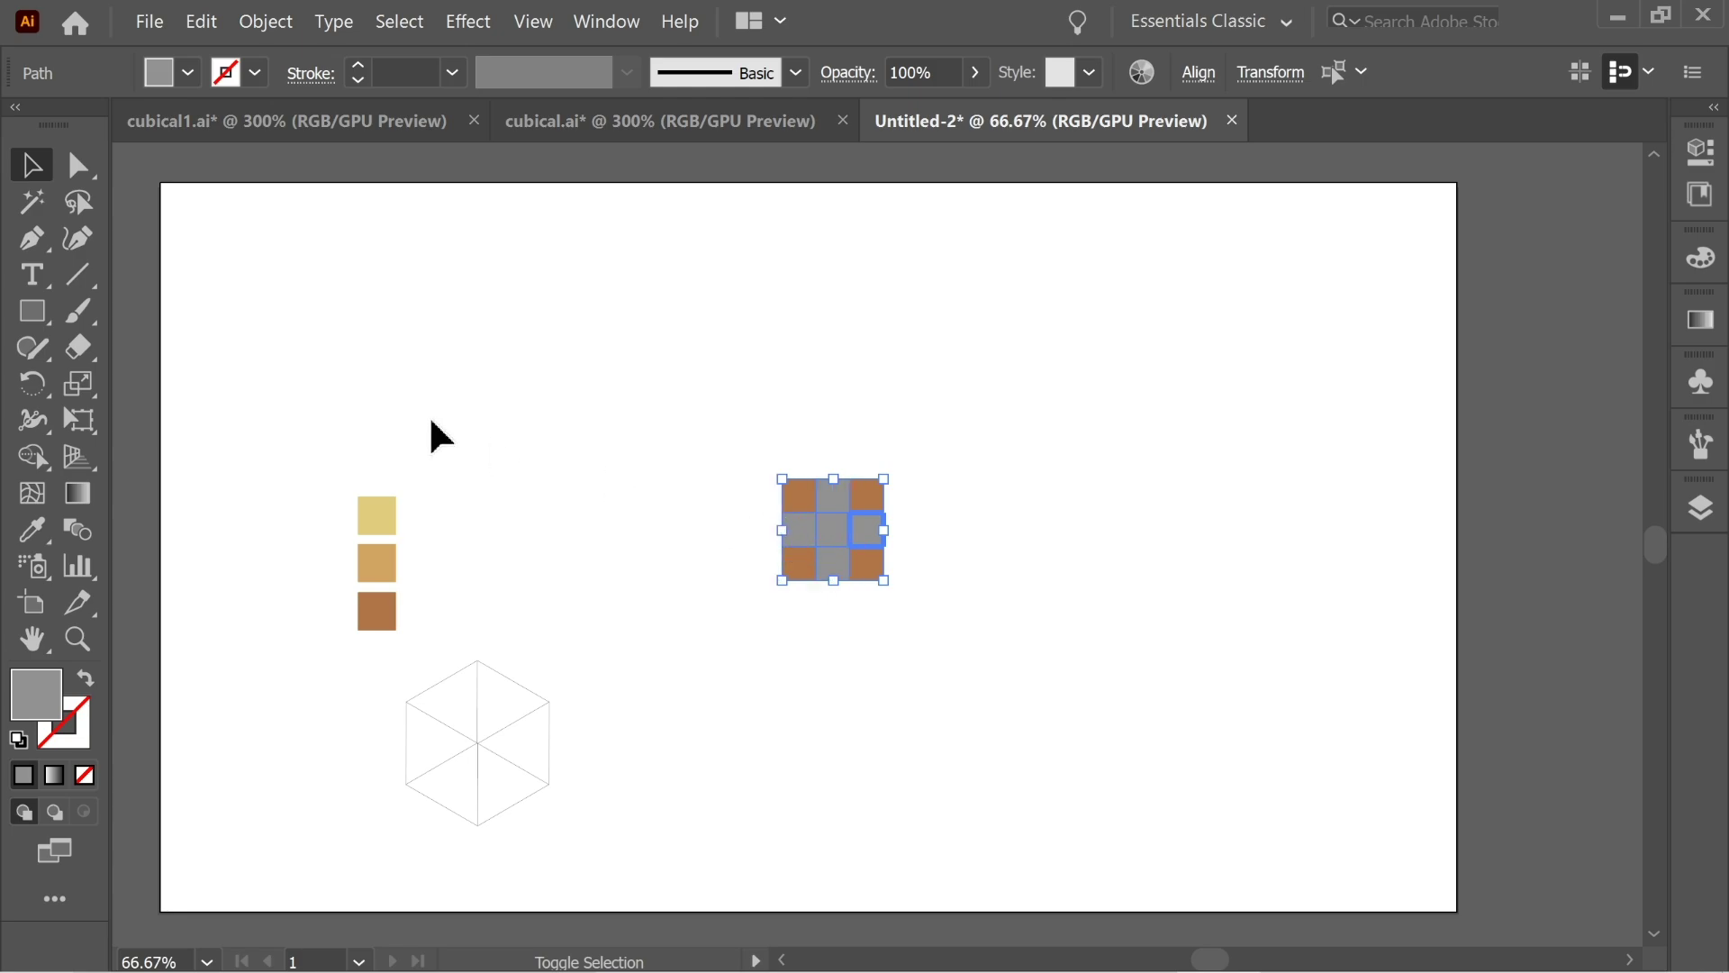
pyautogui.click(35, 530)
pyautogui.click(383, 568)
pyautogui.click(33, 165)
pyautogui.click(540, 405)
# Fill the grid's center cell with the light yellow sampled from the uppermost swatch.
pyautogui.click(832, 531)
pyautogui.click(34, 530)
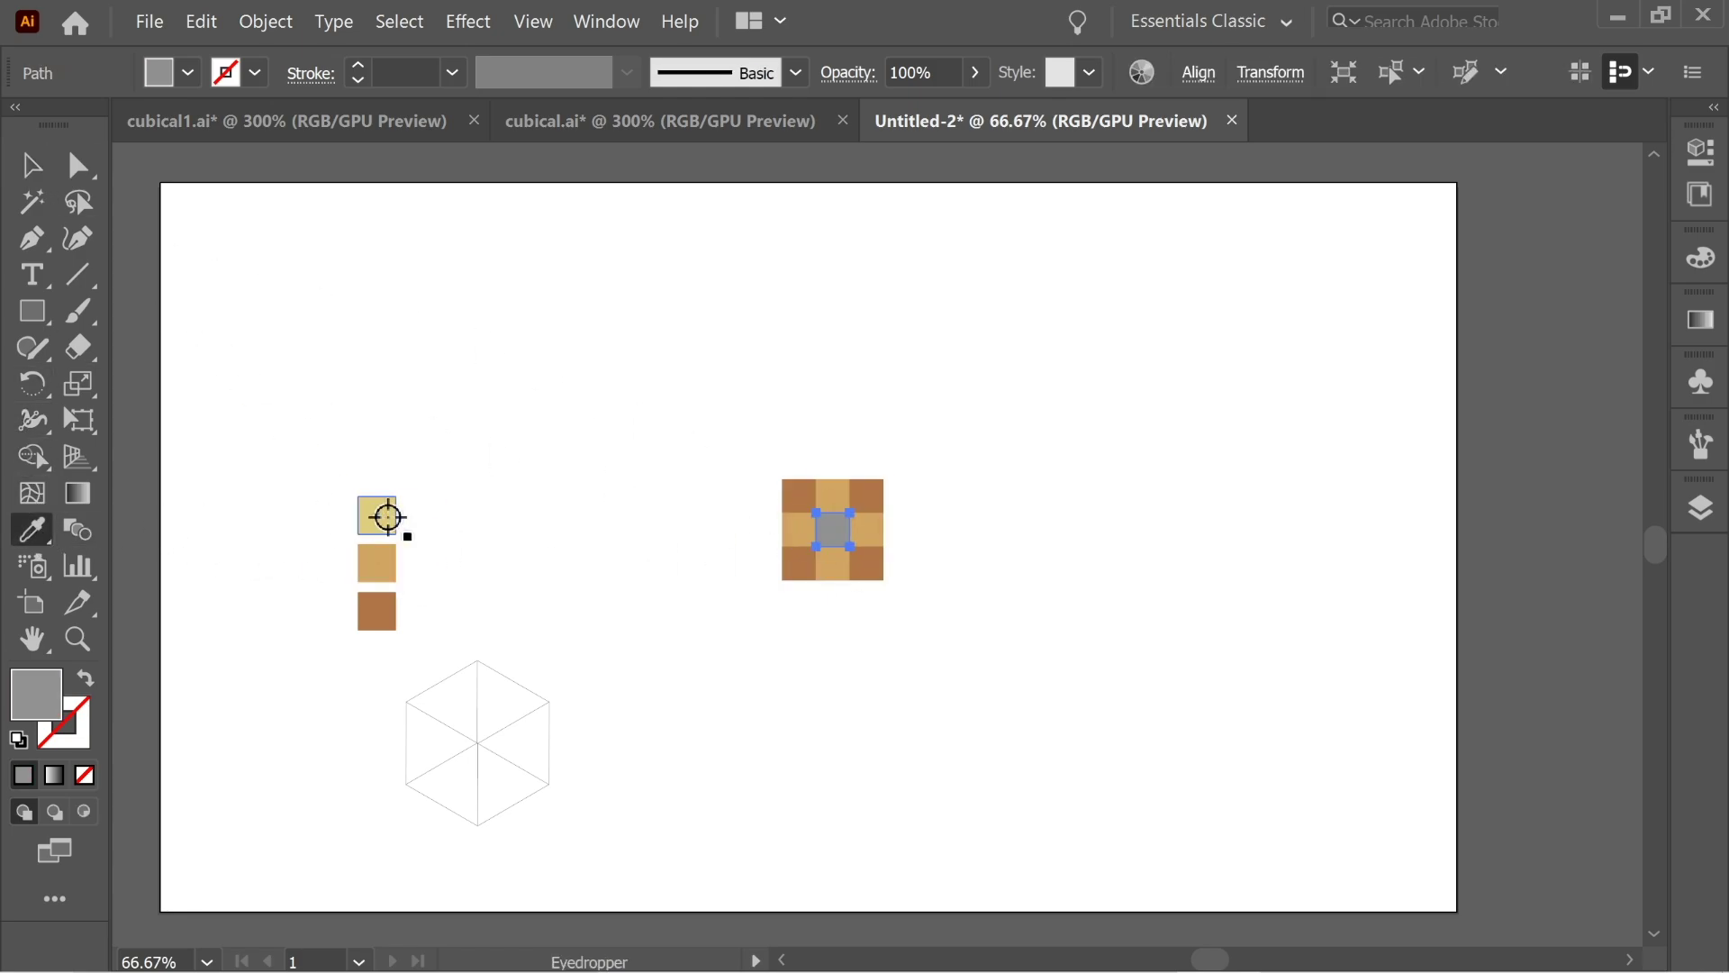
pyautogui.click(376, 515)
pyautogui.click(33, 165)
pyautogui.click(369, 252)
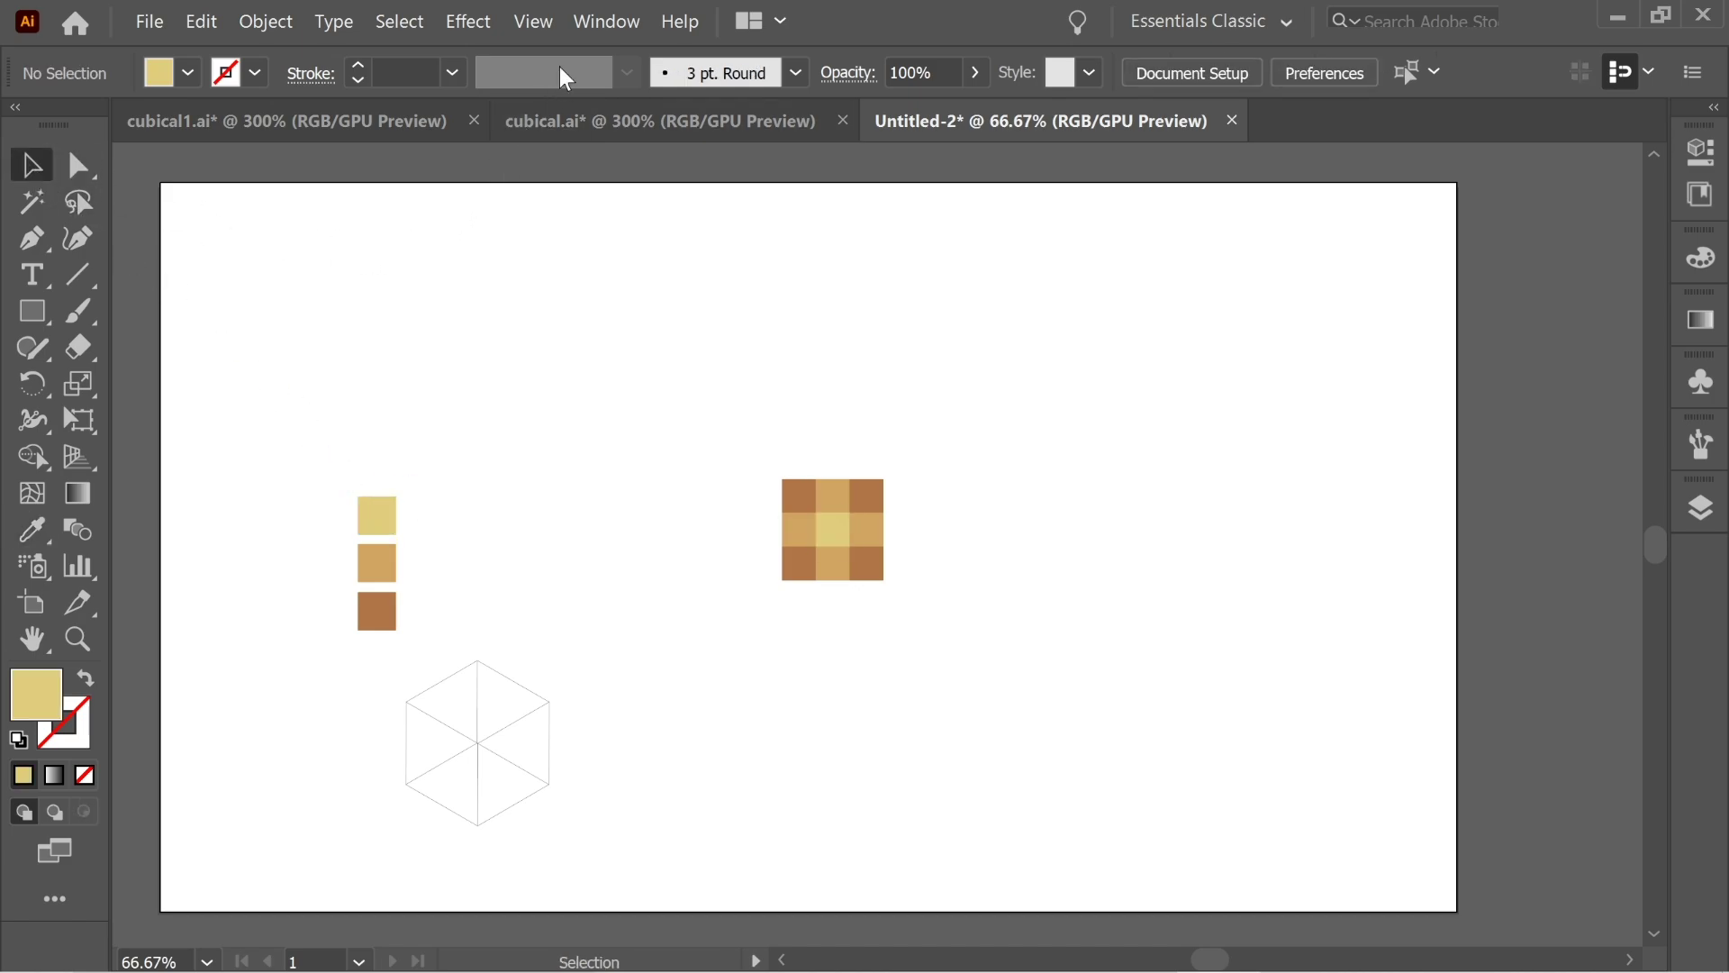
# Save the colored grid as a dynamic Movie Clip symbol named S3 and delete its artwork from the artboard.
pyautogui.click(606, 21)
pyautogui.scroll(-4, 747, 756)
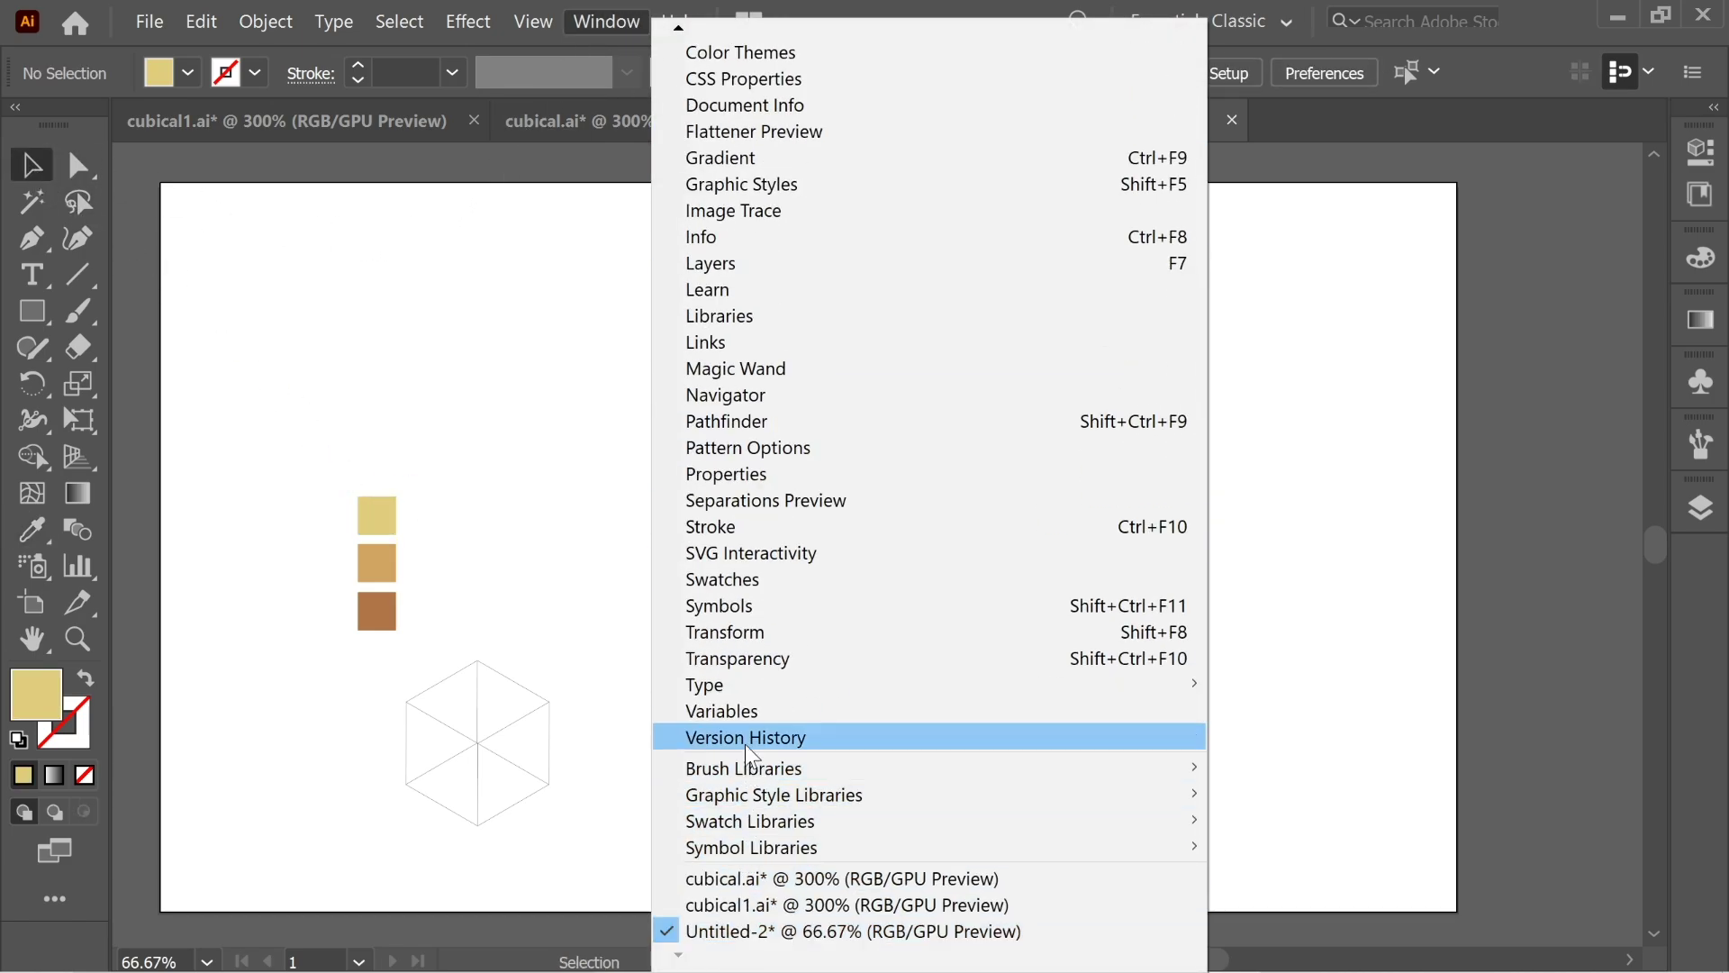
pyautogui.click(756, 608)
pyautogui.moveTo(1003, 664); pyautogui.dragTo(1534, 527)
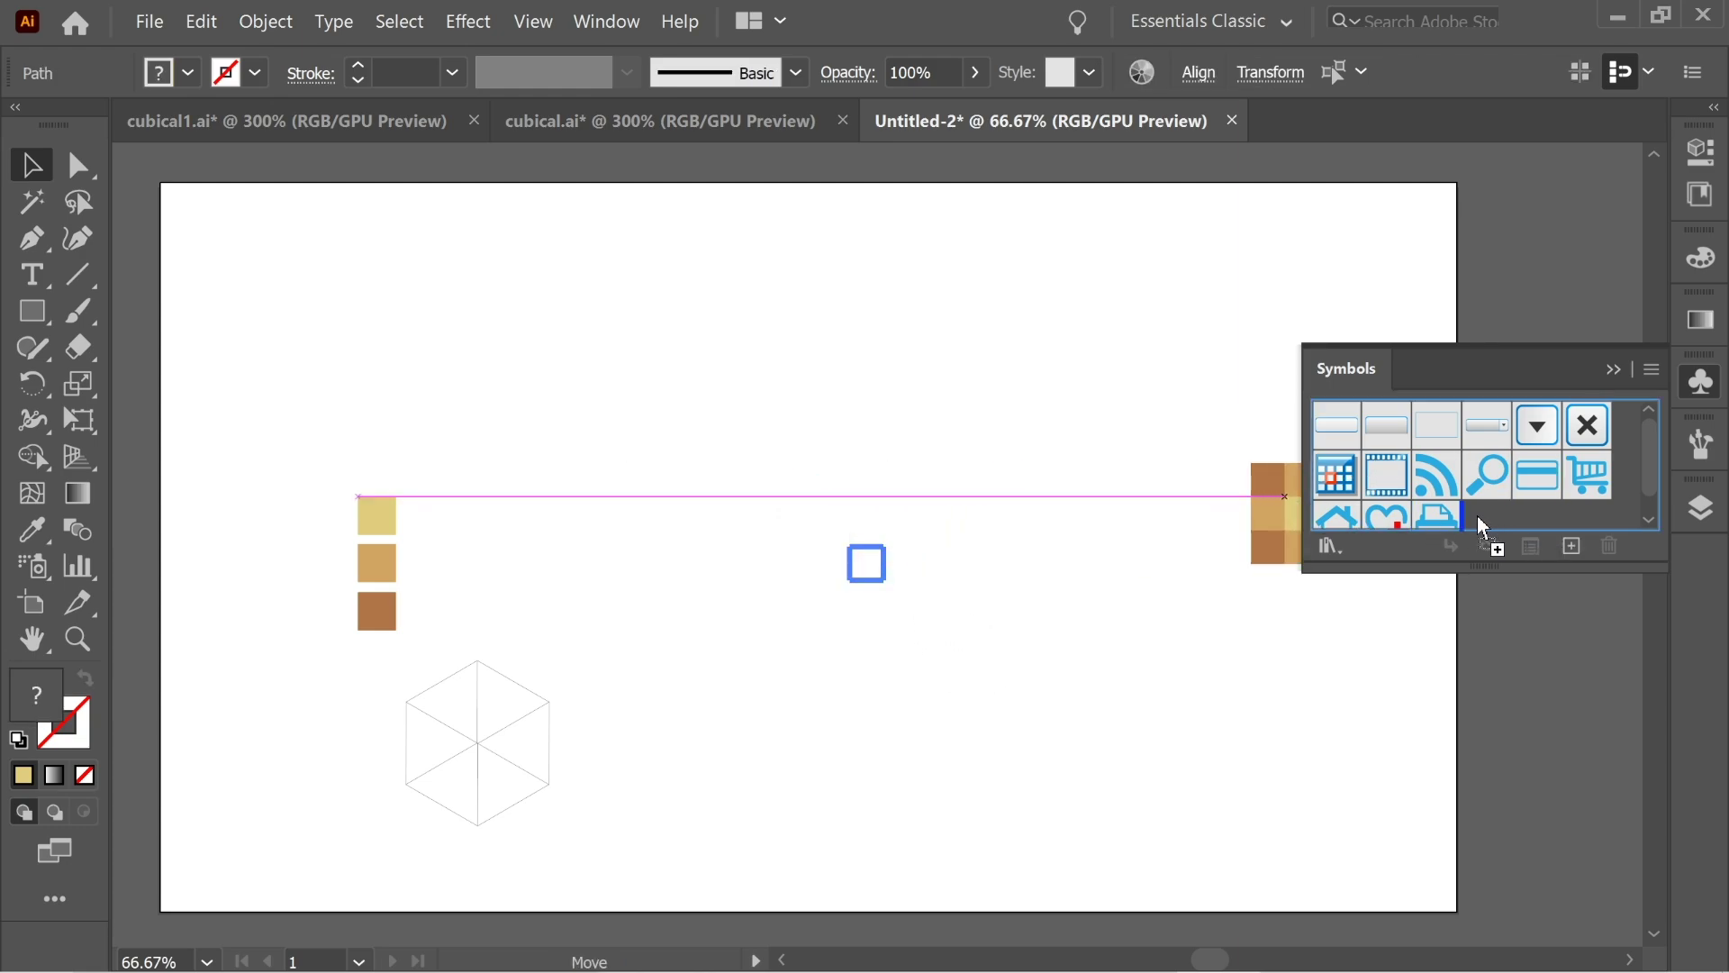
pyautogui.write('S3')
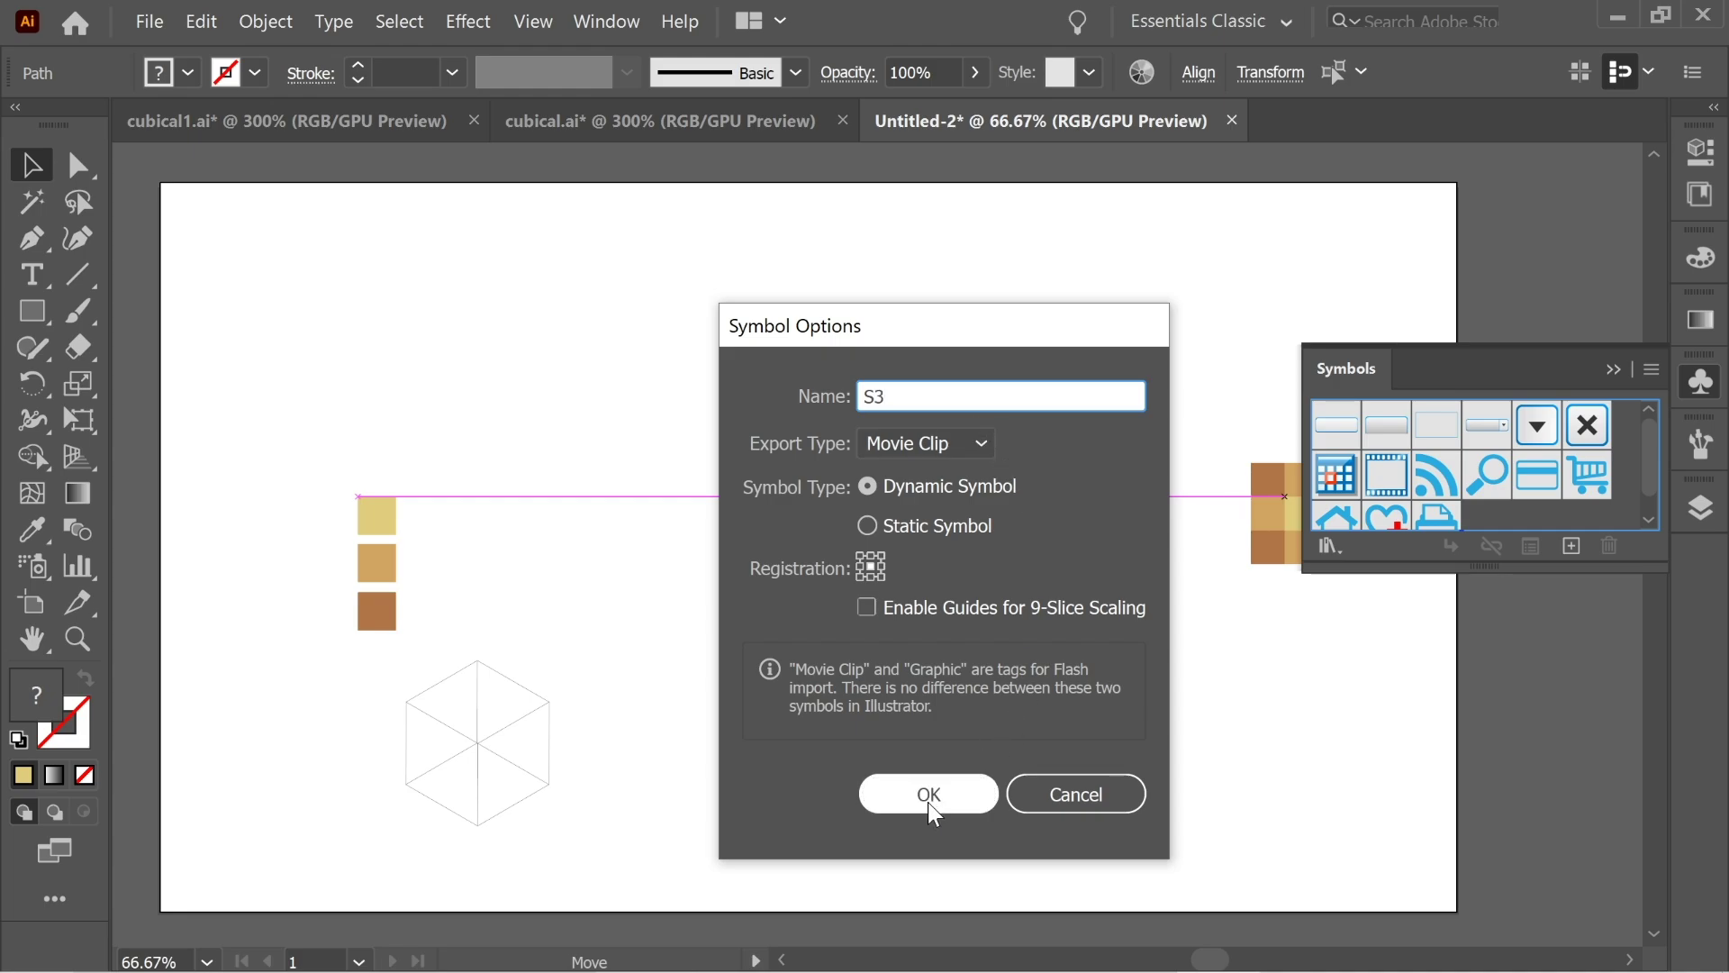
pyautogui.click(930, 805)
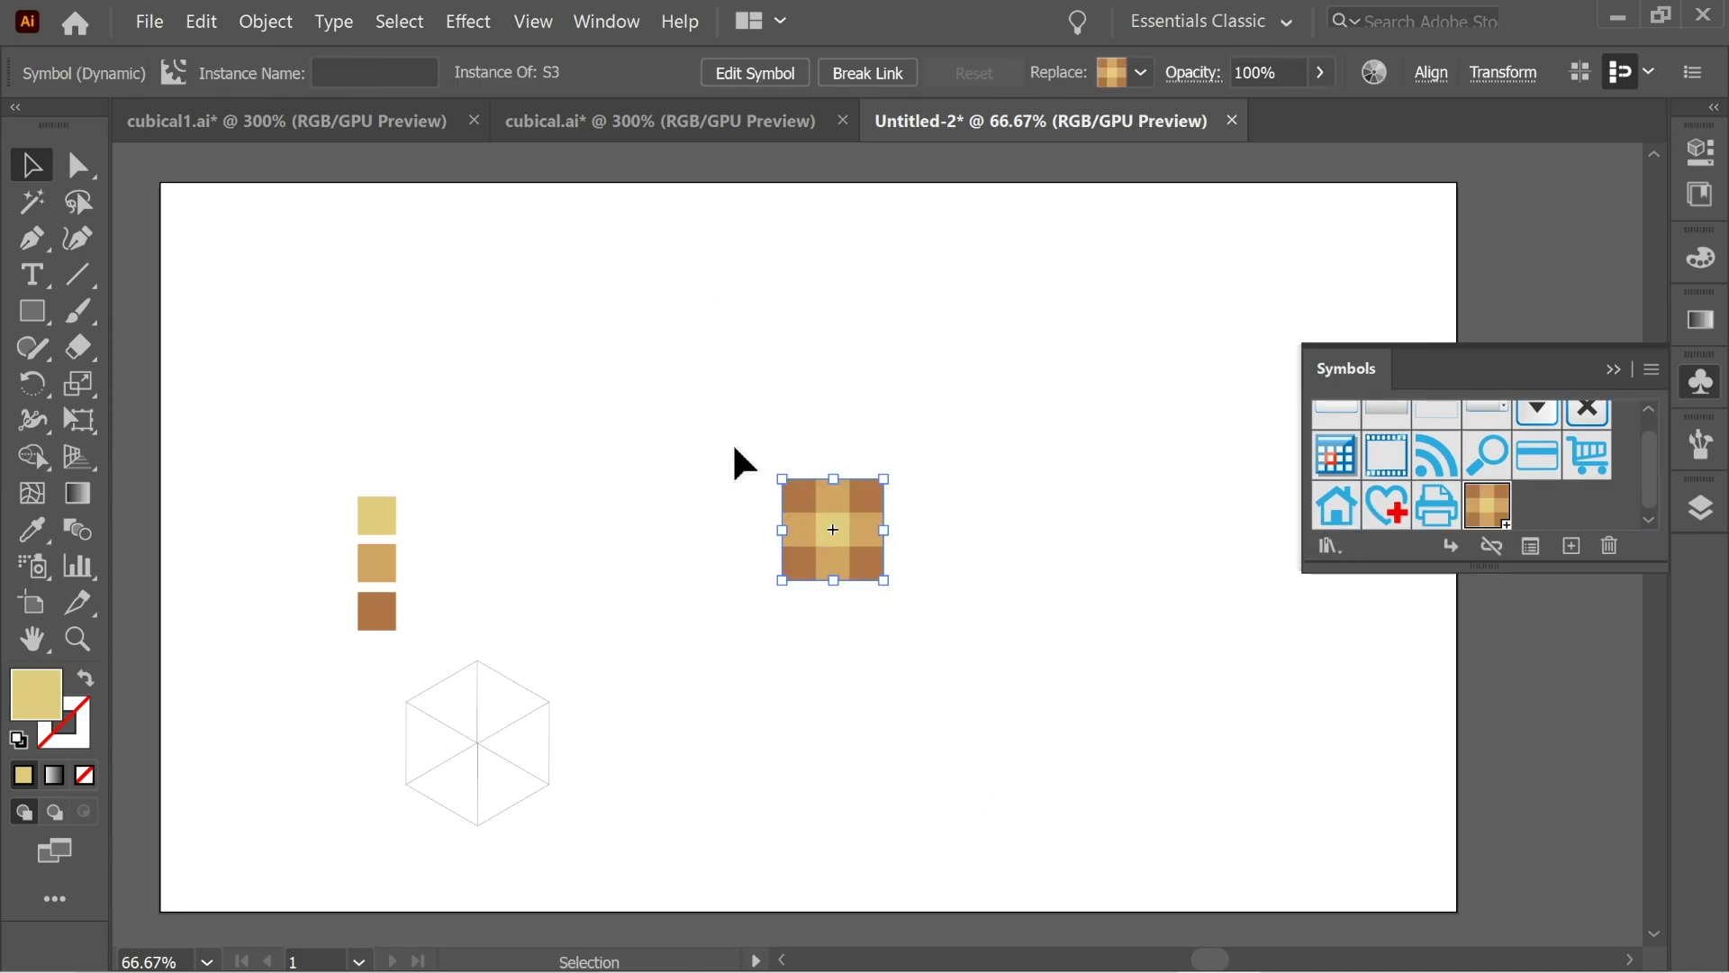
pyautogui.press('Delete')
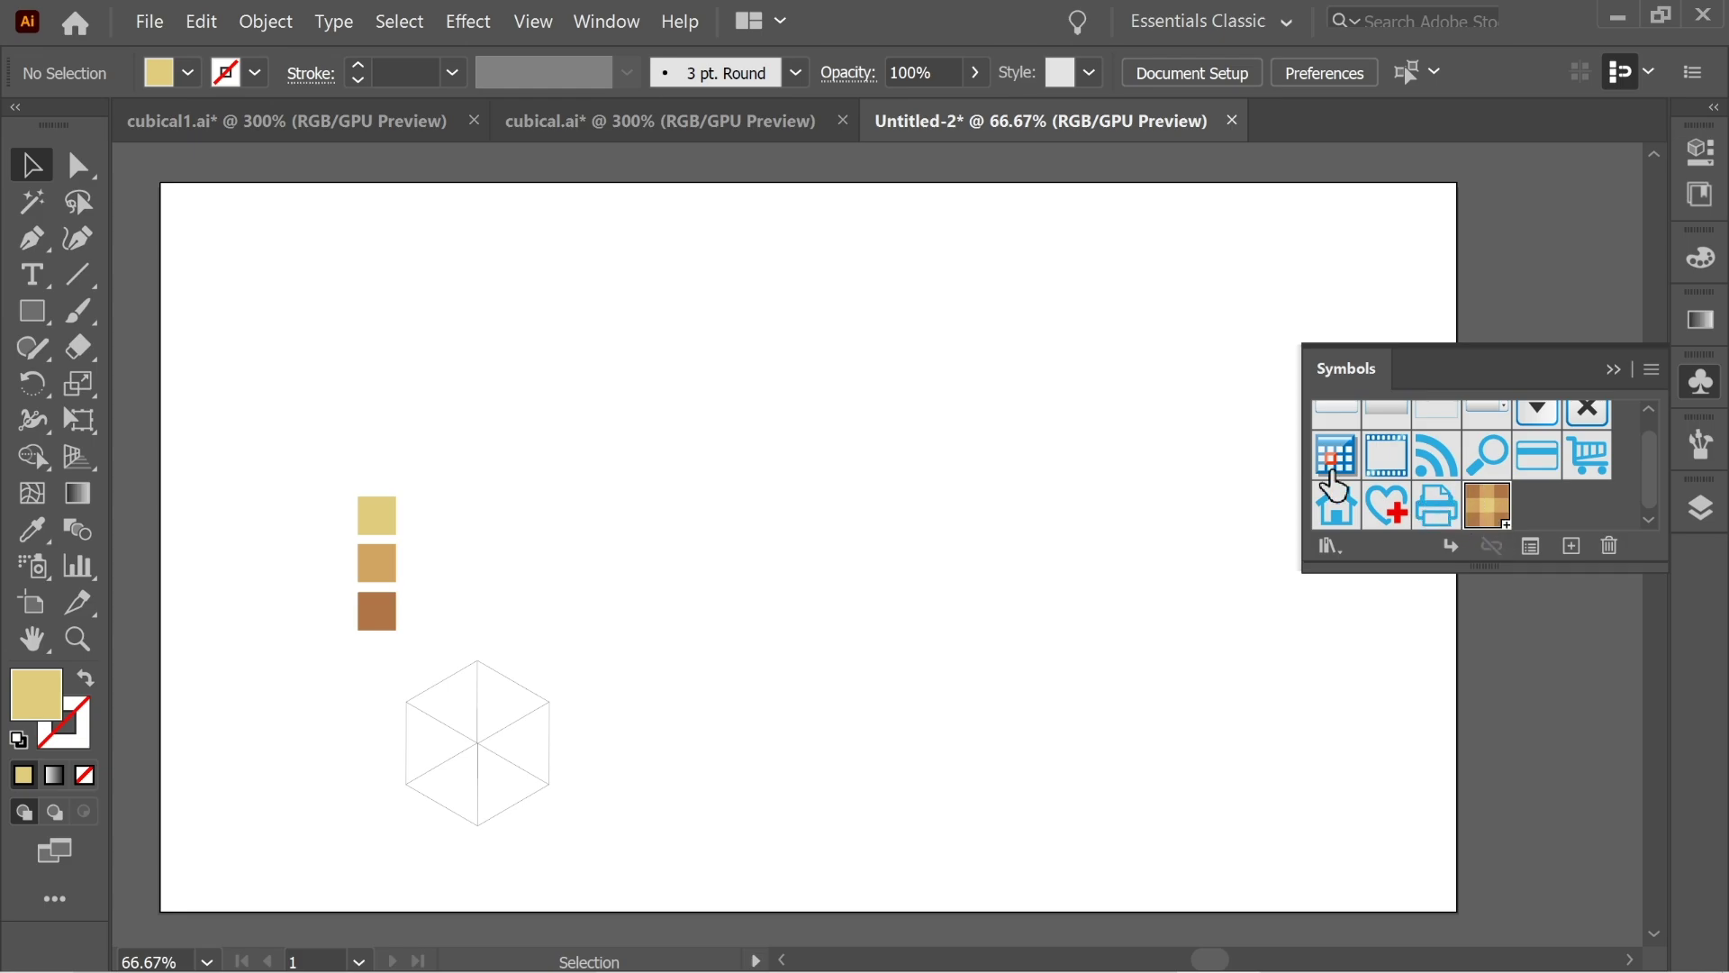
# Move the wireframe cube back to the artboard's center and show its appearance attributes.
pyautogui.moveTo(463, 741); pyautogui.dragTo(796, 532)
pyautogui.click(604, 21)
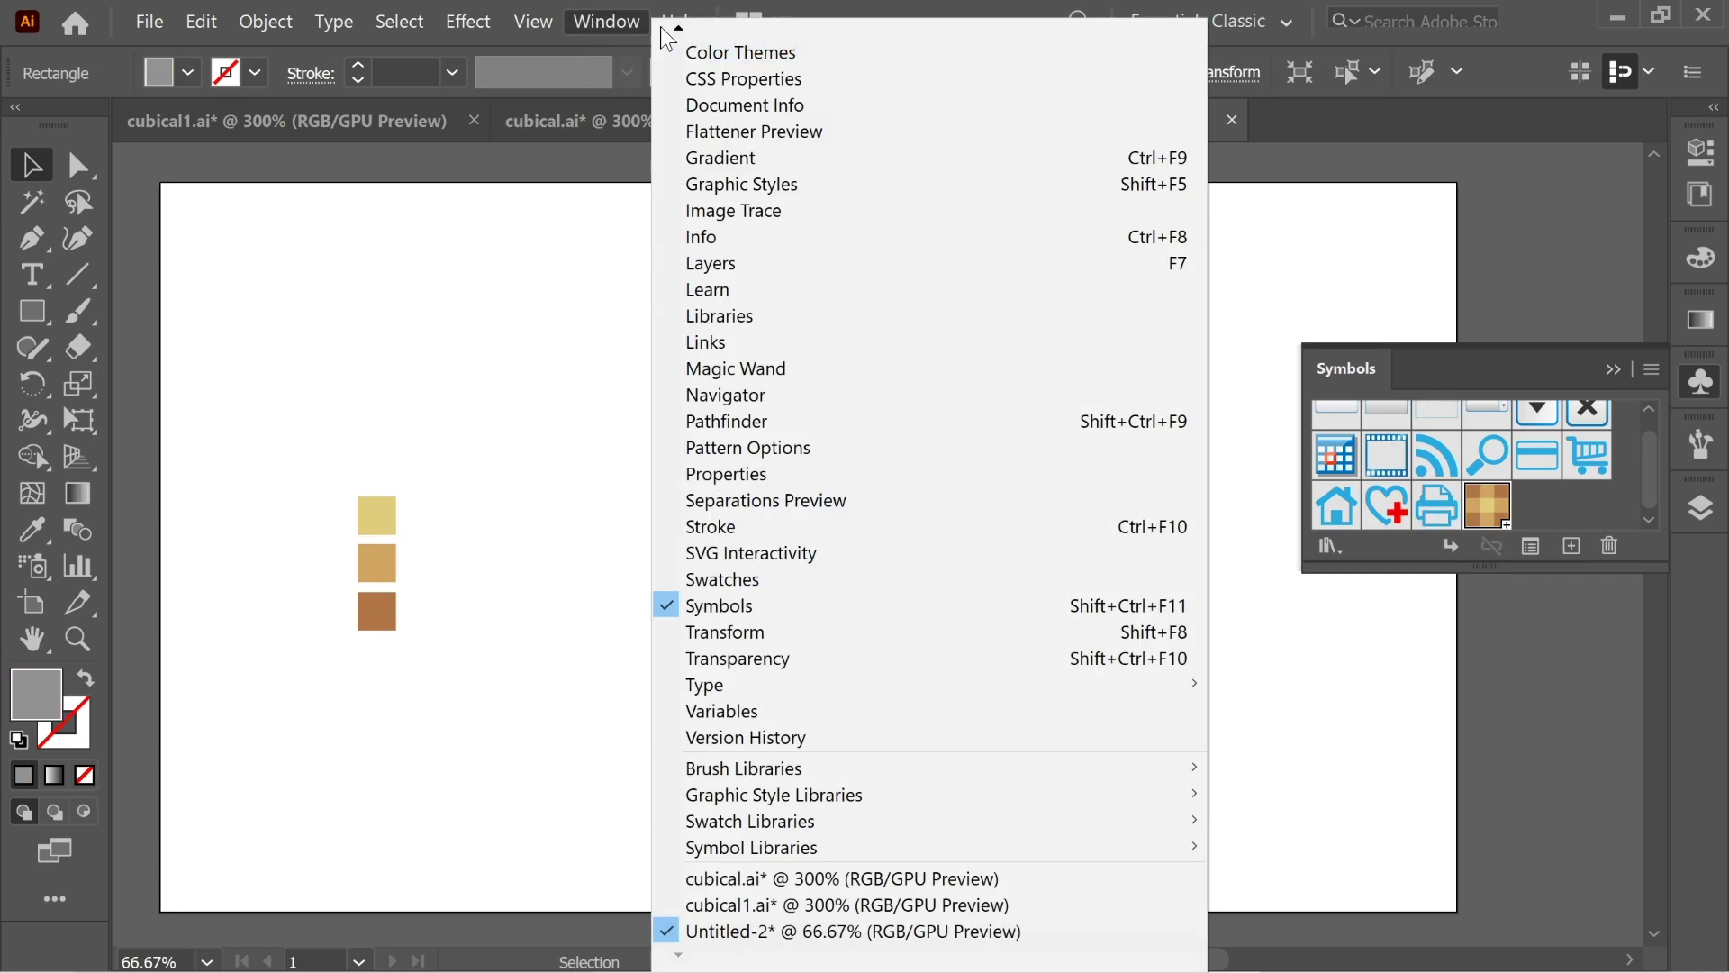
pyautogui.moveTo(682, 38)
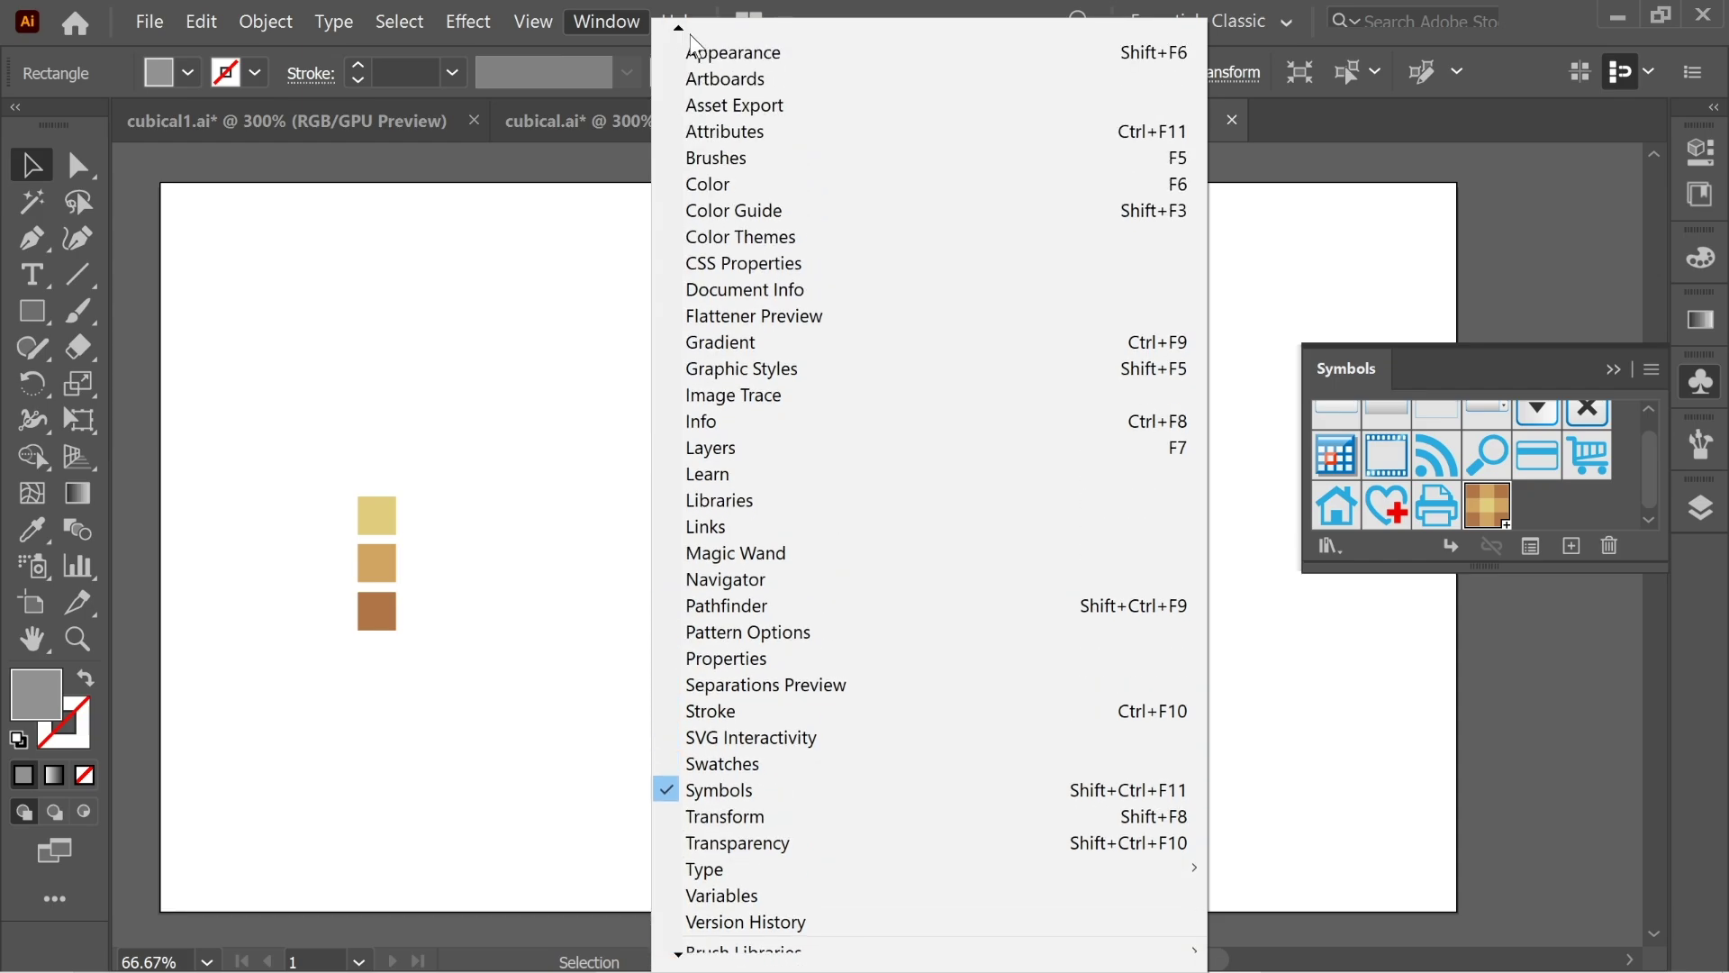
pyautogui.click(756, 63)
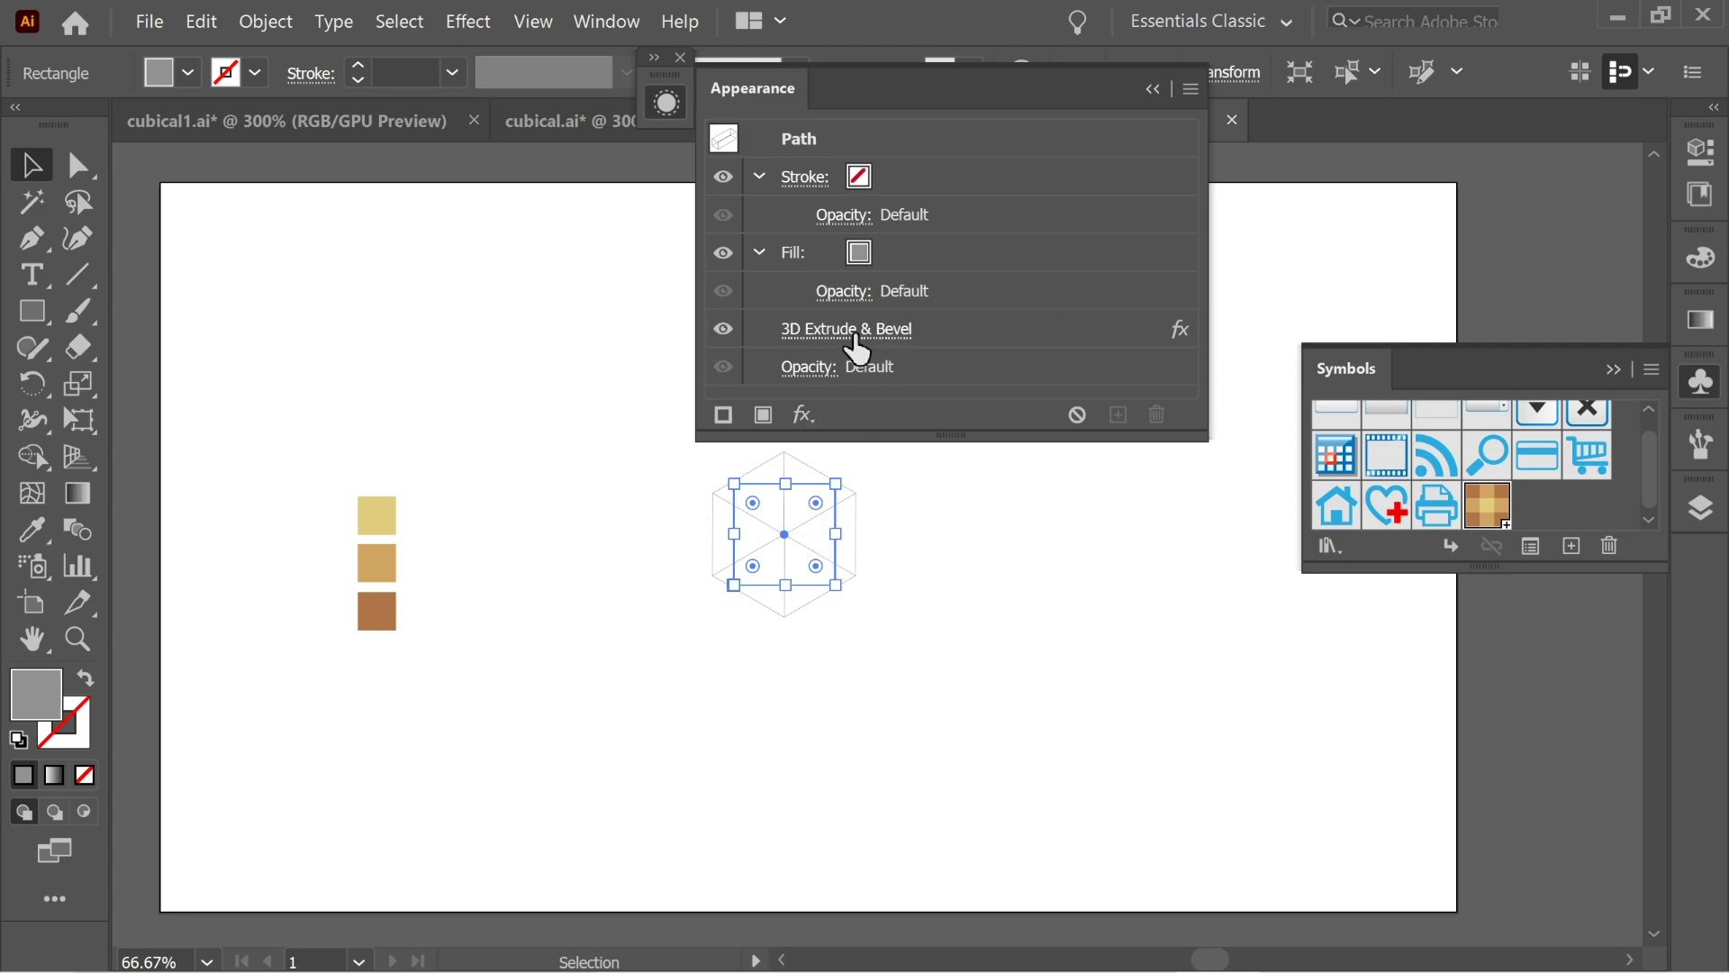
# Edit the cube's 3D Extrude & Bevel effect and set its surface to Plastic Shading.
pyautogui.click(854, 335)
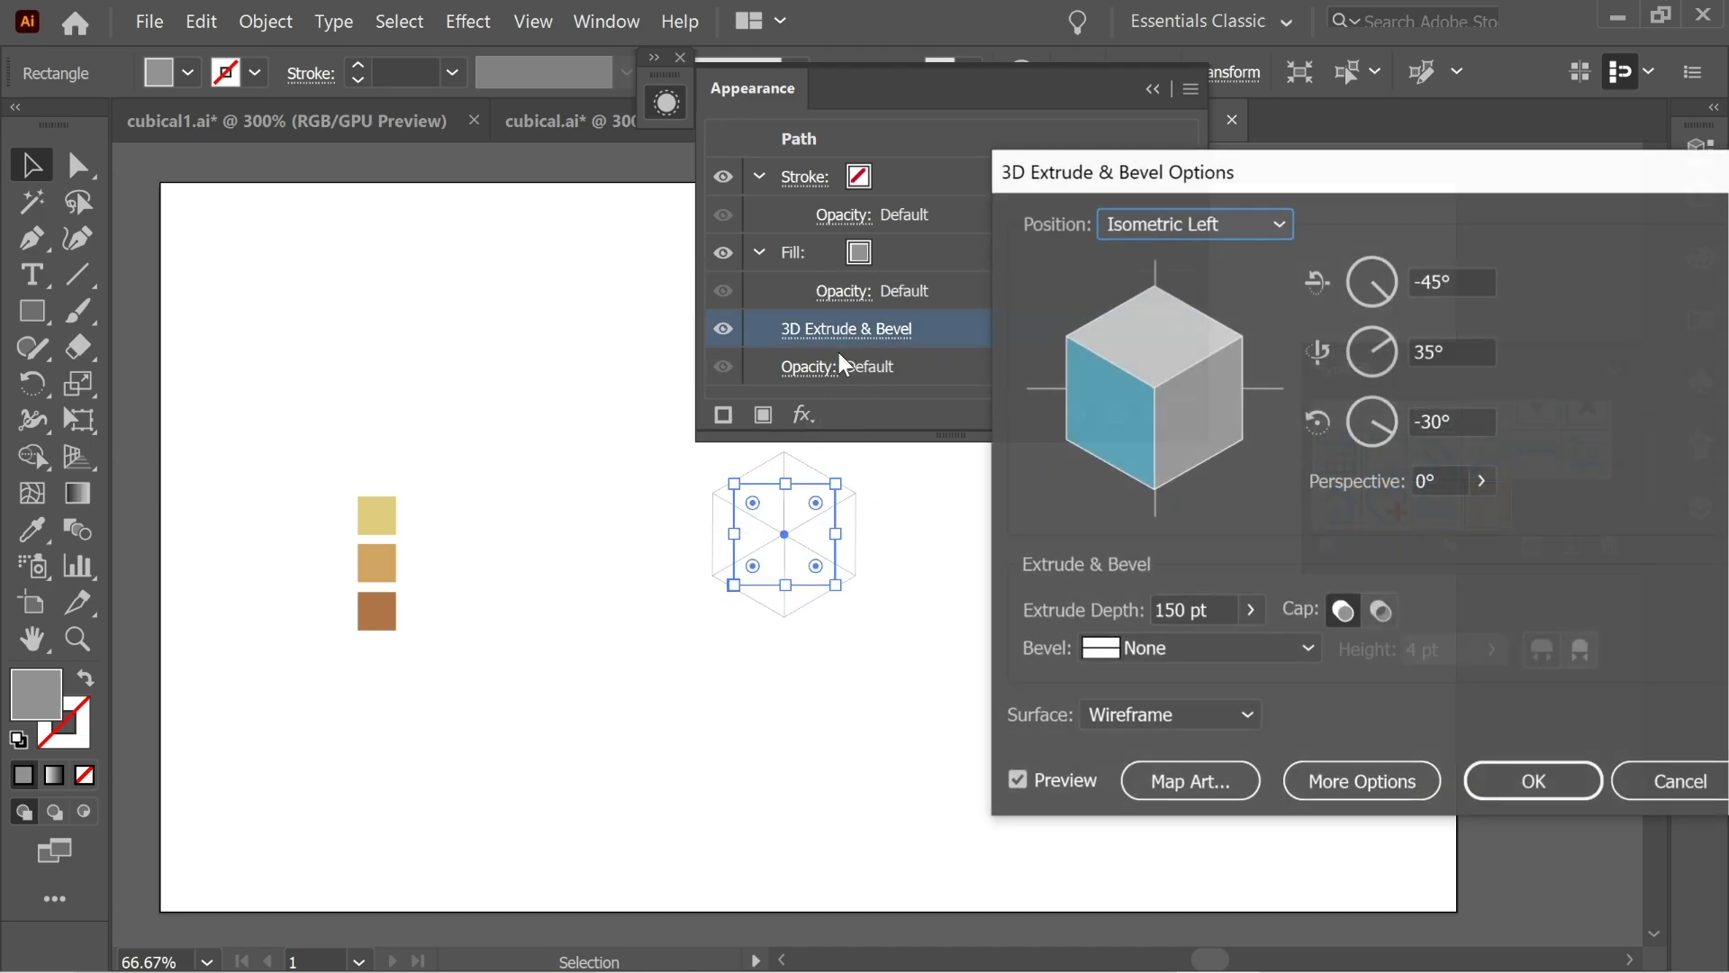
pyautogui.click(1132, 714)
pyautogui.click(1160, 852)
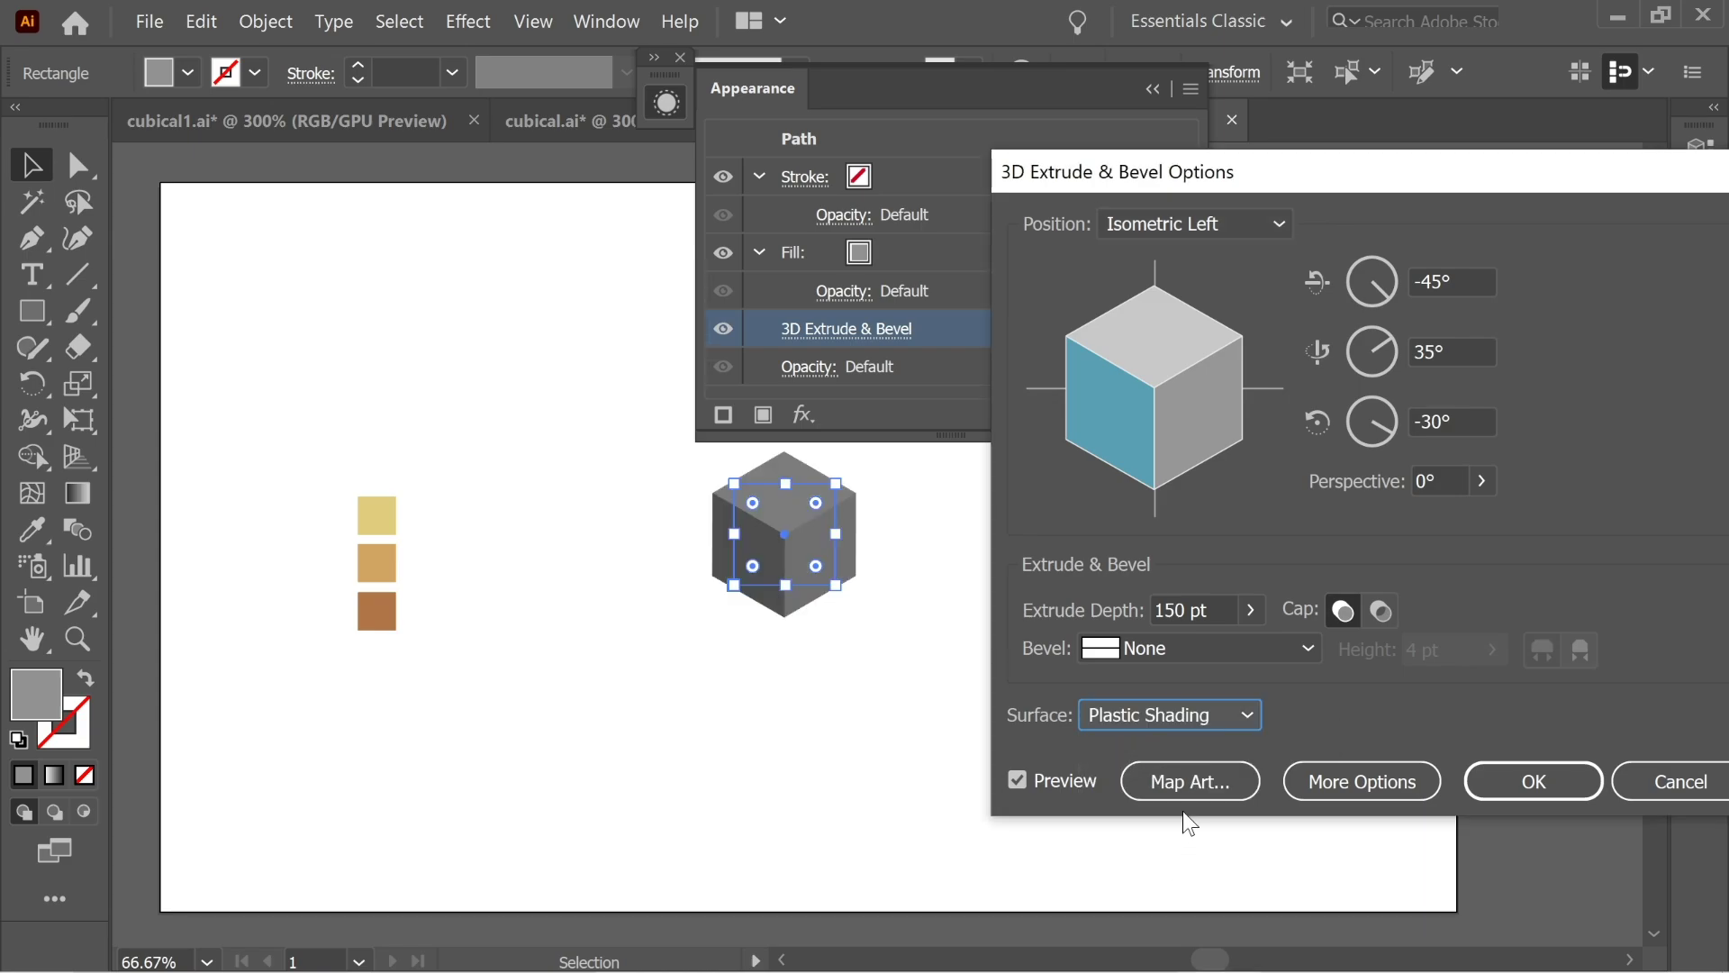
# Map the S3 symbol onto surface 3 of 6, the cube's right face.
pyautogui.click(1187, 782)
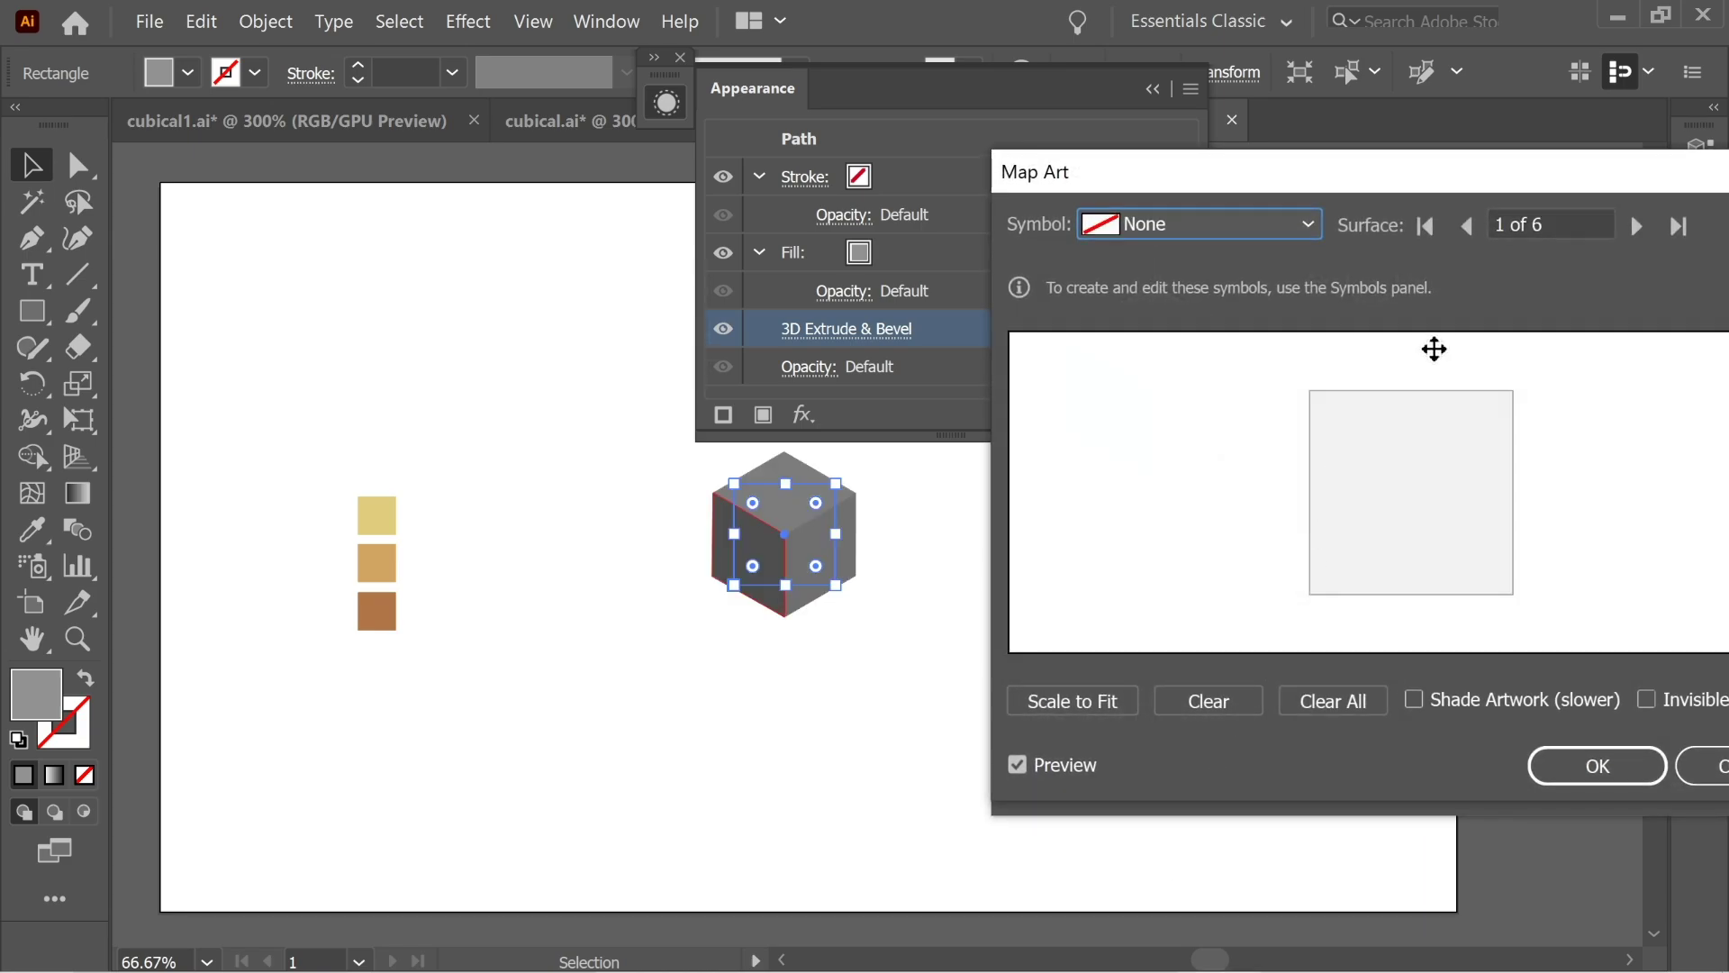
pyautogui.click(1635, 226)
pyautogui.click(1634, 227)
pyautogui.click(1635, 226)
pyautogui.click(1636, 226)
pyautogui.click(1466, 226)
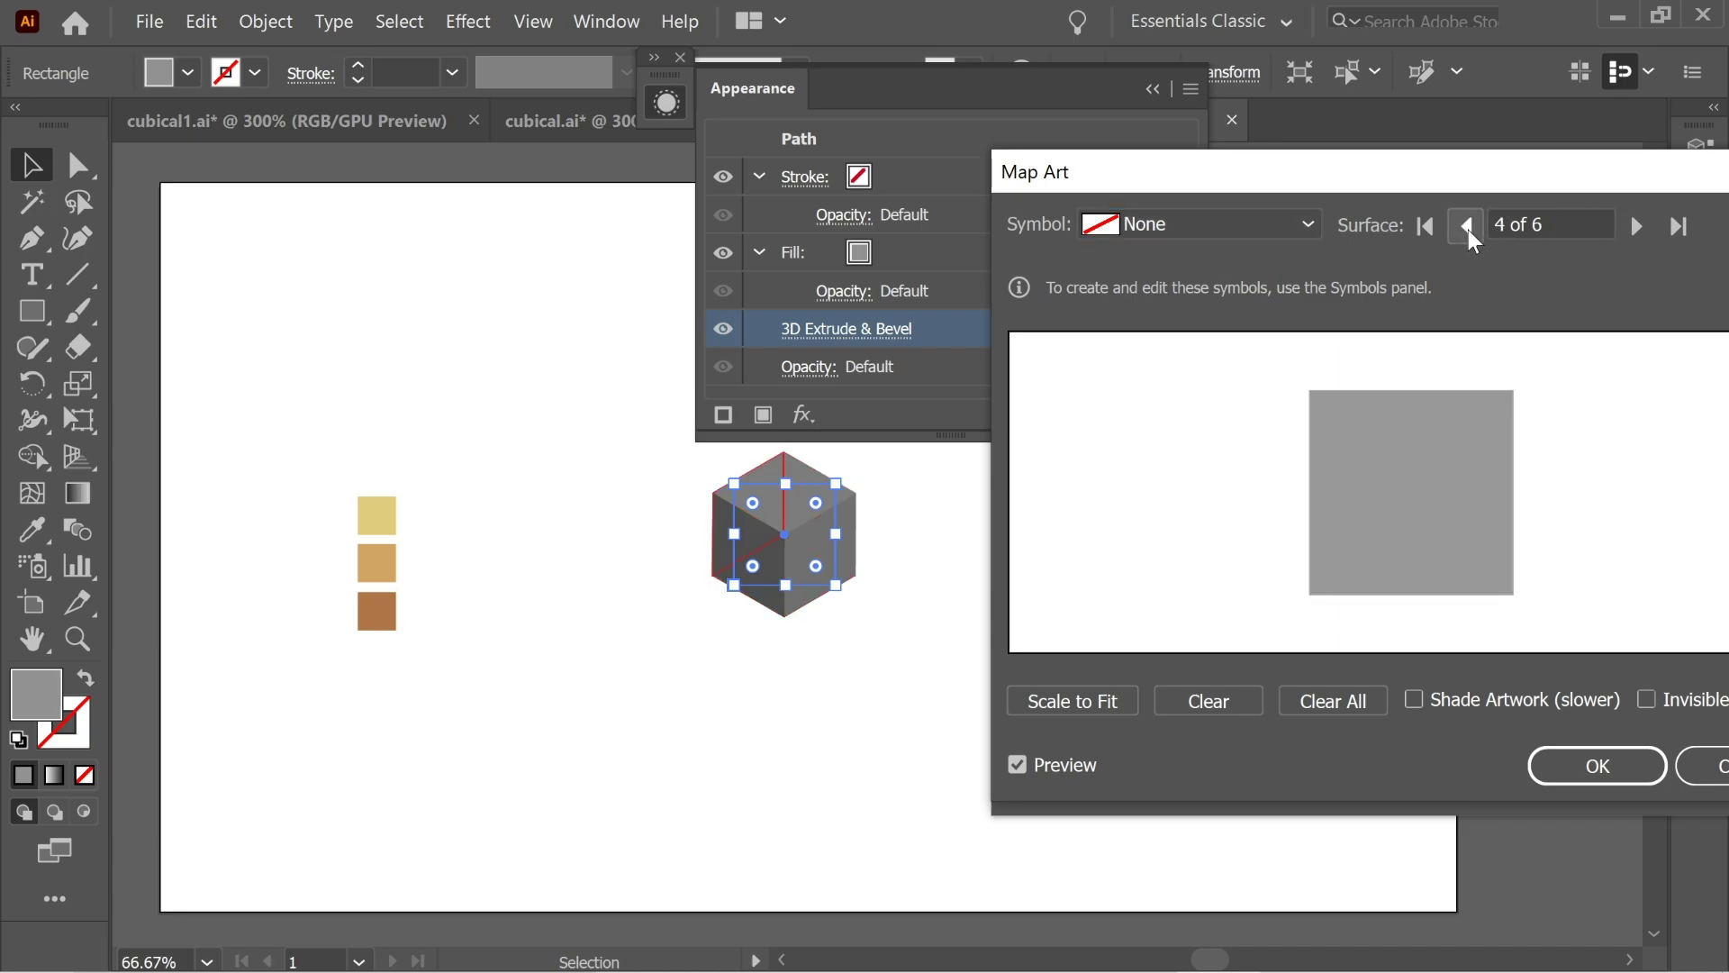
pyautogui.click(1466, 226)
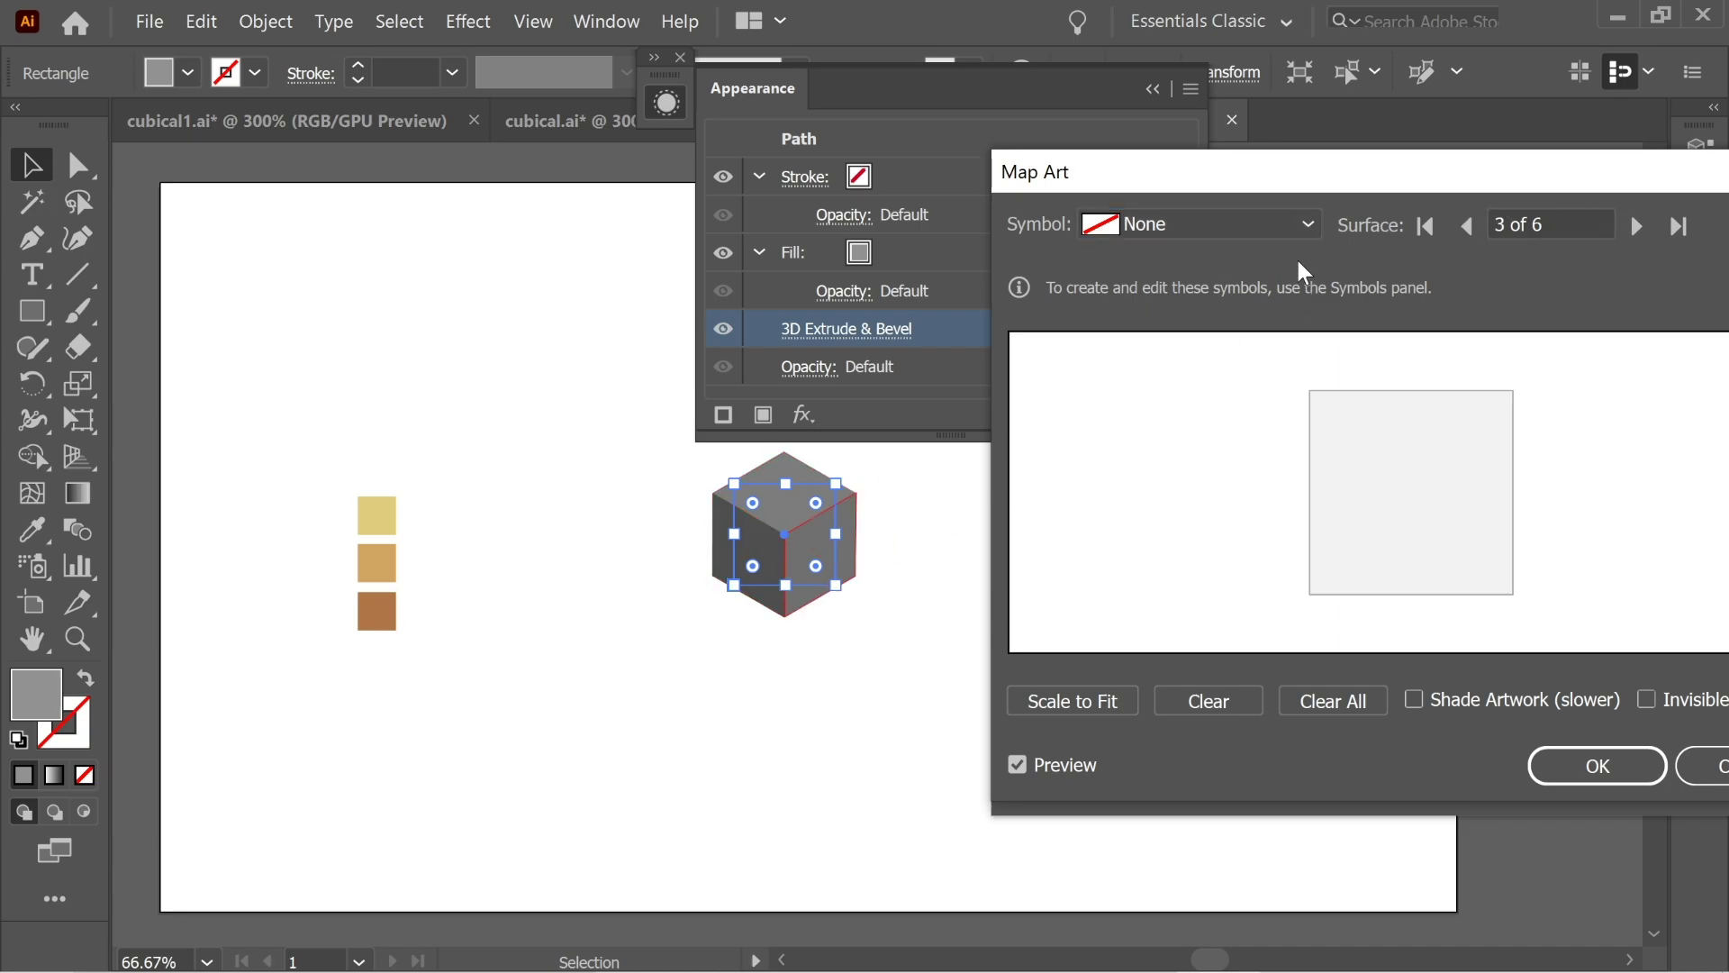
pyautogui.click(1279, 227)
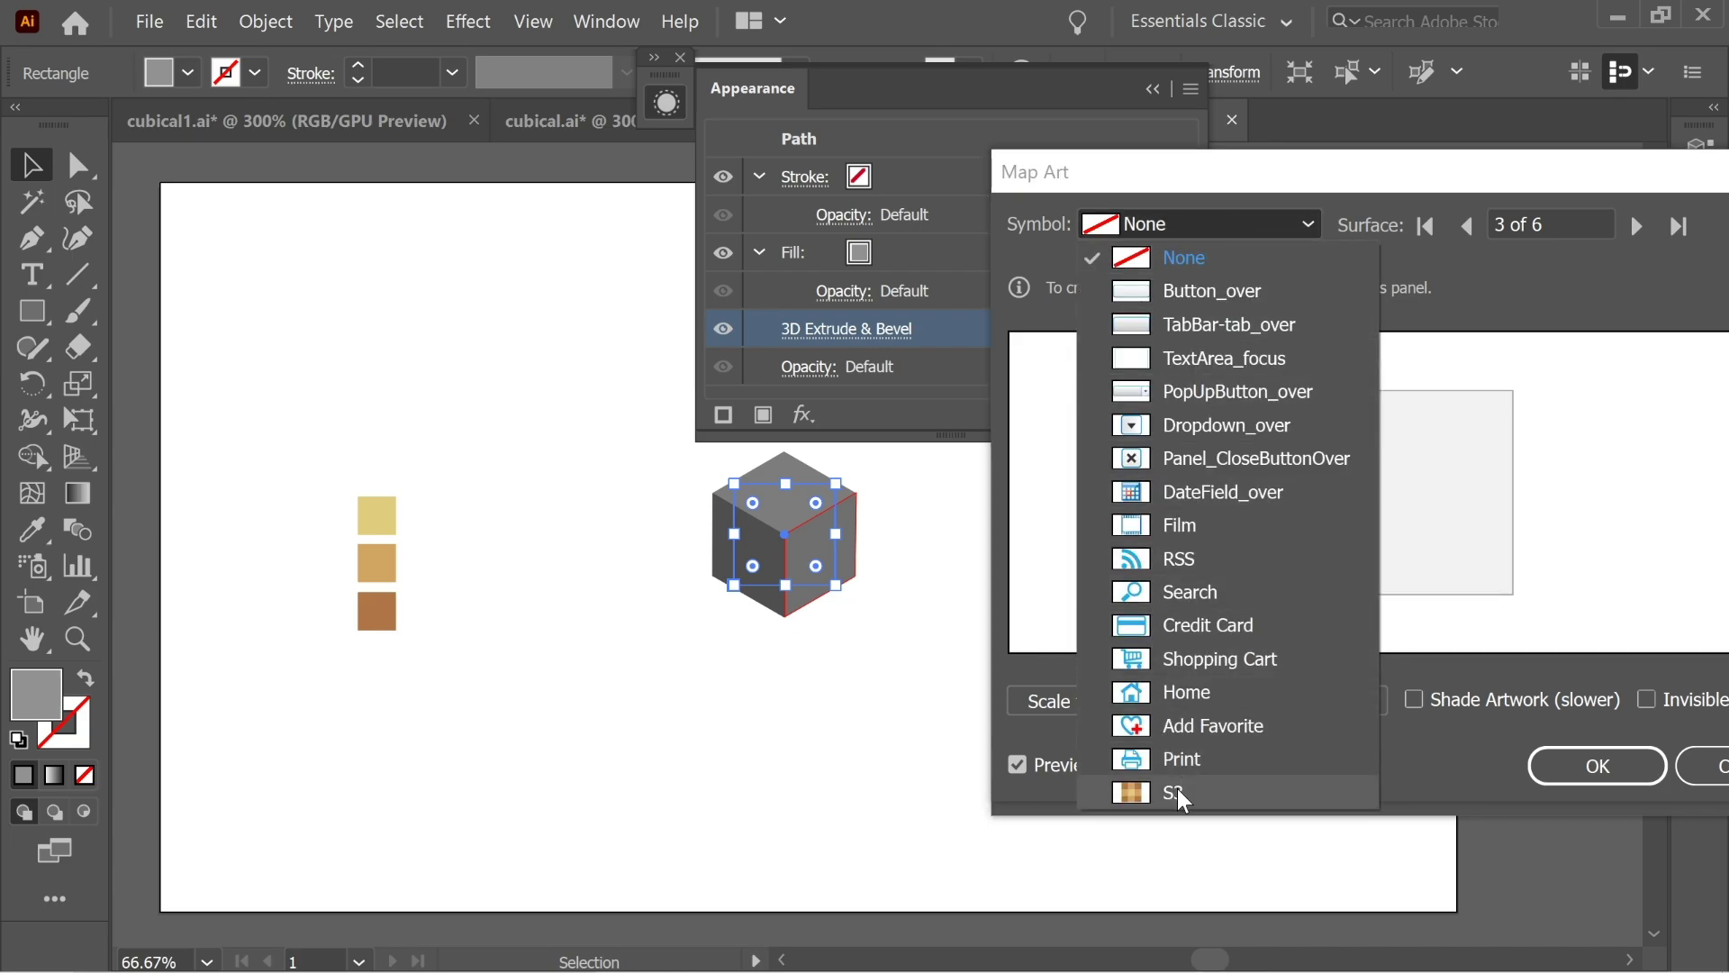
pyautogui.click(1175, 793)
# Map the S3 symbol onto surface 6 of 6, the cube's top face.
pyautogui.click(1636, 226)
pyautogui.click(1635, 227)
pyautogui.click(1635, 226)
pyautogui.click(1313, 227)
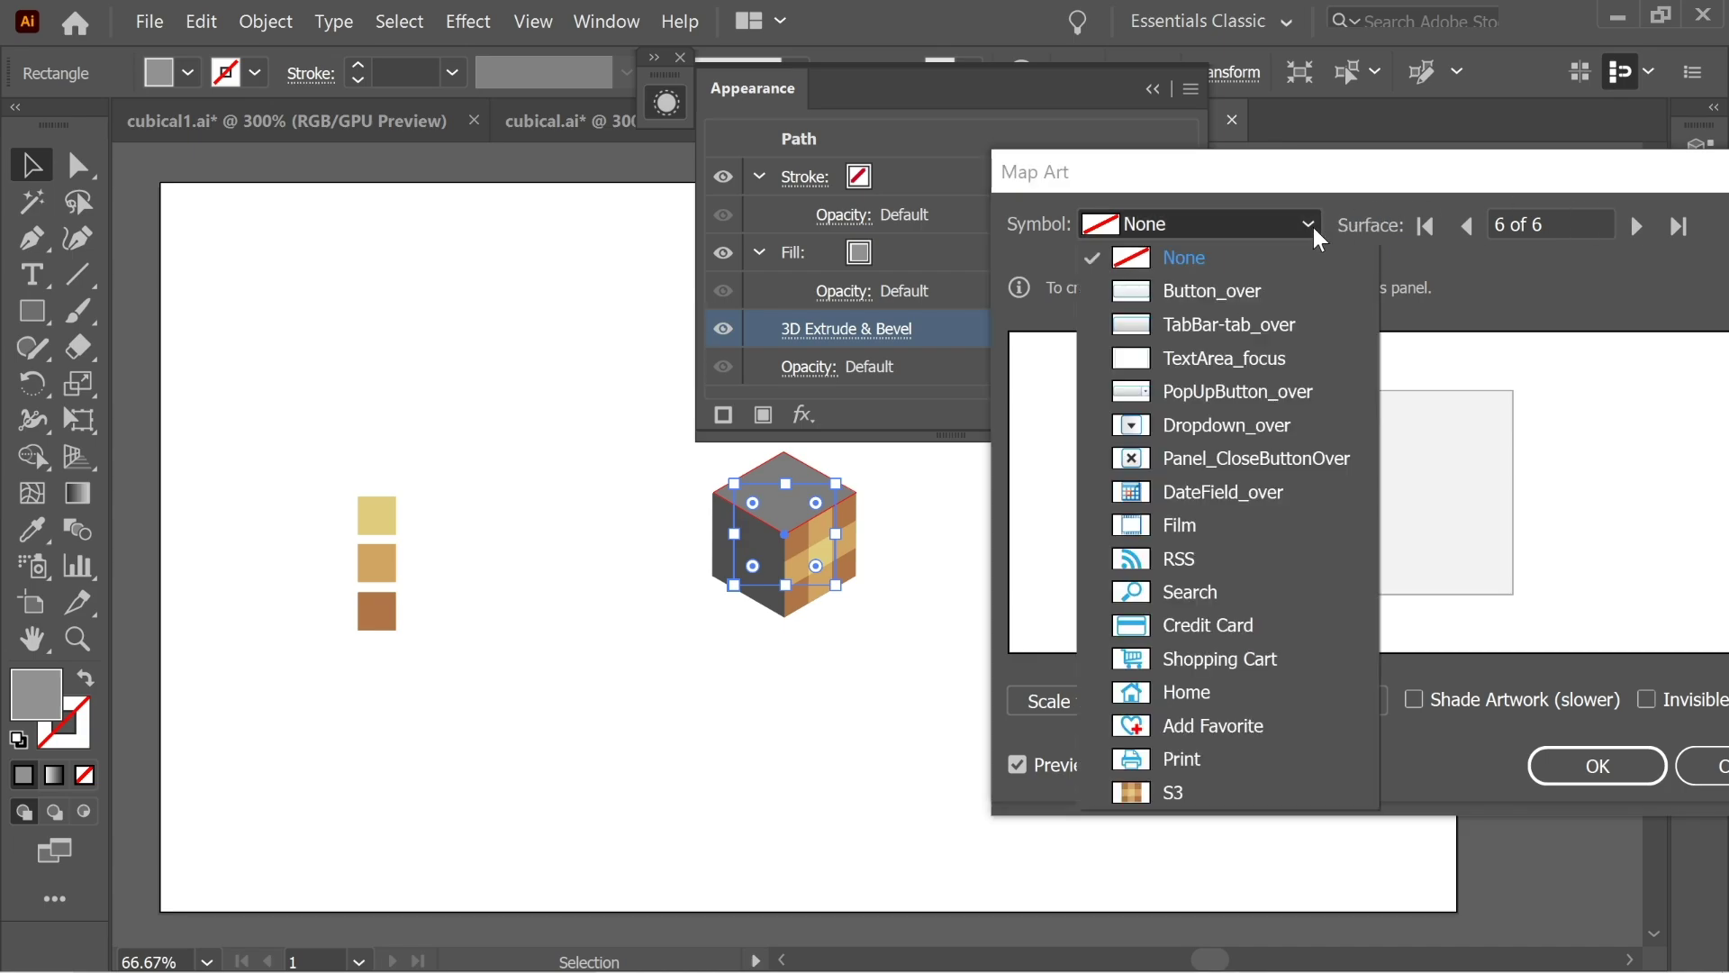
pyautogui.click(1175, 793)
# Map the S3 symbol onto surface 1 of 6, the cube's left face, and apply the effect settings.
pyautogui.click(1637, 226)
pyautogui.click(1638, 226)
pyautogui.click(1467, 226)
pyautogui.click(1311, 226)
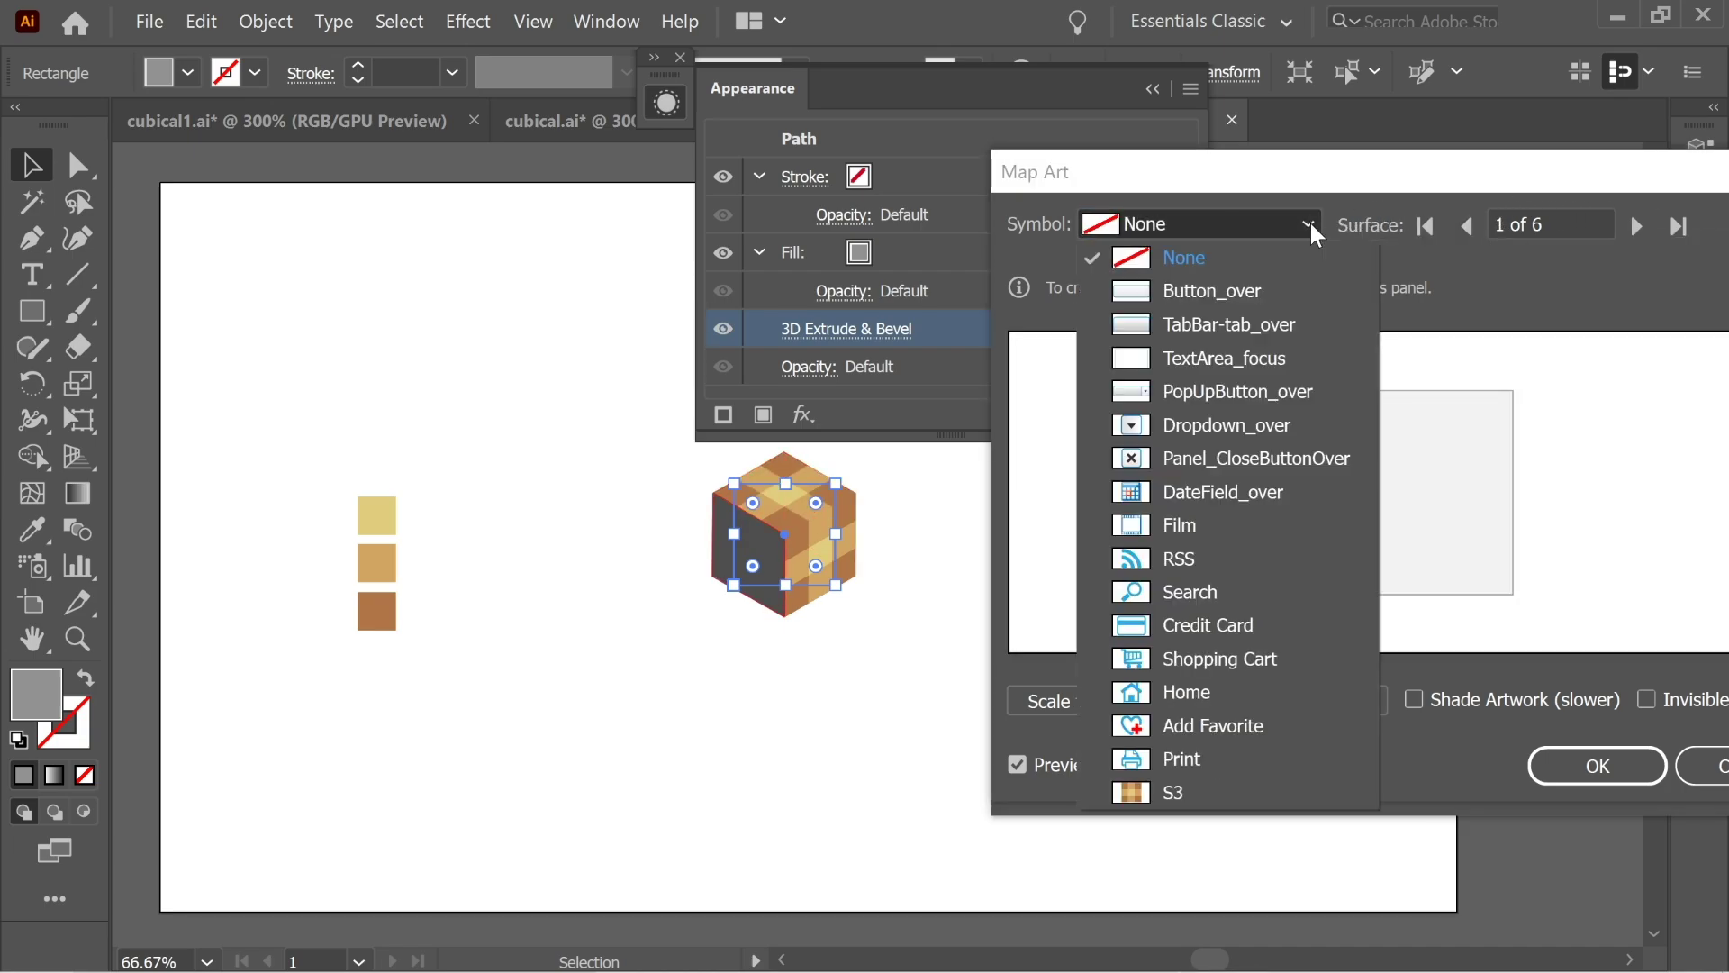
pyautogui.click(1174, 792)
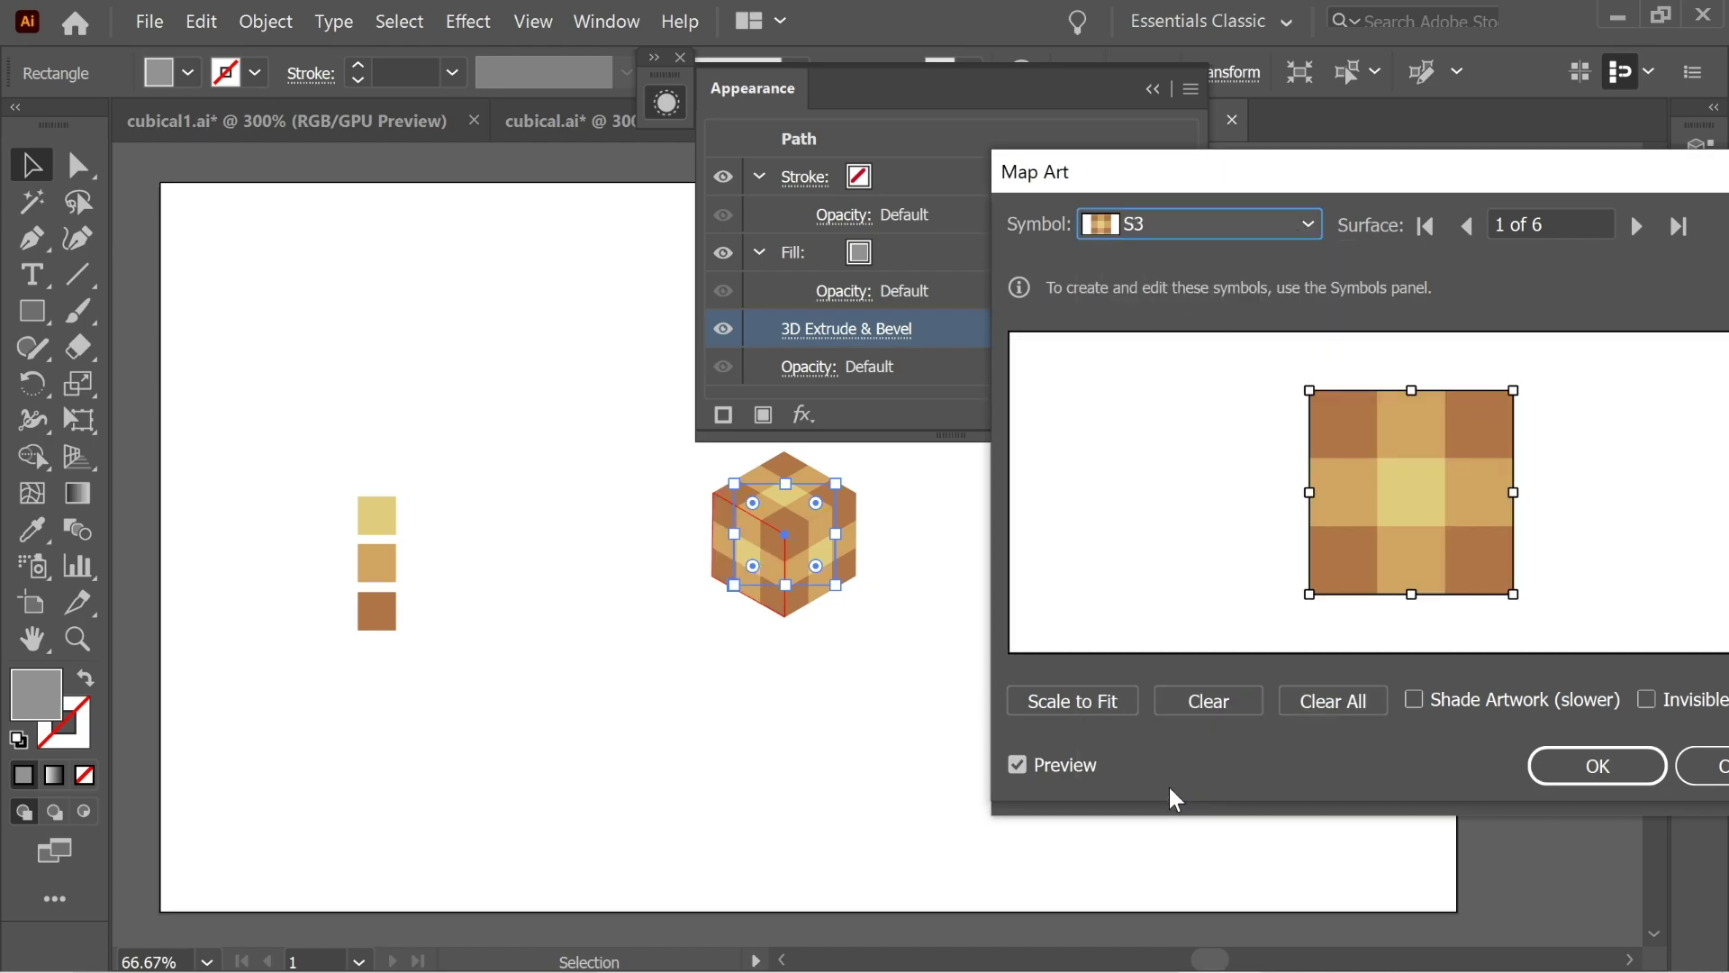
pyautogui.click(1595, 763)
pyautogui.click(1531, 772)
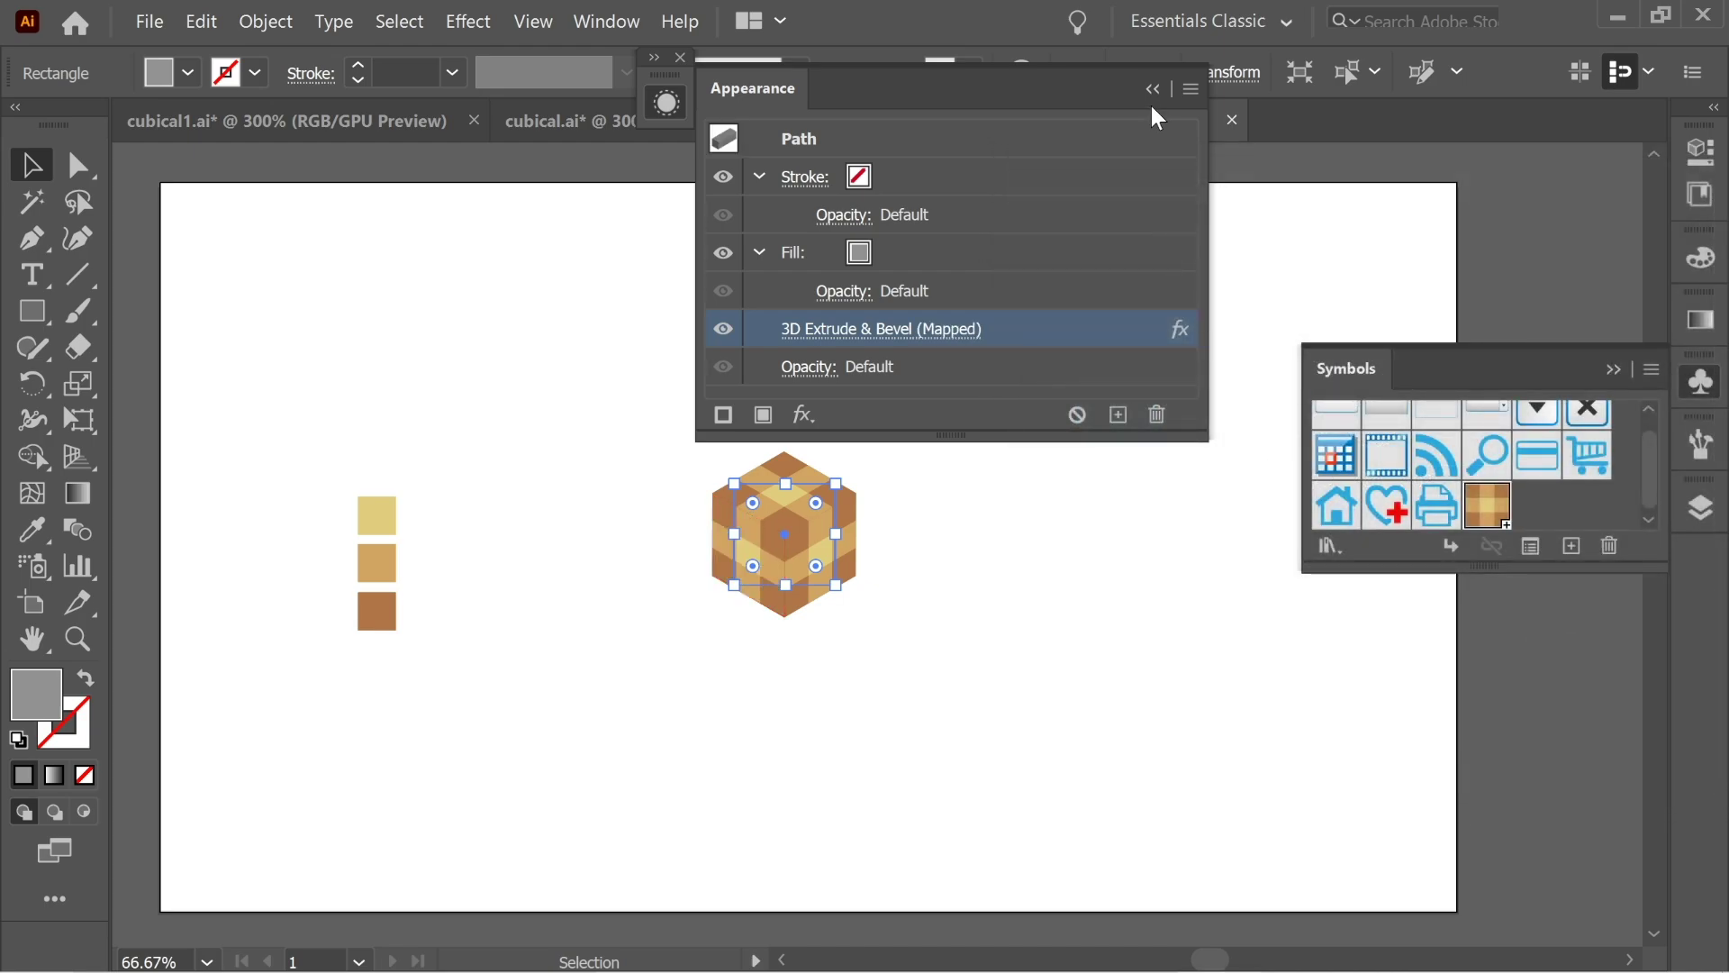
# Expand the appearance of the mapped cube into editable artwork.
pyautogui.click(1153, 89)
pyautogui.moveTo(675, 373); pyautogui.dragTo(944, 627)
pyautogui.hotkey('ctrl', '+')
pyautogui.press('v')
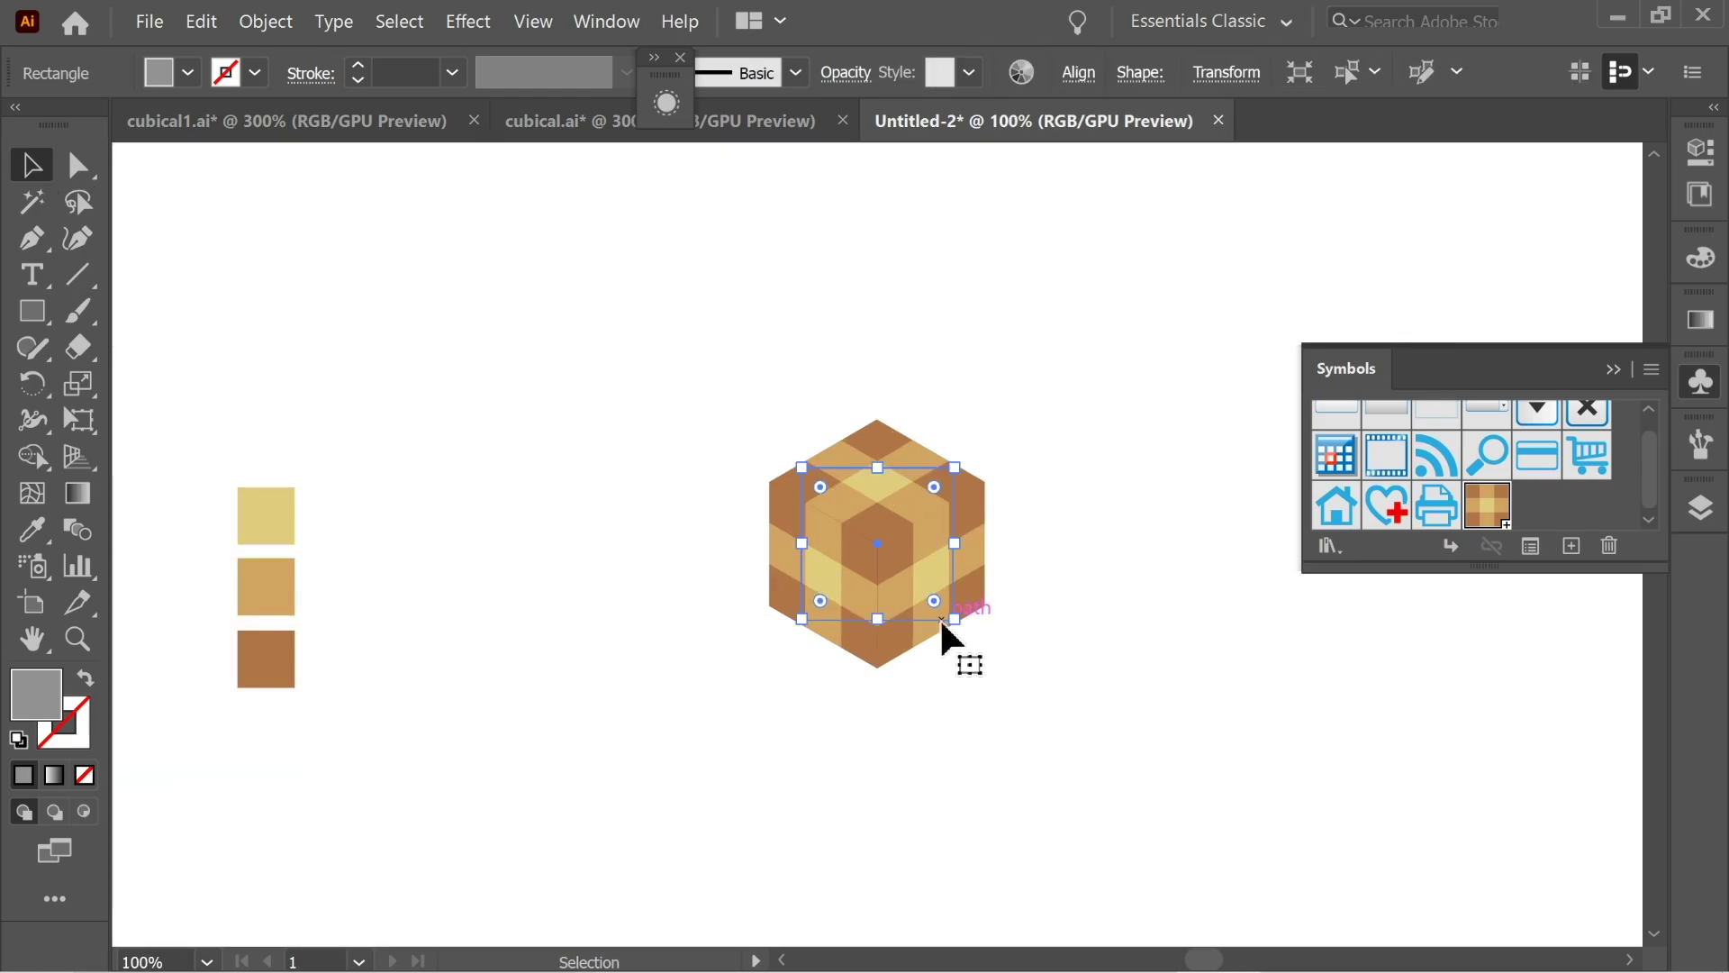
pyautogui.moveTo(768, 505); pyautogui.dragTo(570, 345)
pyautogui.moveTo(841, 579); pyautogui.dragTo(667, 540)
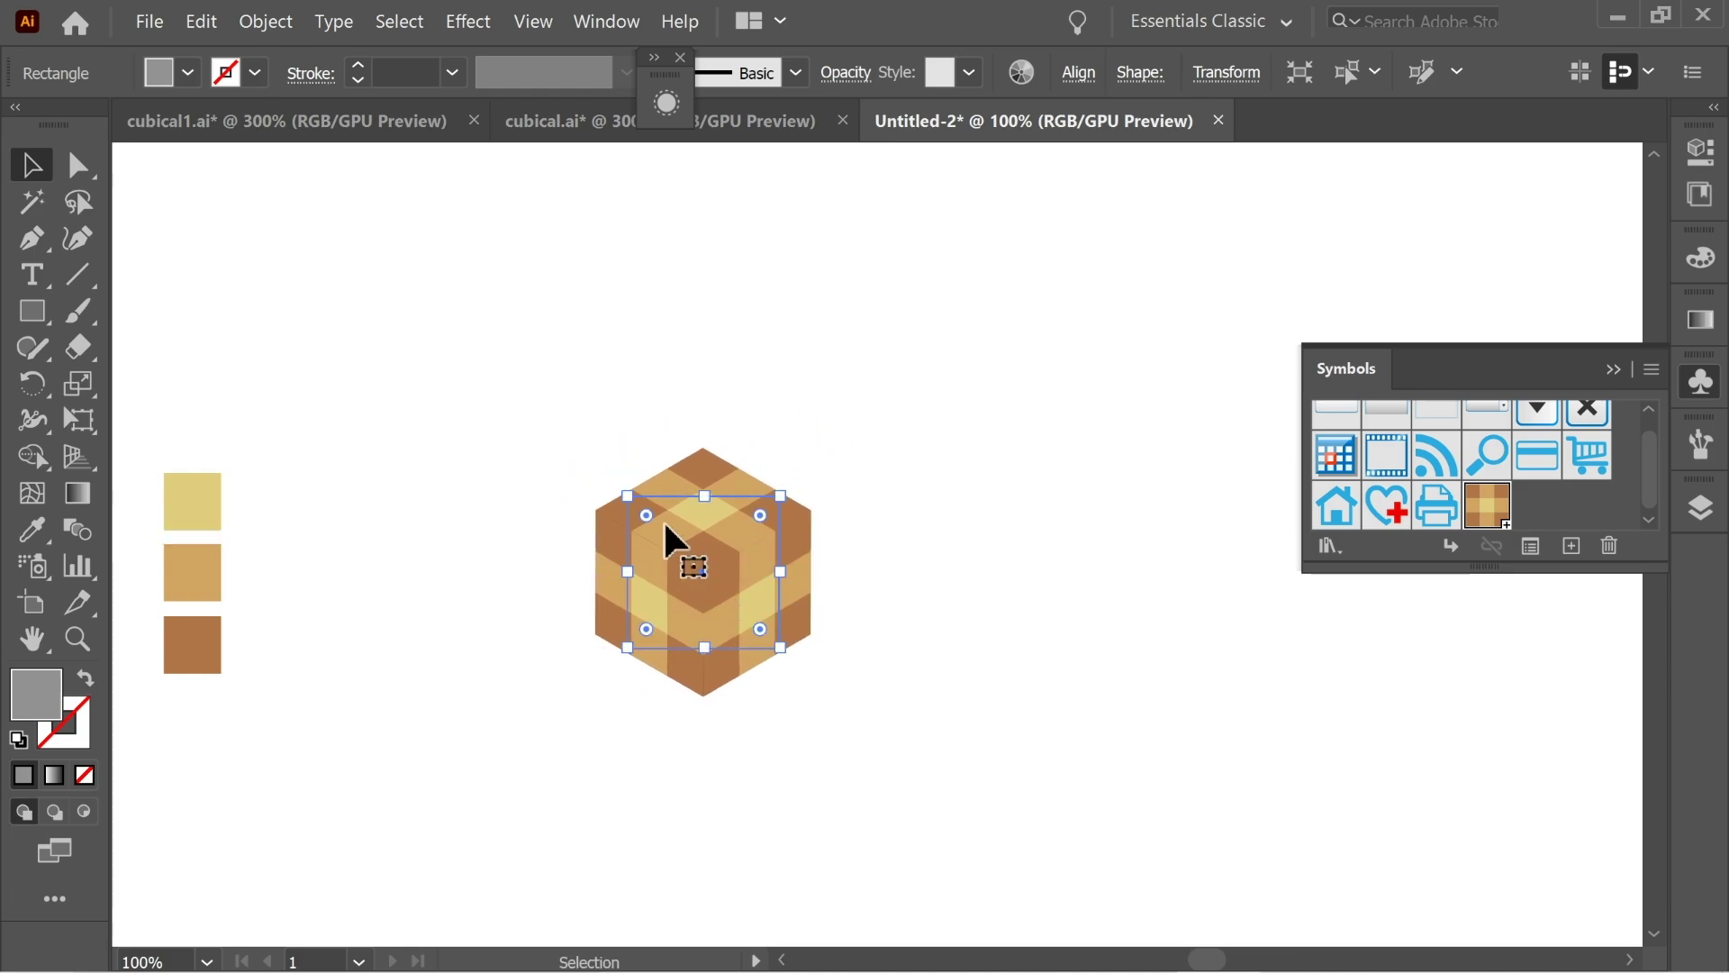
pyautogui.click(265, 21)
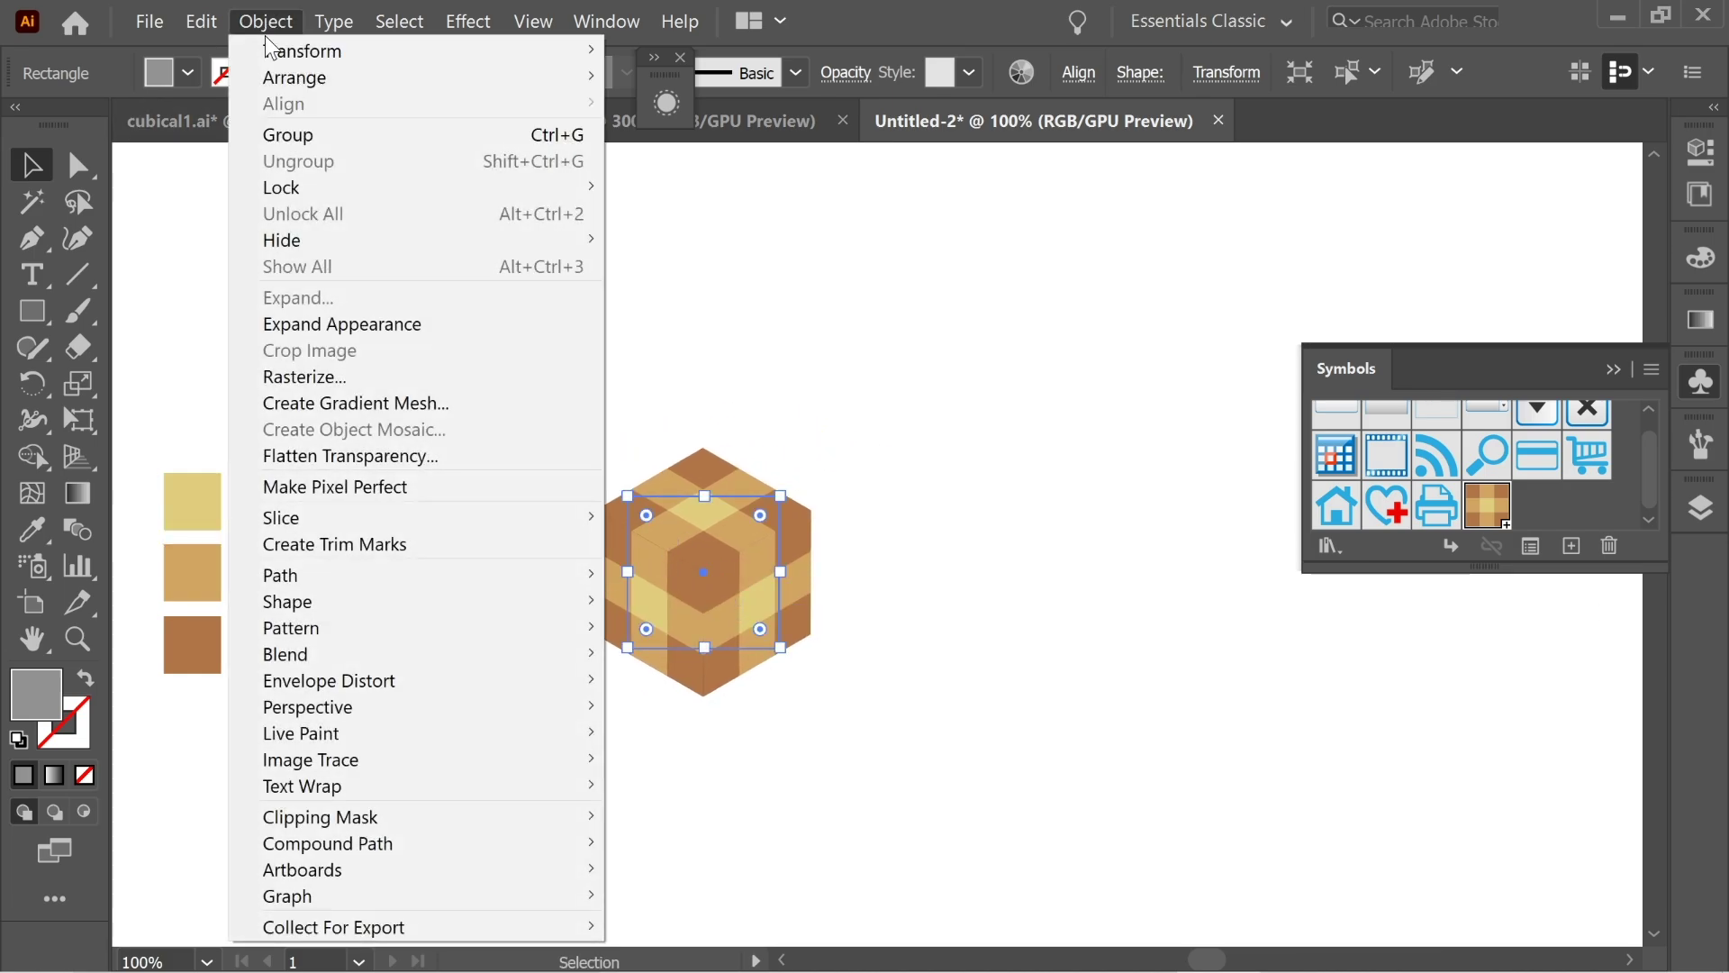
pyautogui.click(334, 323)
pyautogui.click(593, 418)
pyautogui.click(771, 651)
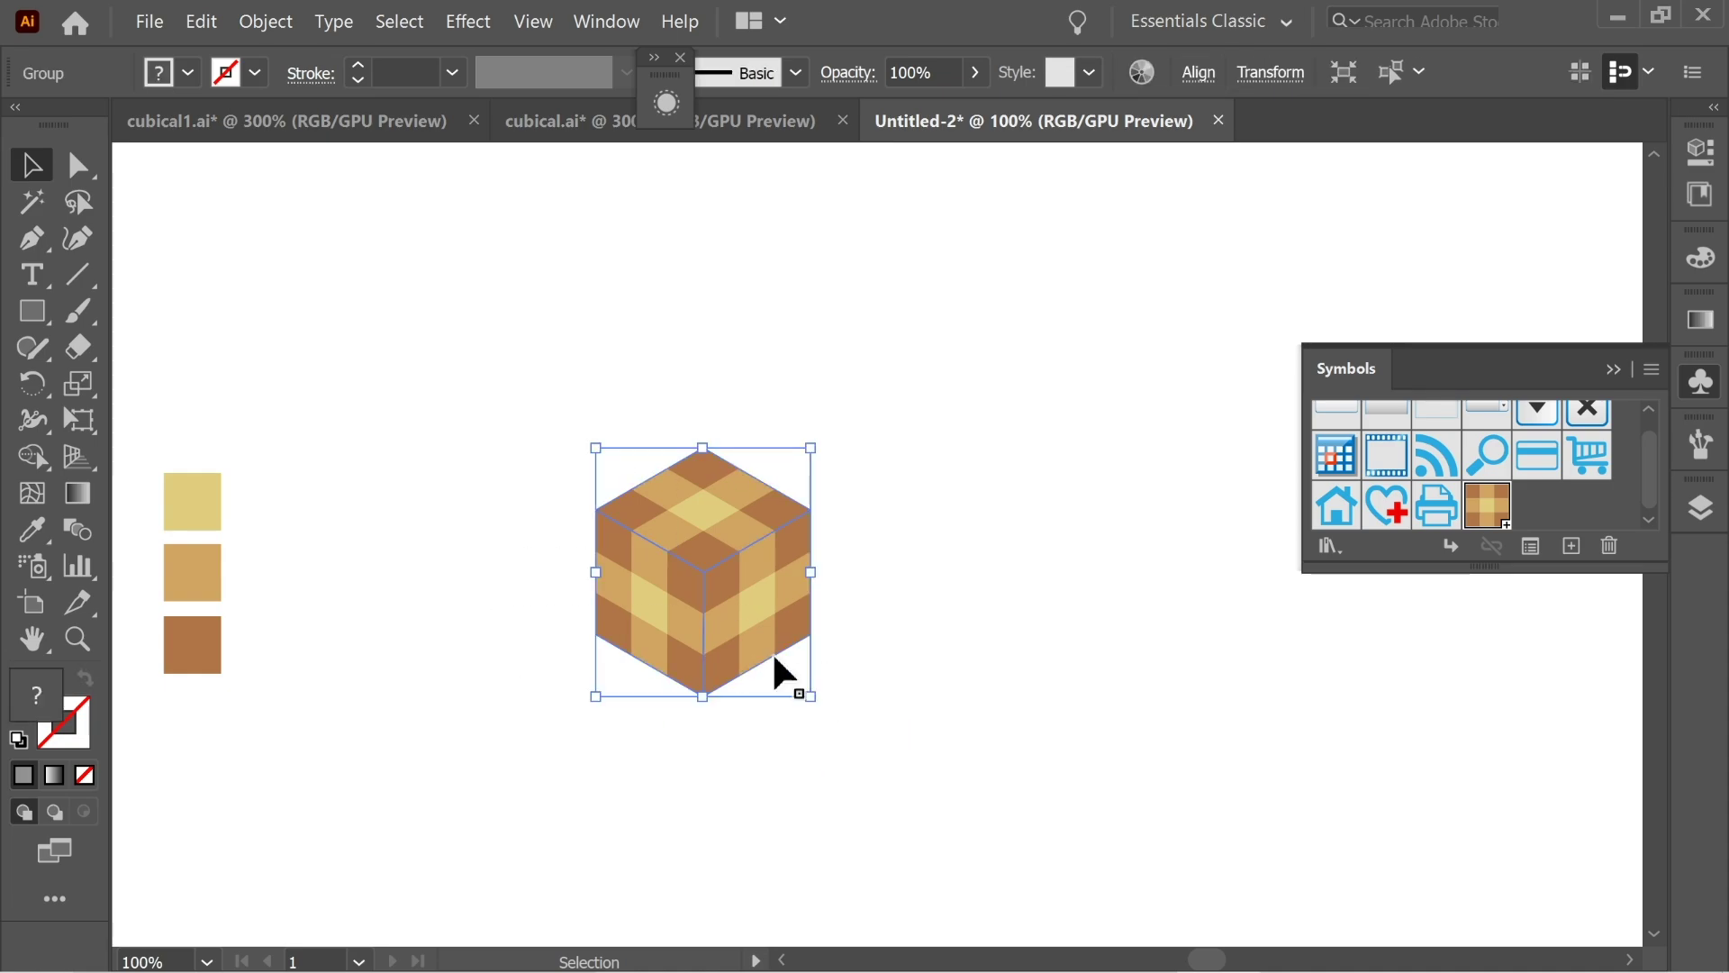
# Ungroup the expanded cube repeatedly until its three faces can be selected separately.
pyautogui.rightClick(747, 560)
pyautogui.click(828, 738)
pyautogui.rightClick(721, 577)
pyautogui.click(802, 718)
pyautogui.rightClick(728, 577)
pyautogui.click(797, 734)
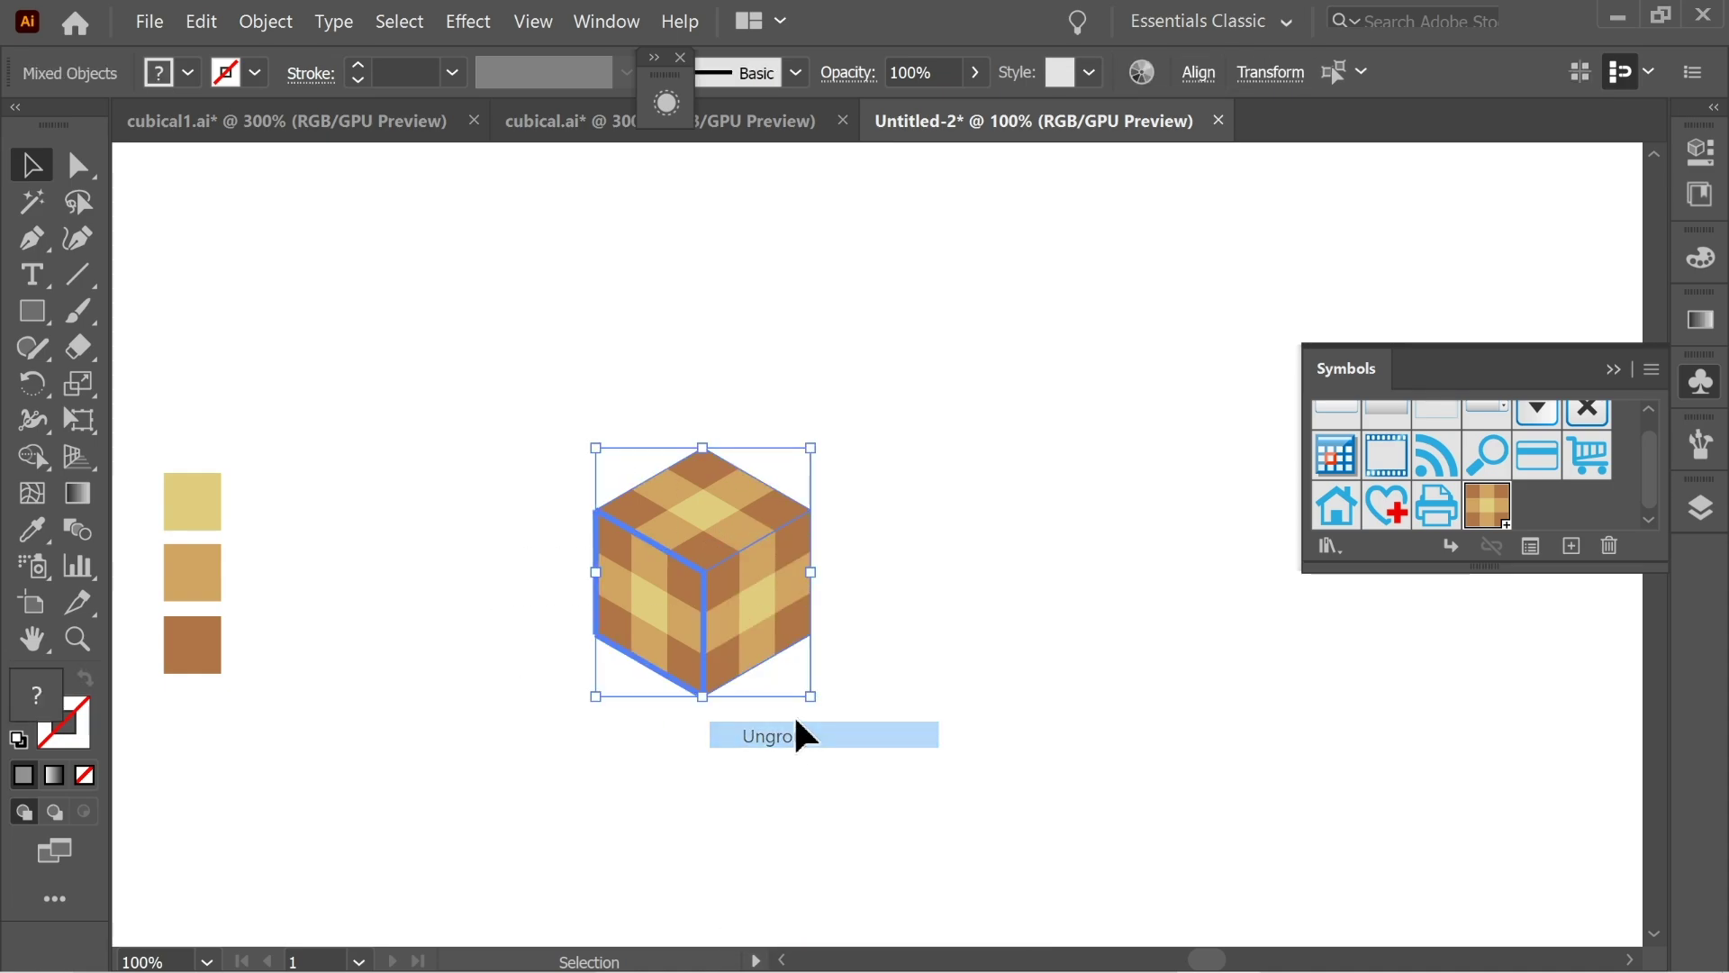
pyautogui.rightClick(714, 576)
pyautogui.click(814, 751)
pyautogui.click(867, 505)
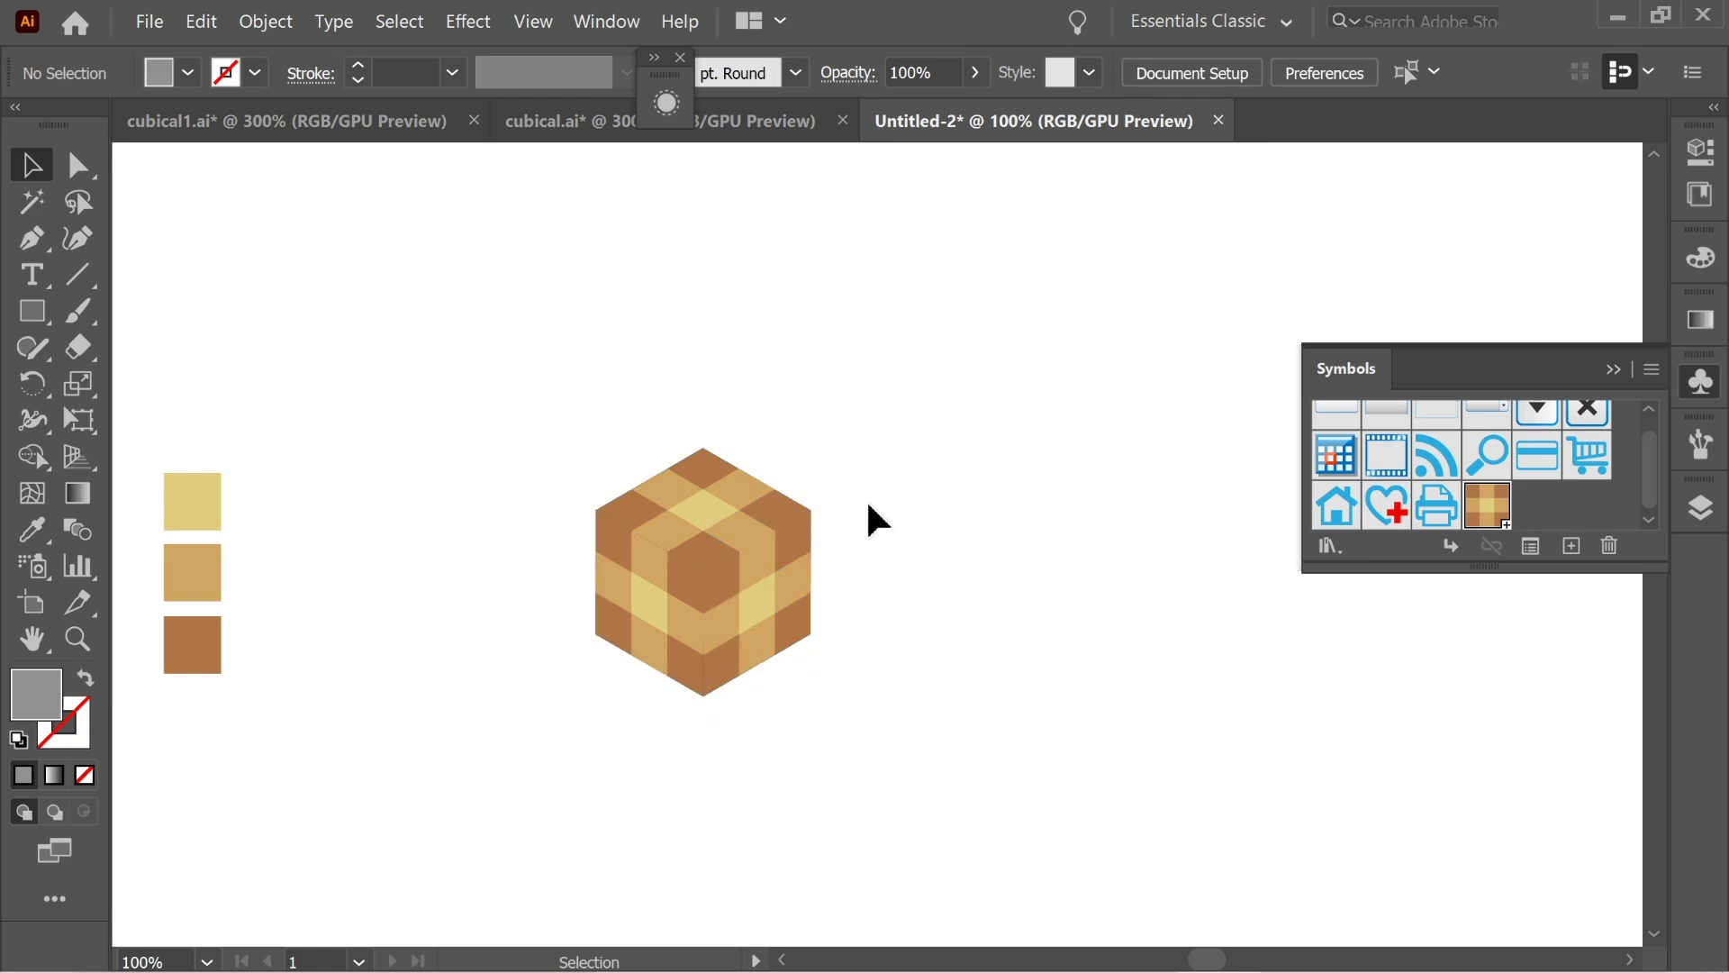
# Release the clipping masks of the cube's top, right and left faces.
pyautogui.click(677, 495)
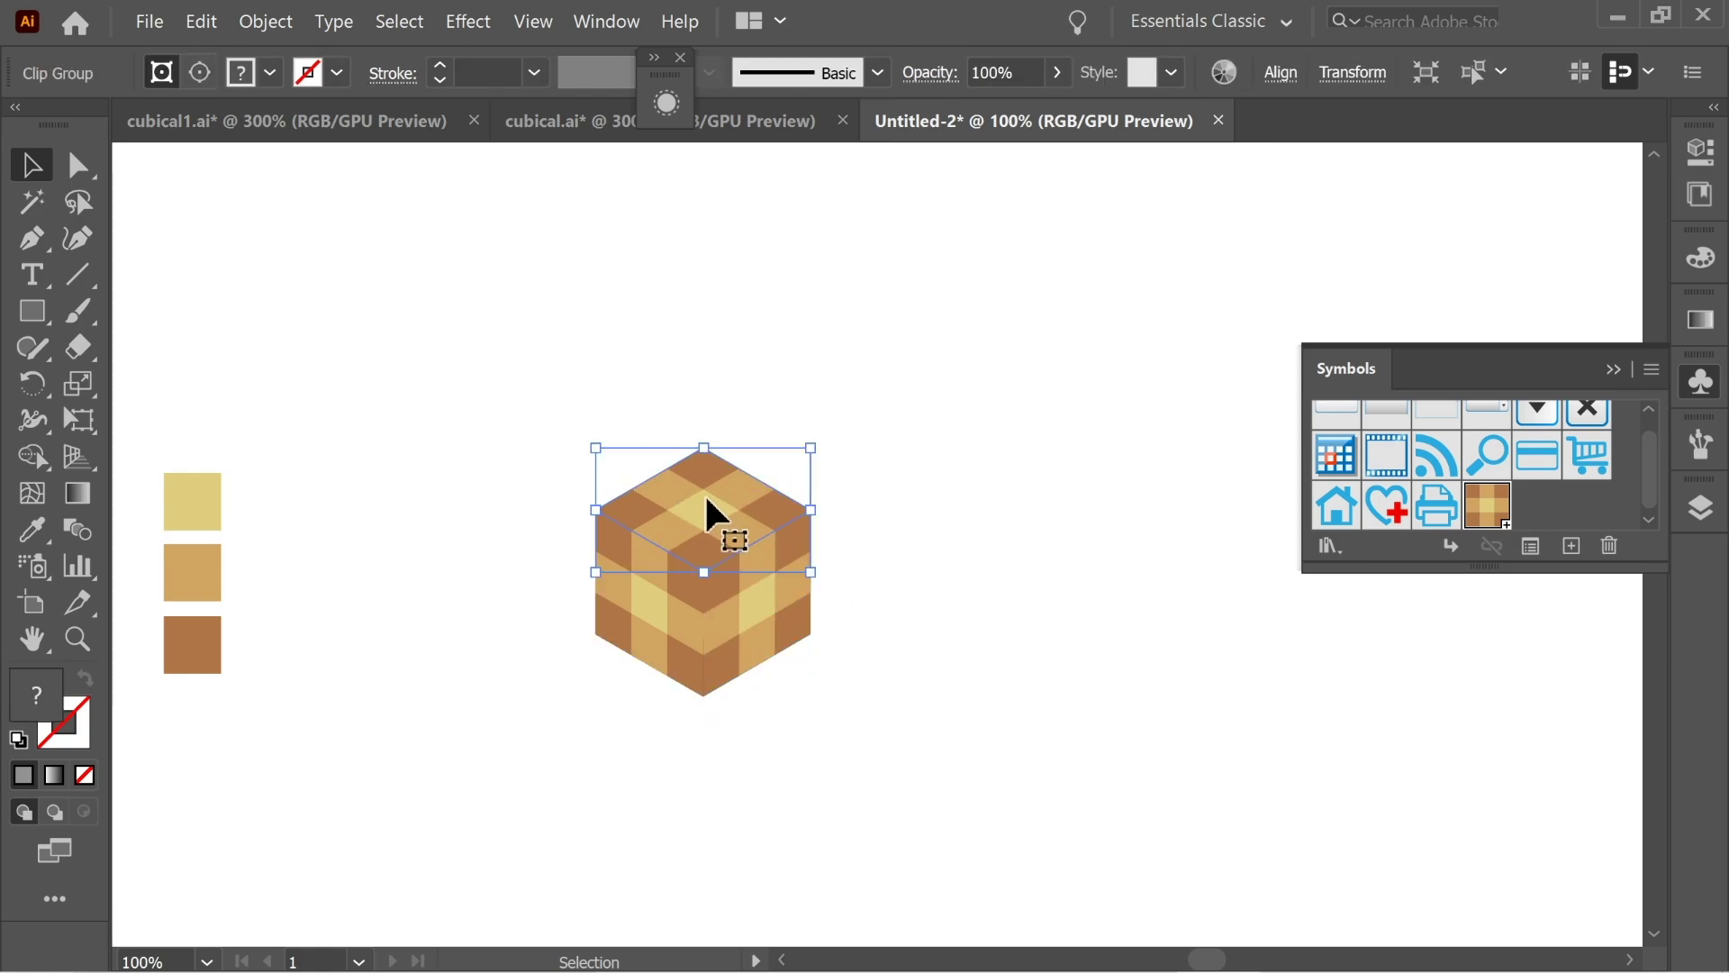
pyautogui.rightClick(709, 499)
pyautogui.click(810, 689)
pyautogui.click(878, 626)
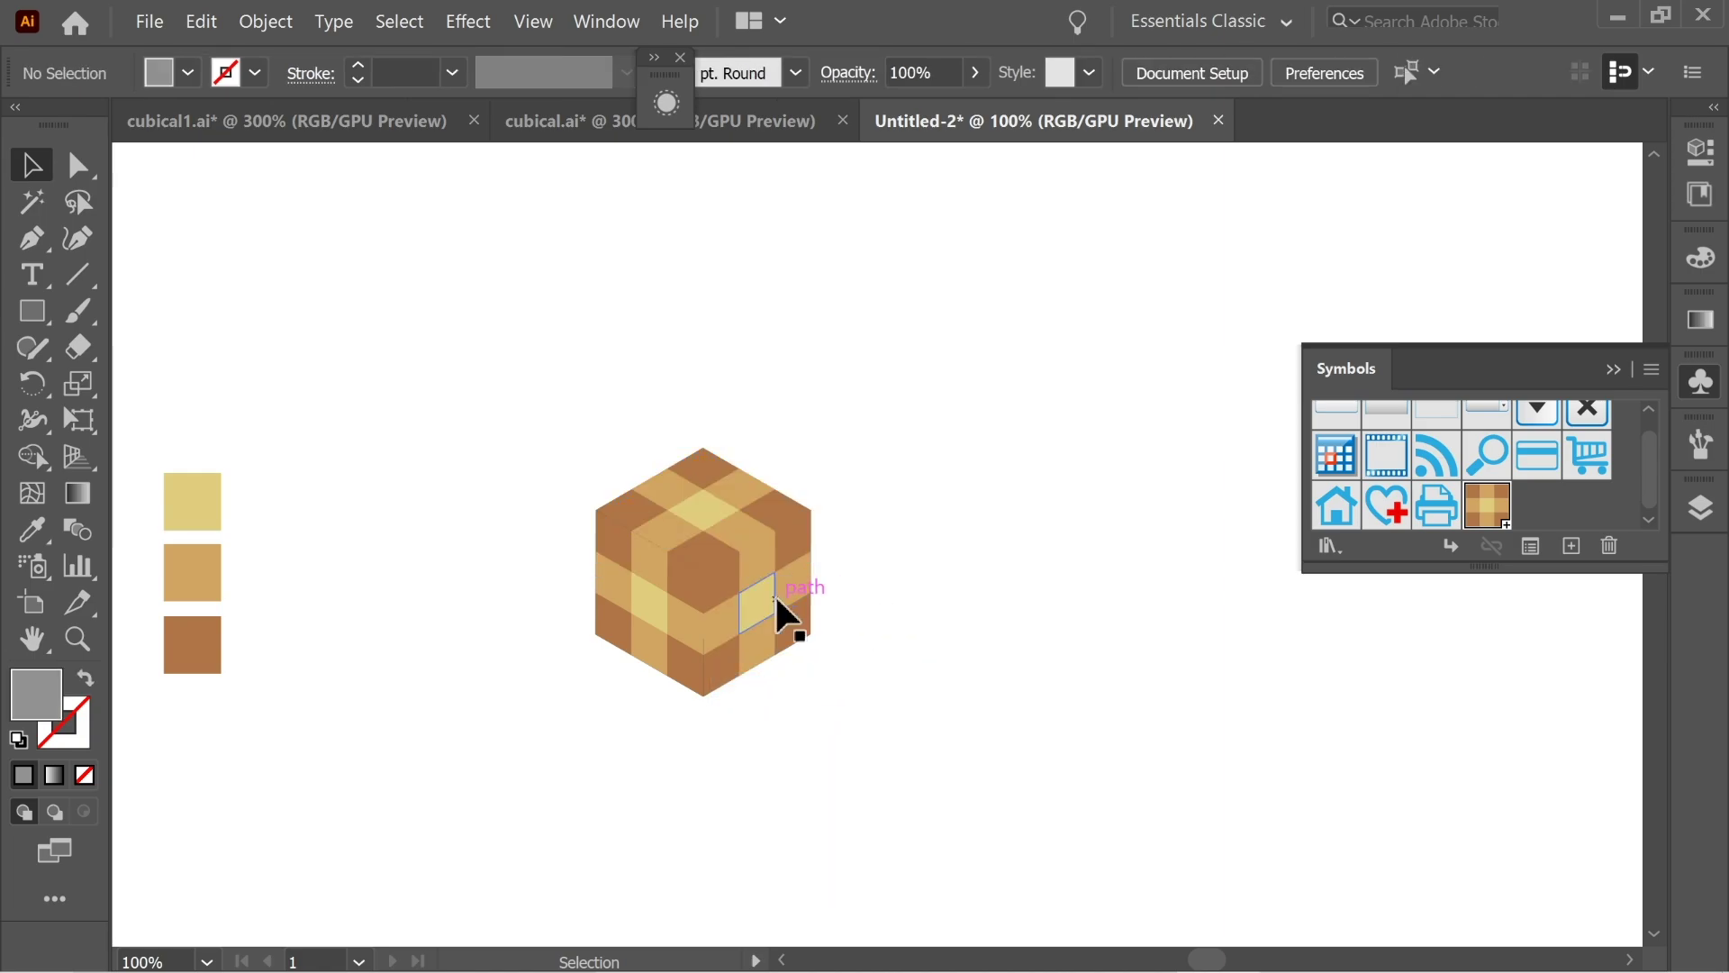
pyautogui.rightClick(817, 608)
pyautogui.click(888, 391)
pyautogui.click(816, 461)
pyautogui.click(645, 598)
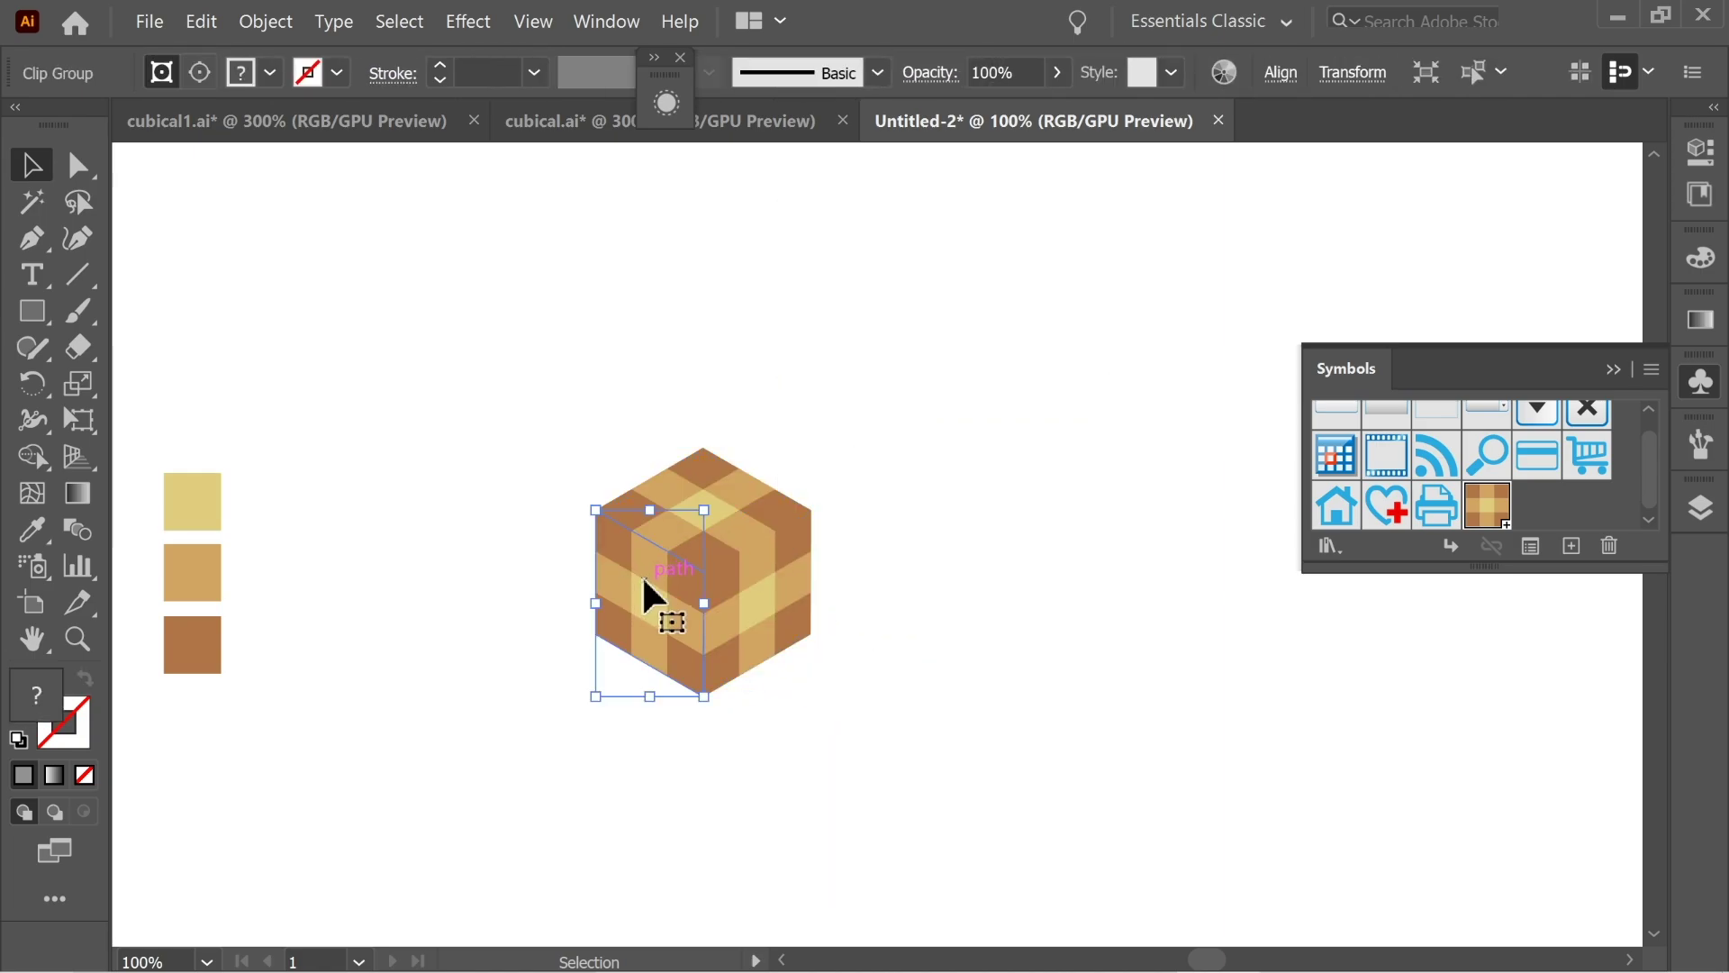
pyautogui.rightClick(645, 590)
pyautogui.click(767, 372)
pyautogui.click(918, 446)
# Ungroup the right, top and left faces into individual tiles.
pyautogui.click(801, 598)
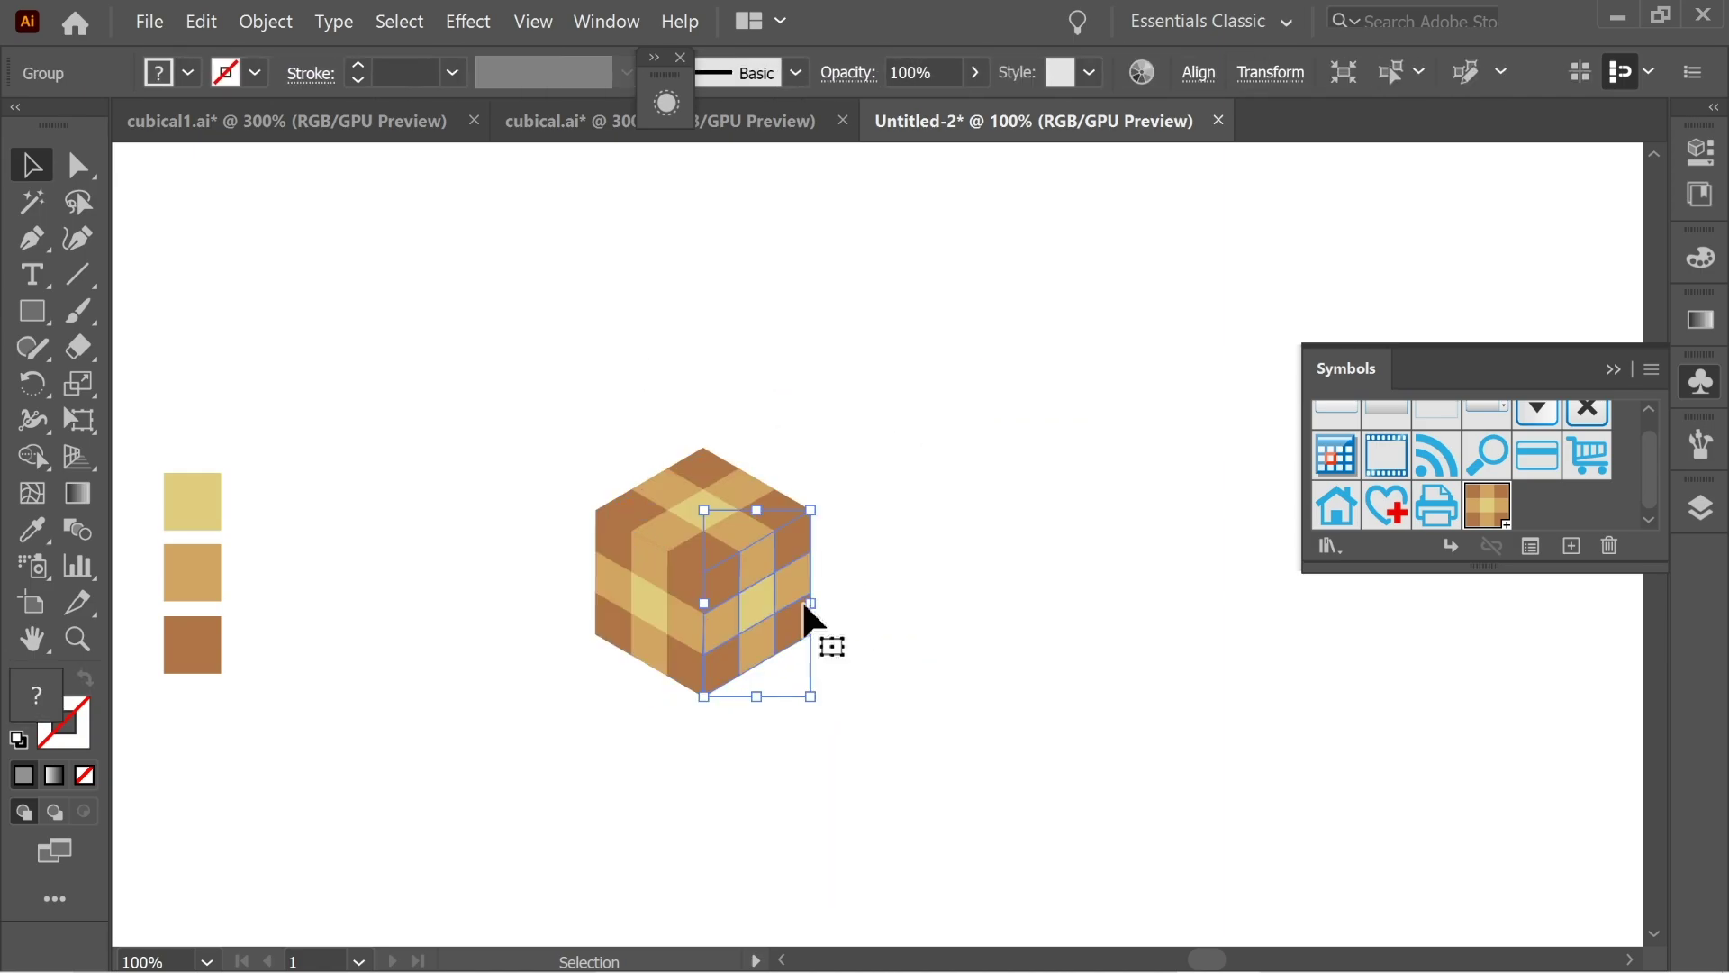
pyautogui.rightClick(802, 590)
pyautogui.click(859, 771)
pyautogui.click(848, 577)
pyautogui.rightClick(702, 518)
pyautogui.click(766, 694)
pyautogui.click(647, 602)
pyautogui.rightClick(641, 598)
pyautogui.click(767, 384)
pyautogui.click(849, 494)
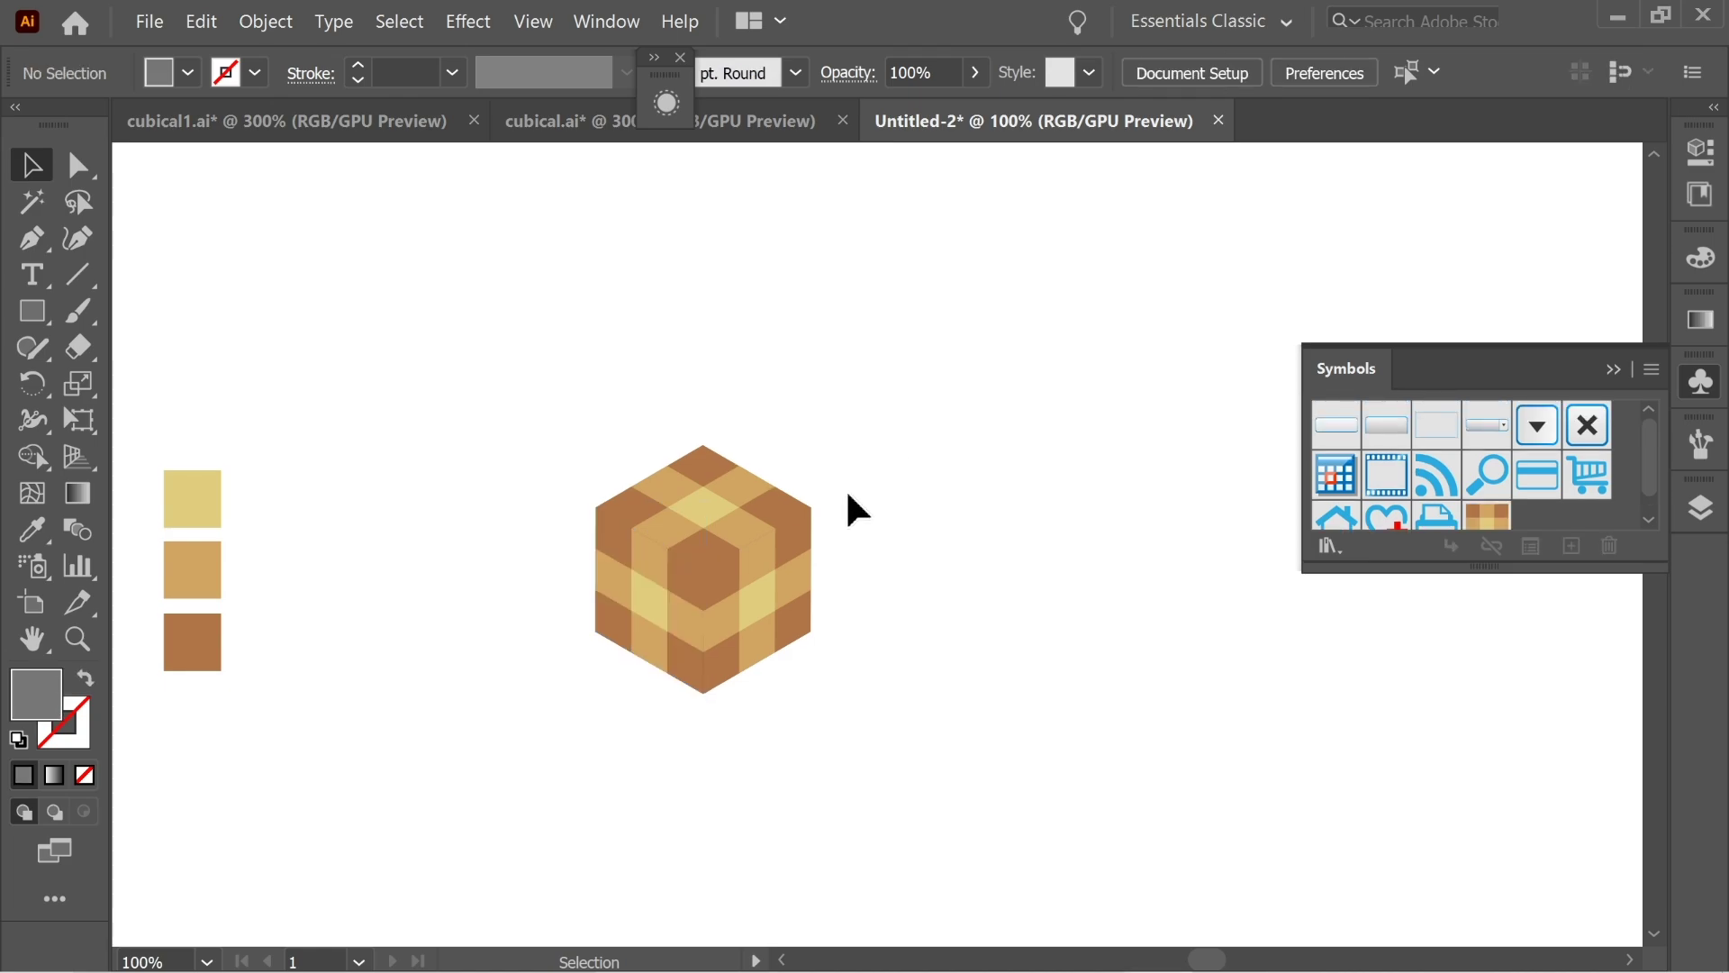
pyautogui.moveTo(793, 539); pyautogui.dragTo(800, 352)
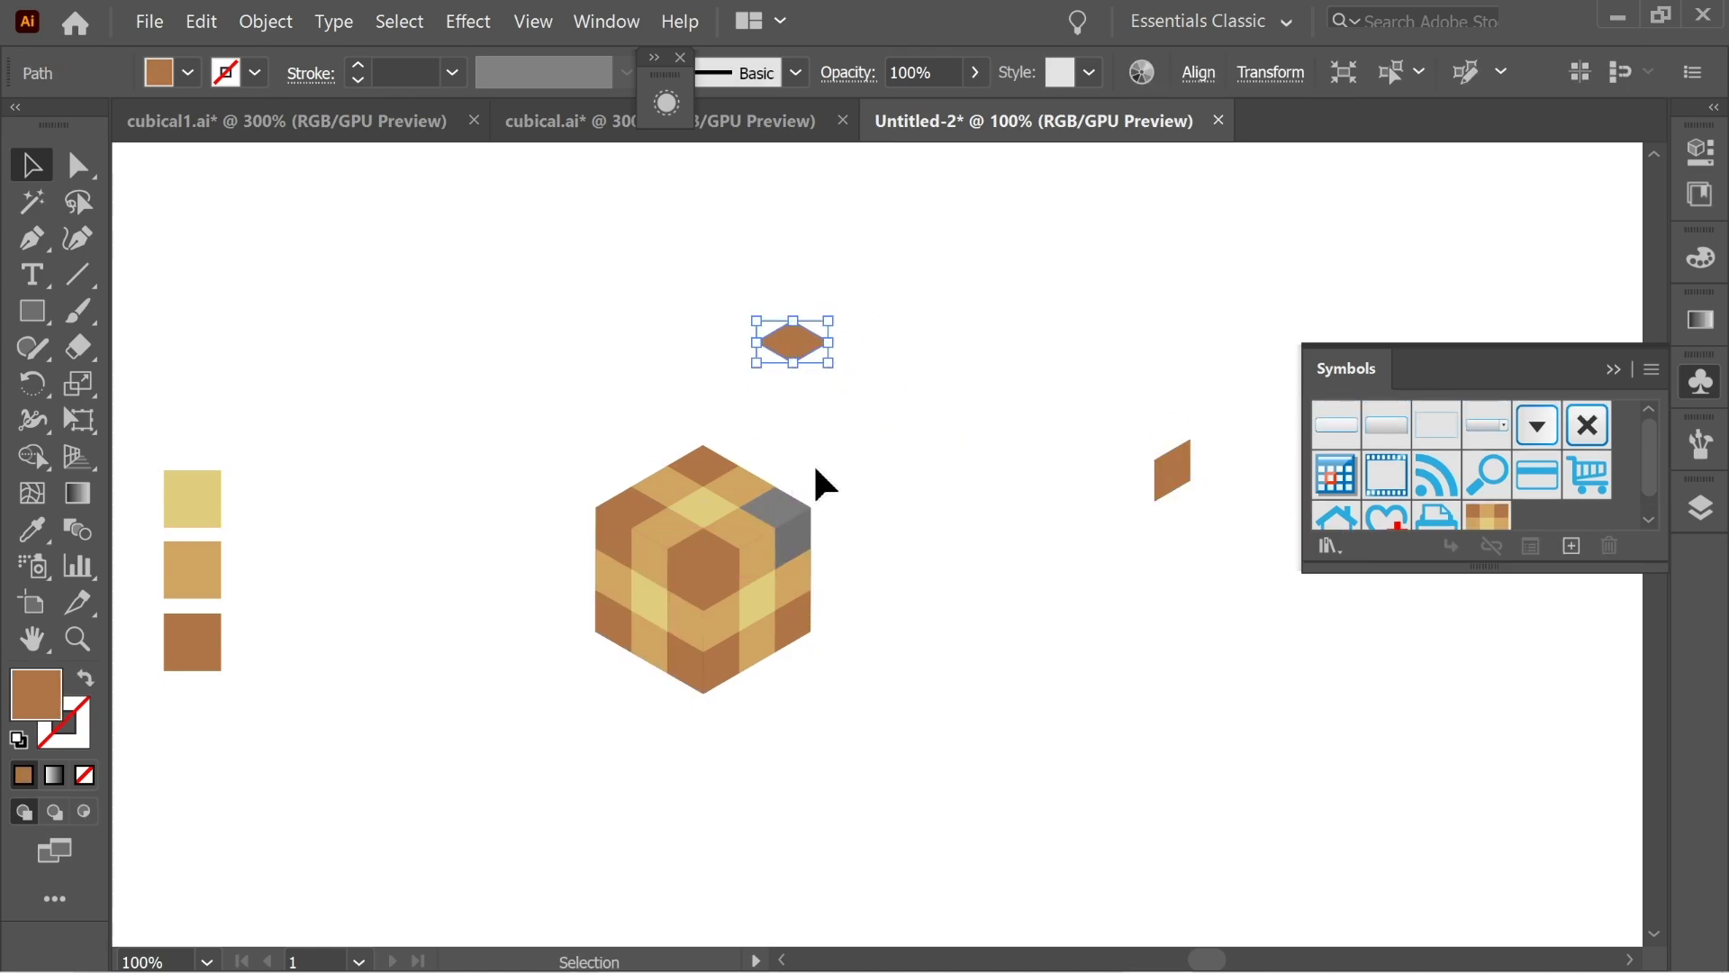
pyautogui.click(841, 468)
pyautogui.moveTo(774, 513); pyautogui.dragTo(950, 433)
pyautogui.moveTo(786, 545); pyautogui.dragTo(1071, 545)
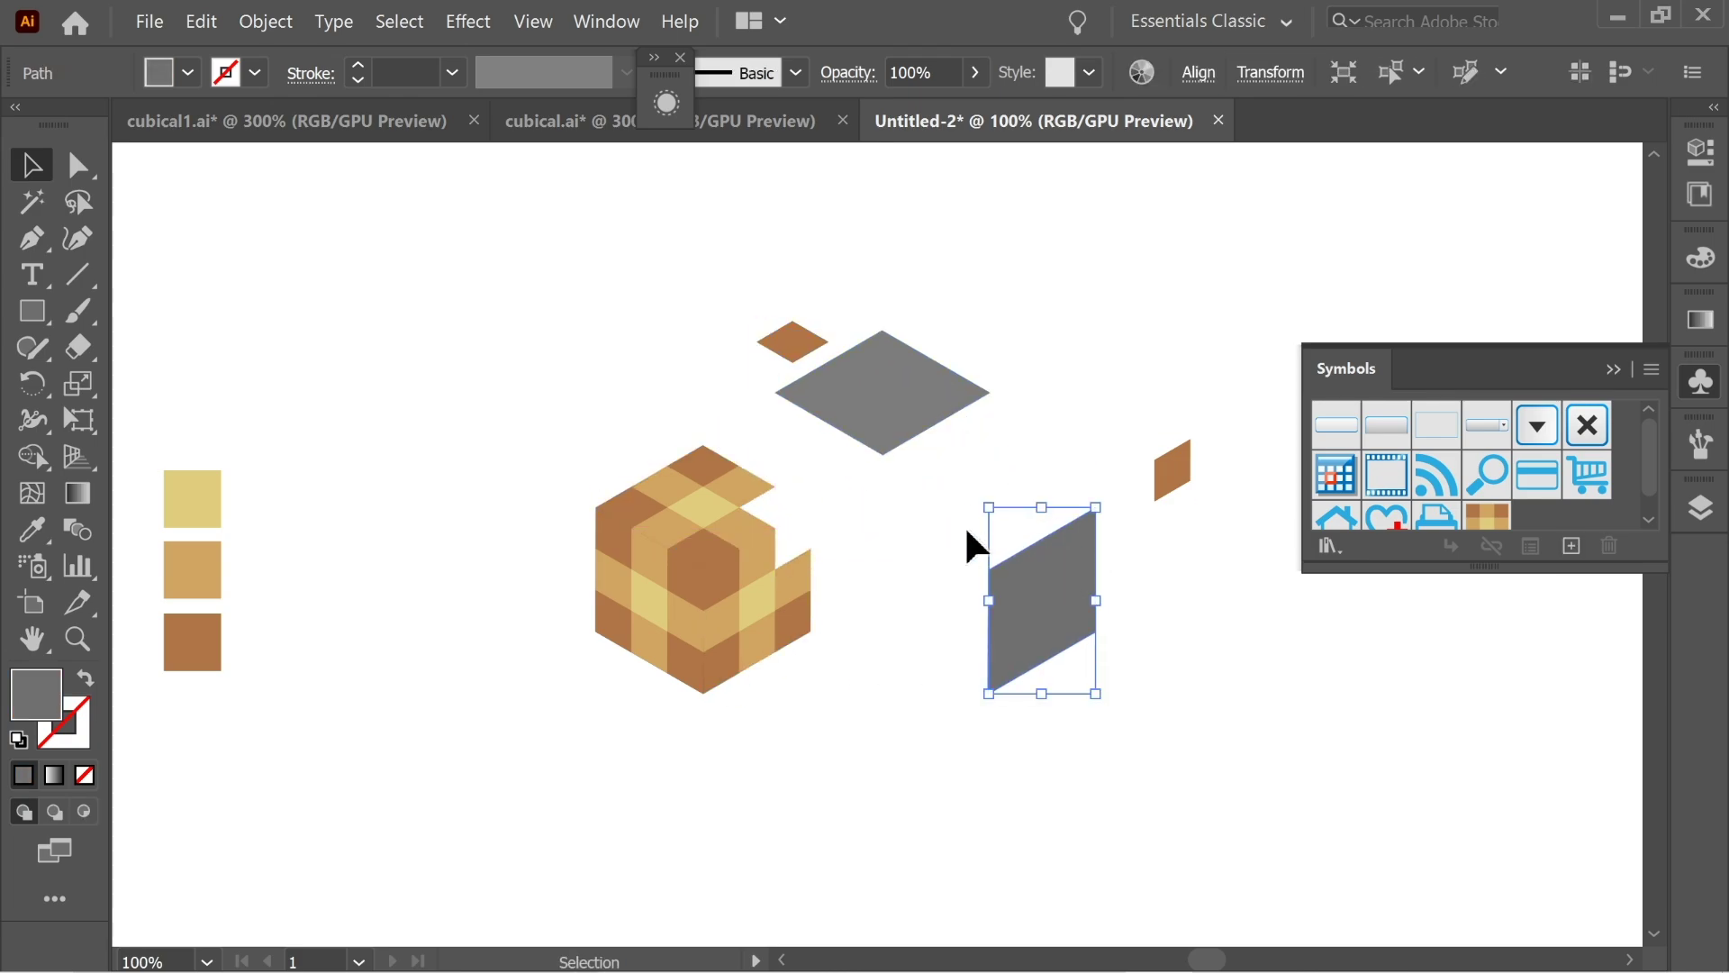
pyautogui.click(894, 508)
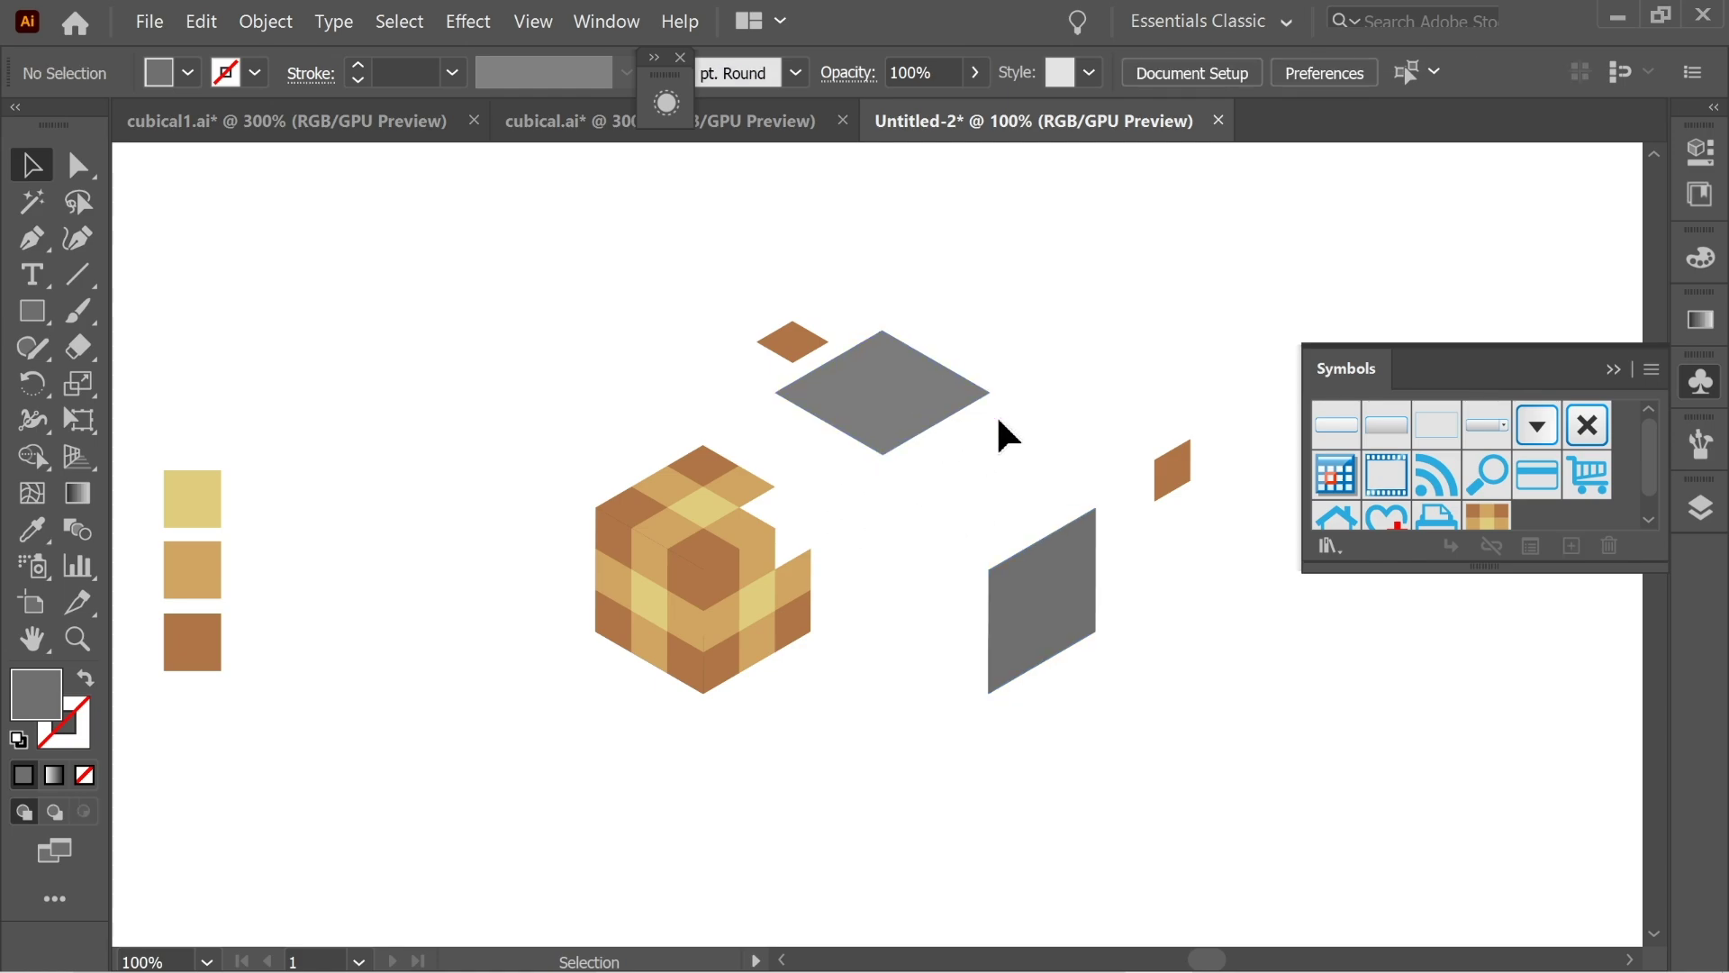
pyautogui.hotkey('ctrl', 'z')
pyautogui.hotkey('ctrl', 'z')
pyautogui.hotkey('ctrl', 'z')
pyautogui.hotkey('ctrl', 'z')
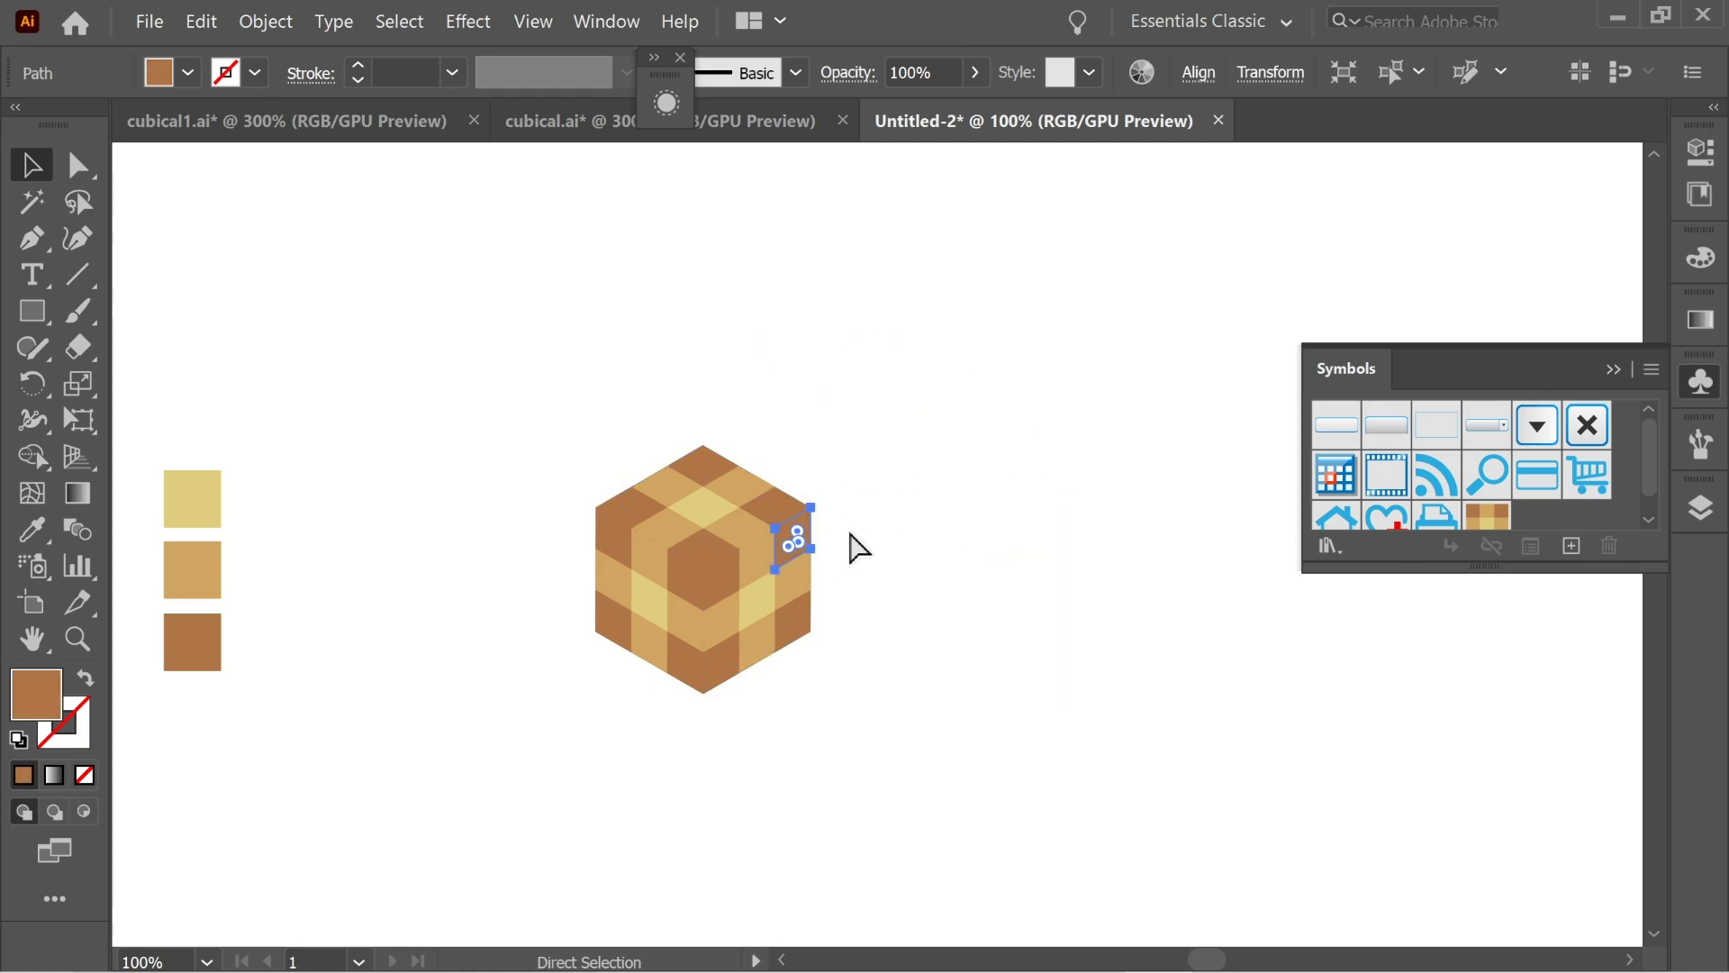
# Recolor the right face's tile at the cube's front center corner with the tan sampled from a neighboring tile.
pyautogui.scroll(2, 858, 531)
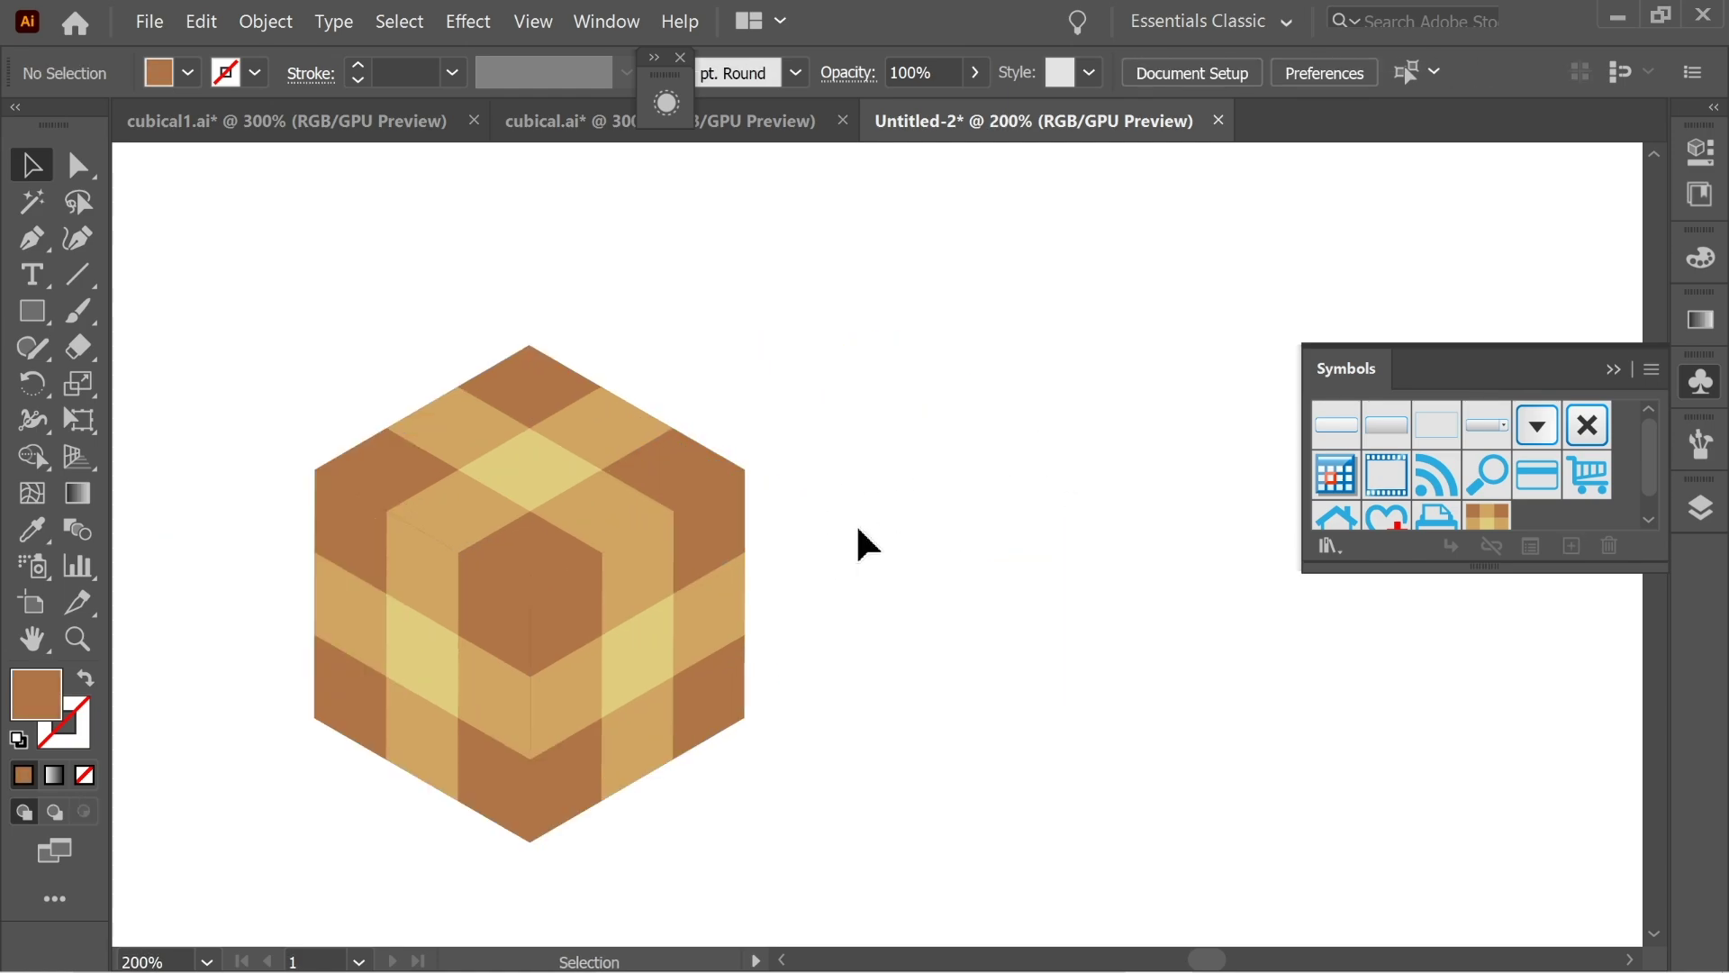
pyautogui.moveTo(859, 527); pyautogui.dragTo(1165, 494)
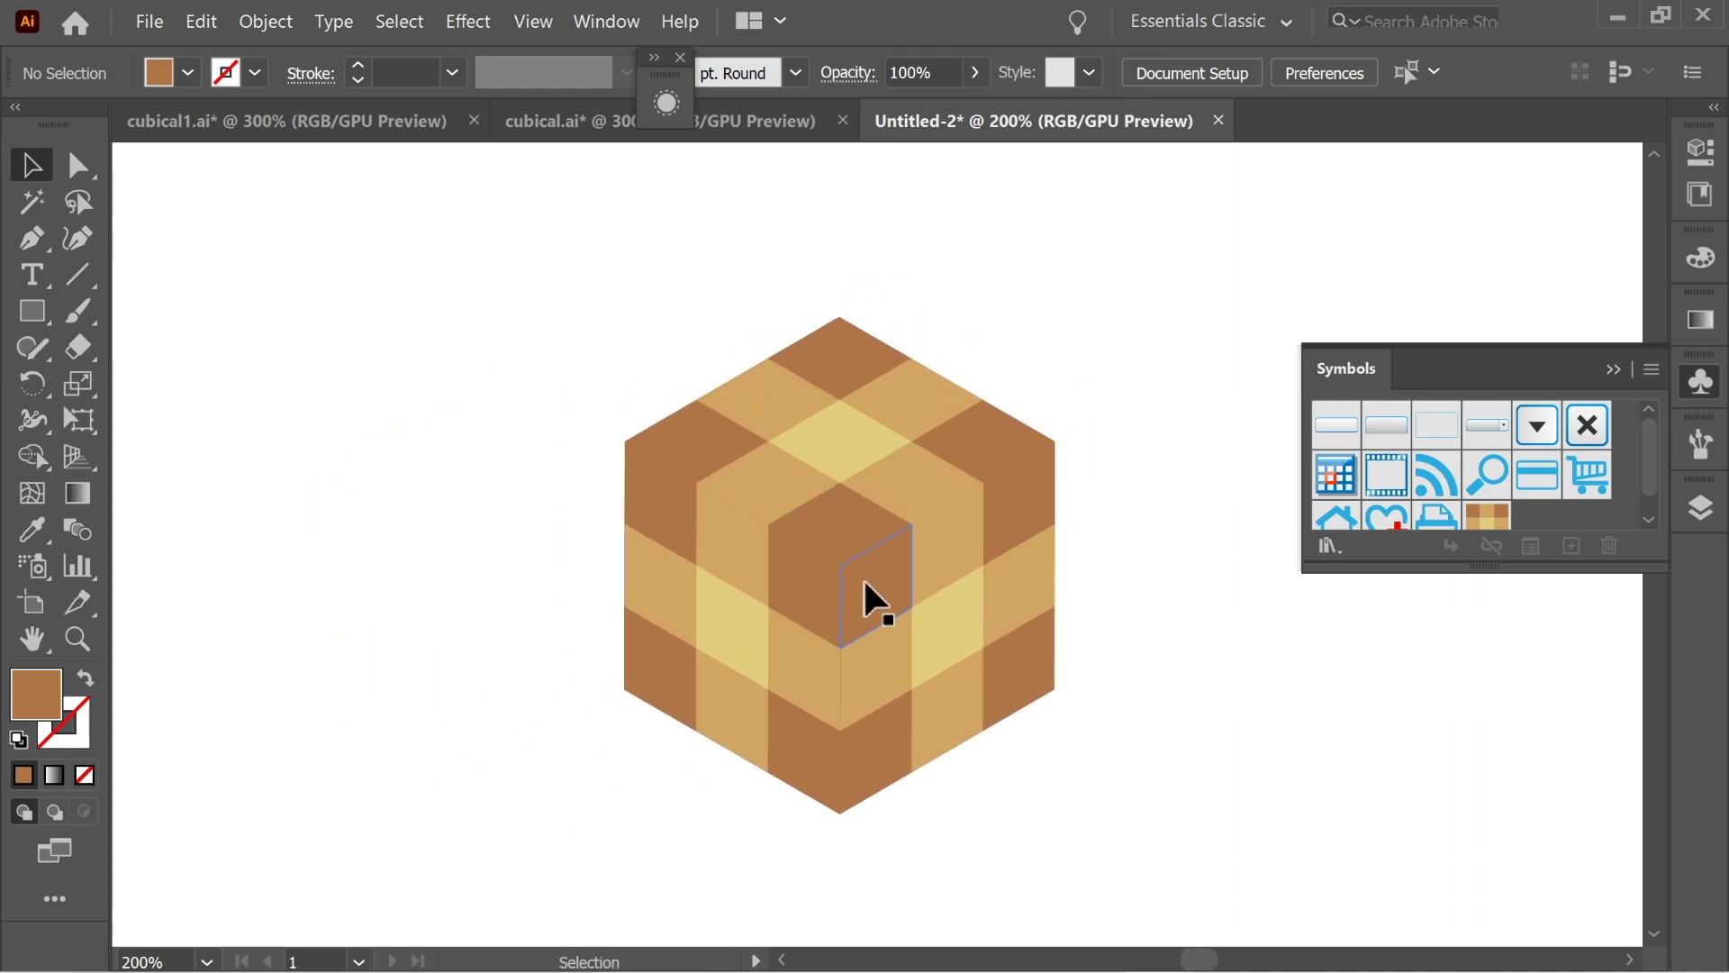
pyautogui.click(870, 606)
pyautogui.click(36, 529)
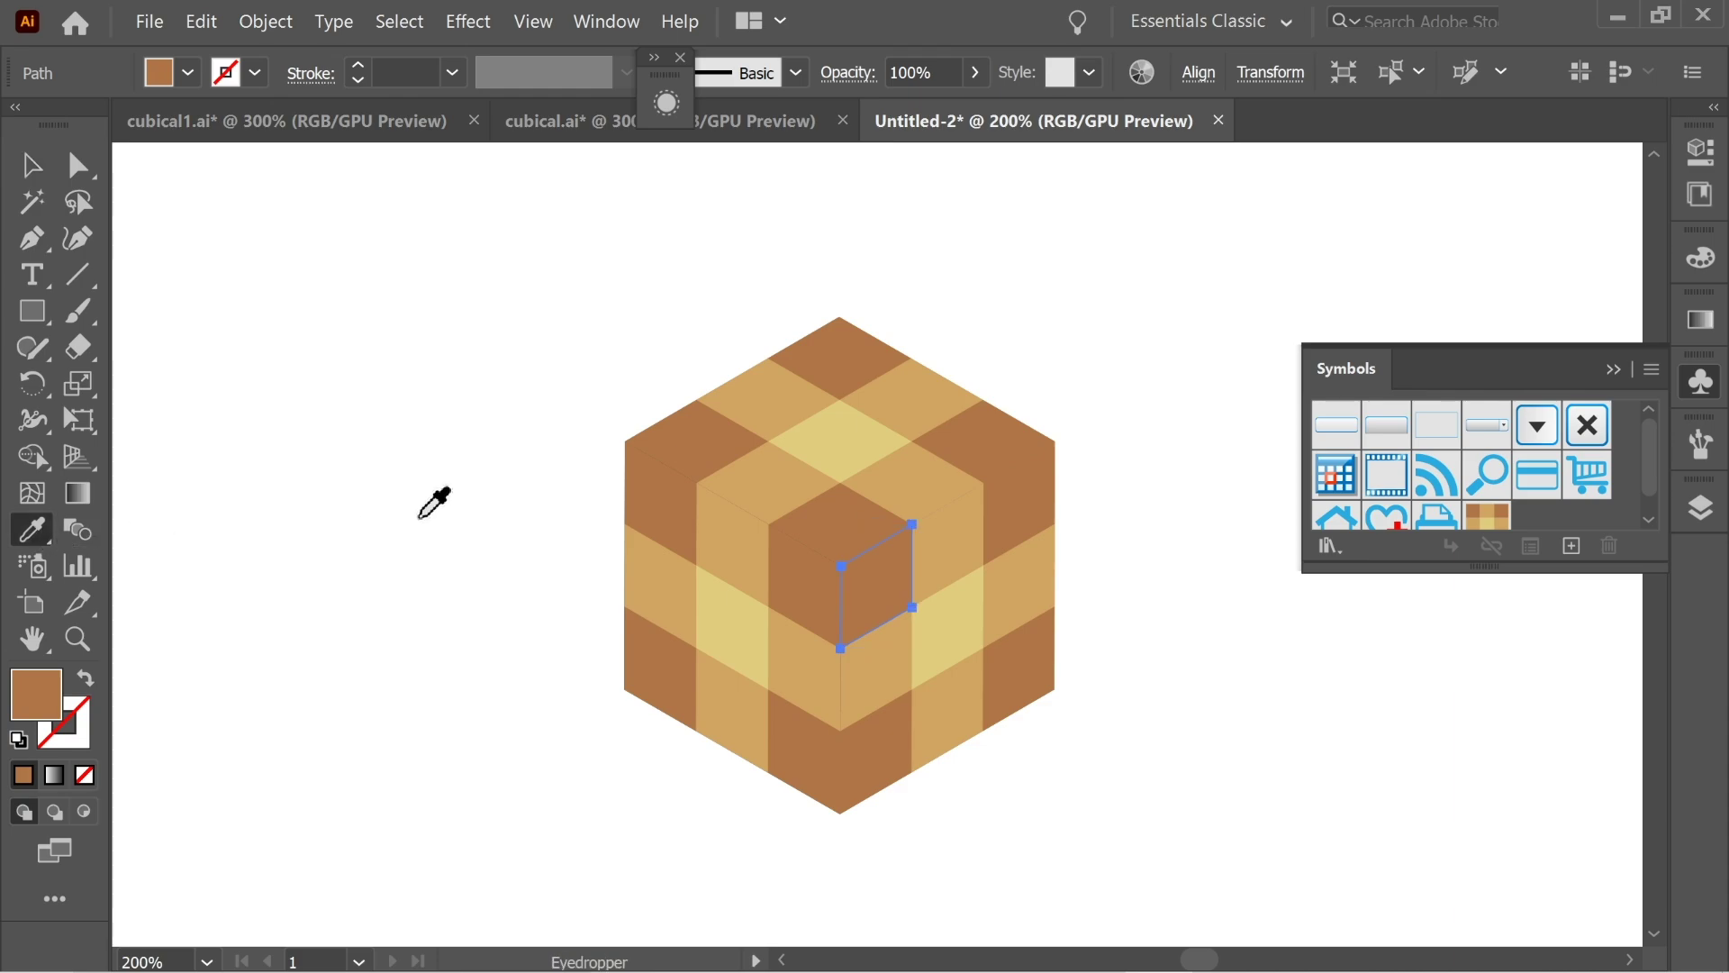
pyautogui.click(954, 542)
pyautogui.press('v')
pyautogui.click(411, 385)
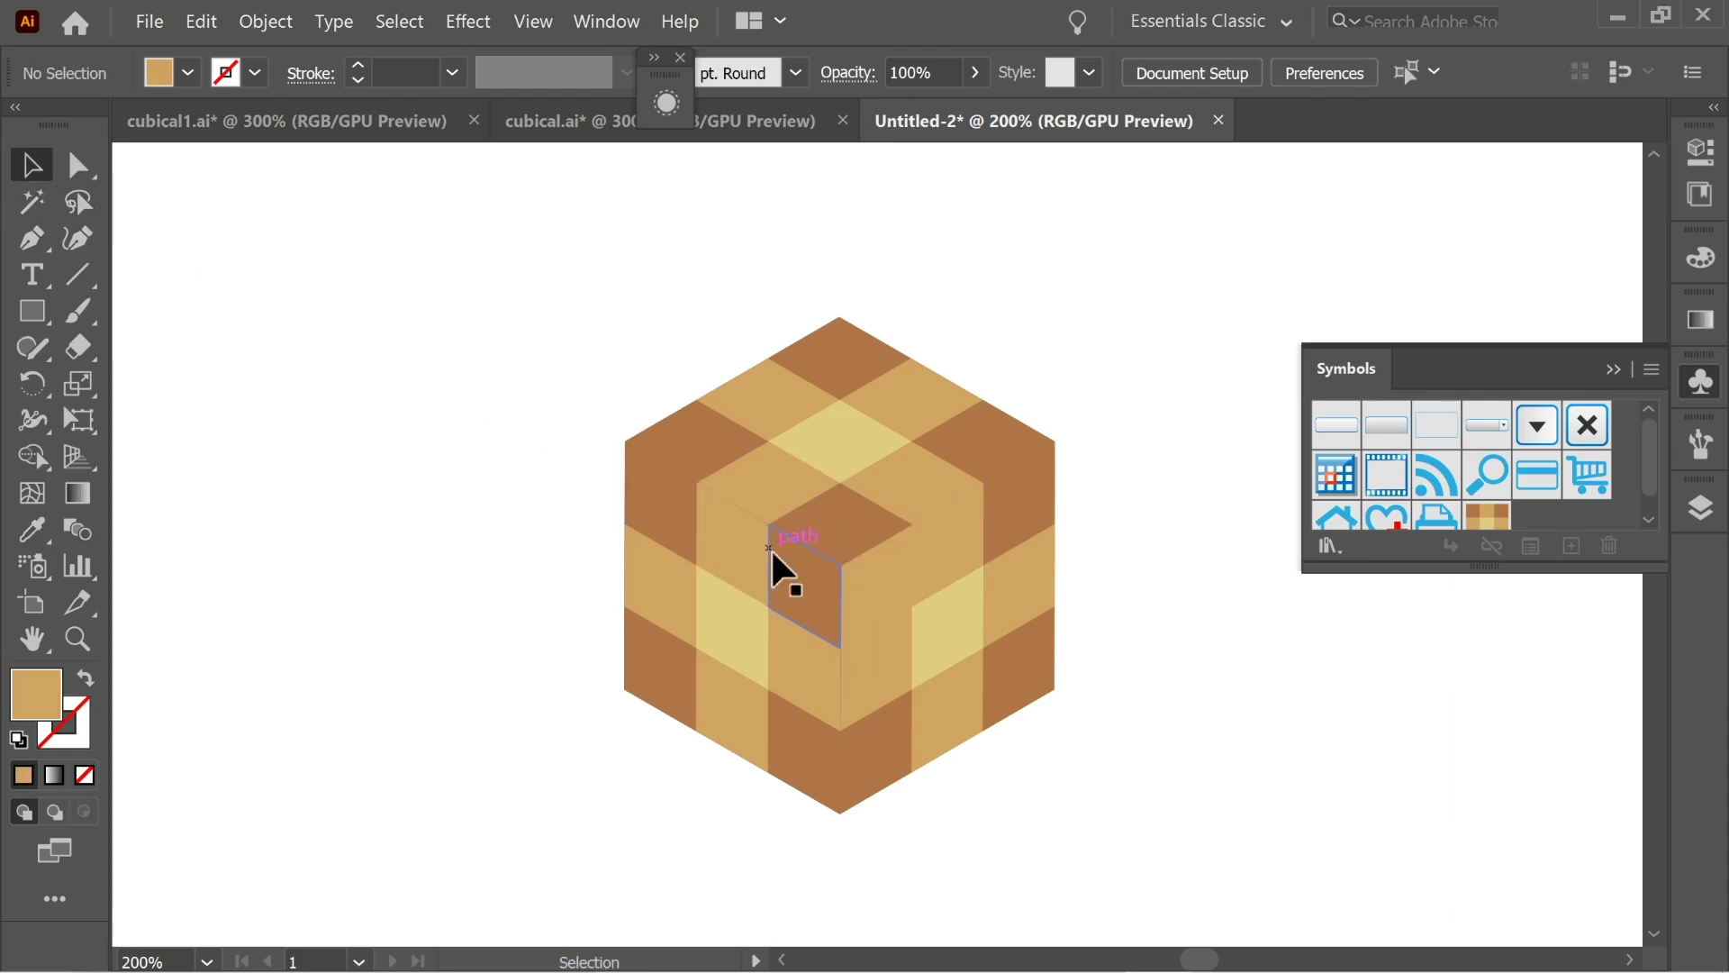
# Recolor the left face's tile at the front center corner with the light yellow sampled from the top face's center tile.
pyautogui.click(798, 590)
pyautogui.click(34, 539)
pyautogui.click(860, 432)
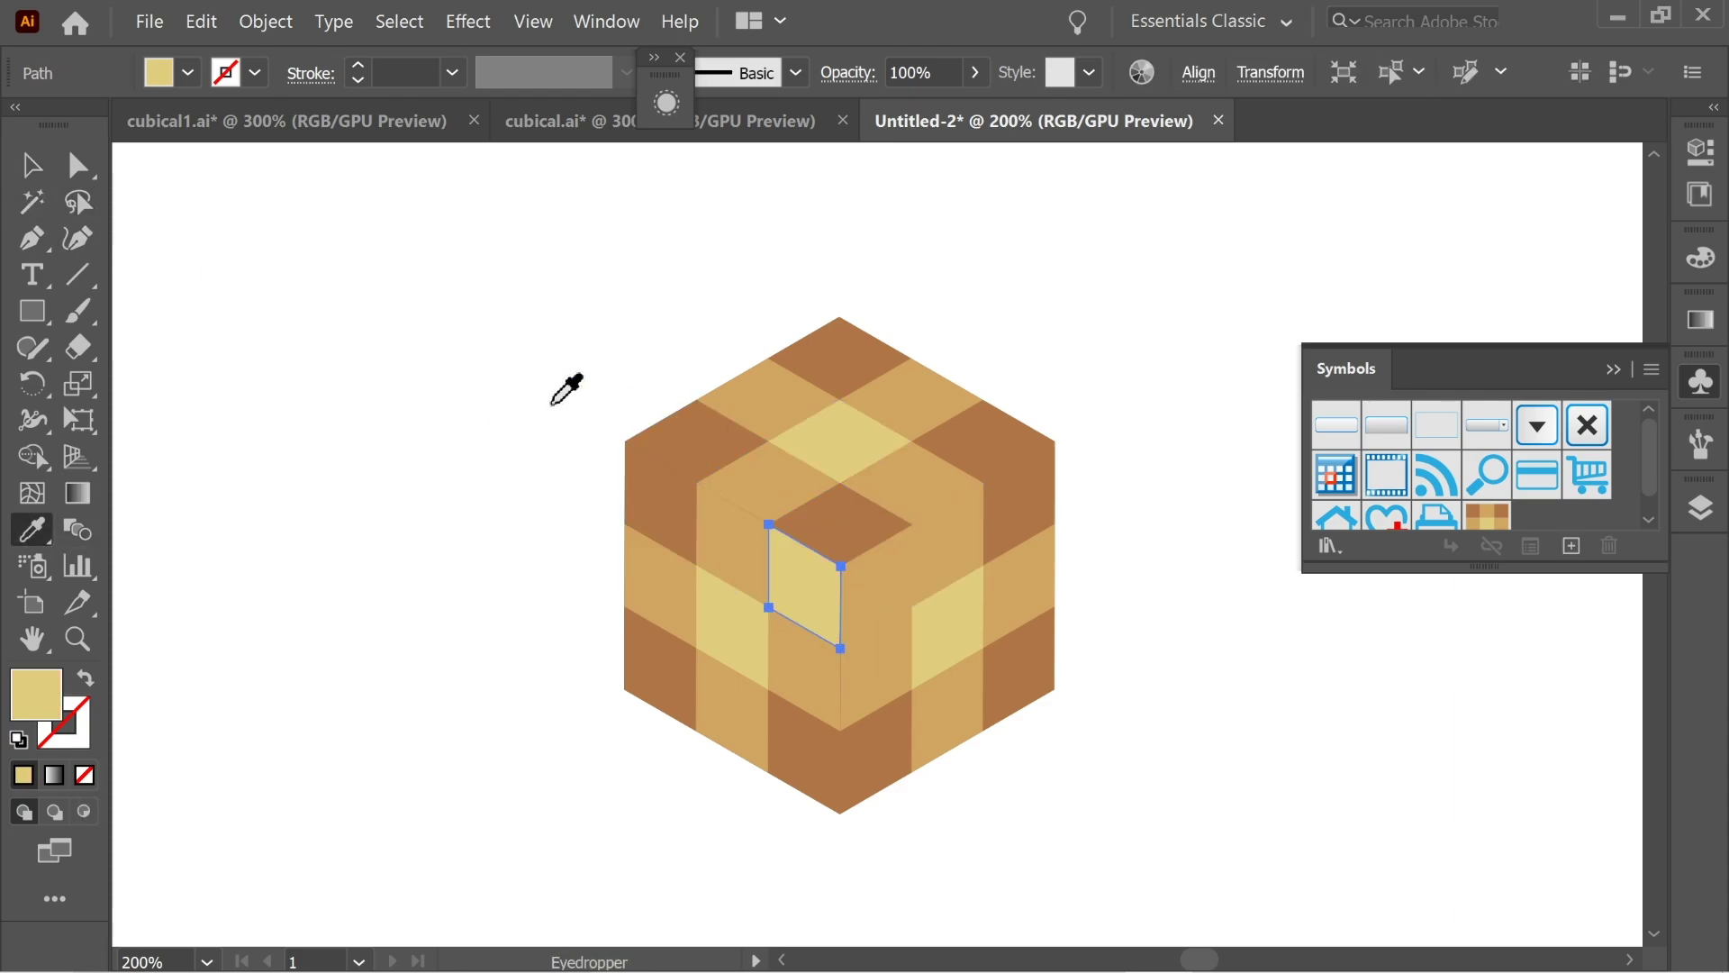
pyautogui.click(32, 164)
pyautogui.click(311, 238)
# Duplicate the three front-corner tiles as a small cube and snap the copy onto the large cube's back top corner.
pyautogui.click(890, 596)
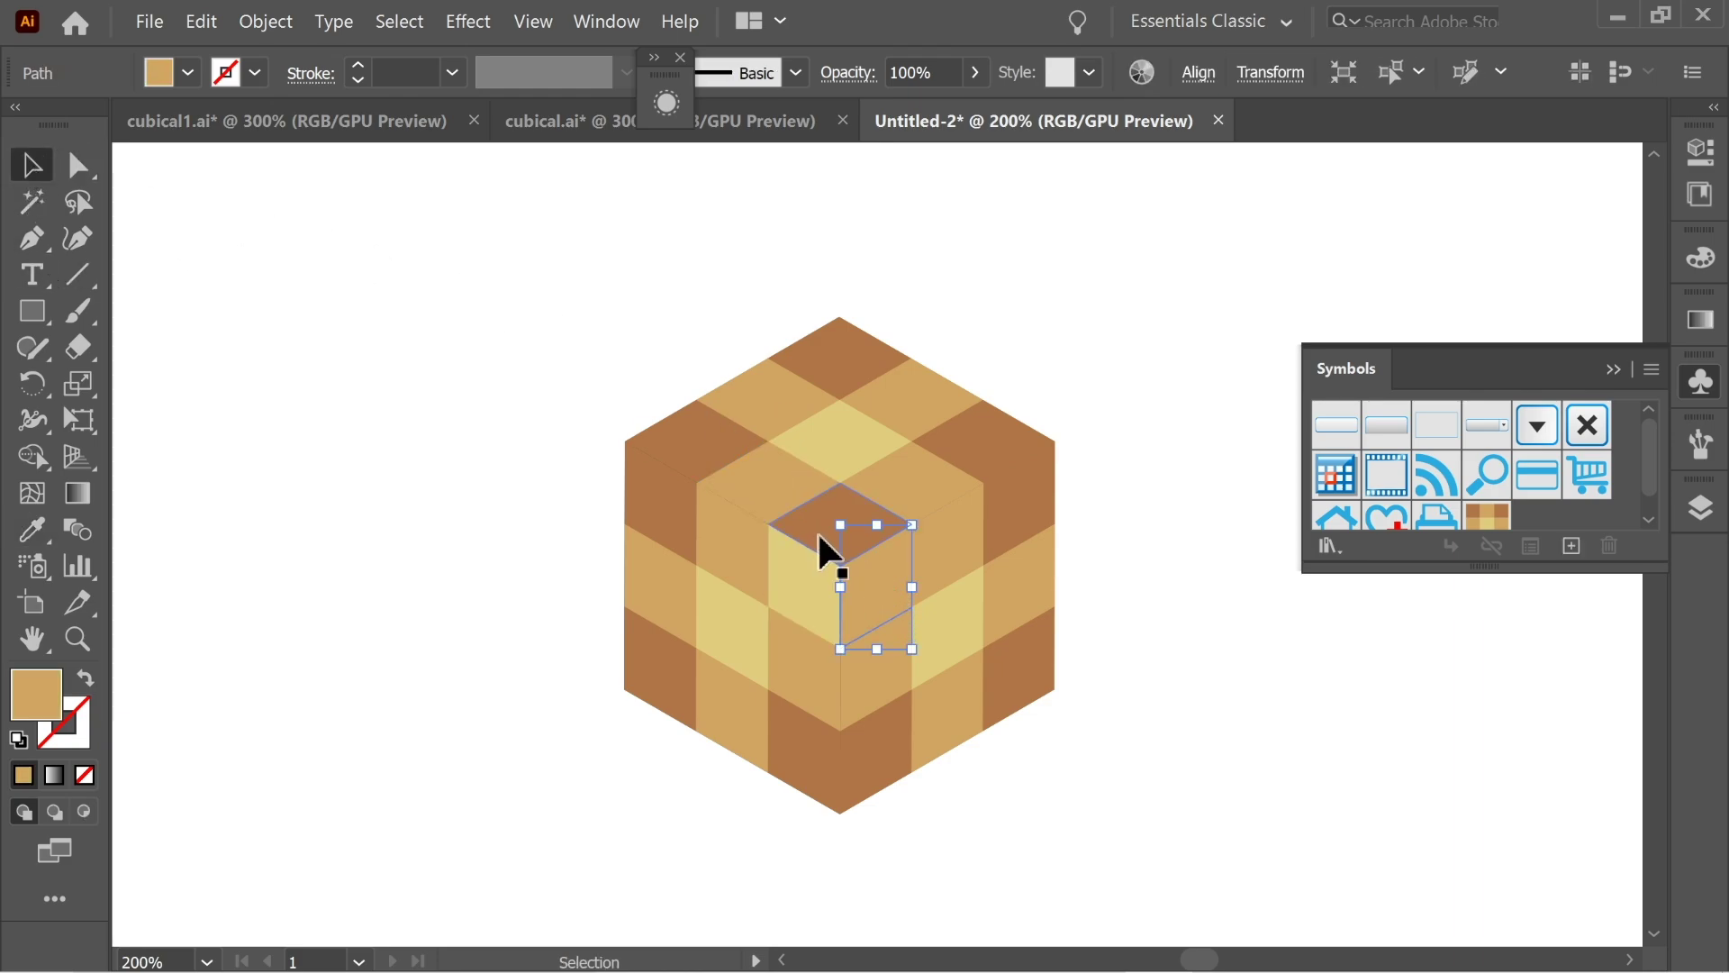
pyautogui.keyDown('shift'); pyautogui.click(808, 520); pyautogui.keyUp('shift')
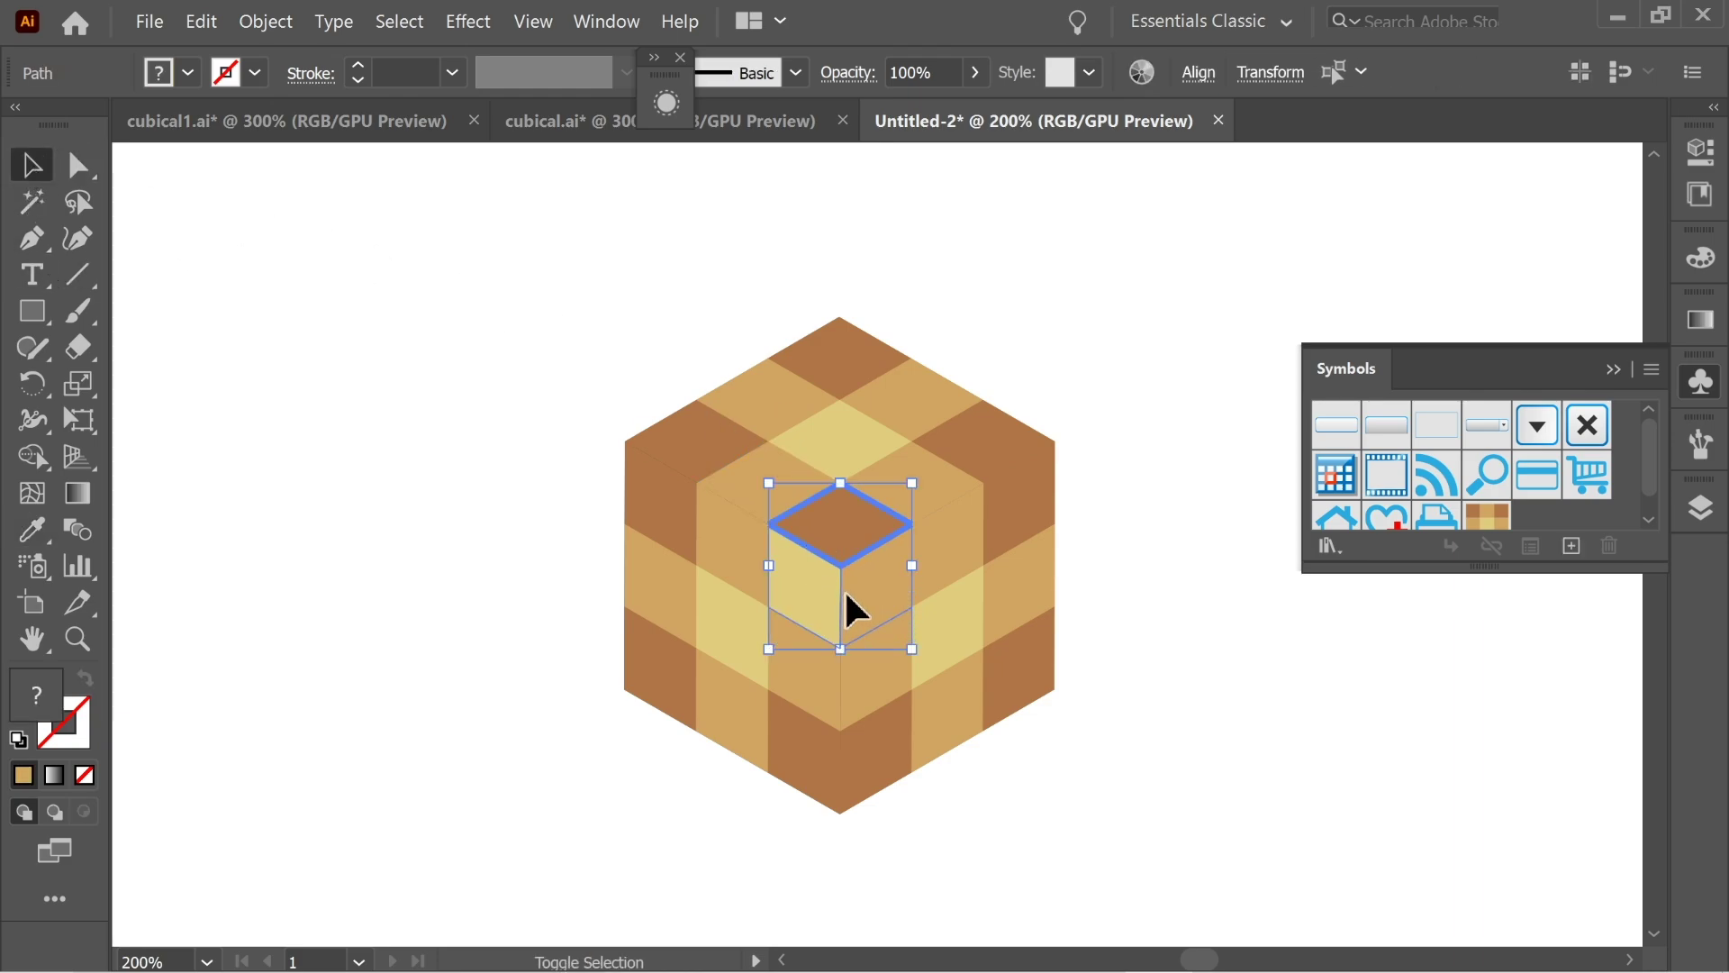
pyautogui.moveTo(848, 574); pyautogui.dragTo(1033, 317)
pyautogui.hotkey('ctrl', '+')
pyautogui.press('space')
pyautogui.moveTo(929, 426); pyautogui.dragTo(1019, 281)
pyautogui.moveTo(819, 491); pyautogui.dragTo(463, 706)
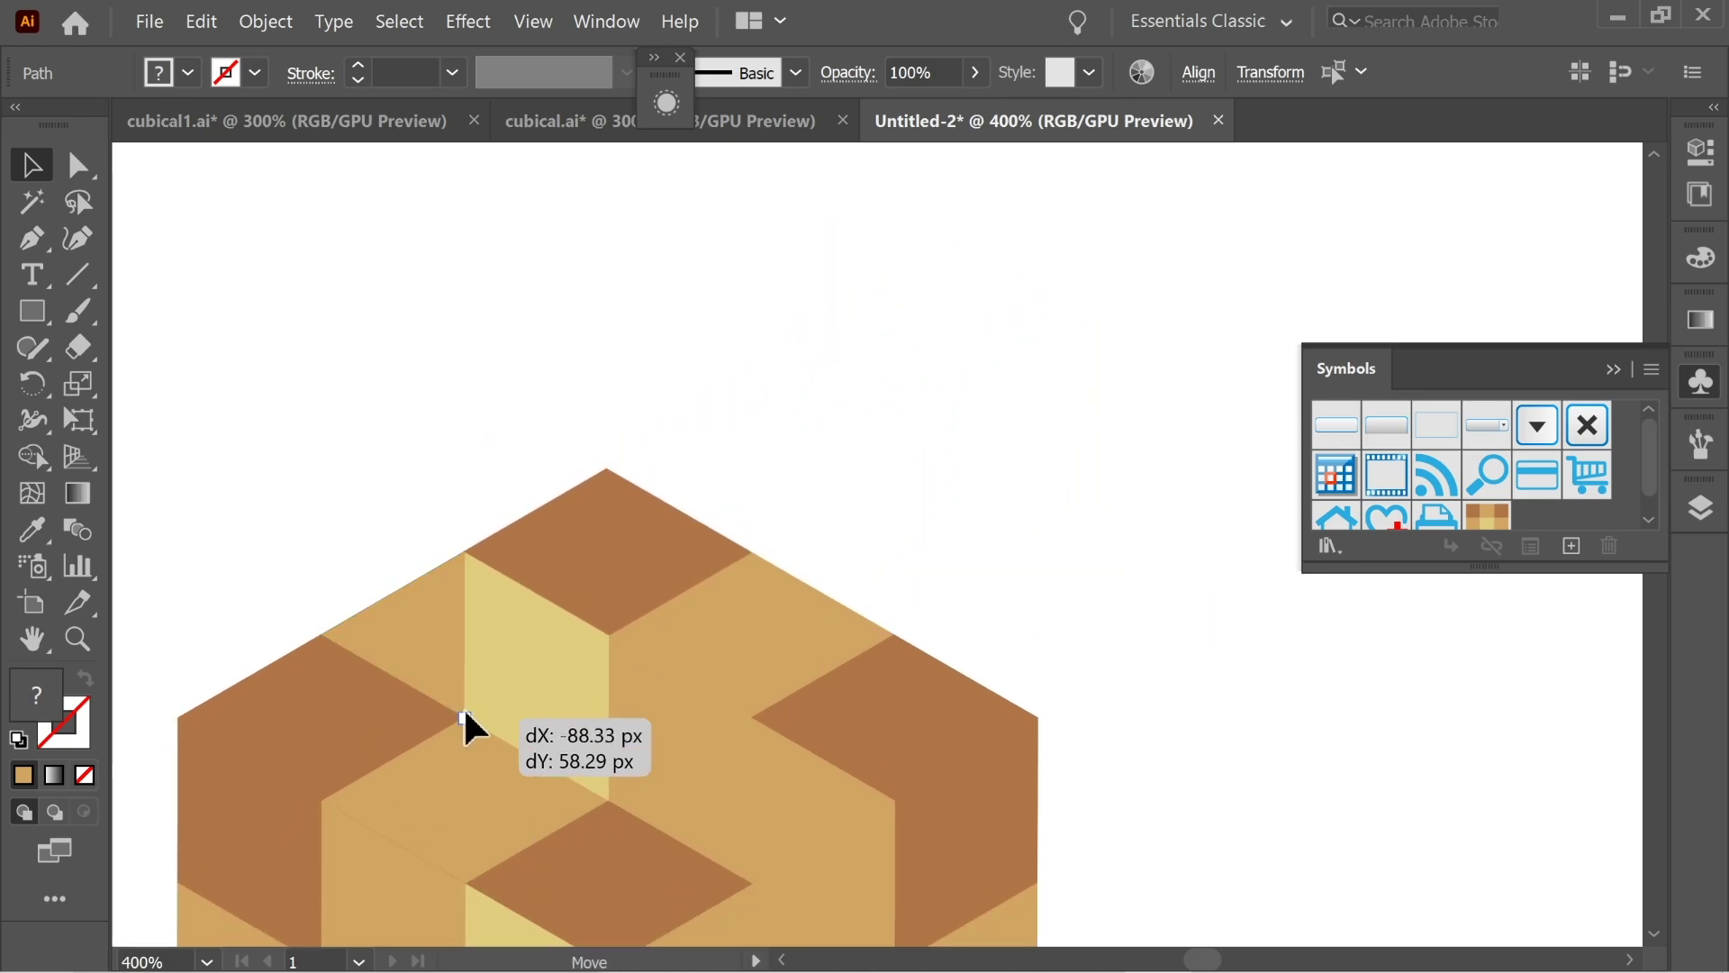
pyautogui.click(290, 524)
pyautogui.hotkey('ctrl', '-')
pyautogui.hotkey('ctrl', '-')
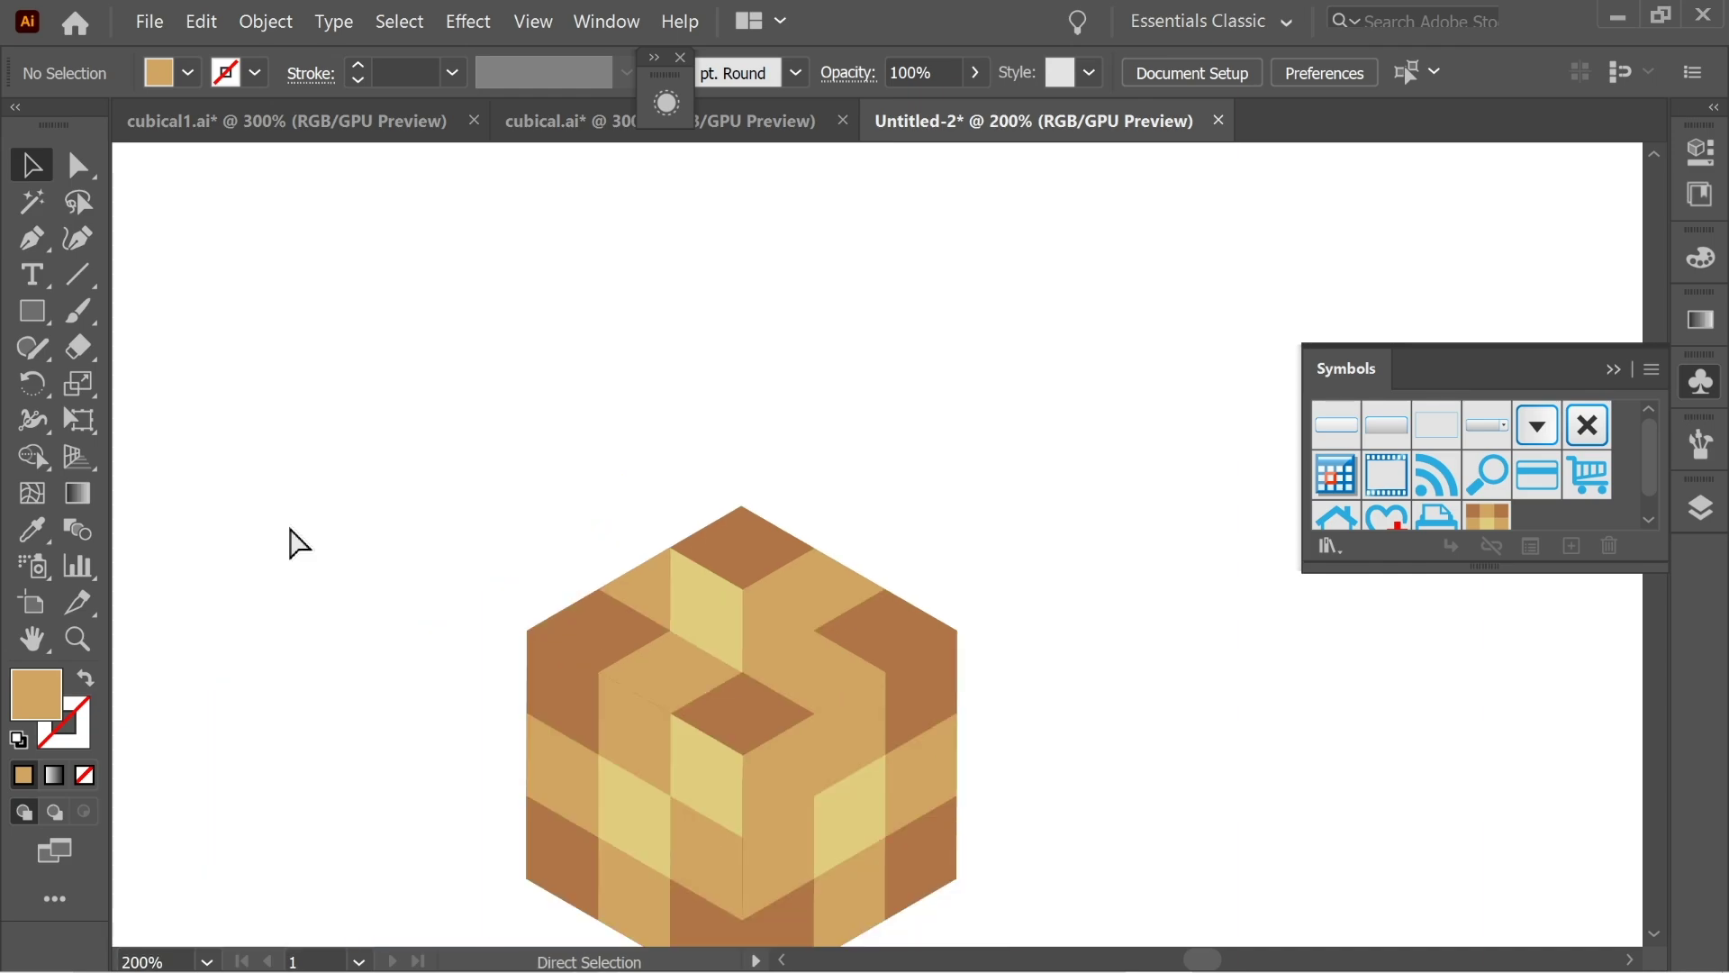
pyautogui.scroll(-4, 640, 532)
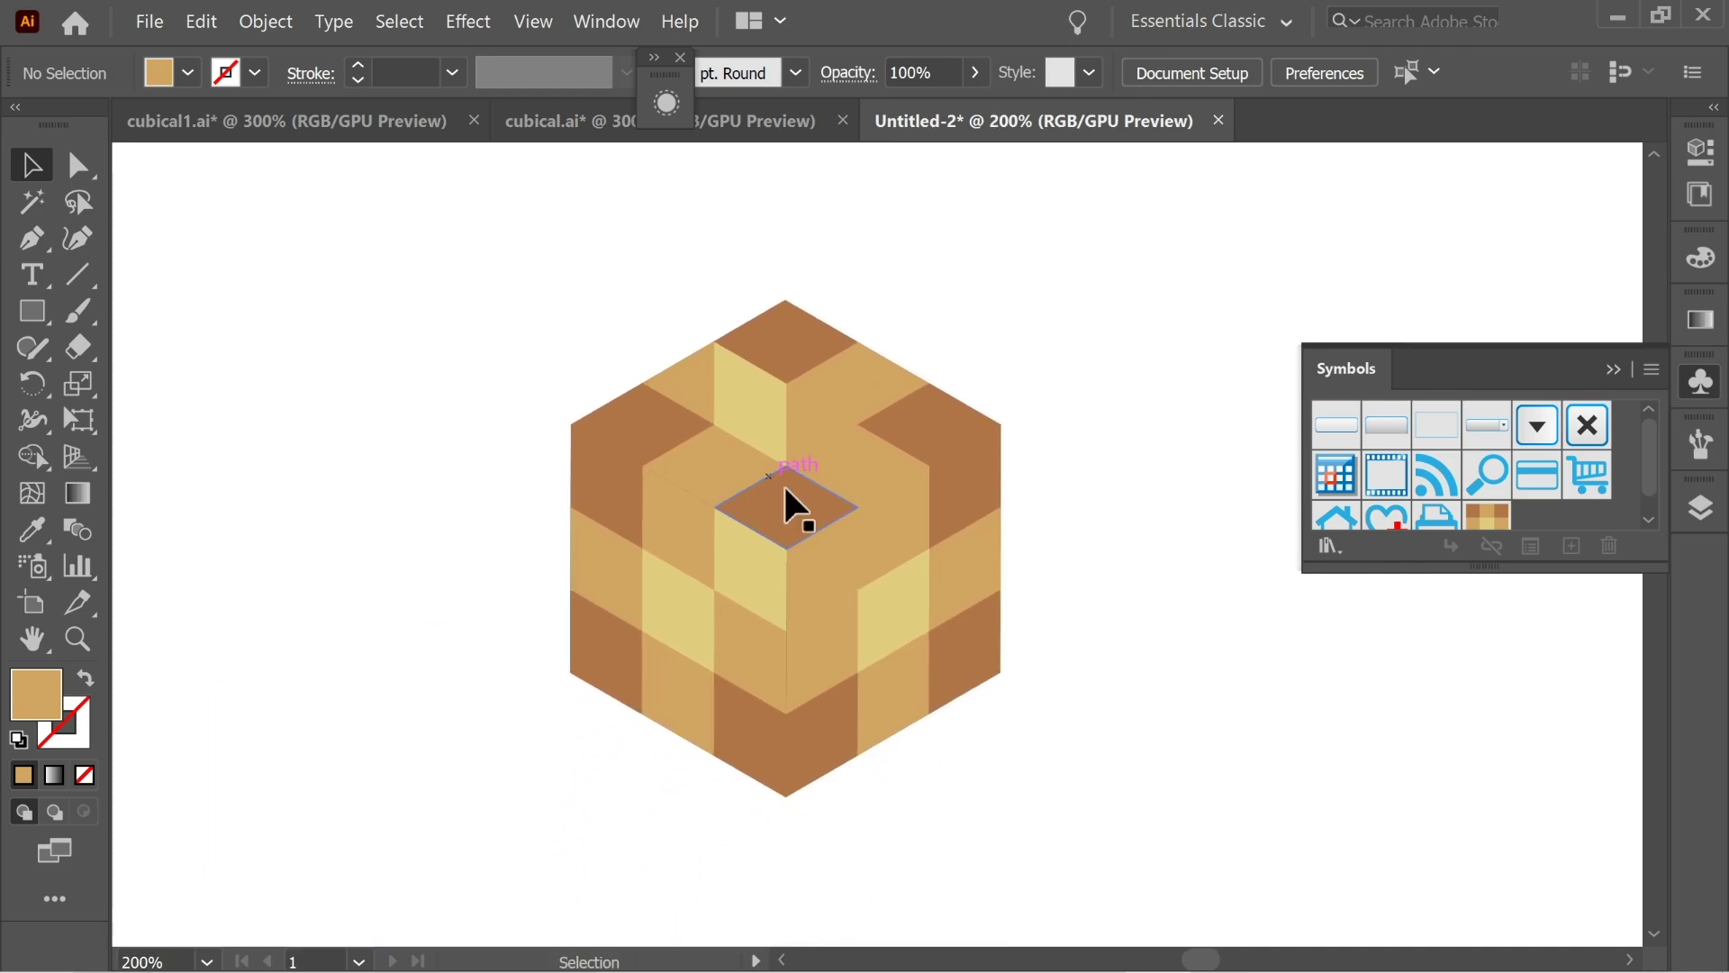
# Delete the bottom row of tiles from the large cube's right and left faces.
pyautogui.moveTo(1060, 682); pyautogui.dragTo(906, 717)
pyautogui.press('Delete')
pyautogui.moveTo(896, 810); pyautogui.dragTo(569, 695)
pyautogui.press('Delete')
pyautogui.press('Delete')
pyautogui.press('Delete')
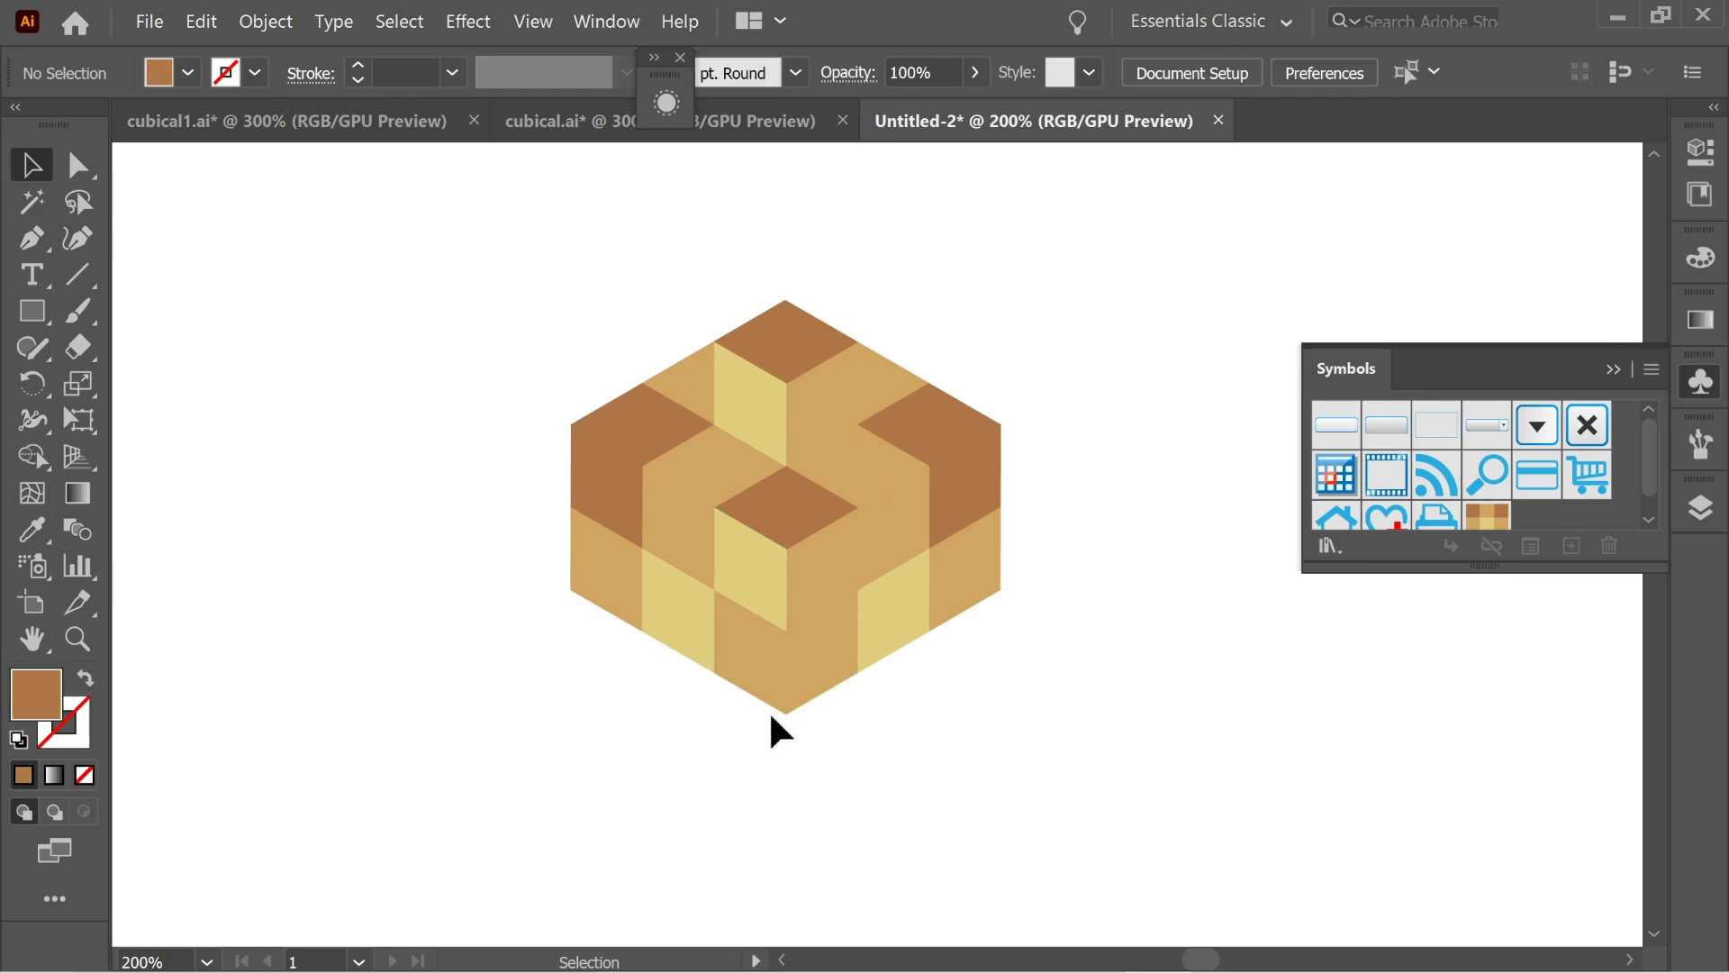
# Duplicate the small cube at the back top corner and snap the copy onto the shape's lower right corner.
pyautogui.scroll(2, 1108, 492)
pyautogui.click(820, 501)
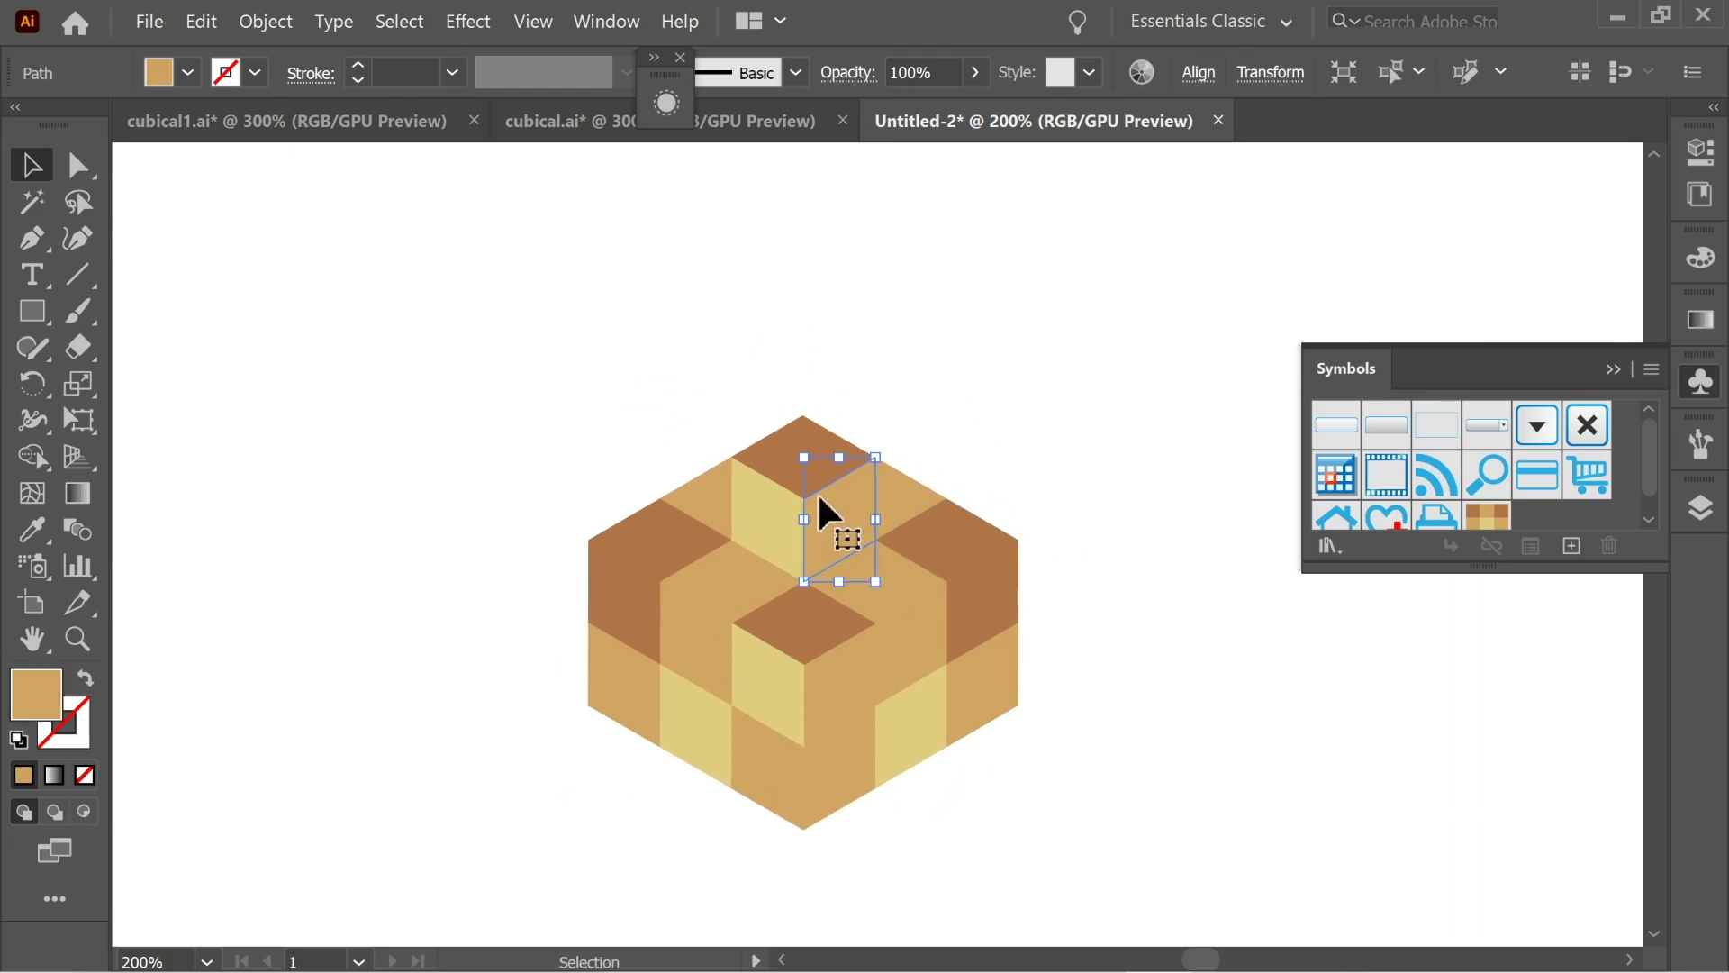
pyautogui.keyDown('shift'); pyautogui.click(759, 449); pyautogui.keyUp('shift')
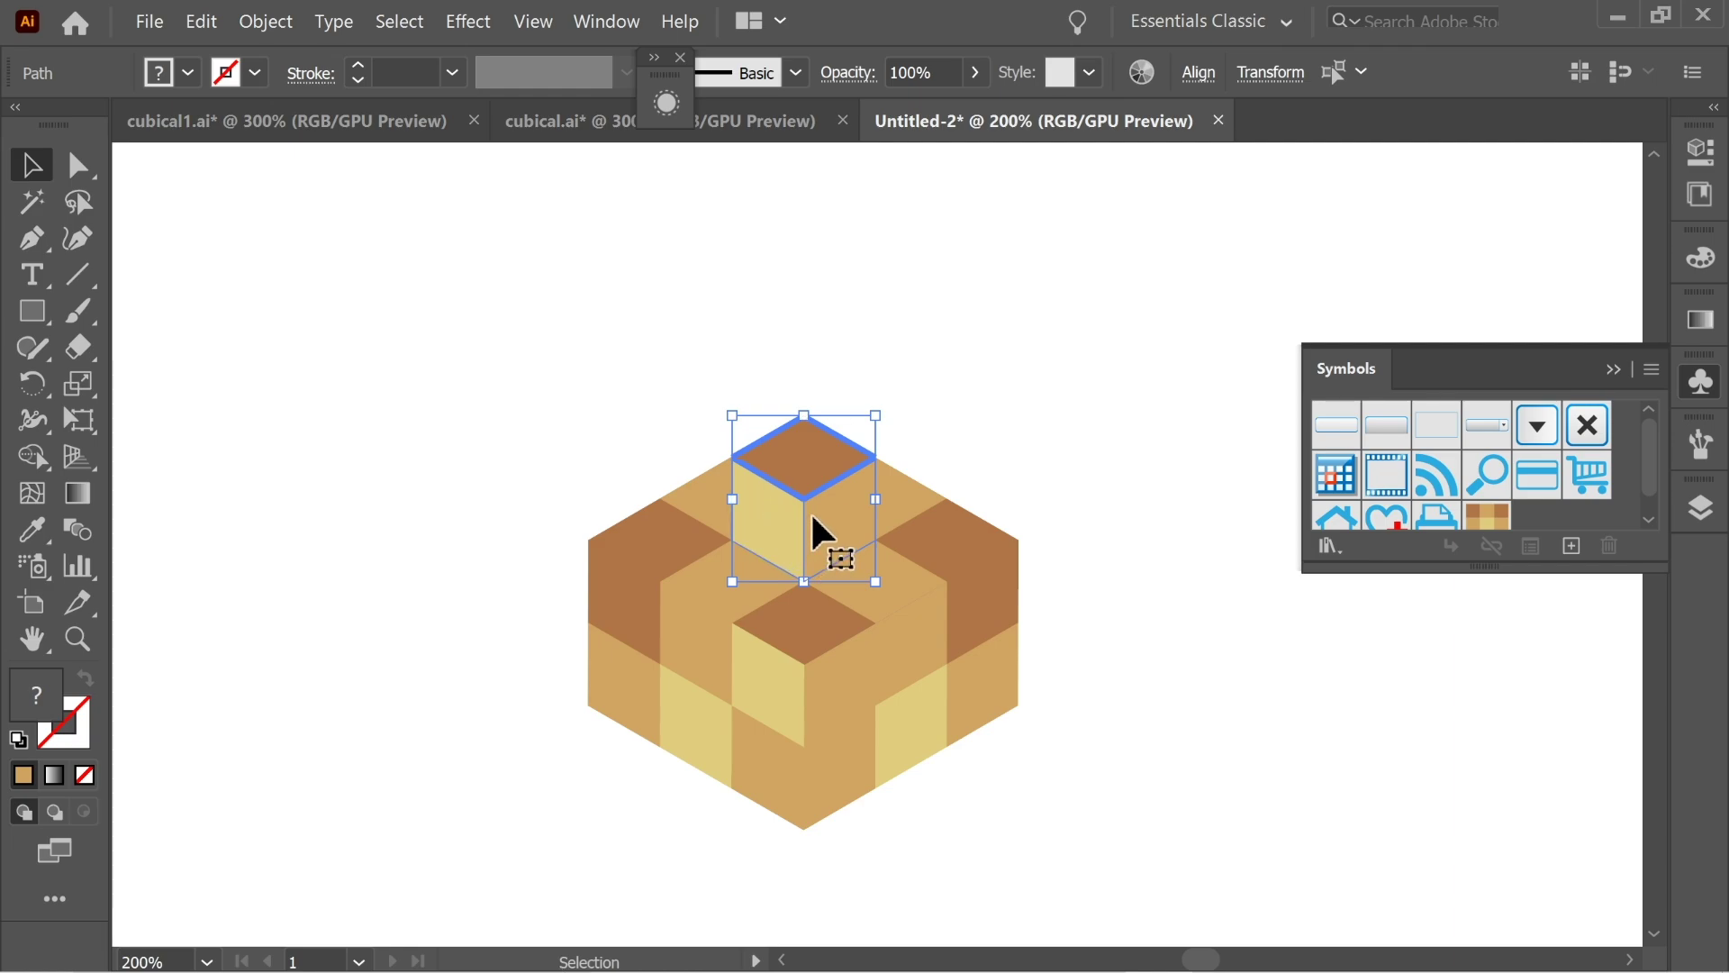
pyautogui.moveTo(795, 490); pyautogui.dragTo(1139, 779)
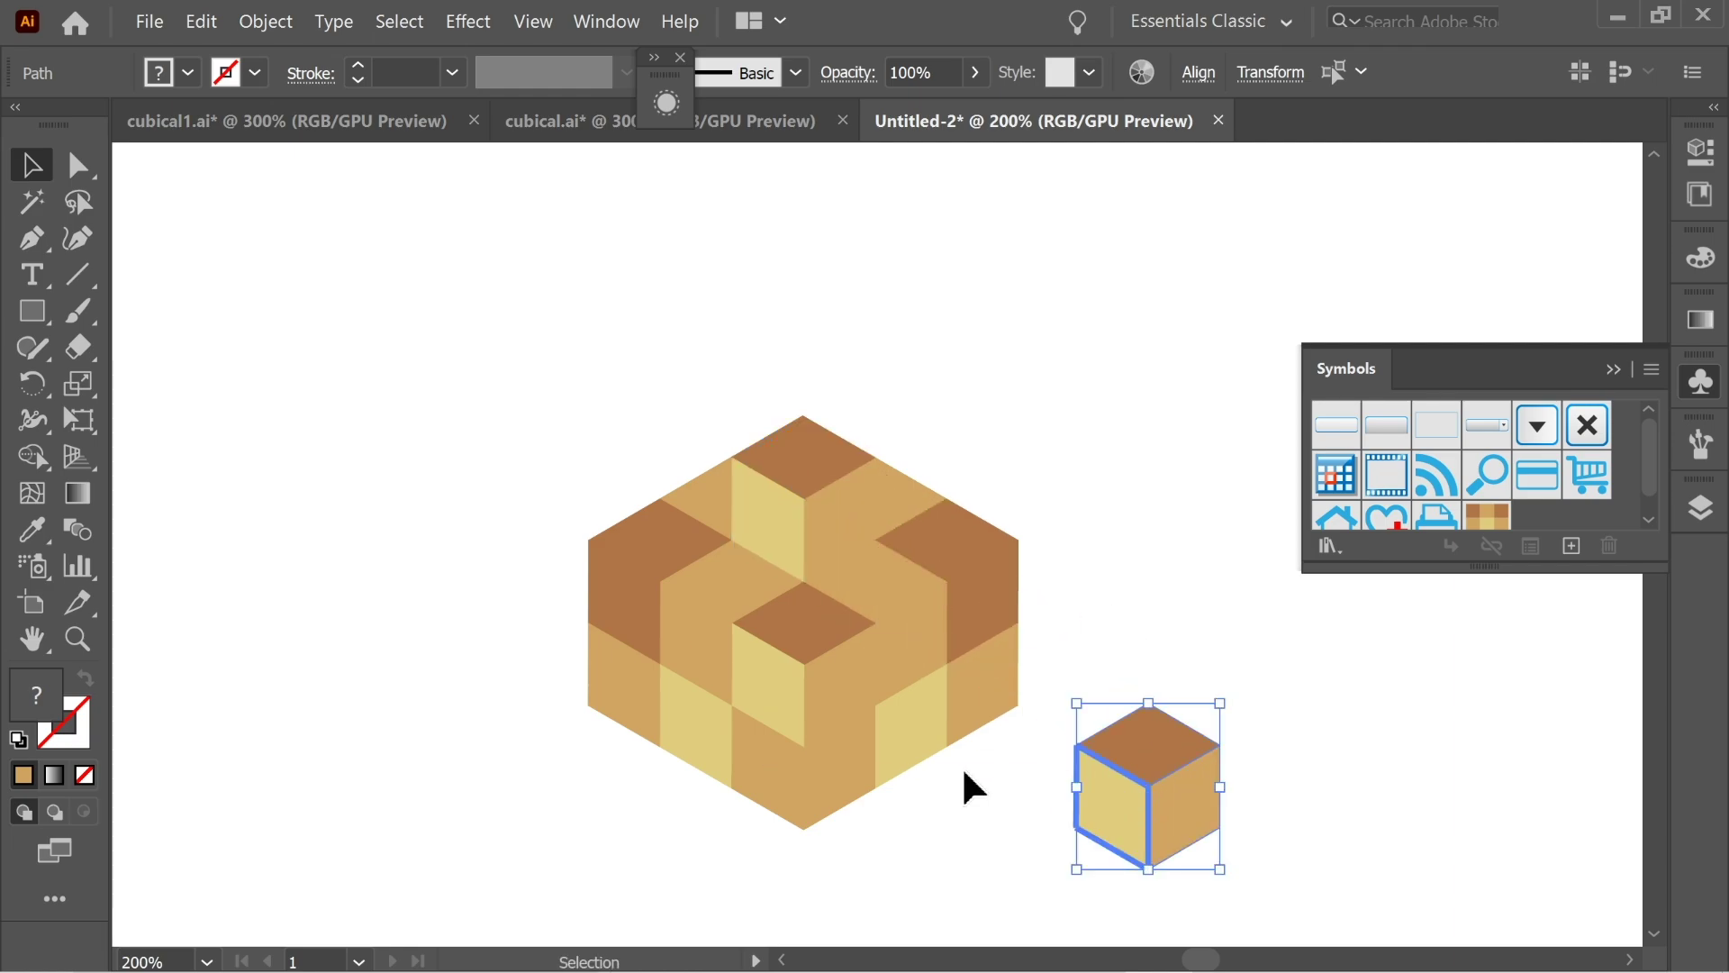
pyautogui.moveTo(1077, 833); pyautogui.dragTo(878, 795)
pyautogui.click(1101, 854)
# Duplicate the lower right small cube, bring the copy to the front and snap it onto the lower left corner.
pyautogui.click(984, 793)
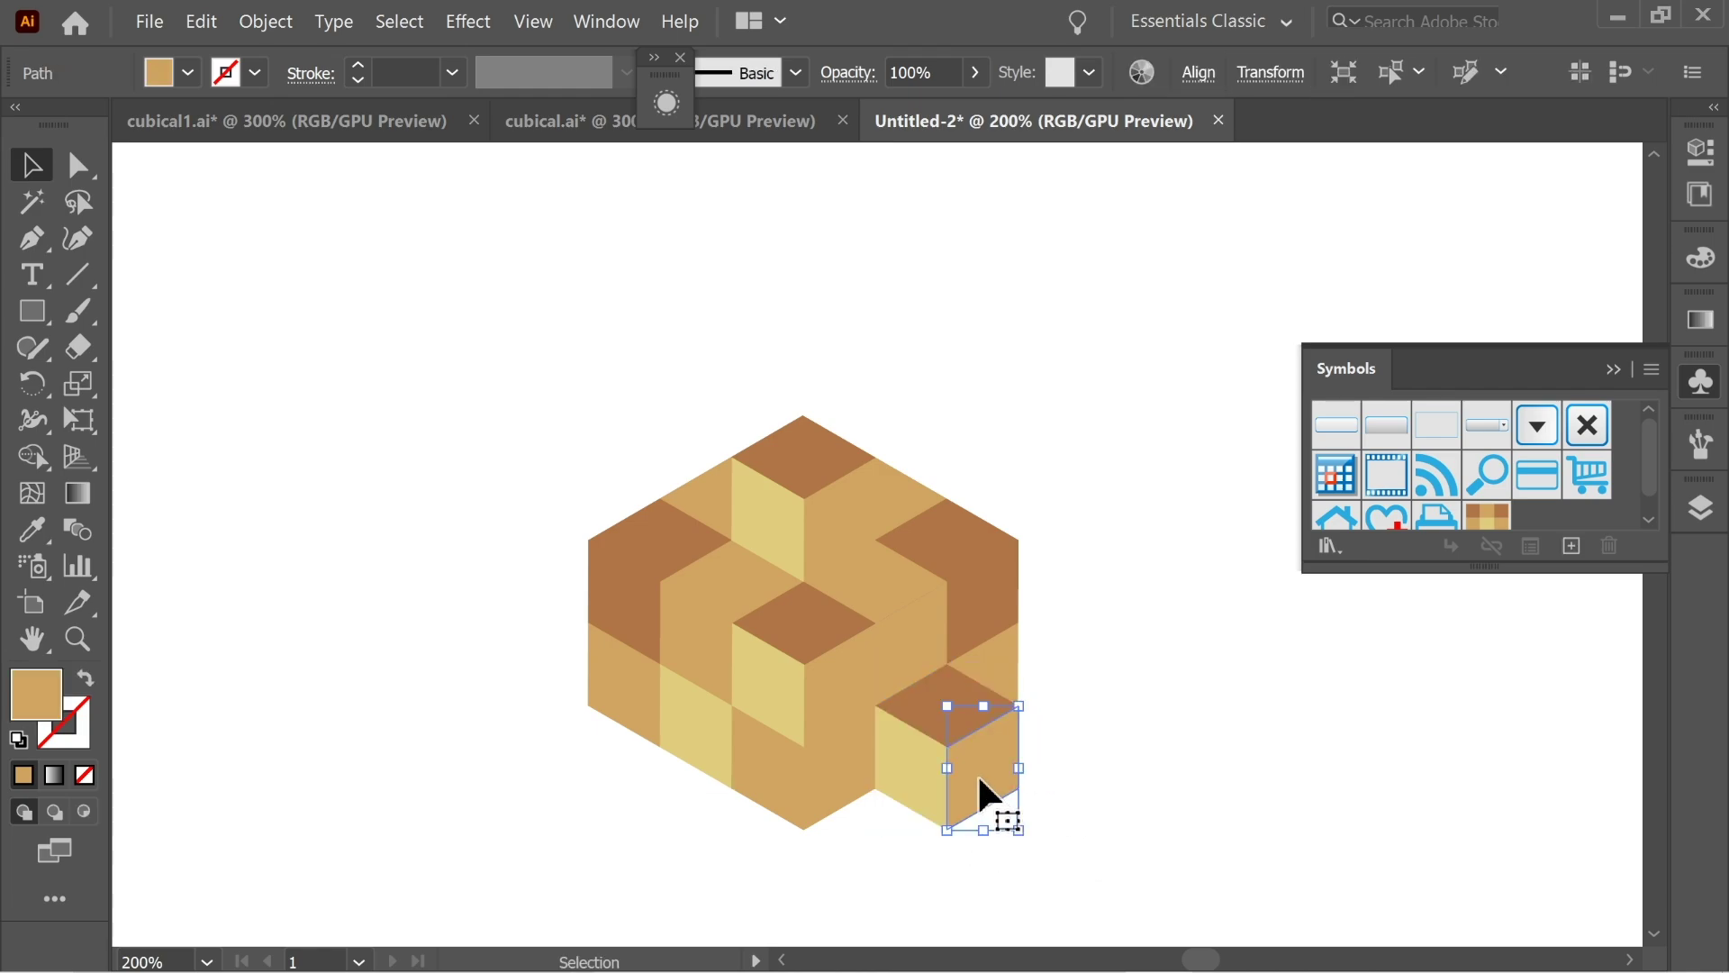
pyautogui.keyDown('shift'); pyautogui.click(908, 701); pyautogui.keyUp('shift')
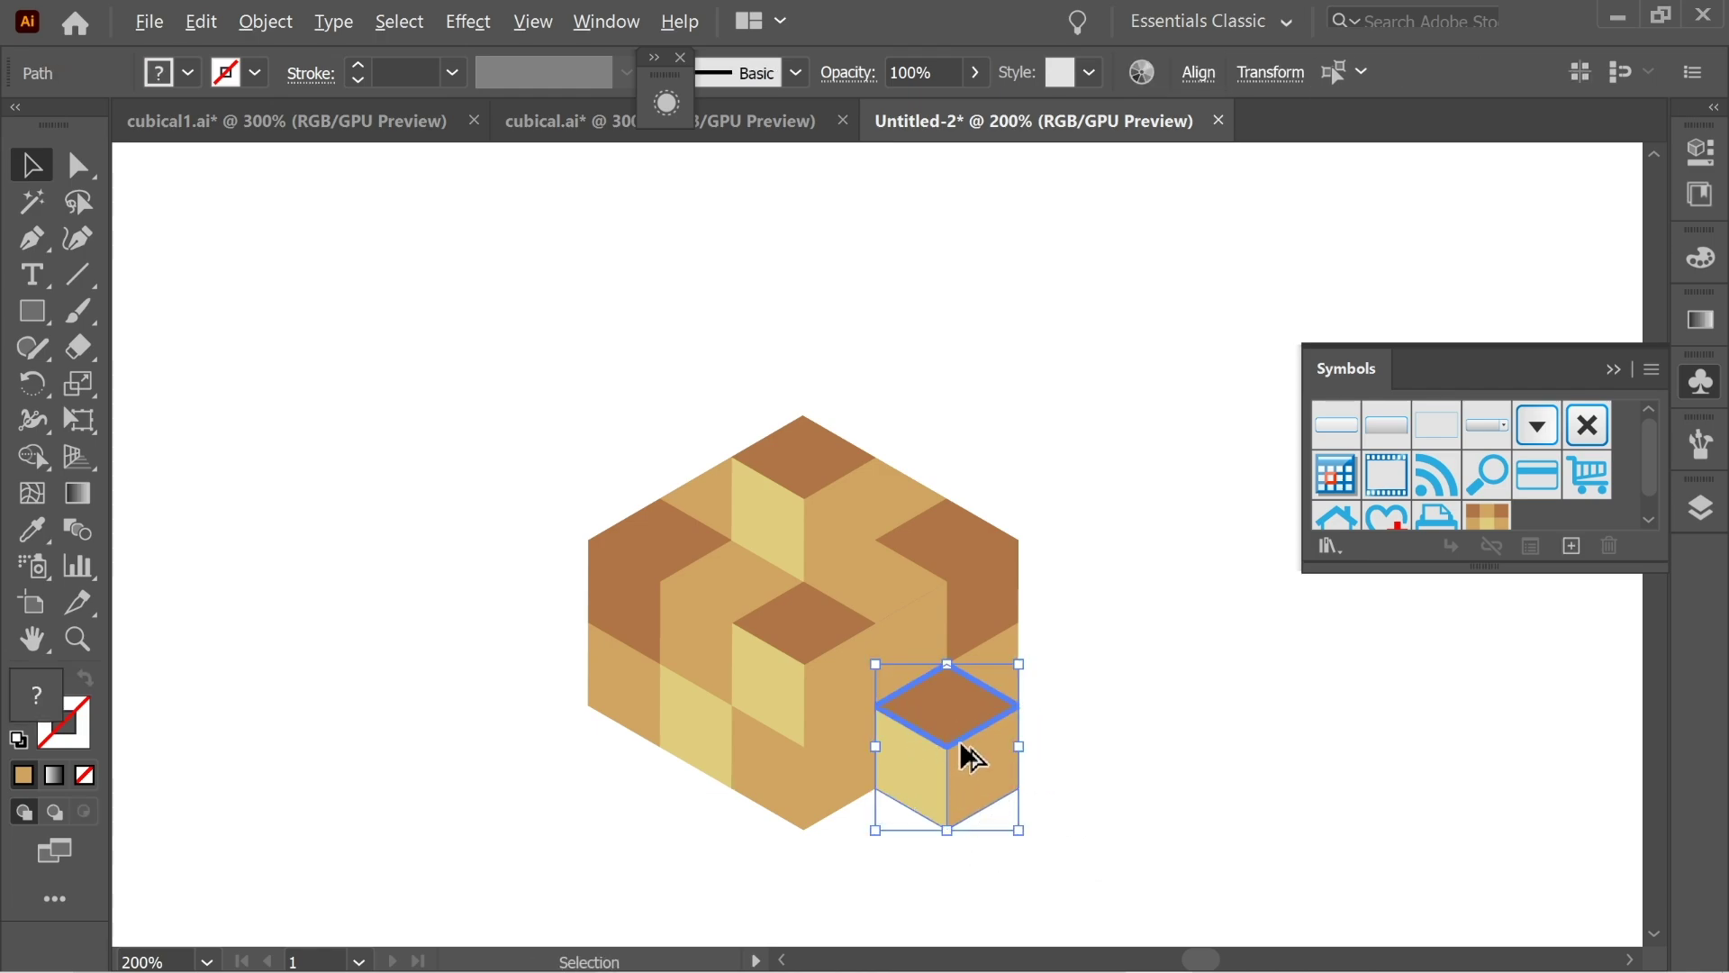
pyautogui.moveTo(968, 757); pyautogui.dragTo(431, 729)
pyautogui.rightClick(413, 717)
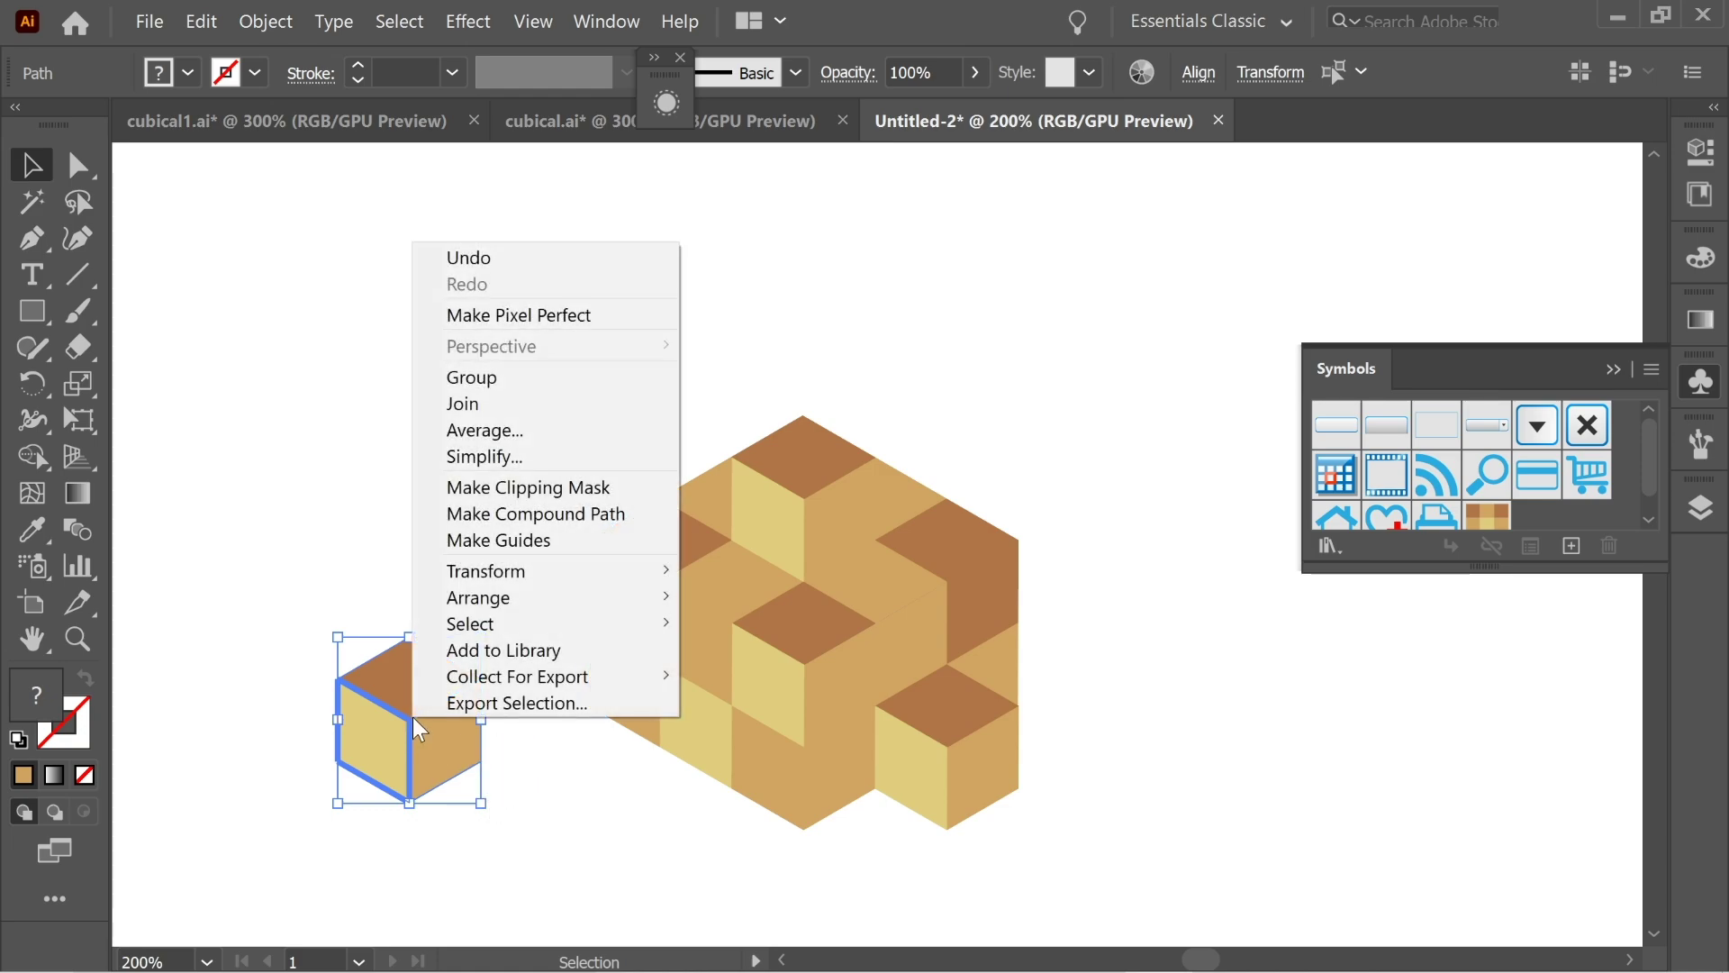
pyautogui.moveTo(505, 596)
pyautogui.click(768, 599)
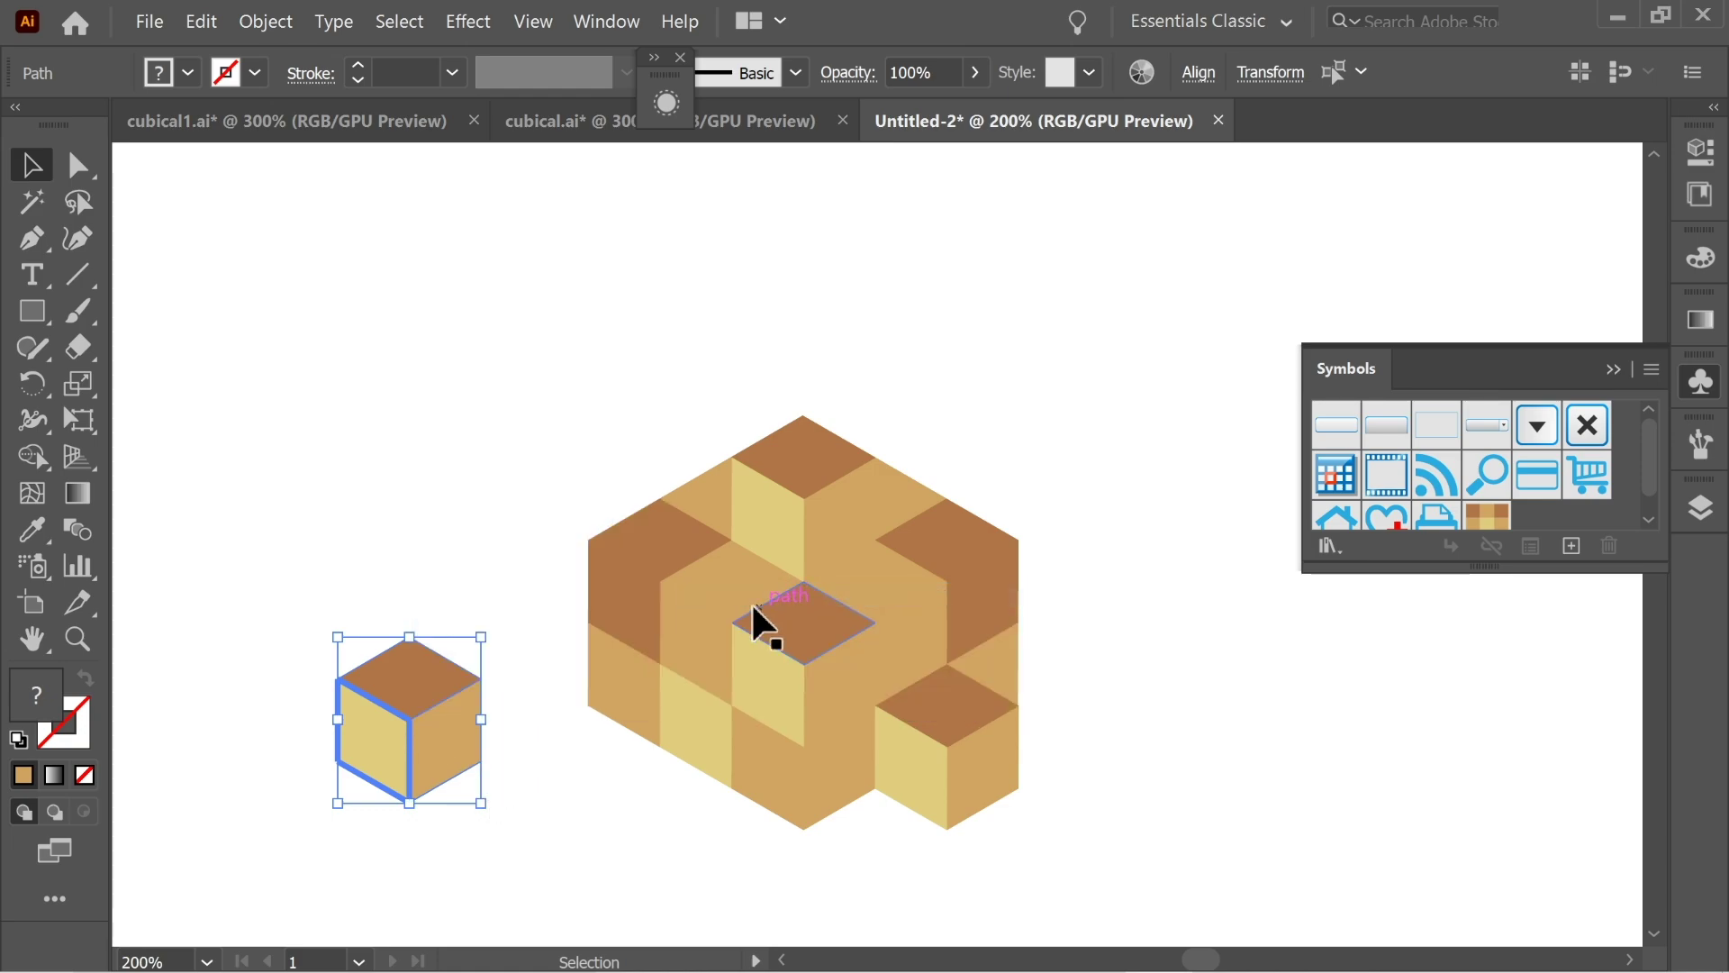
pyautogui.moveTo(478, 755); pyautogui.dragTo(733, 786)
pyautogui.click(511, 594)
pyautogui.moveTo(940, 509); pyautogui.dragTo(880, 533)
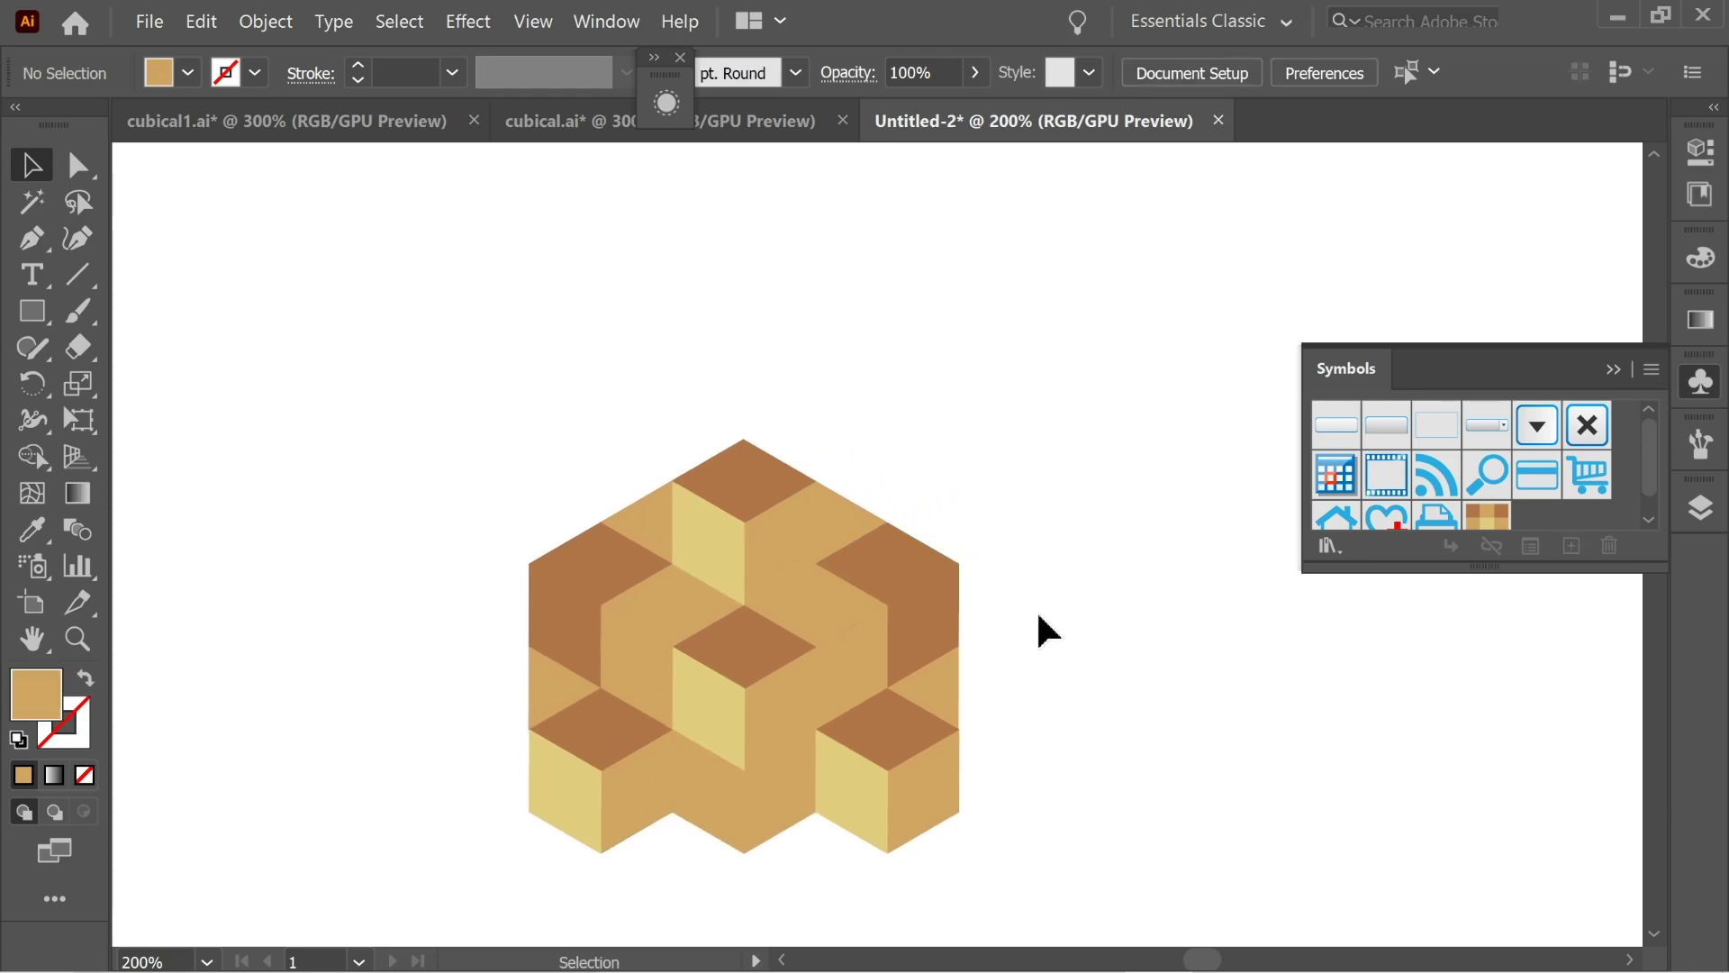
# Delete the leftover brown and tan tiles sticking out above the lower left and lower right small cubes.
pyautogui.moveTo(951, 613); pyautogui.dragTo(953, 616)
pyautogui.press('Delete')
pyautogui.click(881, 524)
pyautogui.press('Delete')
pyautogui.click(610, 528)
pyautogui.press('Delete')
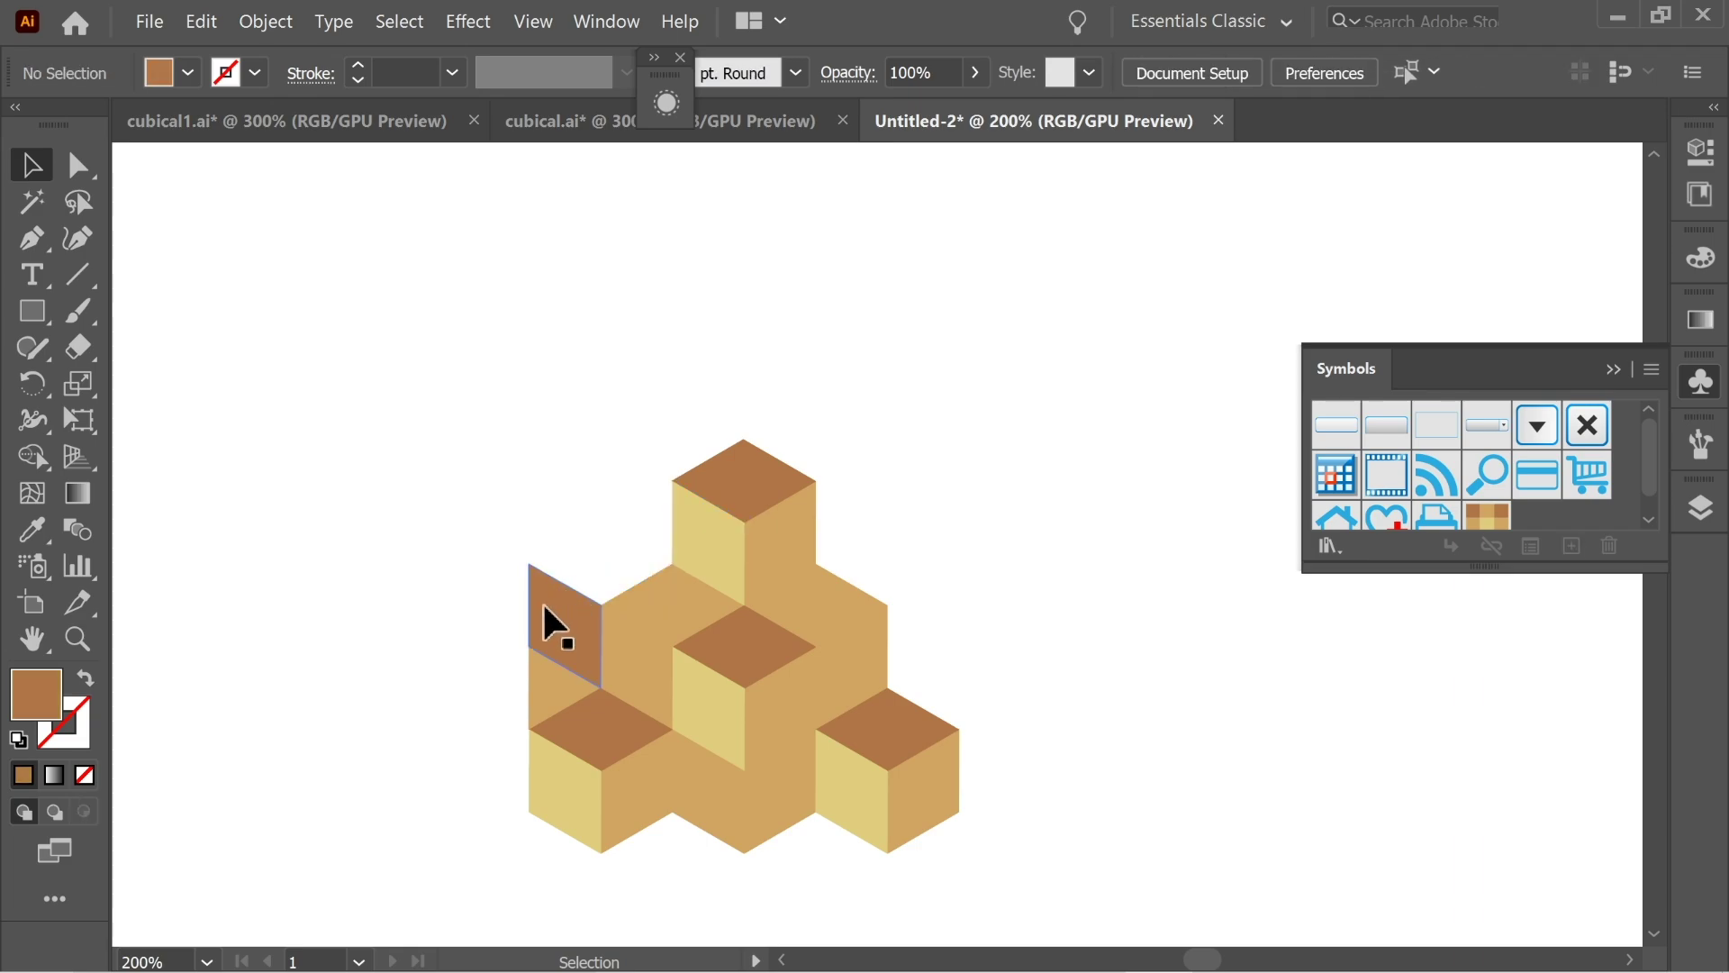
pyautogui.click(531, 669)
pyautogui.press('Delete')
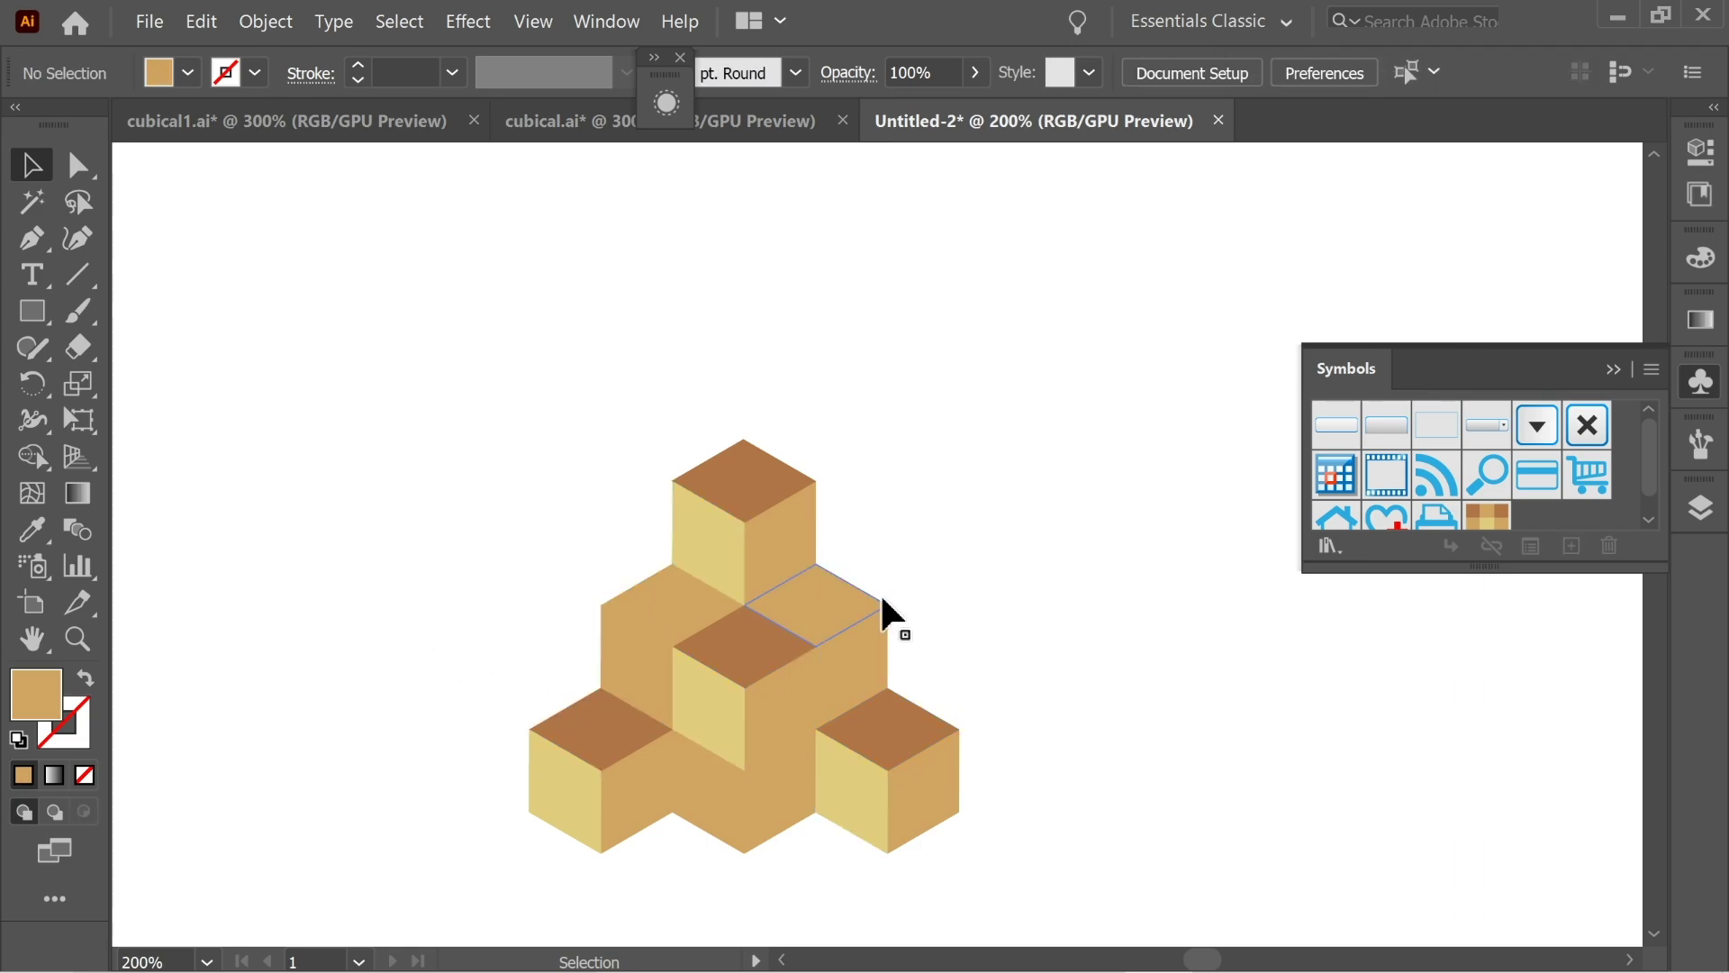
# Recolor the two tan top tiles of the middle row with the brown sampled from the uppermost small cube.
pyautogui.moveTo(876, 516); pyautogui.dragTo(887, 513)
pyautogui.click(844, 601)
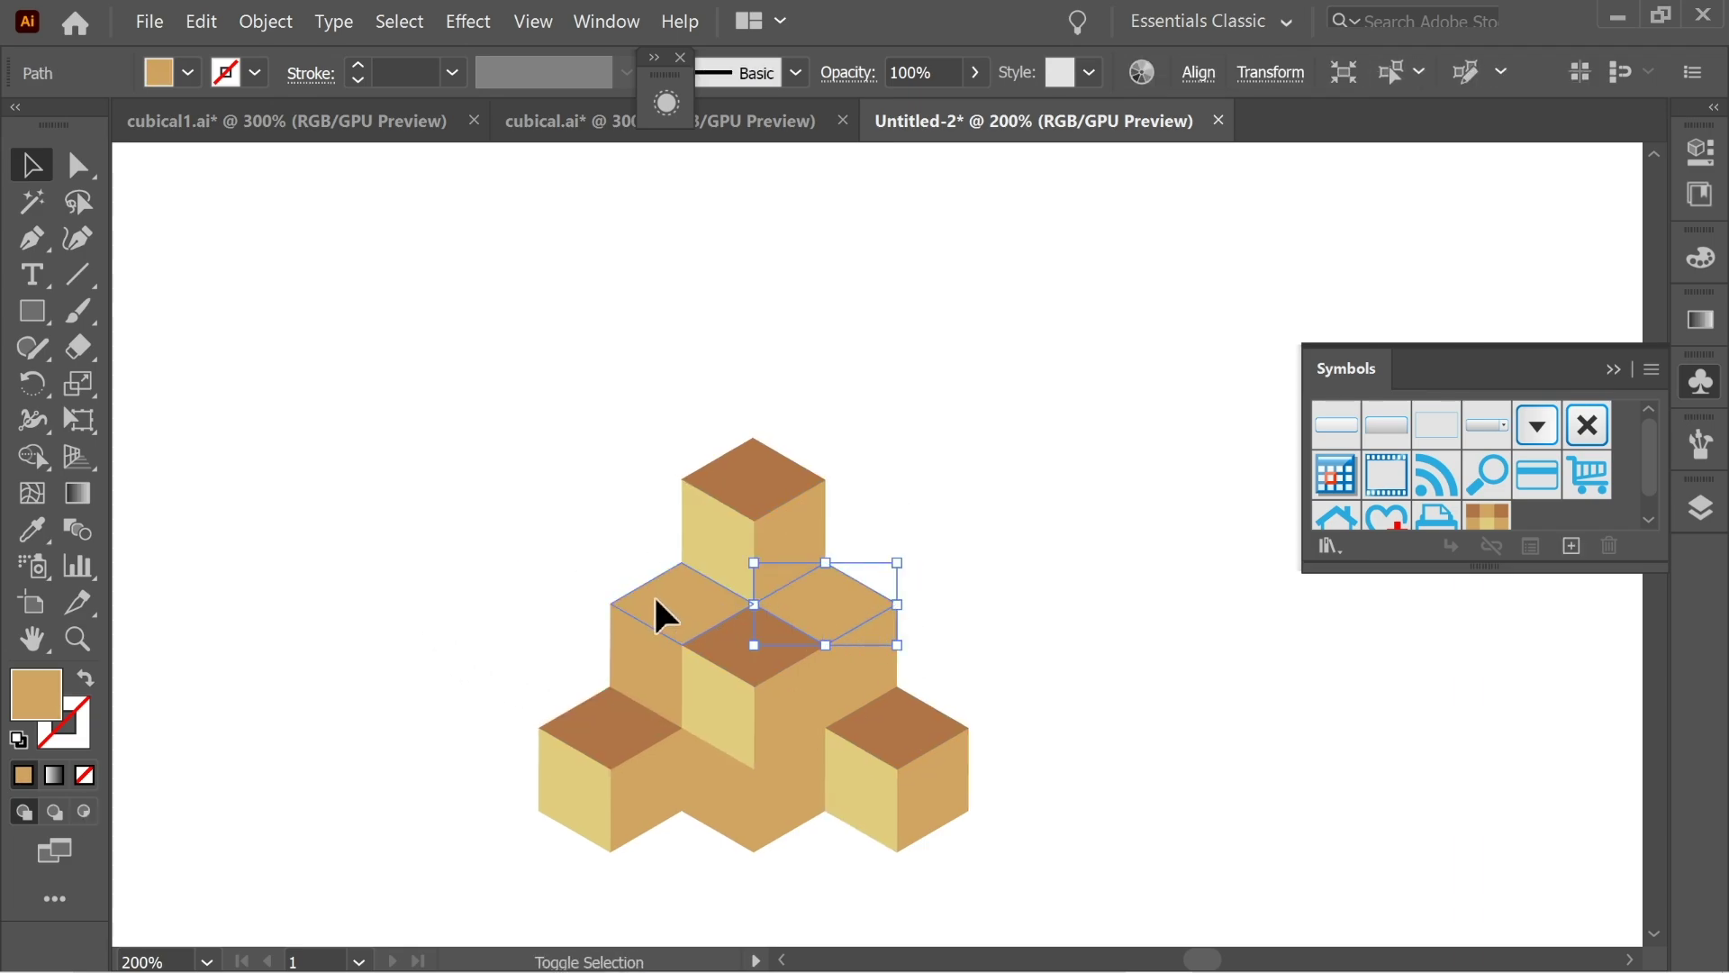
pyautogui.click(32, 530)
pyautogui.click(756, 461)
pyautogui.click(34, 167)
pyautogui.click(402, 239)
# Rotate the central small cube's three tiles together by 180°.
pyautogui.click(765, 693)
pyautogui.keyDown('shift'); pyautogui.click(714, 701); pyautogui.keyUp('shift')
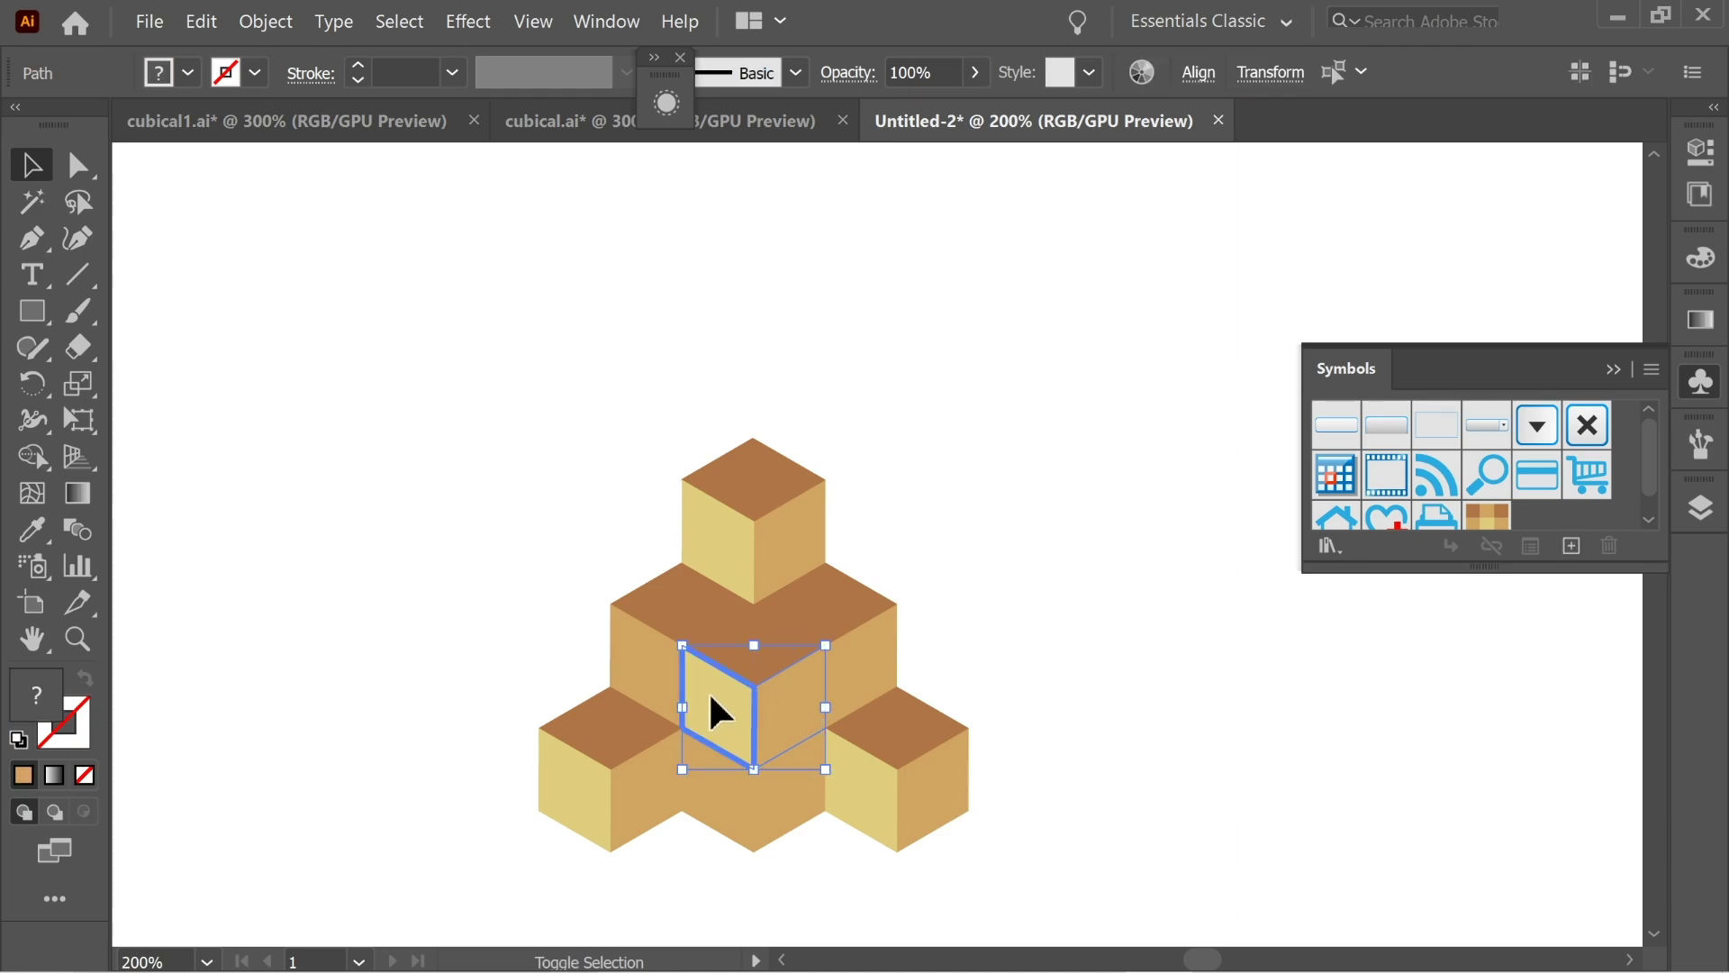
pyautogui.click(34, 387)
pyautogui.doubleClick(34, 389)
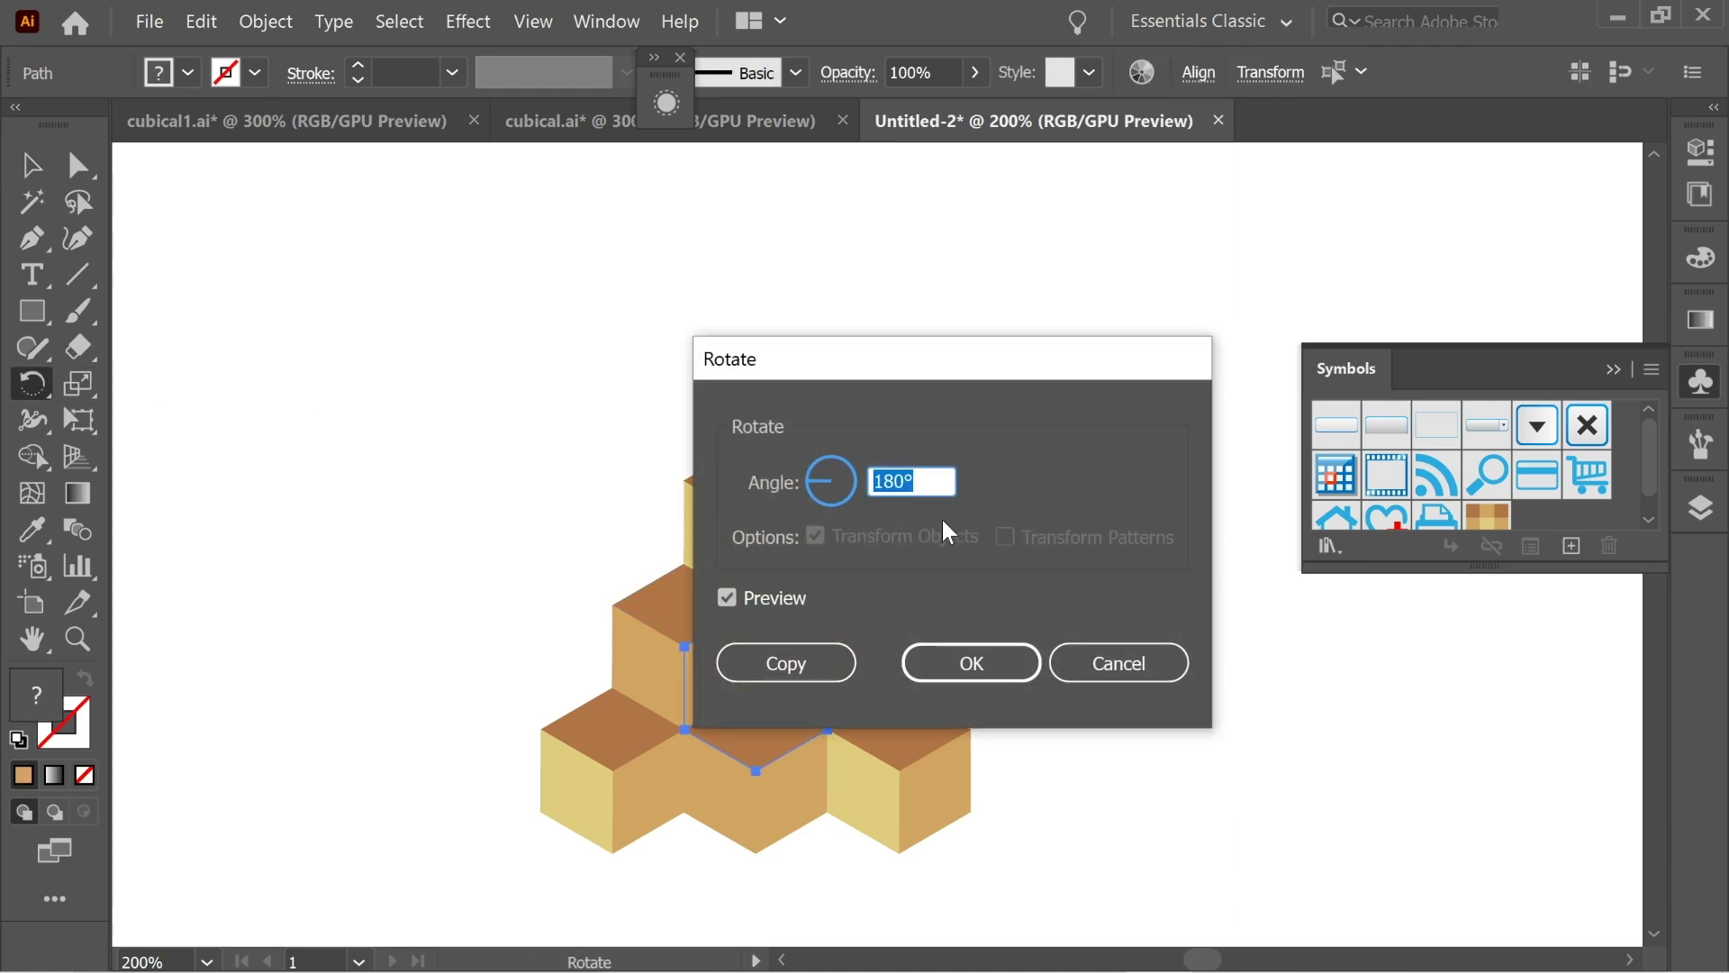
pyautogui.click(967, 664)
pyautogui.press('v')
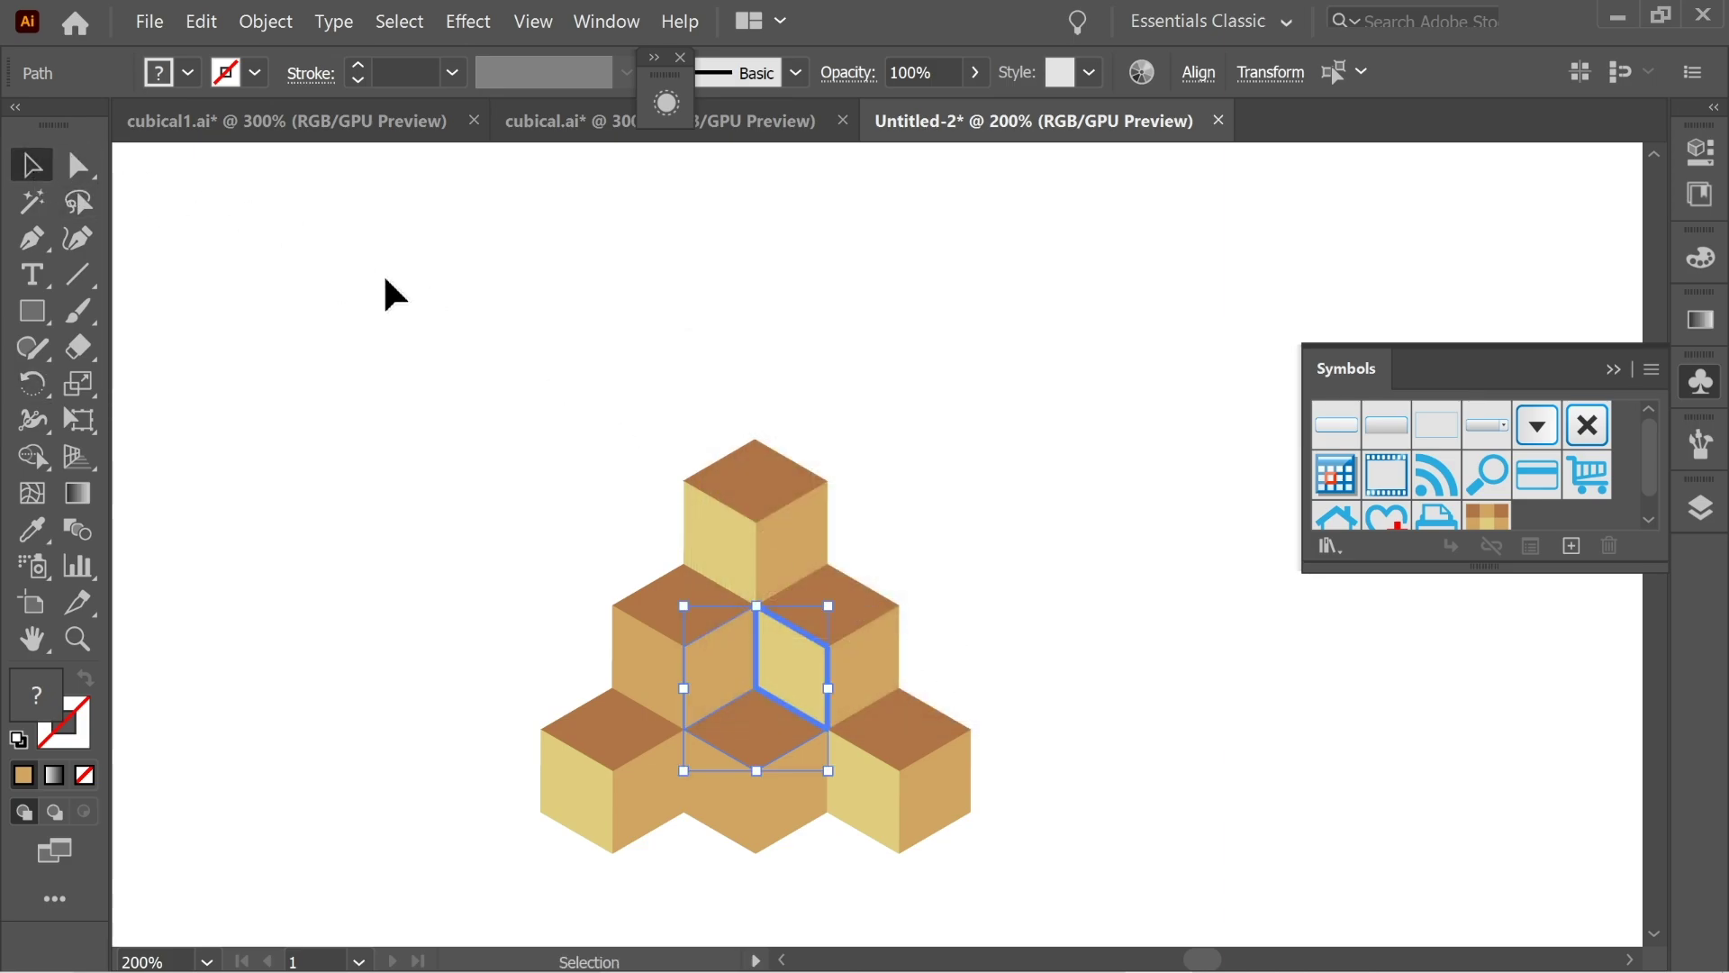
pyautogui.click(386, 289)
# Recolor the left sides of the middle row's left cube and the bottom row's center cube with the sampled light yellow.
pyautogui.click(641, 676)
pyautogui.click(32, 529)
pyautogui.click(718, 529)
pyautogui.press('v')
pyautogui.click(243, 297)
pyautogui.click(733, 810)
pyautogui.click(32, 530)
pyautogui.click(718, 528)
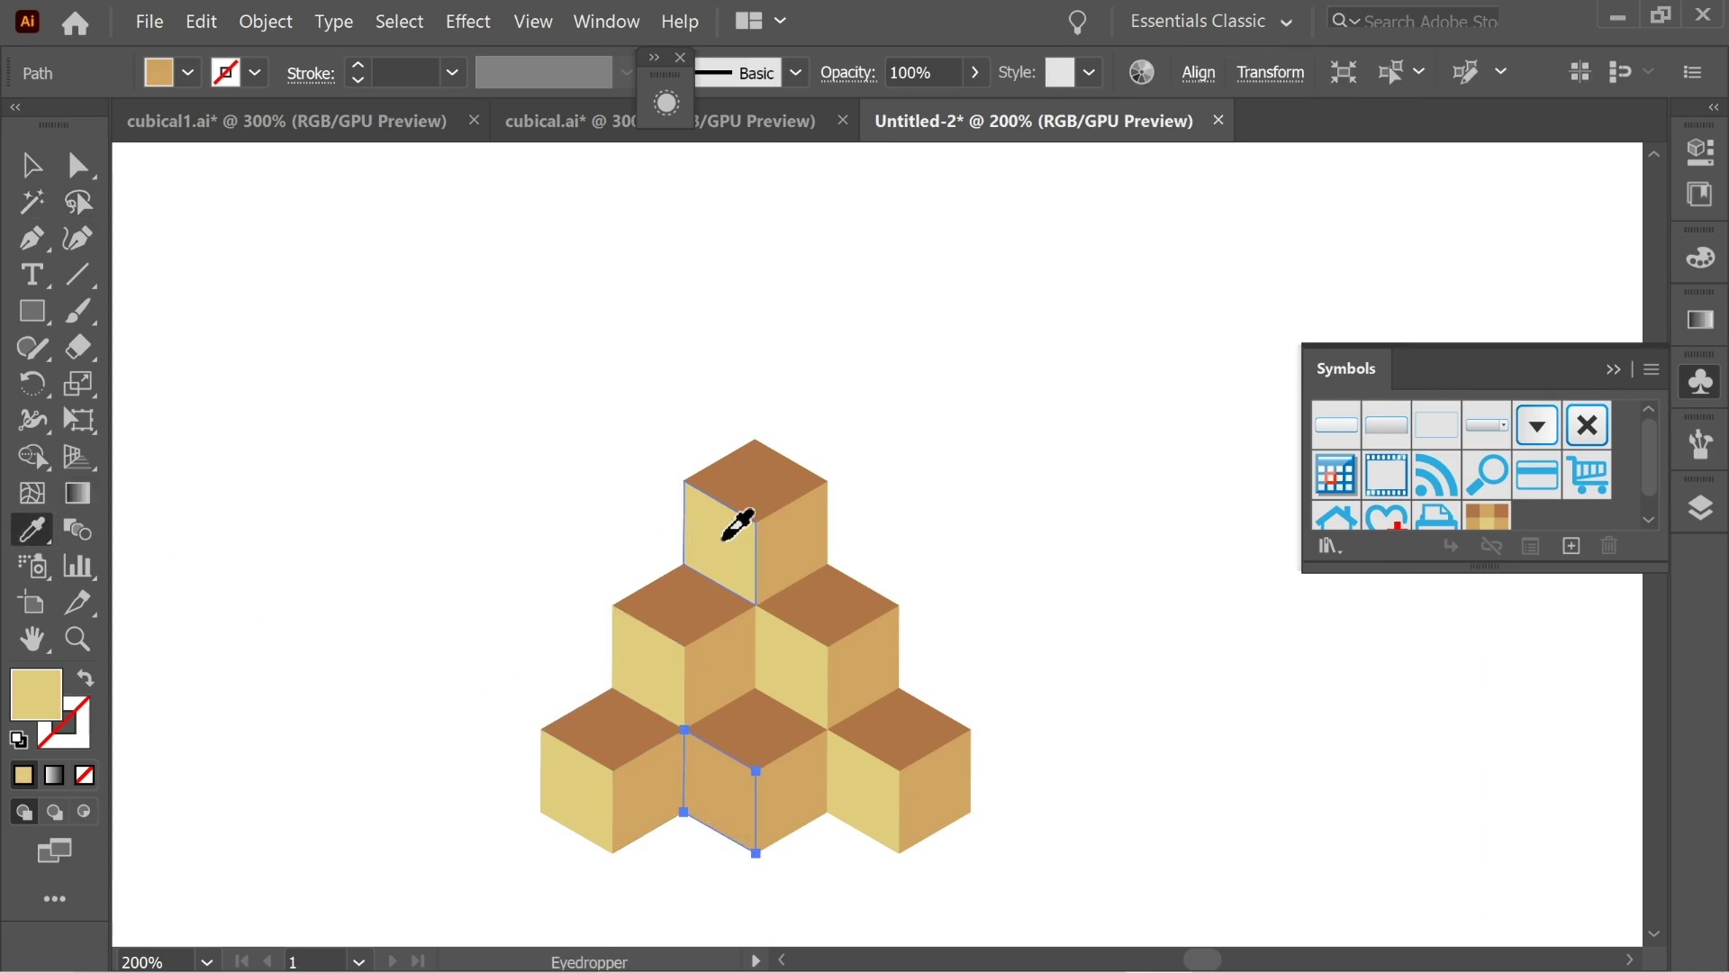
pyautogui.click(33, 164)
pyautogui.click(362, 331)
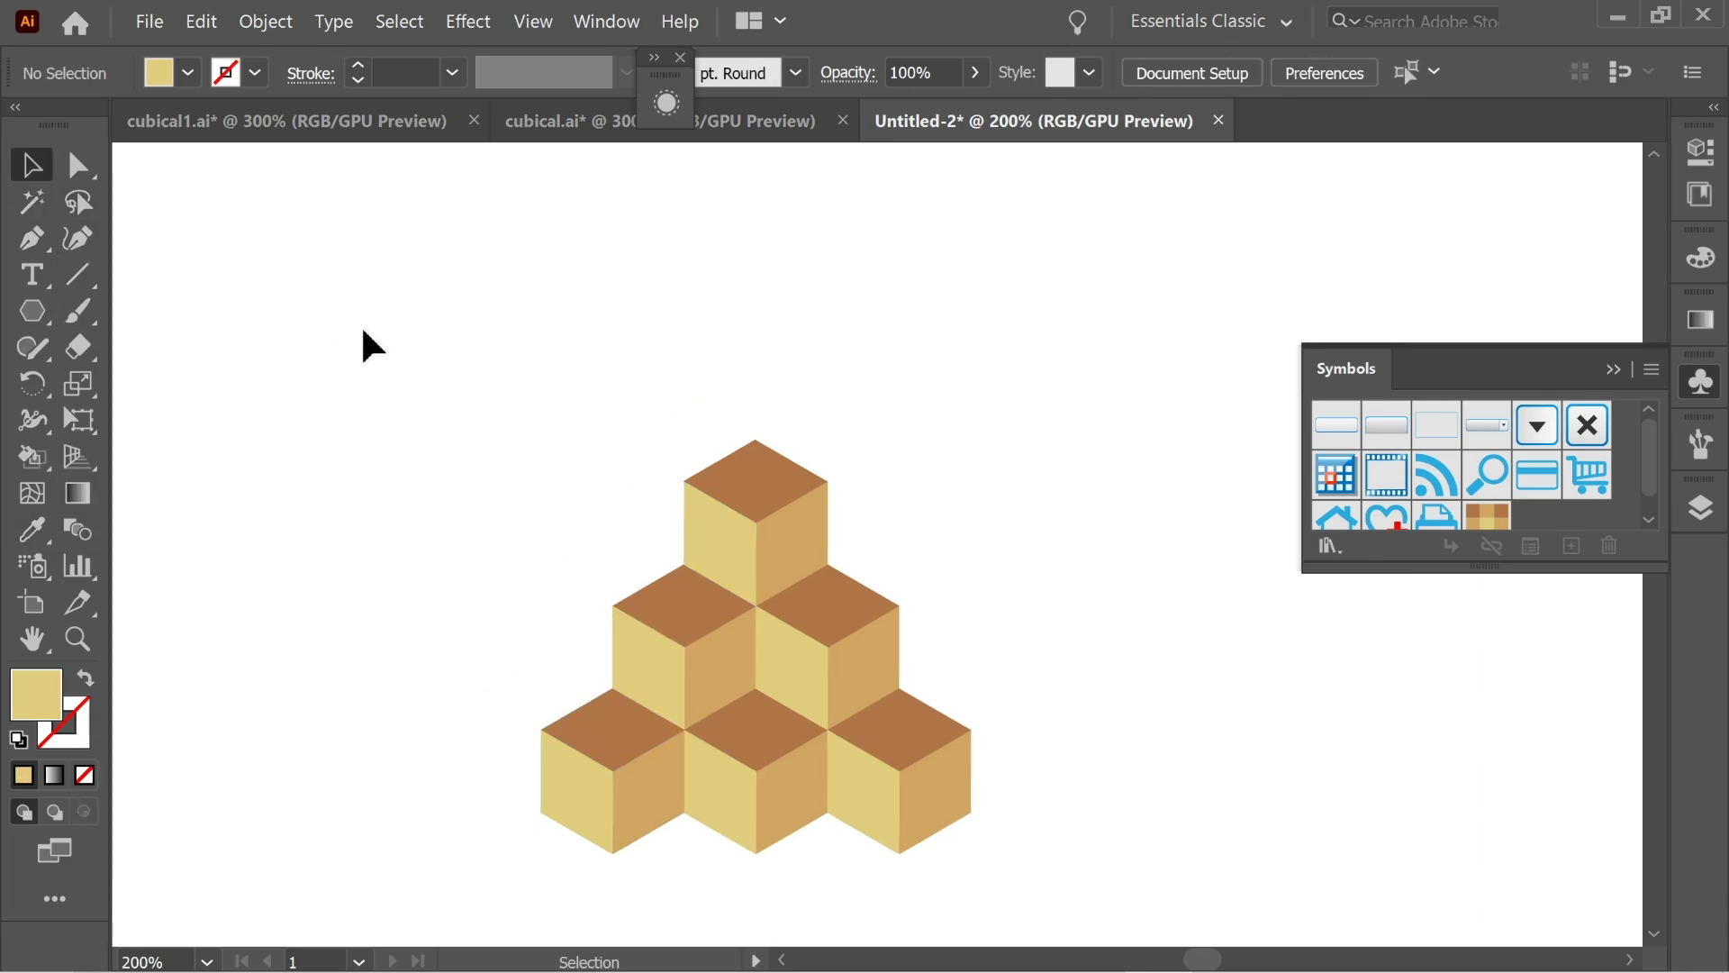
# Duplicate the finished cube pyramid to form a row of three along the artboard's lower edge, with a fourth above.
pyautogui.click(1613, 370)
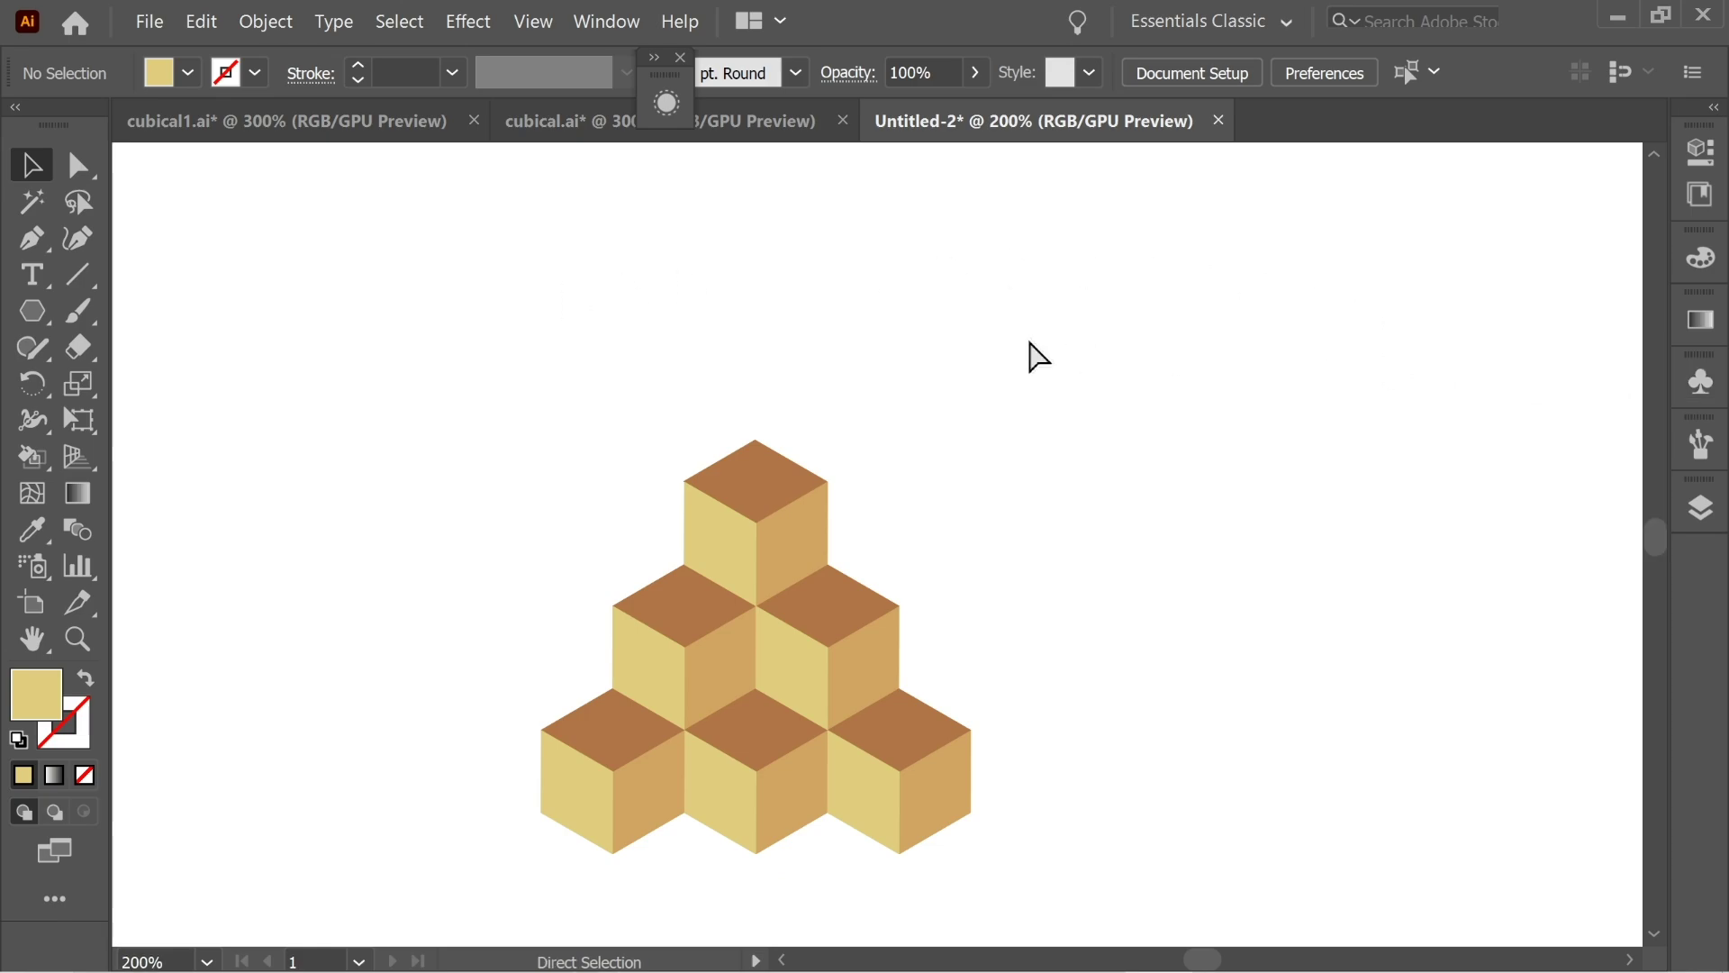
pyautogui.hotkey('ctrl', '-')
pyautogui.hotkey('ctrl', '-')
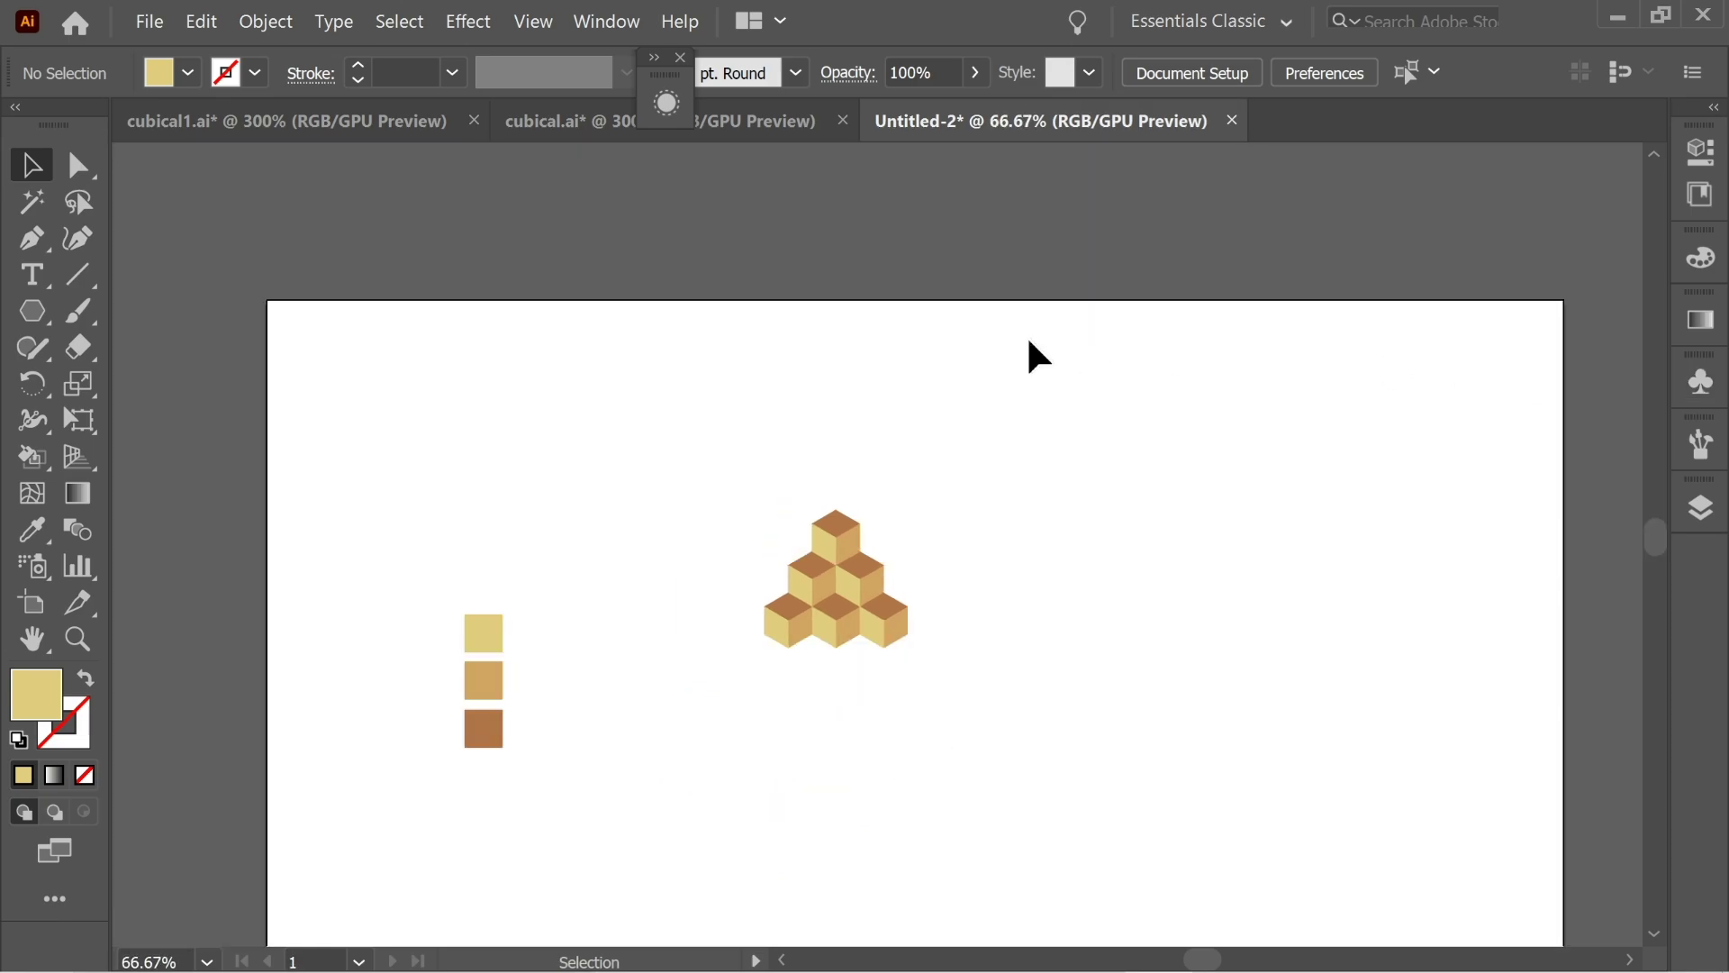
pyautogui.moveTo(1027, 336); pyautogui.dragTo(884, 235)
pyautogui.moveTo(644, 356); pyautogui.dragTo(841, 521)
pyautogui.moveTo(736, 468); pyautogui.dragTo(1111, 721)
pyautogui.moveTo(529, 584); pyautogui.dragTo(766, 805)
pyautogui.moveTo(700, 718); pyautogui.dragTo(667, 311)
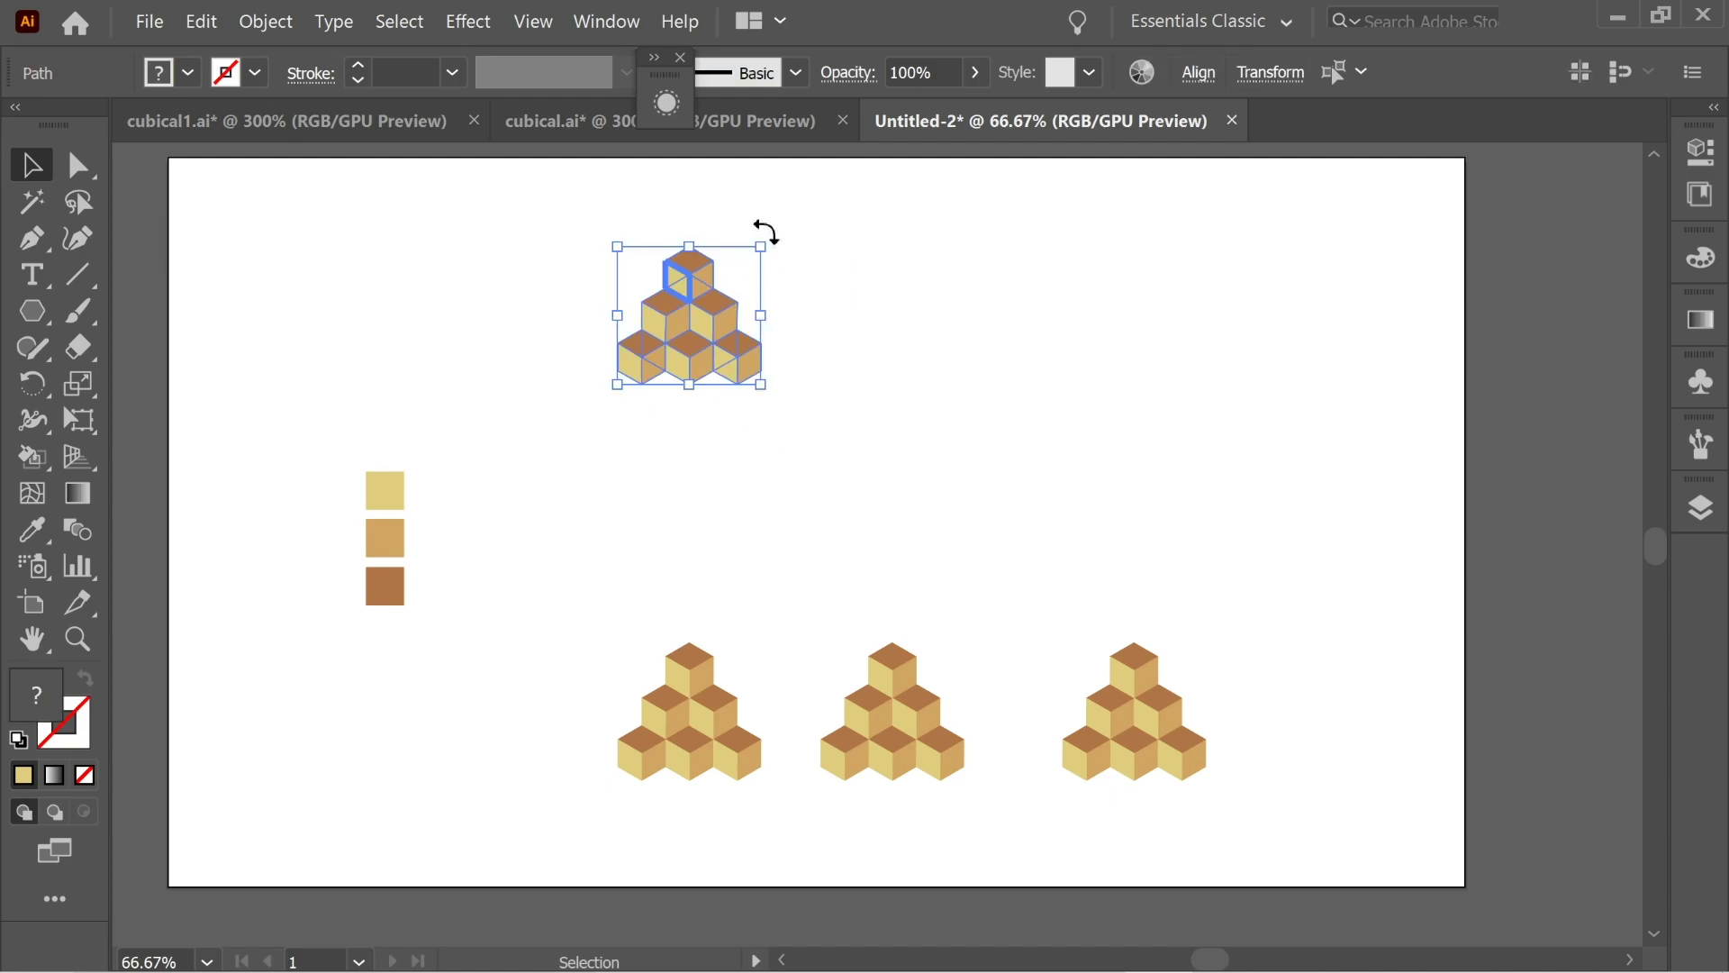
# Turn the upper pyramid upside down and duplicate it twice to form a row of three inverted pyramids.
pyautogui.moveTo(773, 235); pyautogui.dragTo(577, 488)
pyautogui.click(544, 239)
pyautogui.click(662, 304)
pyautogui.moveTo(690, 287); pyautogui.dragTo(1133, 322)
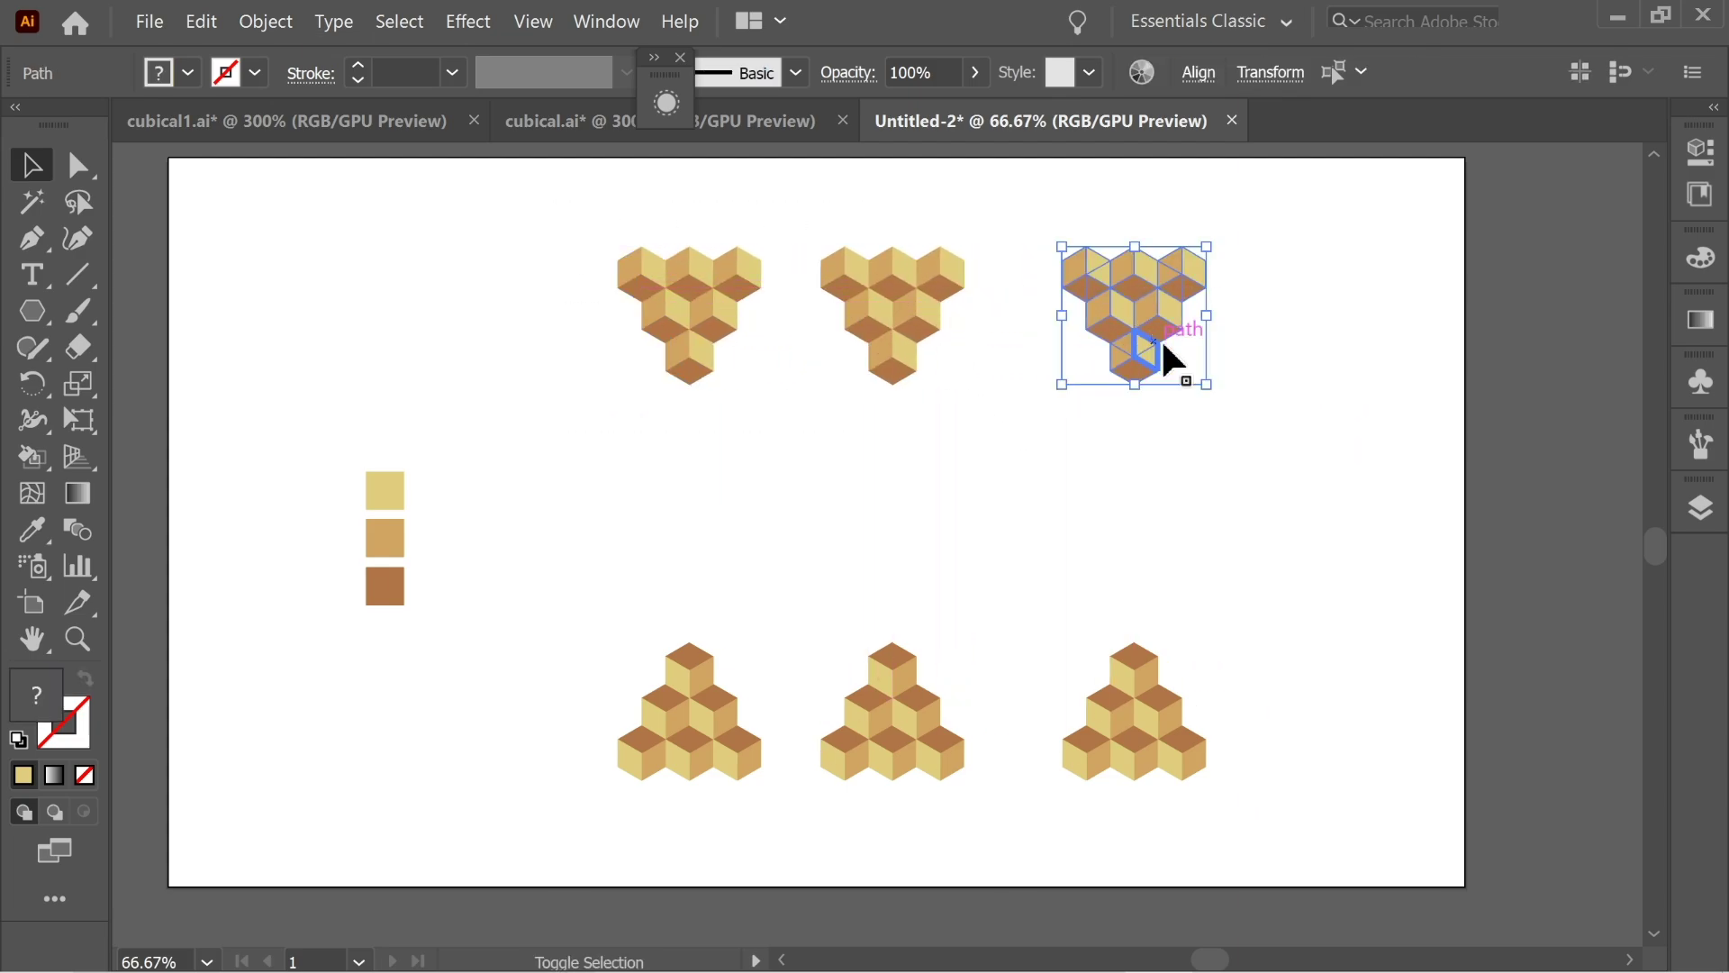
pyautogui.click(791, 459)
# Rearrange the six pyramids into a ring, alternating upright and inverted ones around an empty center.
pyautogui.moveTo(736, 480); pyautogui.dragTo(824, 500)
pyautogui.scroll(-1, 922, 552)
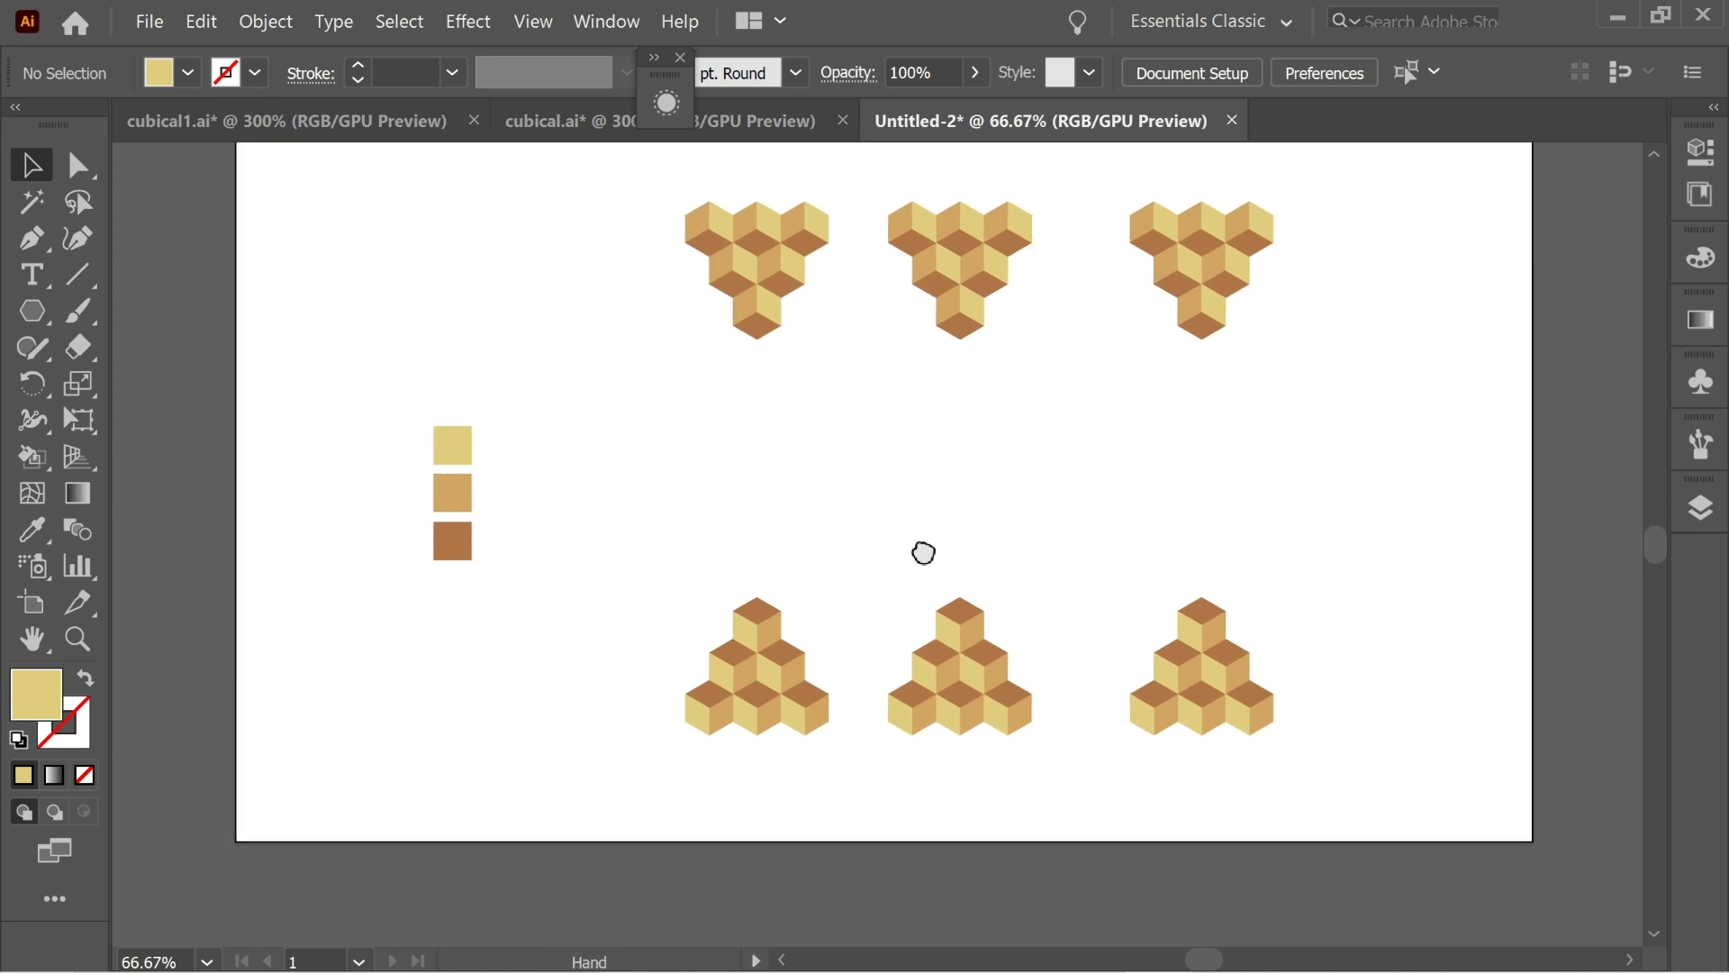
pyautogui.moveTo(1016, 728); pyautogui.dragTo(670, 402)
pyautogui.click(1019, 413)
pyautogui.moveTo(938, 257); pyautogui.dragTo(609, 593)
pyautogui.click(865, 596)
pyautogui.moveTo(1170, 326); pyautogui.dragTo(938, 641)
pyautogui.click(1250, 641)
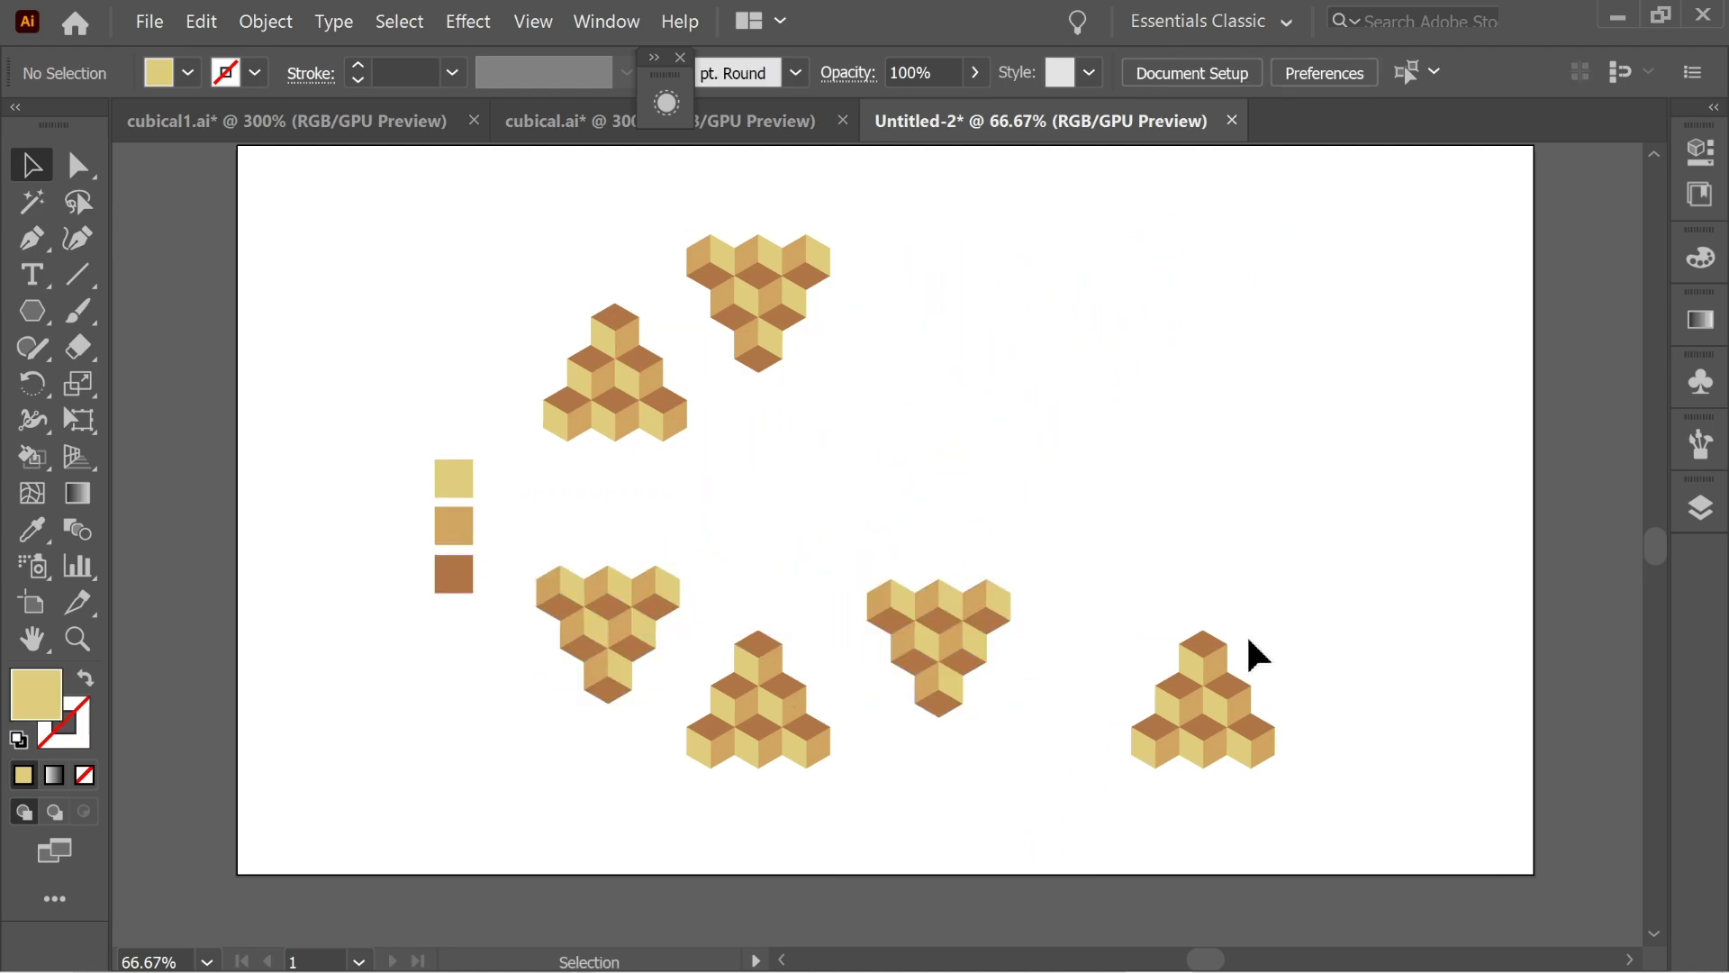
pyautogui.moveTo(1114, 577); pyautogui.dragTo(1113, 578)
pyautogui.moveTo(1251, 721); pyautogui.dragTo(974, 410)
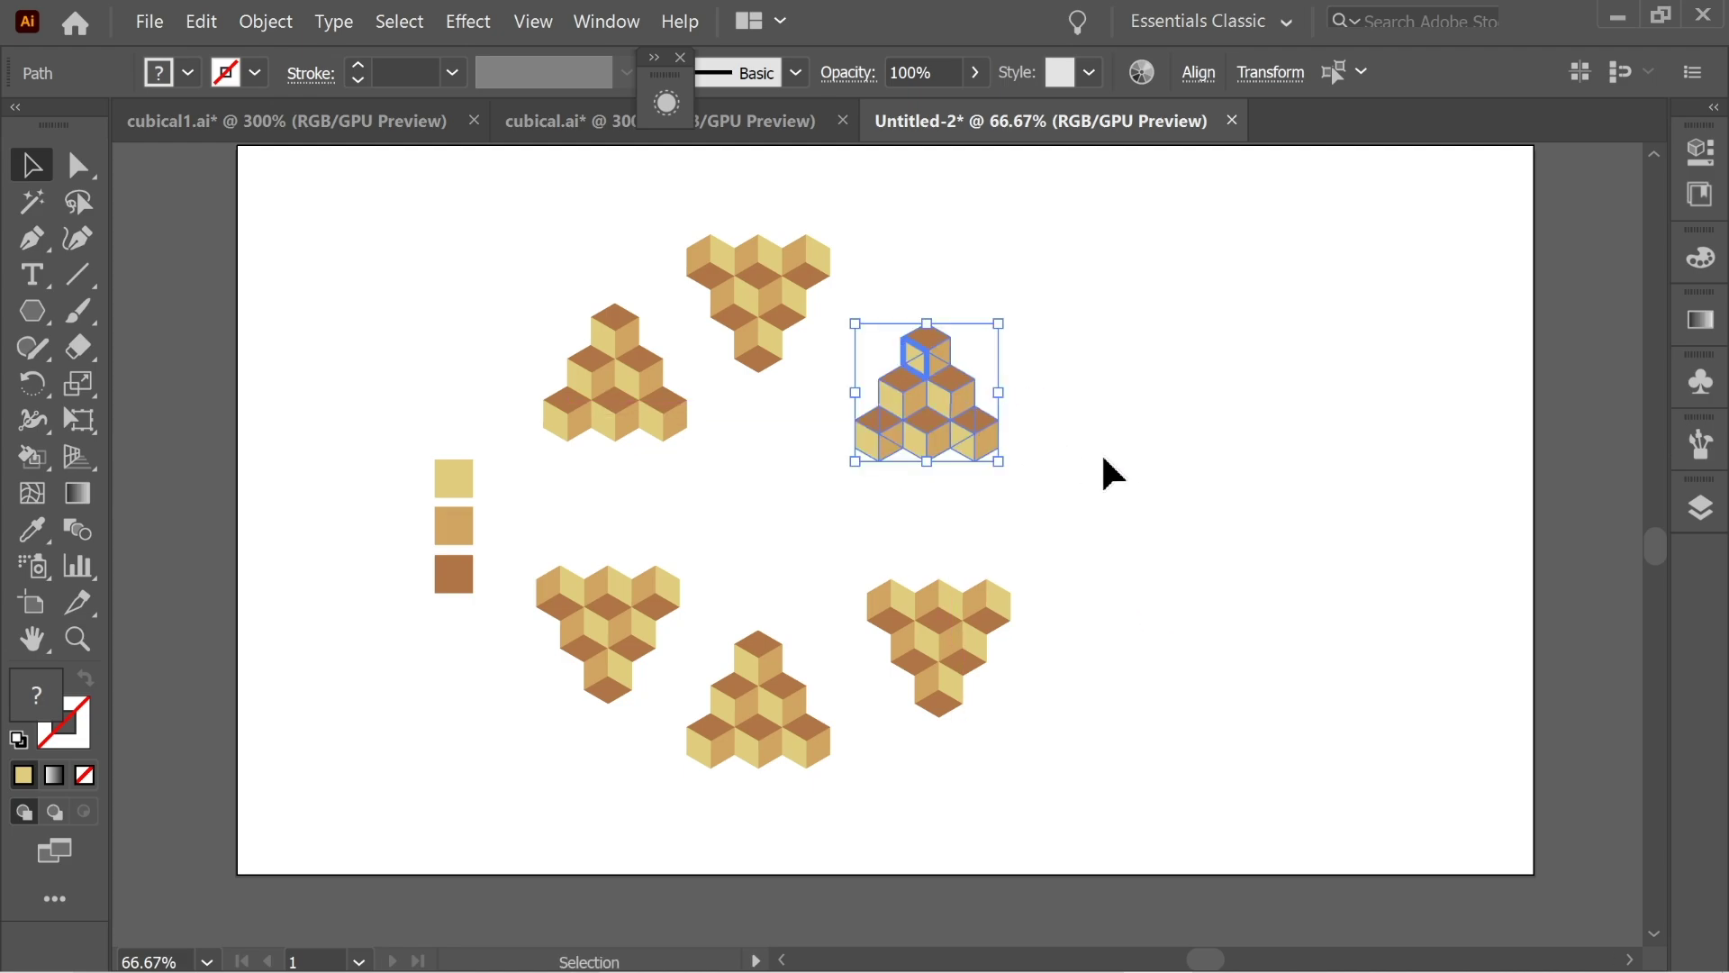
pyautogui.click(1108, 471)
# Duplicate the ring's upper right pyramid and place the copy outside the ring.
pyautogui.moveTo(1082, 483); pyautogui.dragTo(1141, 525)
pyautogui.hscroll(5, 937, 415)
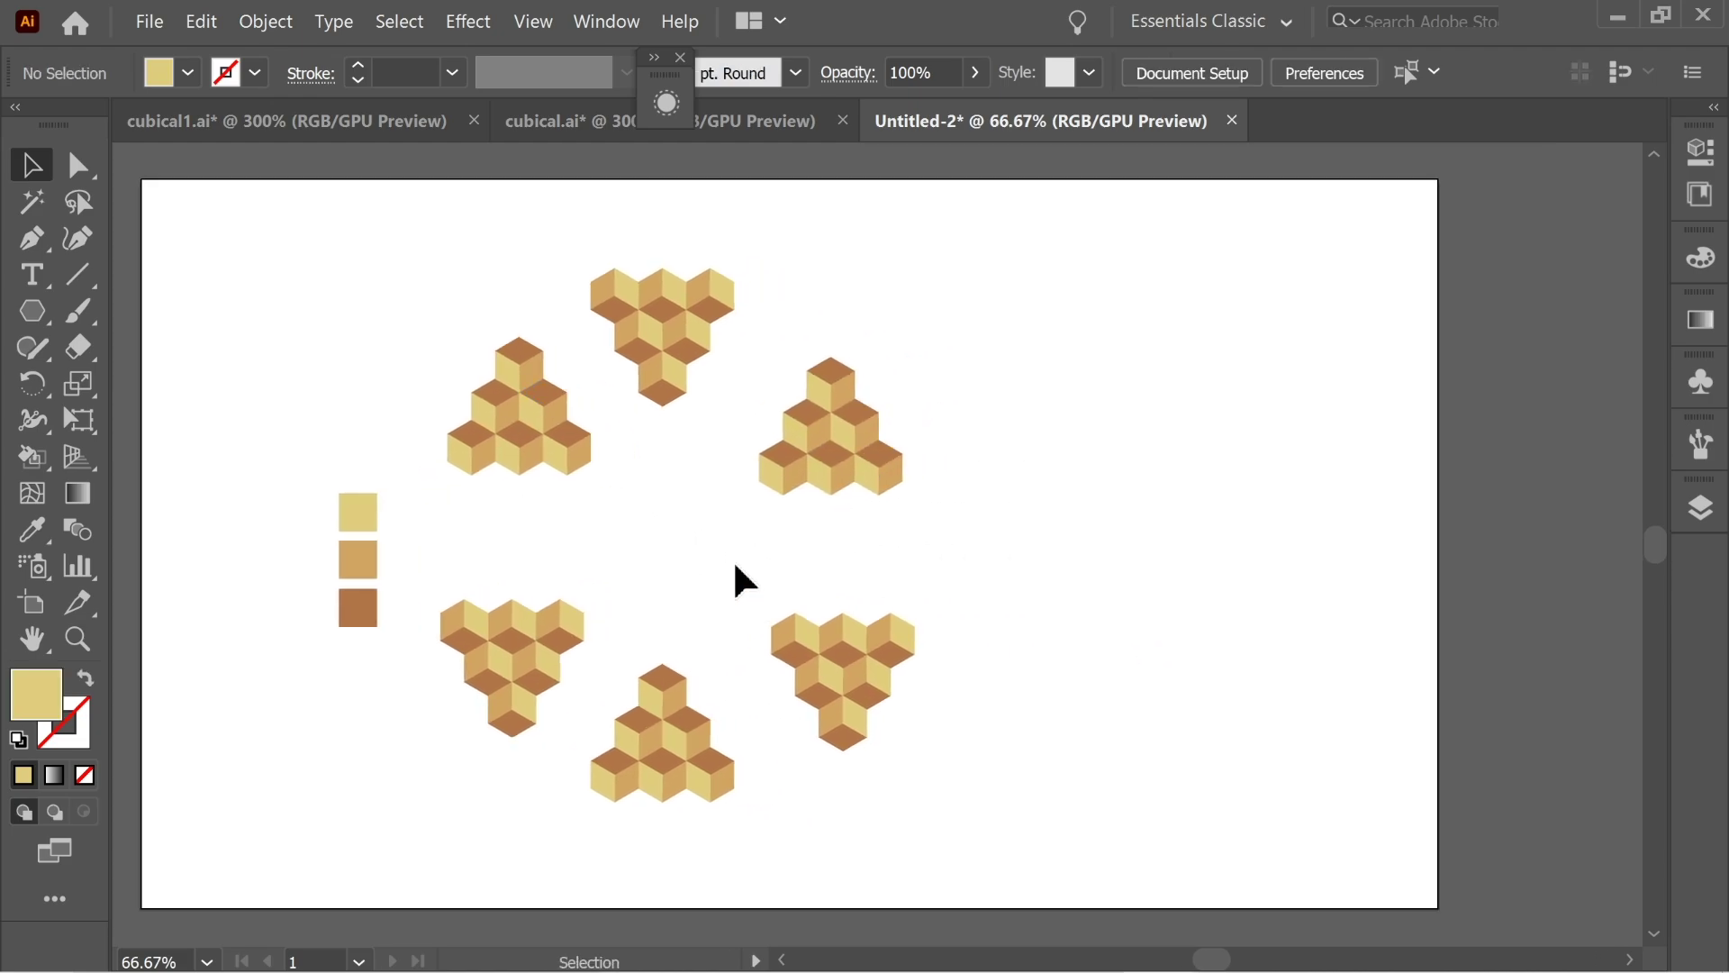
pyautogui.moveTo(743, 590); pyautogui.dragTo(992, 803)
pyautogui.click(863, 567)
pyautogui.moveTo(726, 347); pyautogui.dragTo(946, 532)
pyautogui.moveTo(802, 424); pyautogui.dragTo(1065, 363)
# Delete the three visible tiles of the copied pyramid's lower right cube.
pyautogui.hotkey('ctrl', '=')
pyautogui.hotkey('ctrl', '=')
pyautogui.hotkey('ctrl', '=')
pyautogui.click(1034, 436)
pyautogui.click(999, 580)
pyautogui.press('Delete')
pyautogui.click(936, 540)
pyautogui.press('Delete')
pyautogui.click(901, 599)
pyautogui.press('Delete')
# Delete the three tiles of the copied pyramid's lower left cube.
pyautogui.click(711, 596)
pyautogui.press('Delete')
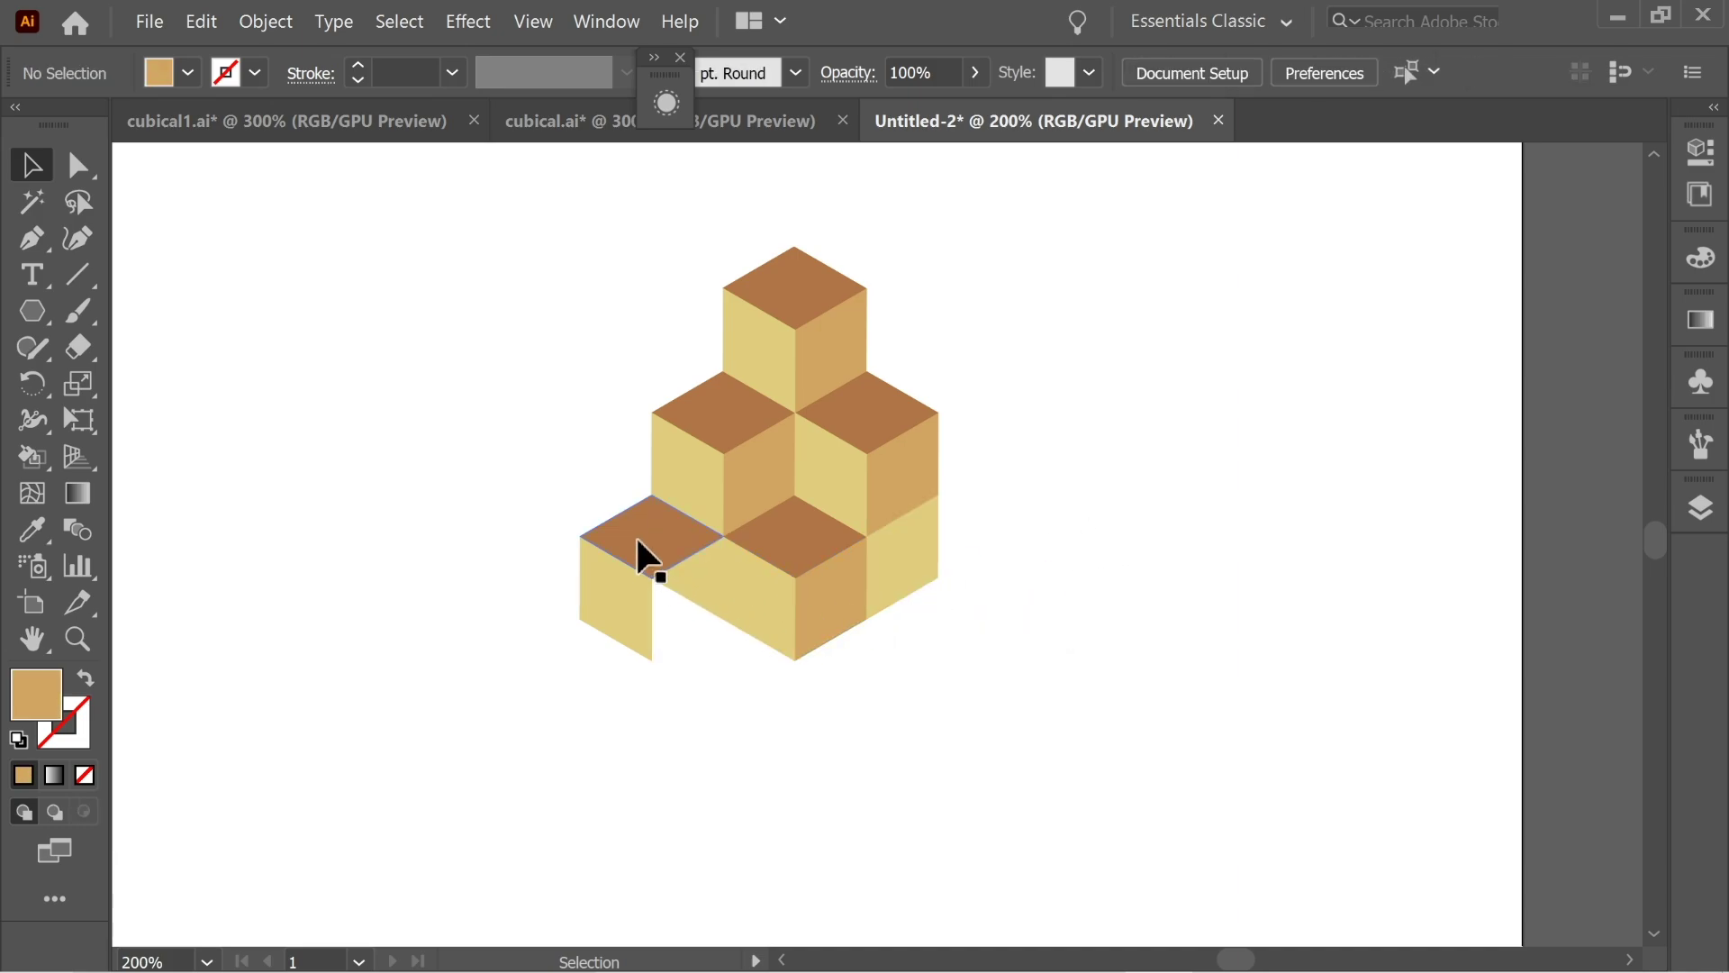
pyautogui.click(638, 540)
pyautogui.press('Delete')
pyautogui.click(612, 608)
pyautogui.press('Delete')
# Delete the three tiles of the copied pyramid's uppermost cube.
pyautogui.click(837, 333)
pyautogui.press('Delete')
pyautogui.click(768, 348)
pyautogui.press('Delete')
pyautogui.click(791, 283)
pyautogui.press('Delete')
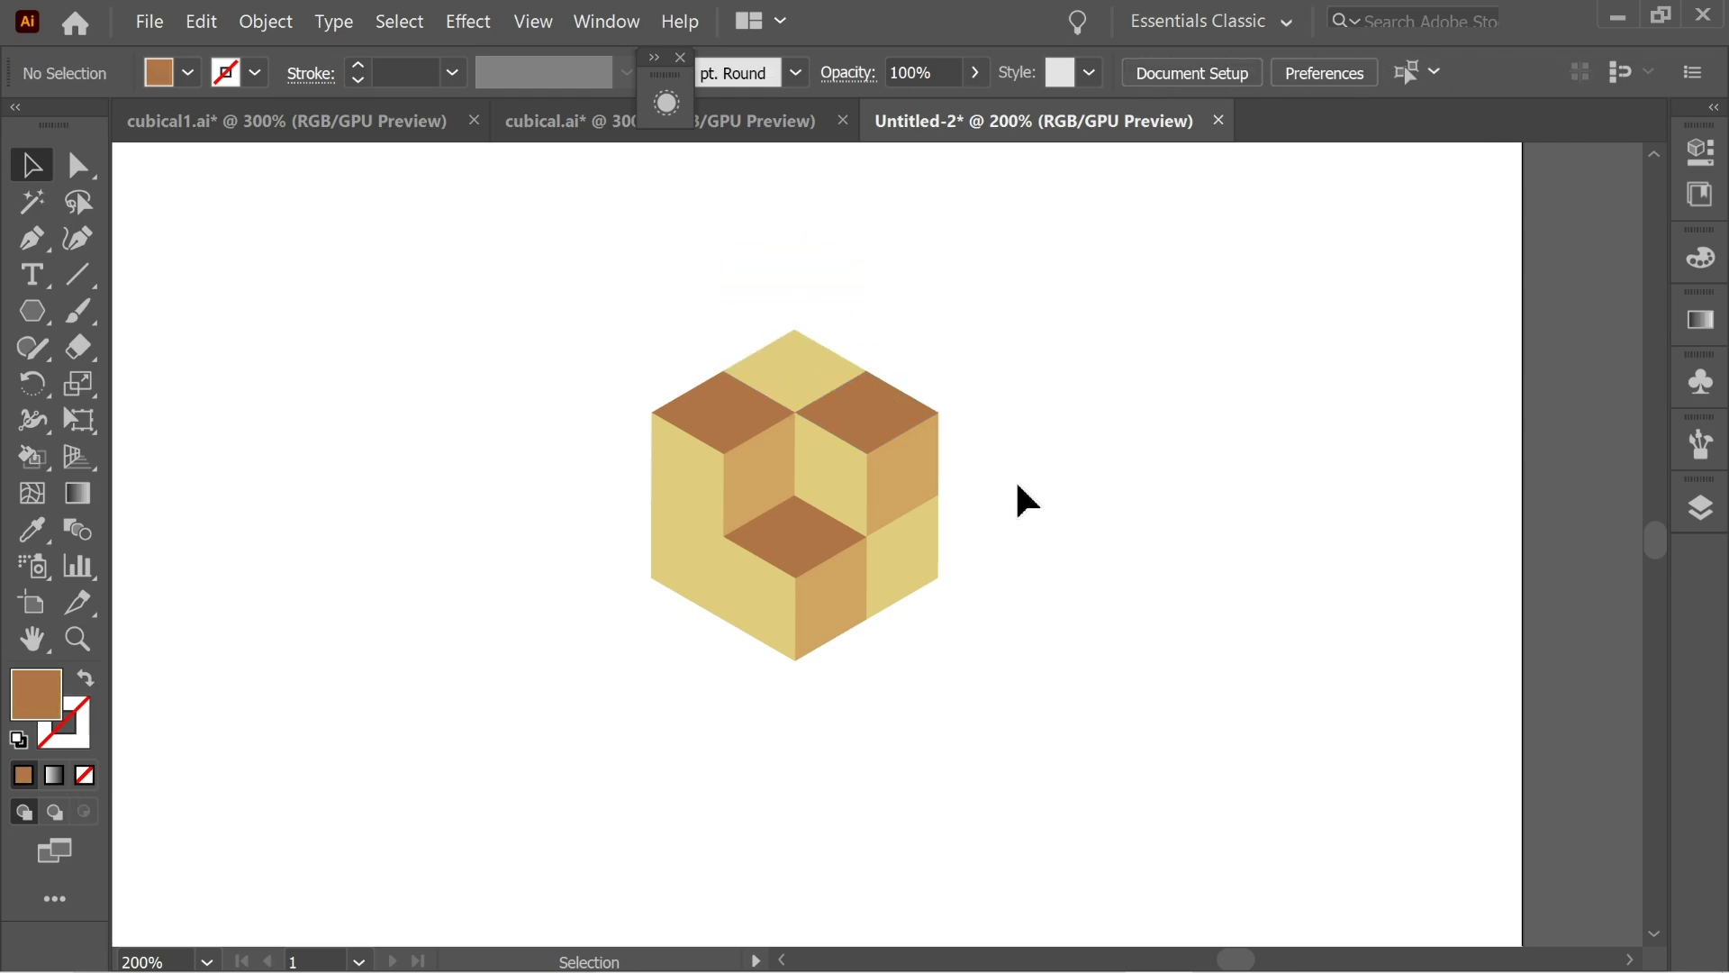
# Rotate the three tiles at the center of the remaining hexagonal shape by 180°.
pyautogui.click(800, 537)
pyautogui.keyDown('shift'); pyautogui.click(838, 469); pyautogui.keyUp('shift')
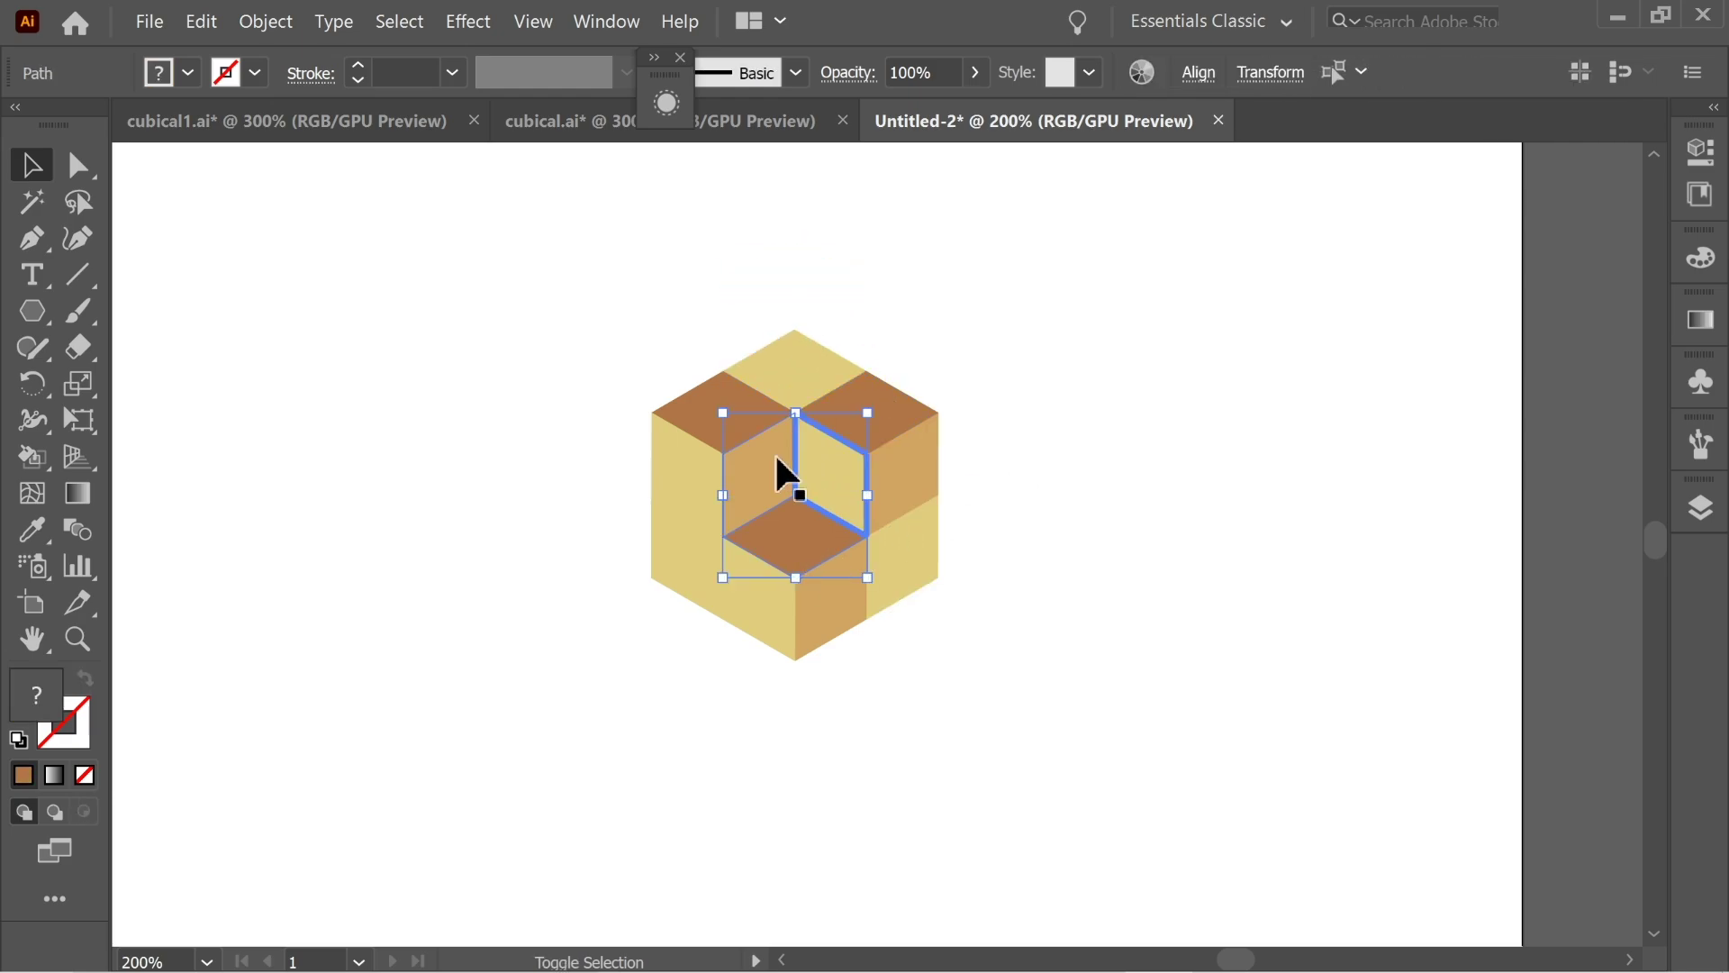
pyautogui.doubleClick(34, 383)
pyautogui.click(527, 640)
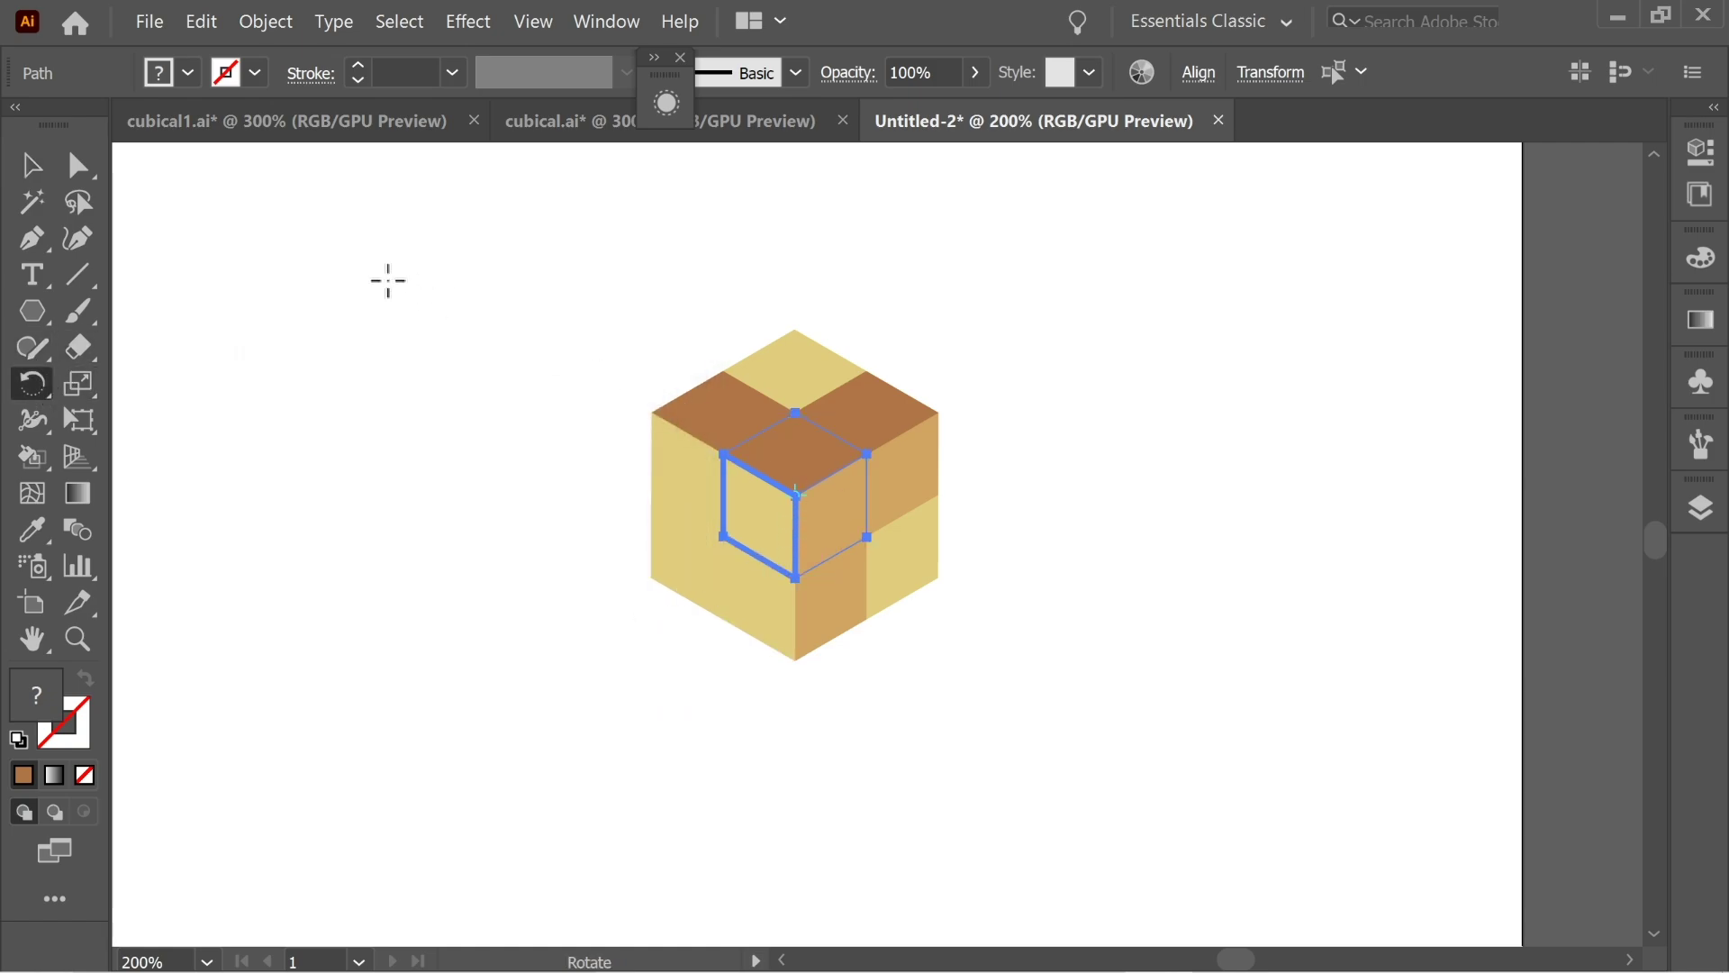
pyautogui.click(36, 168)
pyautogui.click(438, 272)
# Recolor the cube's light yellow back top tile with the brown sampled from the neighboring top tile.
pyautogui.click(798, 363)
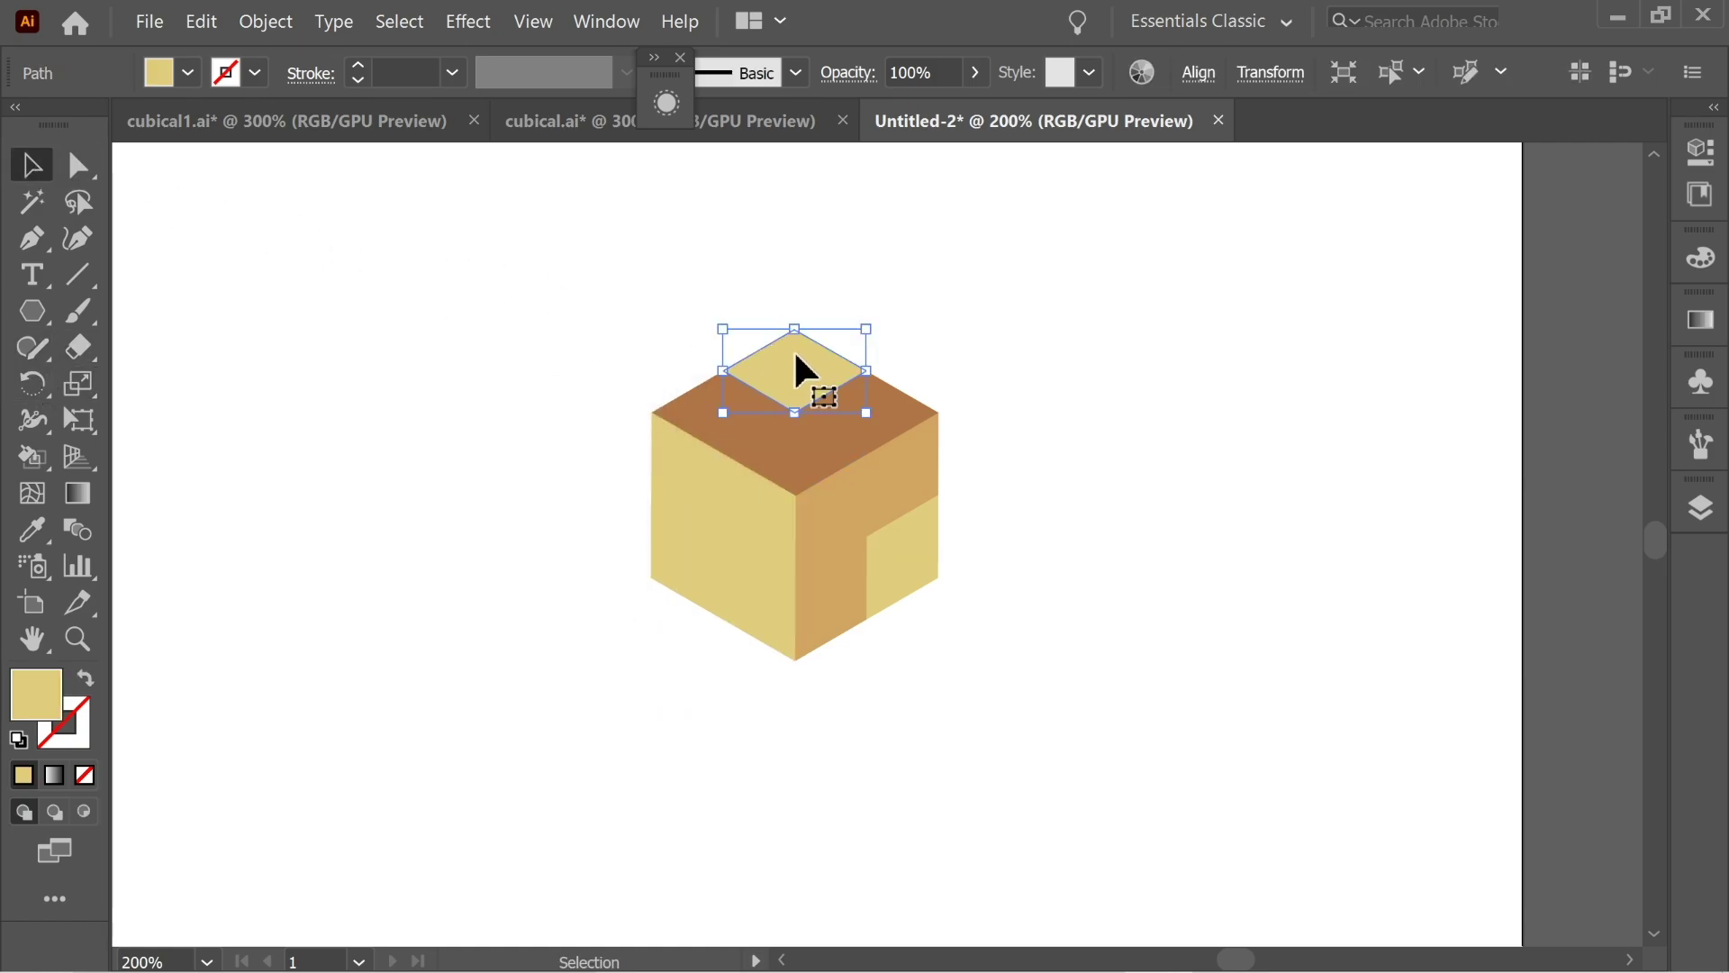
pyautogui.press('i')
pyautogui.click(865, 410)
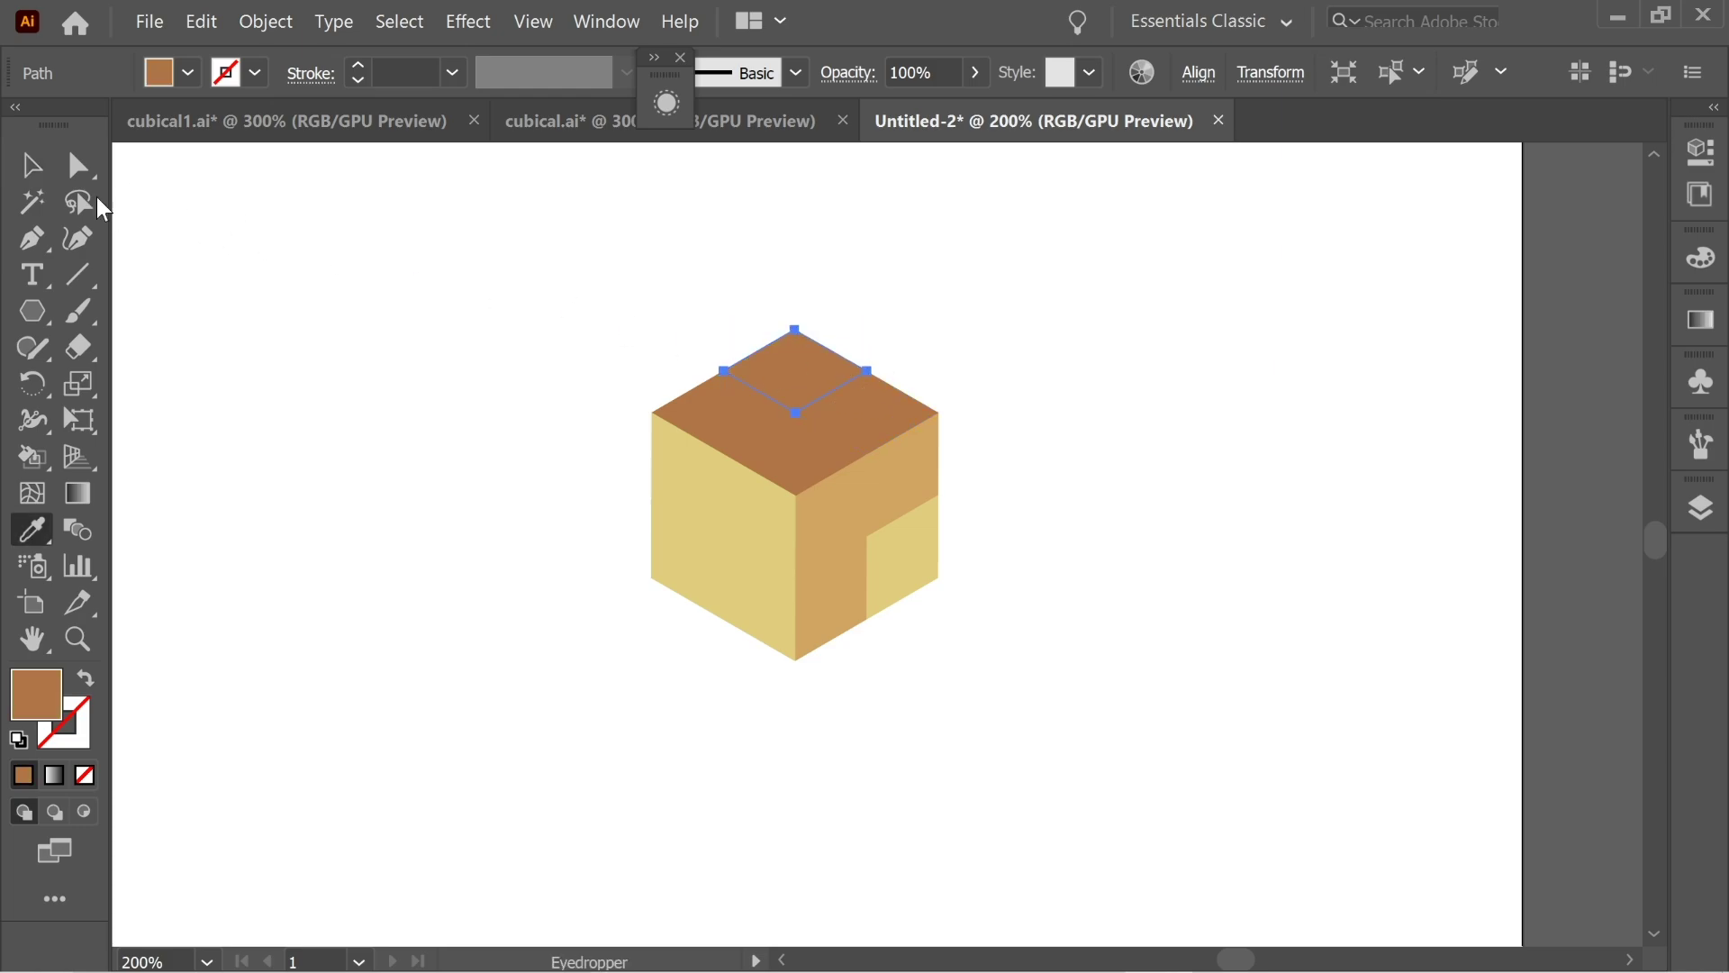
pyautogui.click(31, 165)
pyautogui.click(359, 255)
# Recolor the light yellow tile on the cube's right face with the tan sampled from the tile above it.
pyautogui.click(914, 575)
pyautogui.press('i')
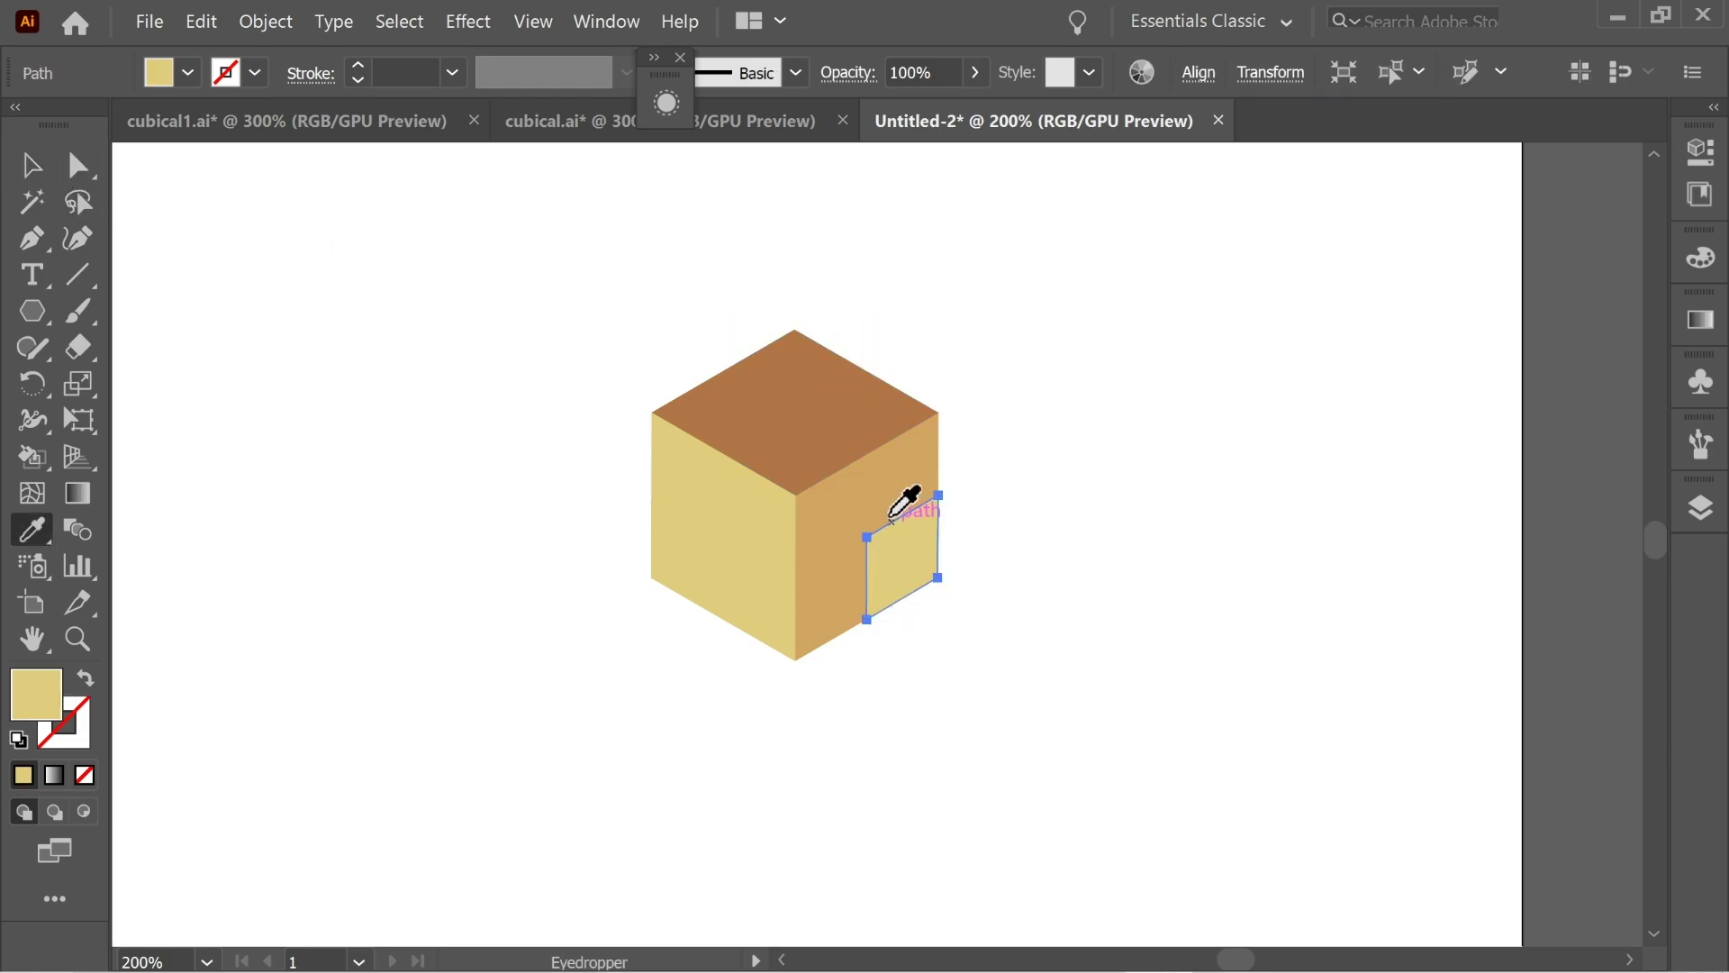
pyautogui.click(907, 460)
pyautogui.click(31, 164)
pyautogui.click(510, 294)
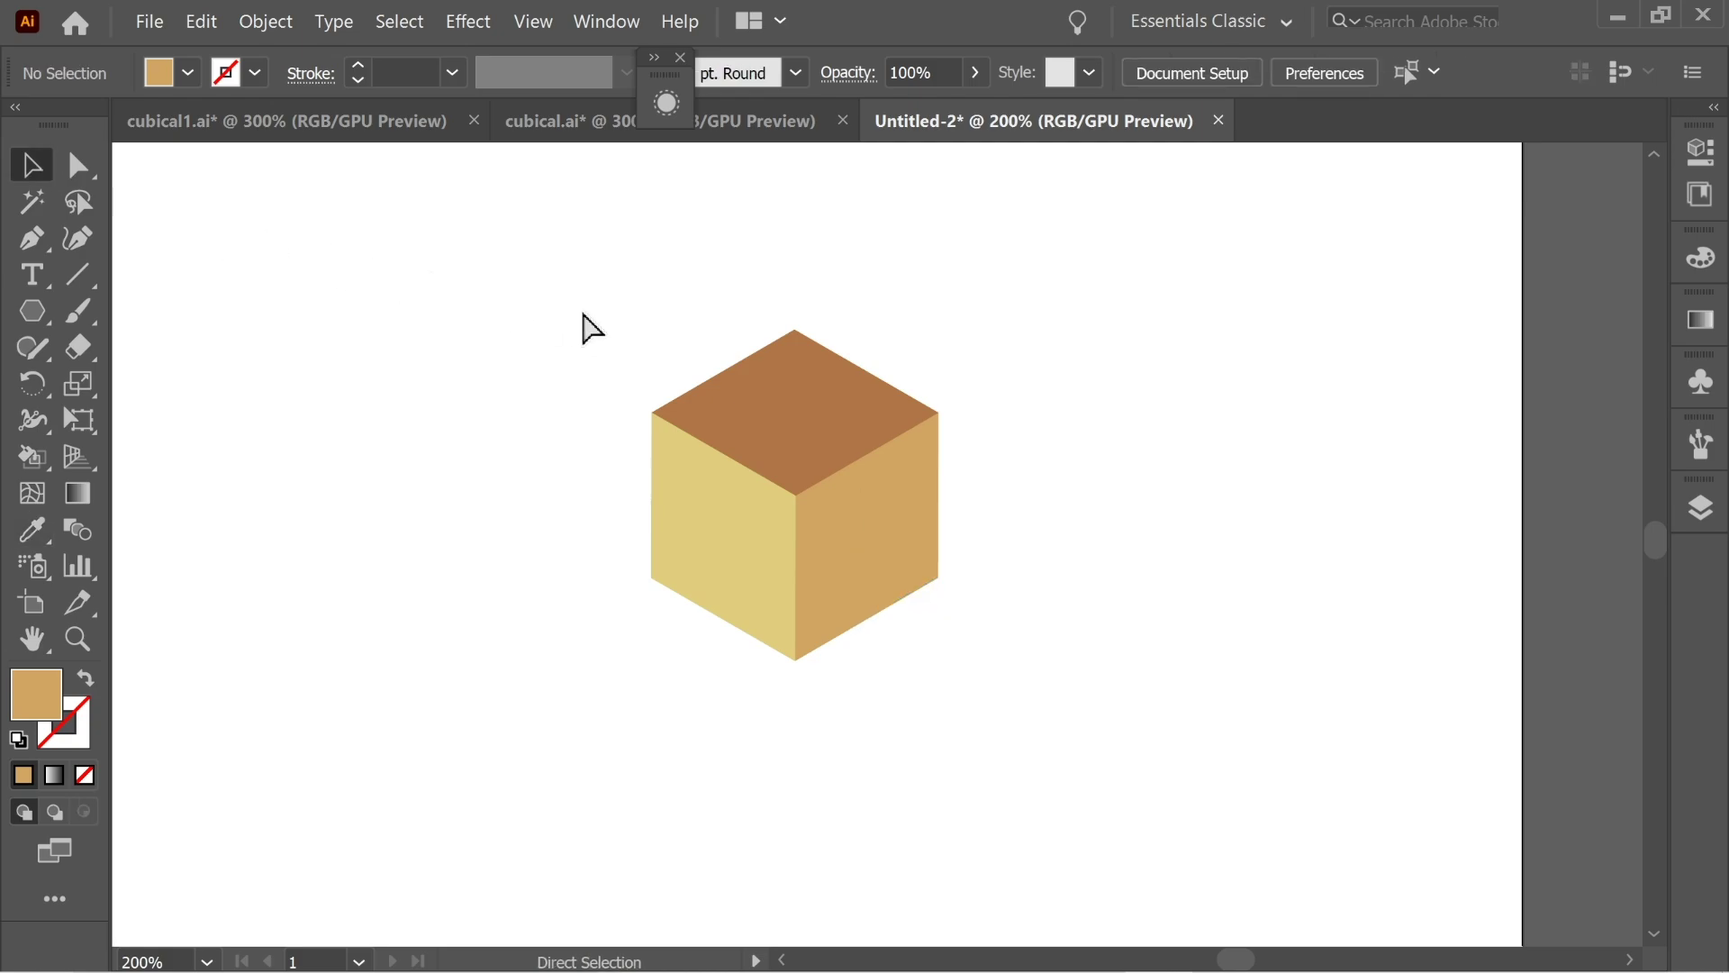
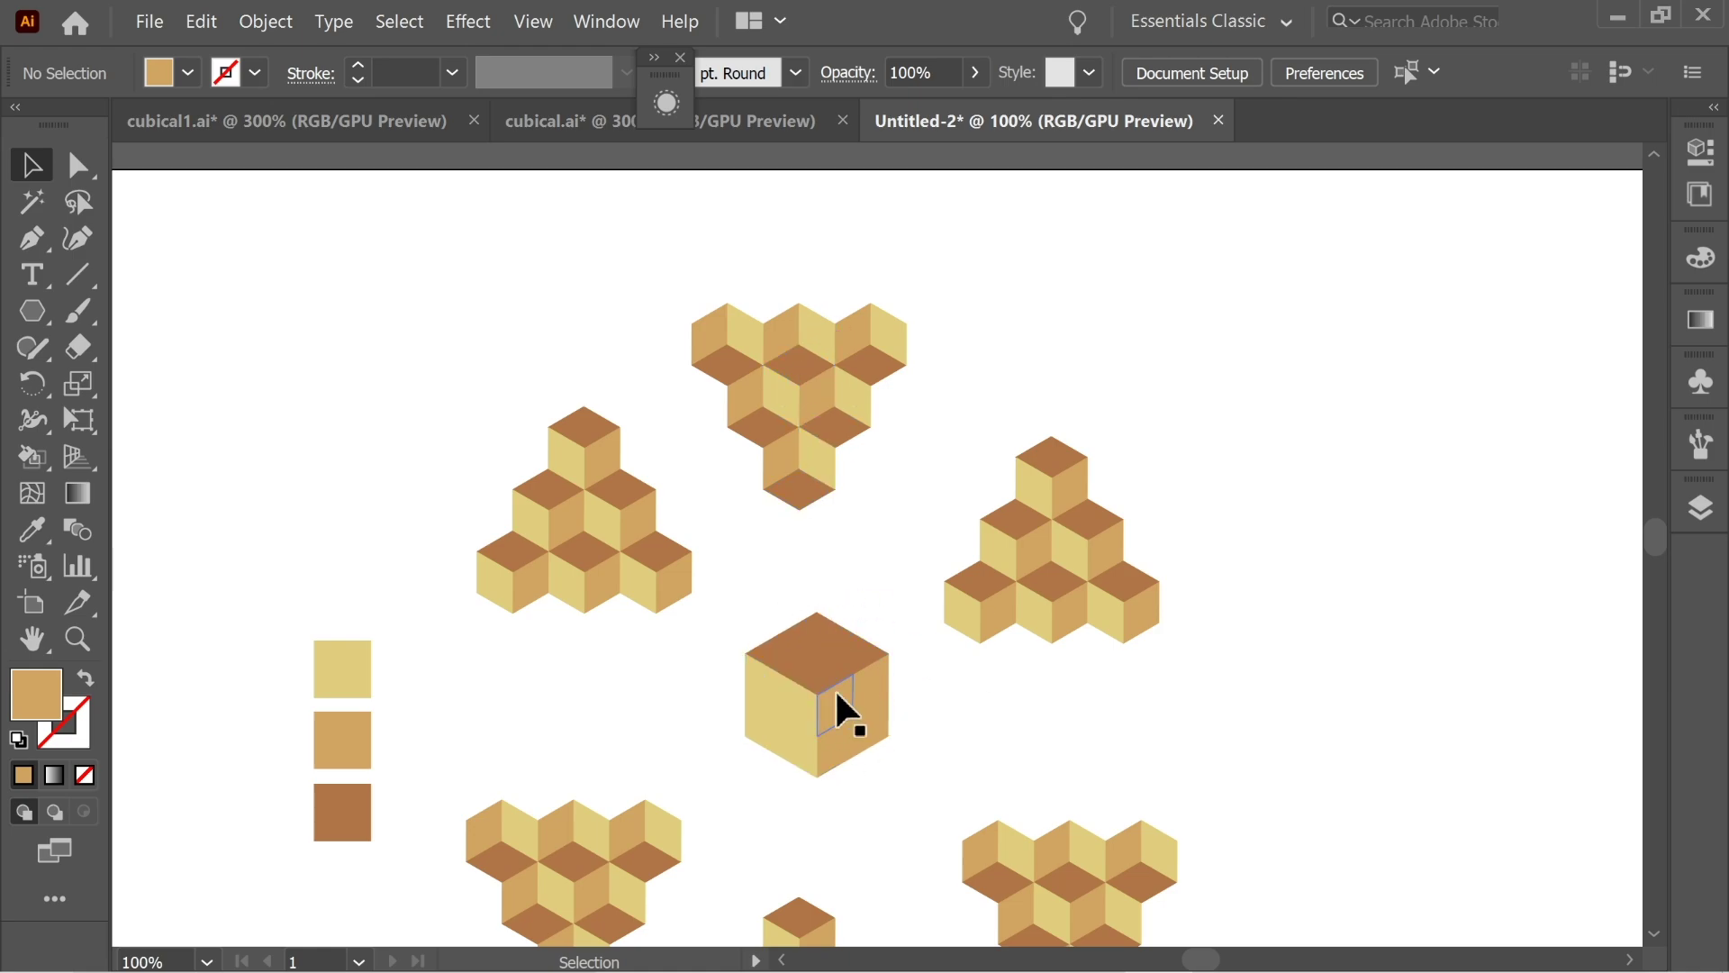
pyautogui.moveTo(819, 486); pyautogui.dragTo(798, 488)
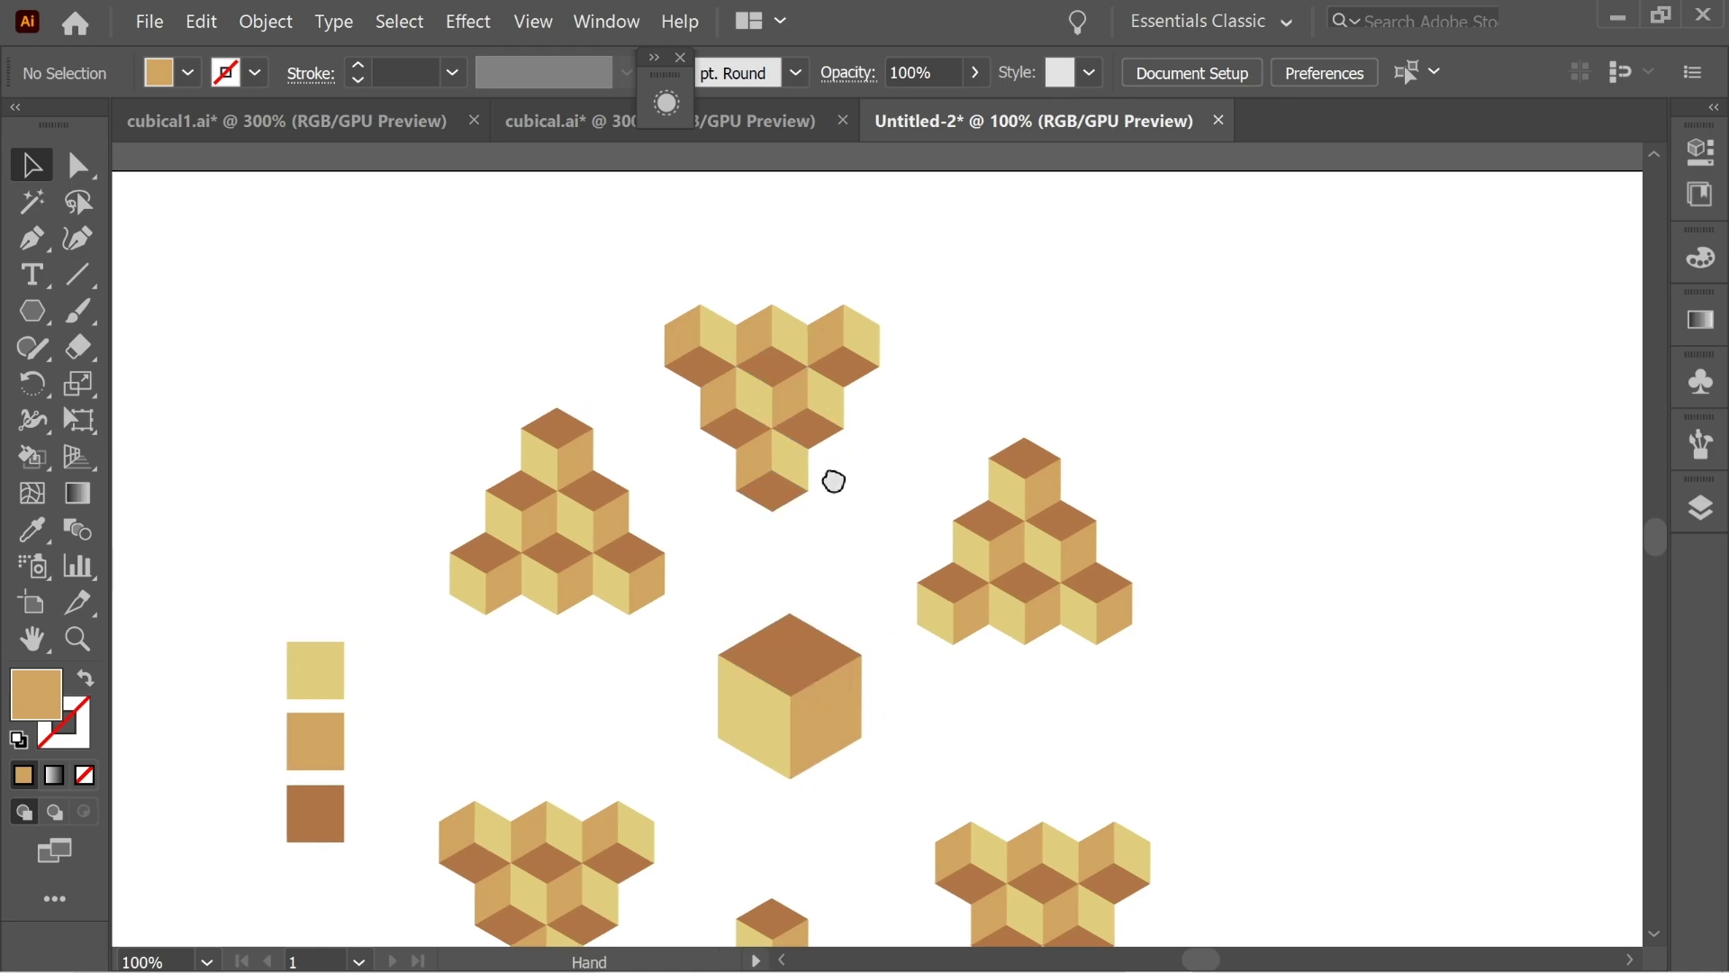
# Select the six light yellow left-facing tiles of the upper-right pyramid.
pyautogui.scroll(-3, 933, 518)
pyautogui.scroll(3, 1035, 571)
pyautogui.hscroll(2, 1035, 571)
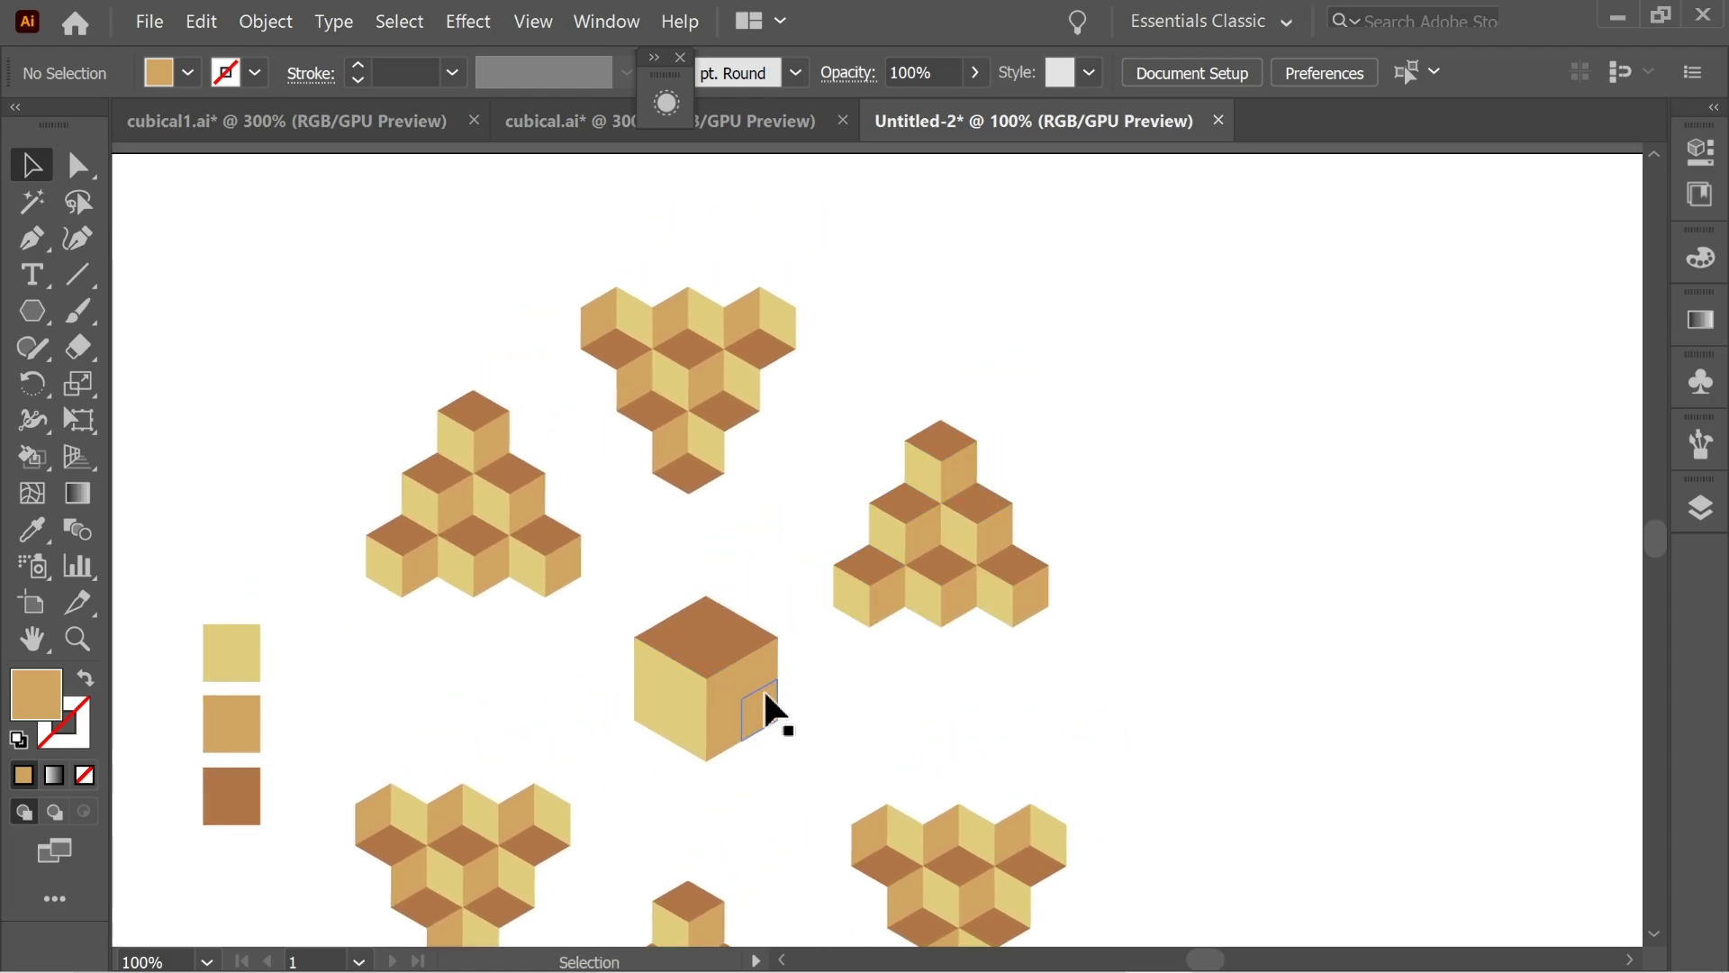
pyautogui.moveTo(788, 484); pyautogui.dragTo(807, 498)
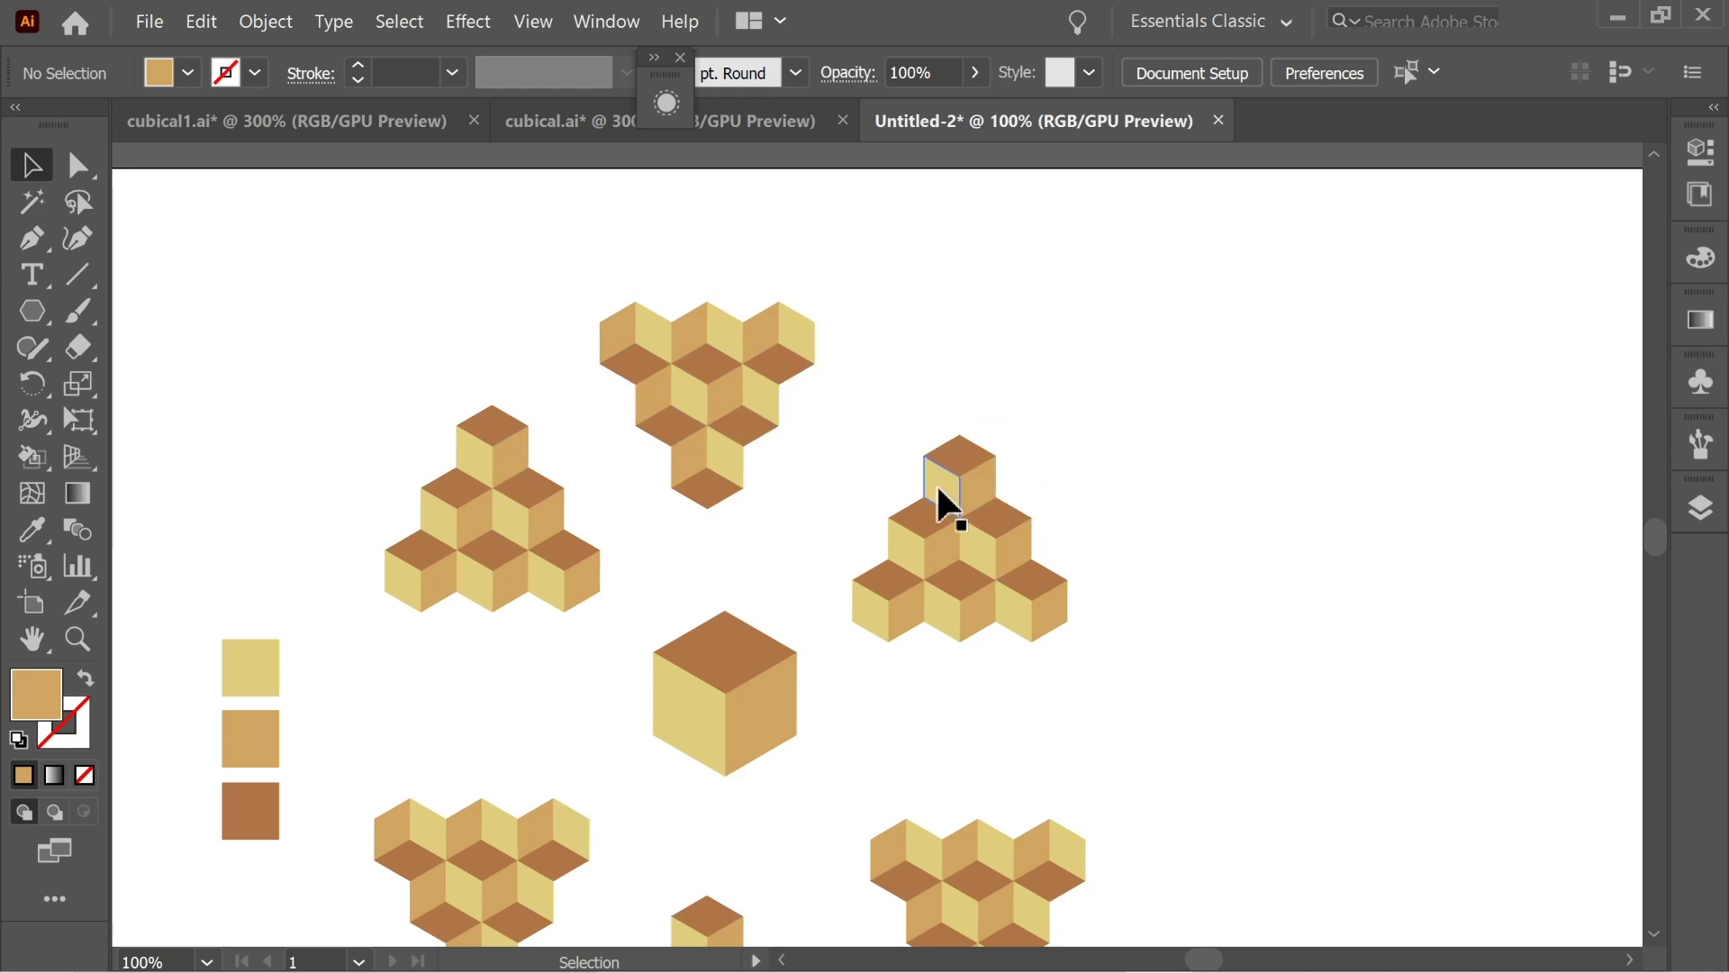
pyautogui.moveTo(937, 483); pyautogui.dragTo(829, 430)
pyautogui.click(829, 432)
pyautogui.keyDown('shift'); pyautogui.click(870, 501); pyautogui.keyUp('shift')
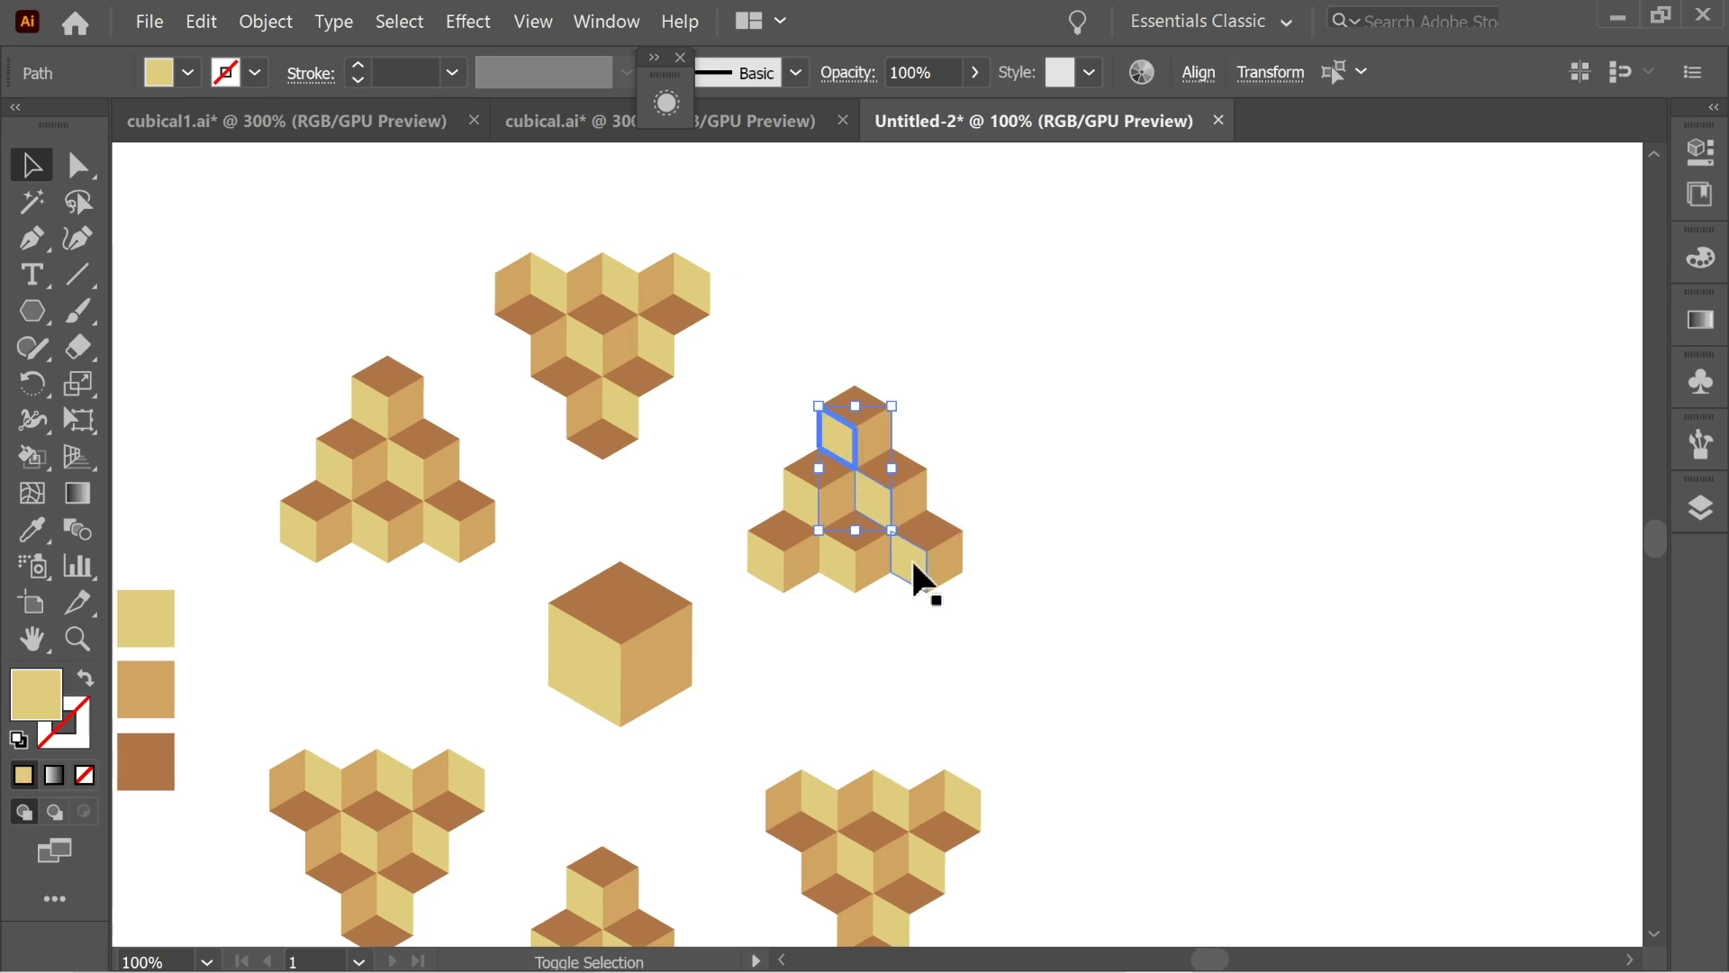
pyautogui.keyDown('shift'); pyautogui.click(910, 560); pyautogui.keyUp('shift')
pyautogui.keyDown('shift'); pyautogui.click(840, 565); pyautogui.keyUp('shift')
pyautogui.keyDown('shift'); pyautogui.click(765, 570); pyautogui.keyUp('shift')
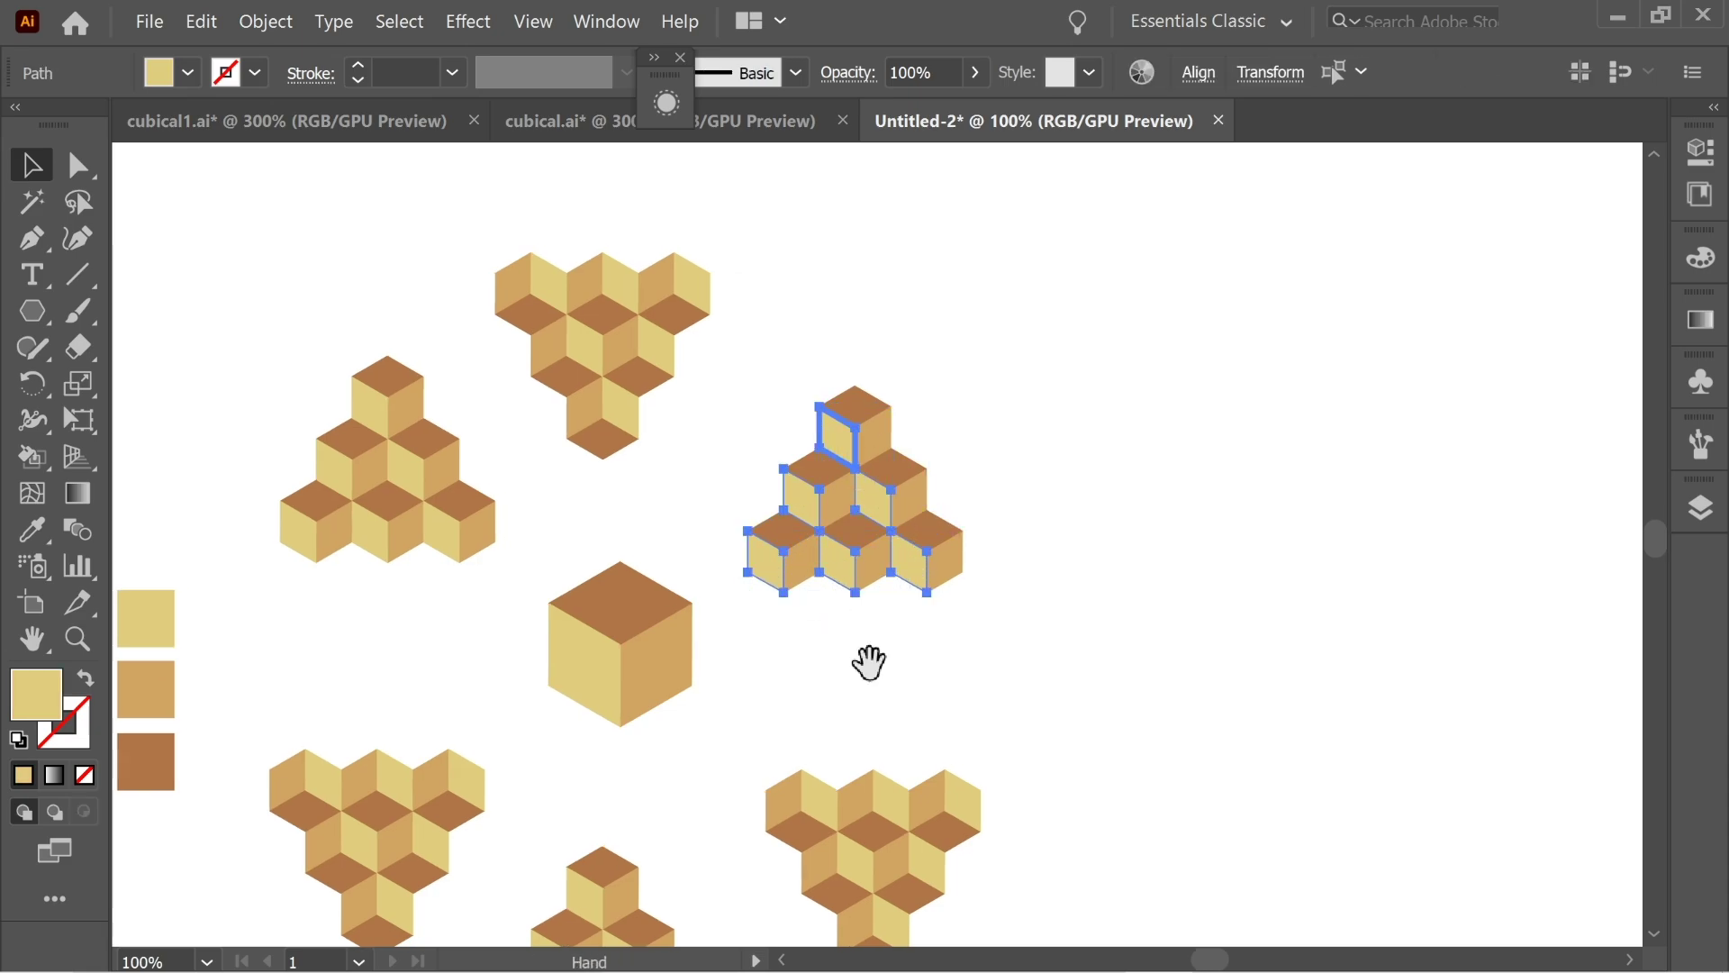
# Add the tan left-facing tiles of the lower-right inverted pyramid and the light yellow right-facing tiles of the lower-left one to the selection.
pyautogui.moveTo(872, 660); pyautogui.dragTo(844, 528)
pyautogui.keyDown('shift'); pyautogui.click(903, 672); pyautogui.keyUp('shift')
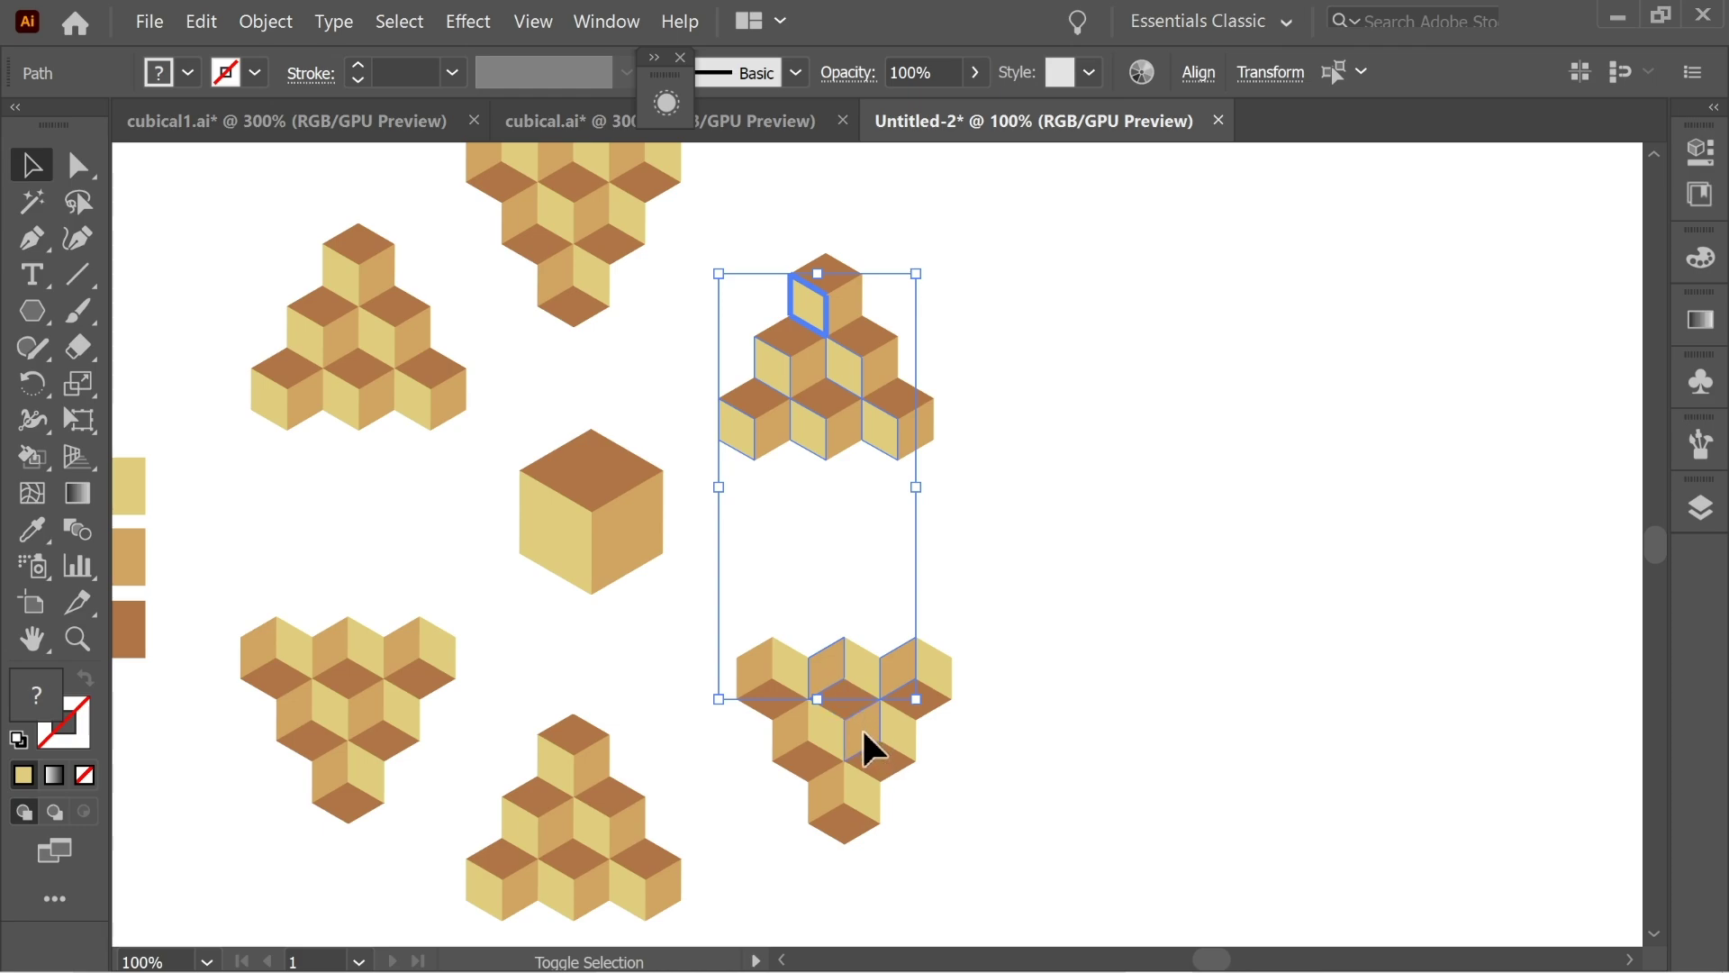
pyautogui.keyDown('shift'); pyautogui.click(796, 734); pyautogui.keyUp('shift')
pyautogui.keyDown('shift'); pyautogui.click(824, 788); pyautogui.keyUp('shift')
pyautogui.keyDown('shift'); pyautogui.click(761, 671); pyautogui.keyUp('shift')
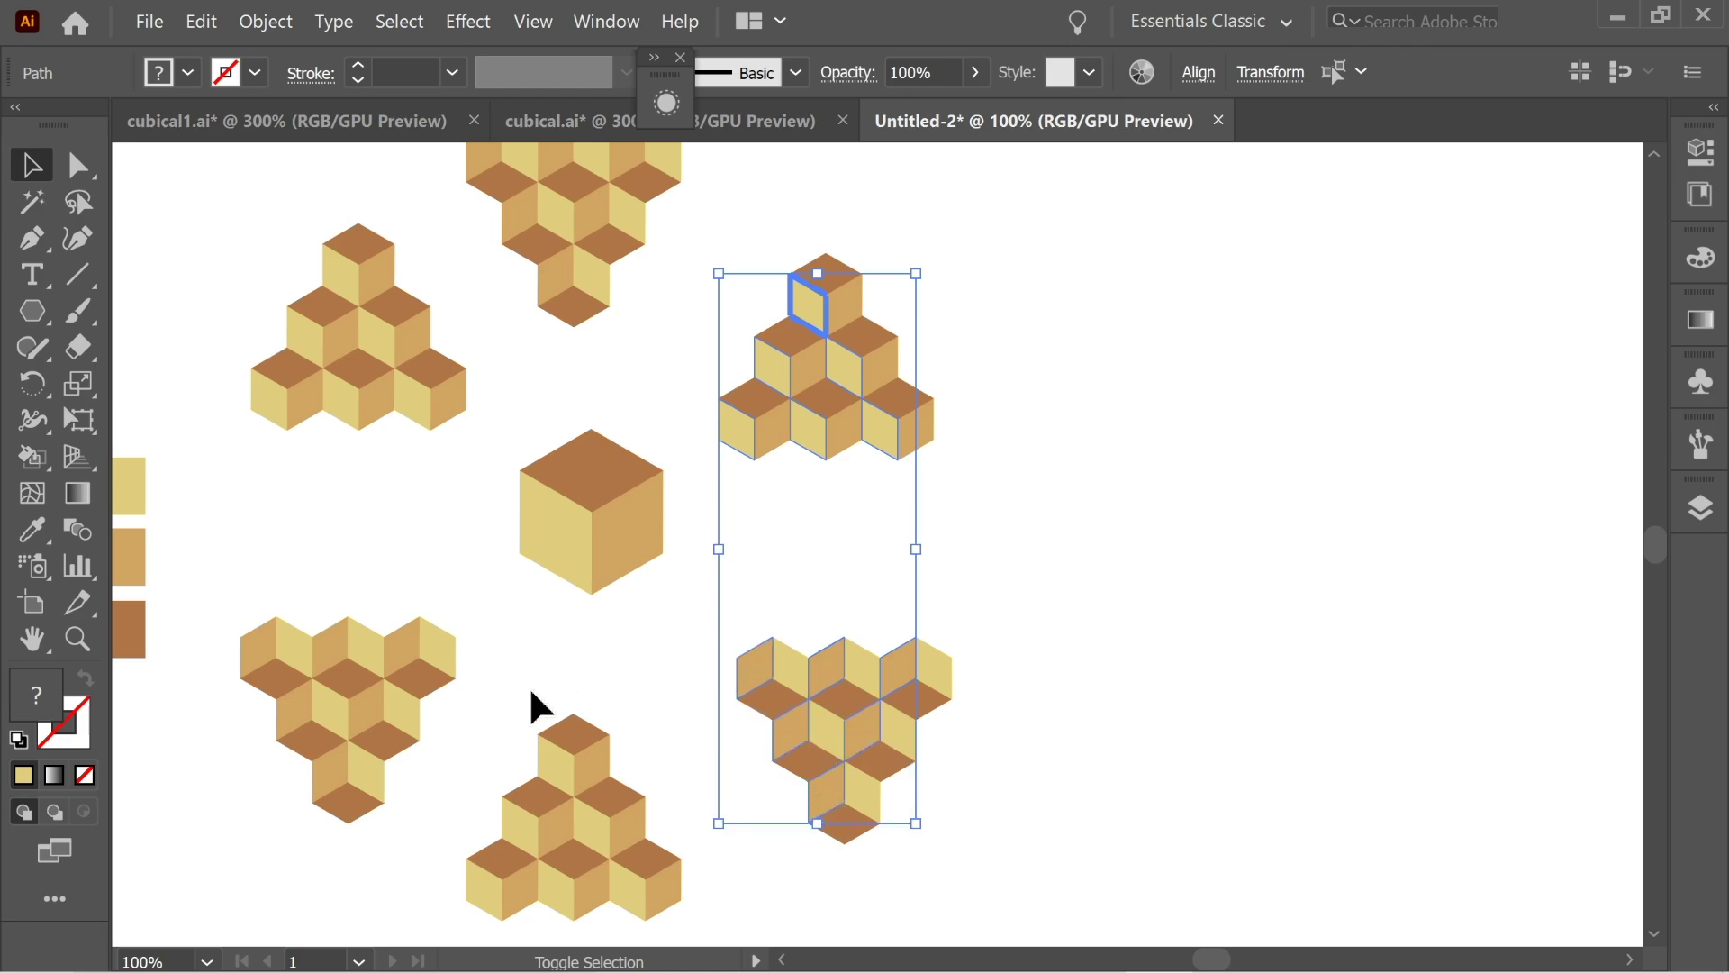
pyautogui.keyDown('shift'); pyautogui.click(450, 653); pyautogui.keyUp('shift')
pyautogui.keyDown('shift'); pyautogui.click(387, 743); pyautogui.keyUp('shift')
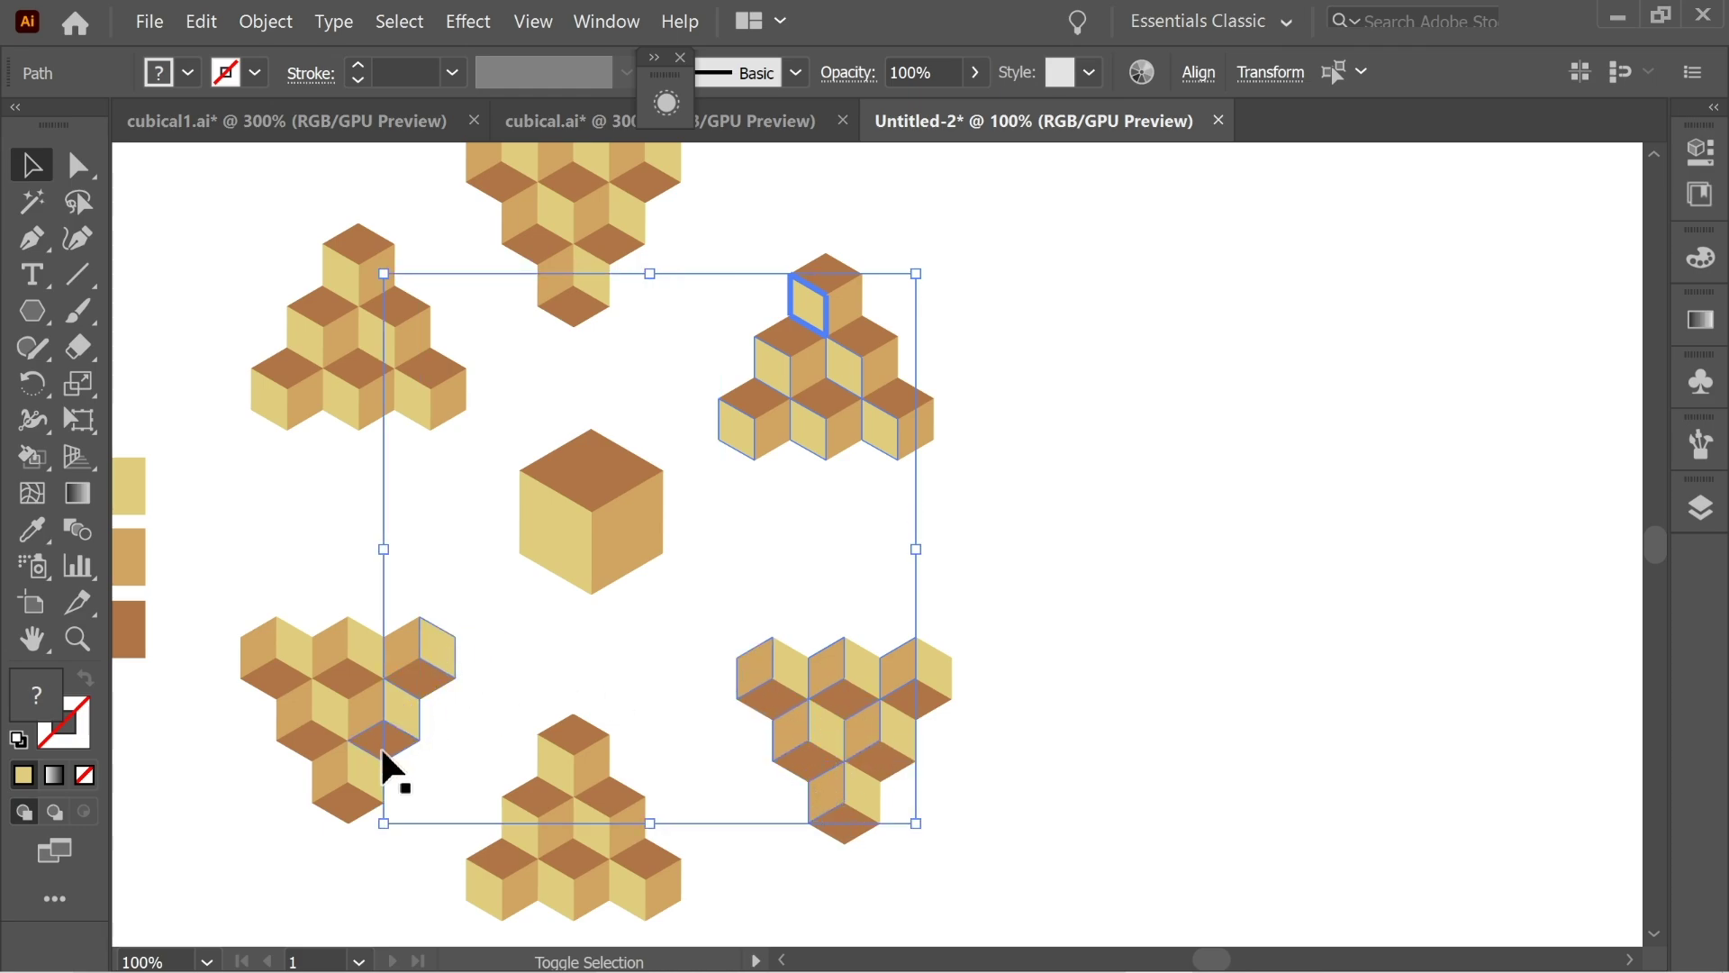
pyautogui.keyDown('shift'); pyautogui.click(347, 739); pyautogui.keyUp('shift')
pyautogui.keyDown('shift'); pyautogui.click(320, 662); pyautogui.keyUp('shift')
pyautogui.keyDown('shift'); pyautogui.click(290, 646); pyautogui.keyUp('shift')
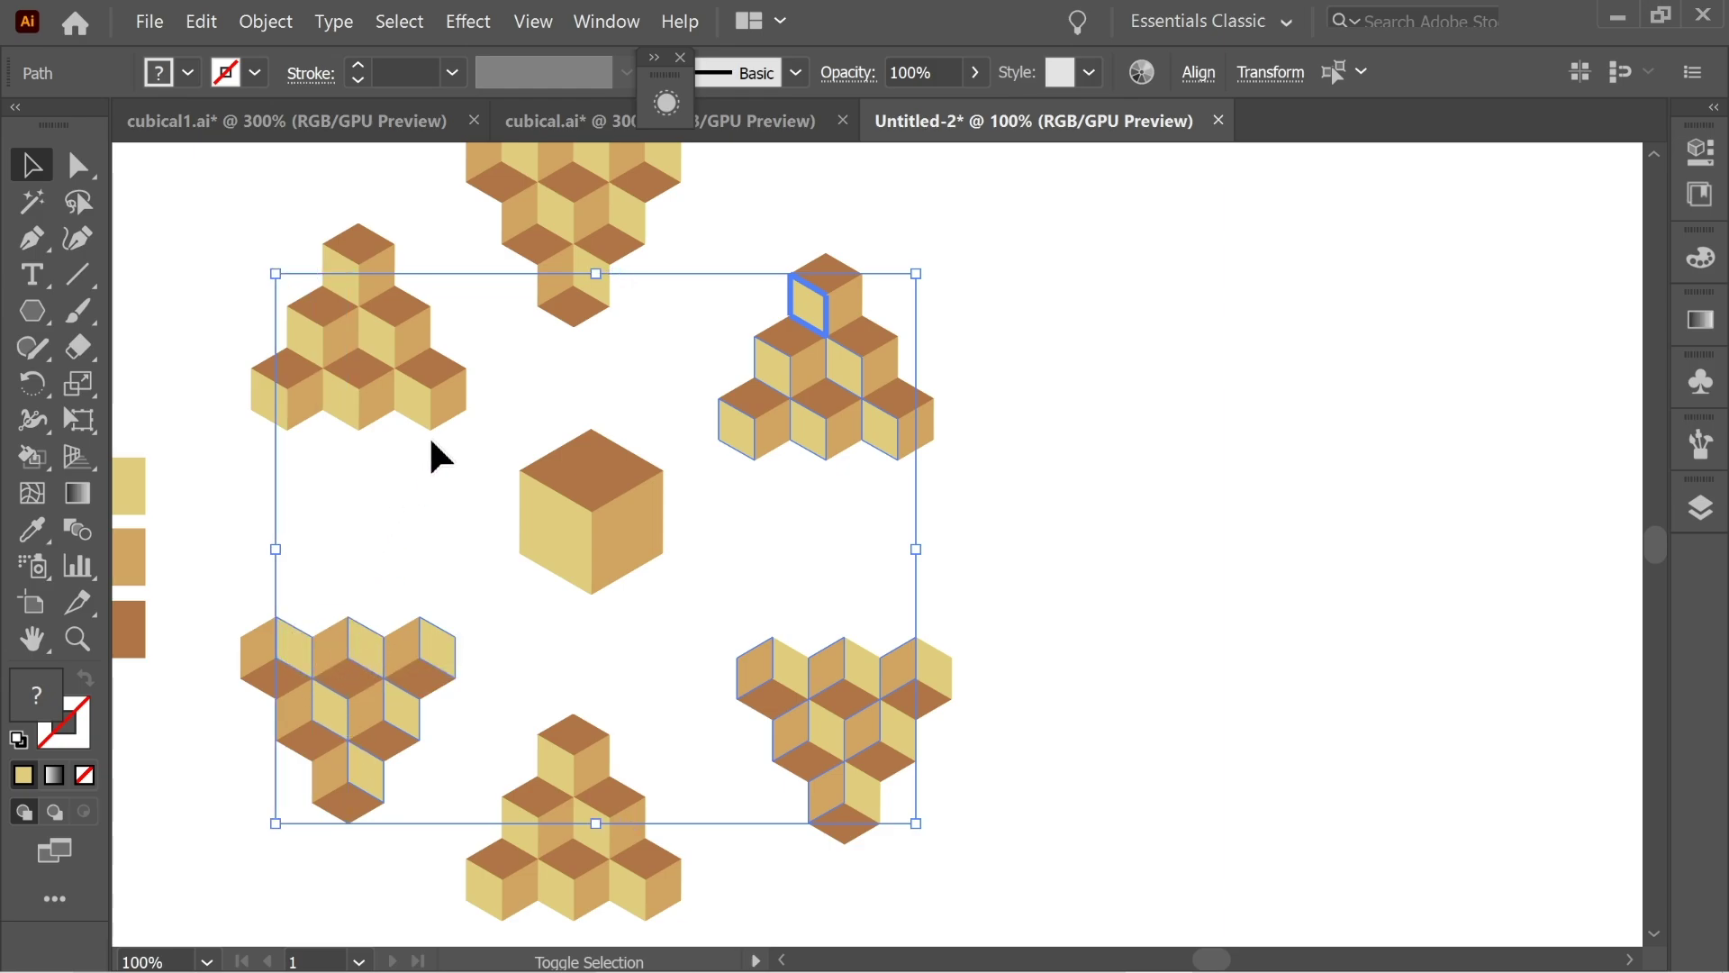
# Add the upper-left pyramid's tan right-facing tiles and recolor all selected tiles with the brown sampled from a top tile of the upper-right pyramid.
pyautogui.keyDown('shift'); pyautogui.click(415, 344); pyautogui.keyUp('shift')
pyautogui.keyDown('shift'); pyautogui.click(306, 401); pyautogui.keyUp('shift')
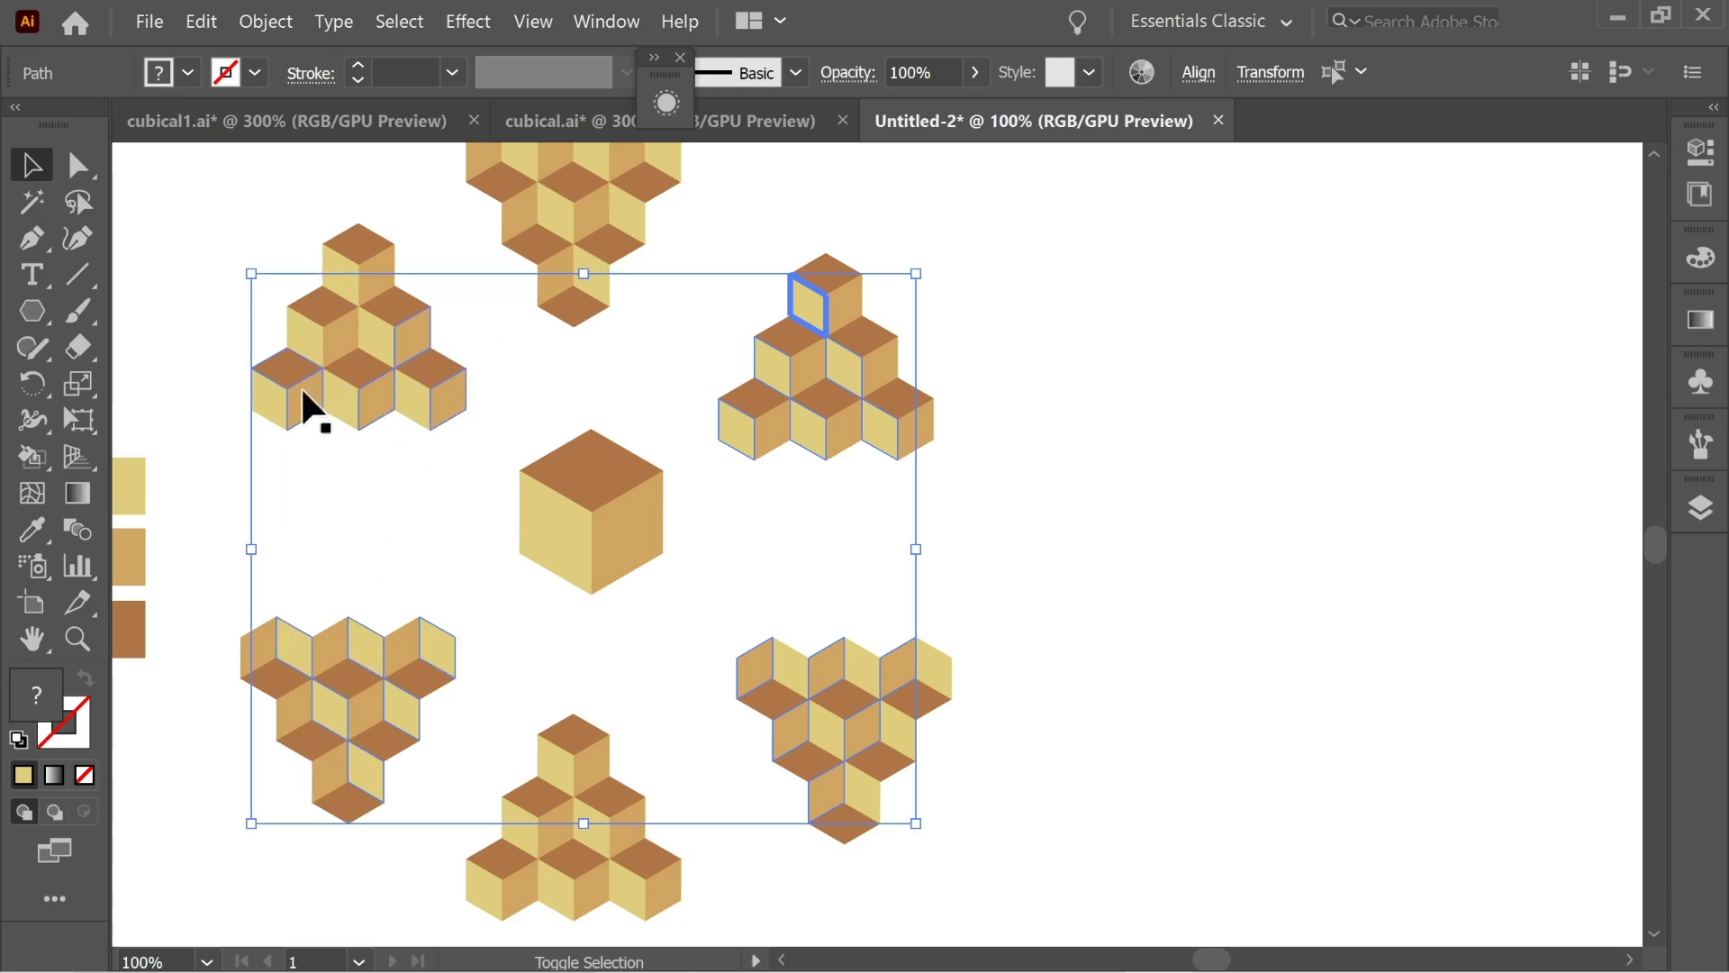
pyautogui.keyDown('shift'); pyautogui.click(343, 339); pyautogui.keyUp('shift')
pyautogui.keyDown('shift'); pyautogui.click(378, 293); pyautogui.keyUp('shift')
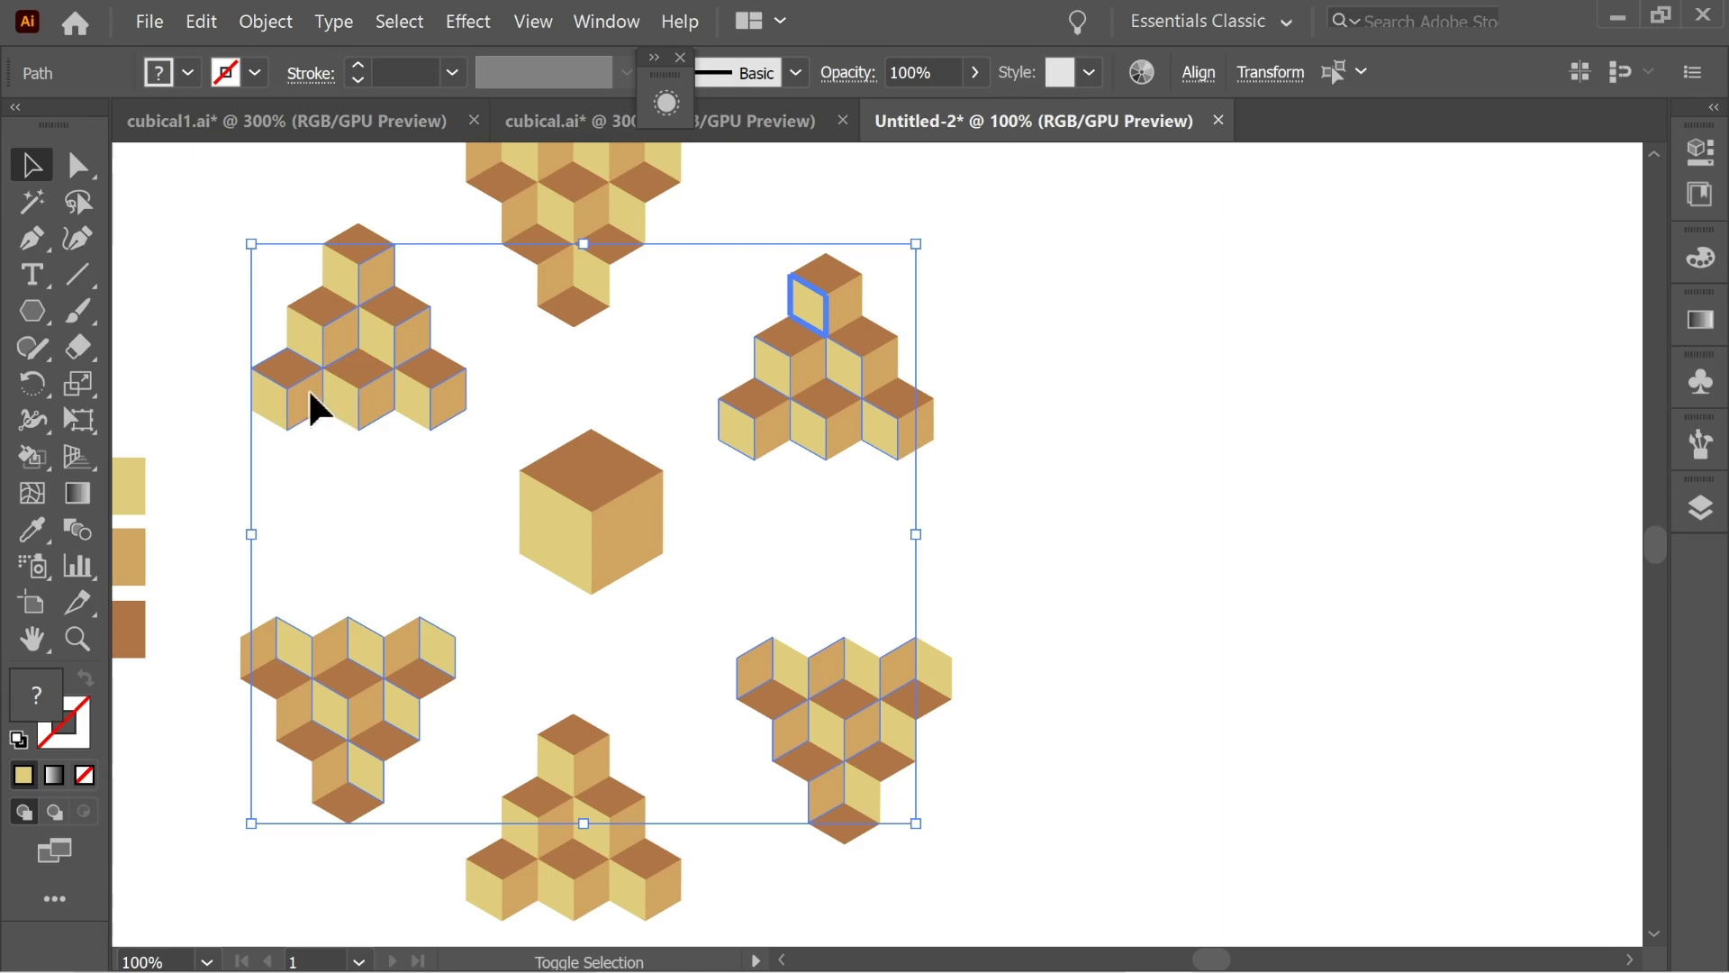
pyautogui.press('i')
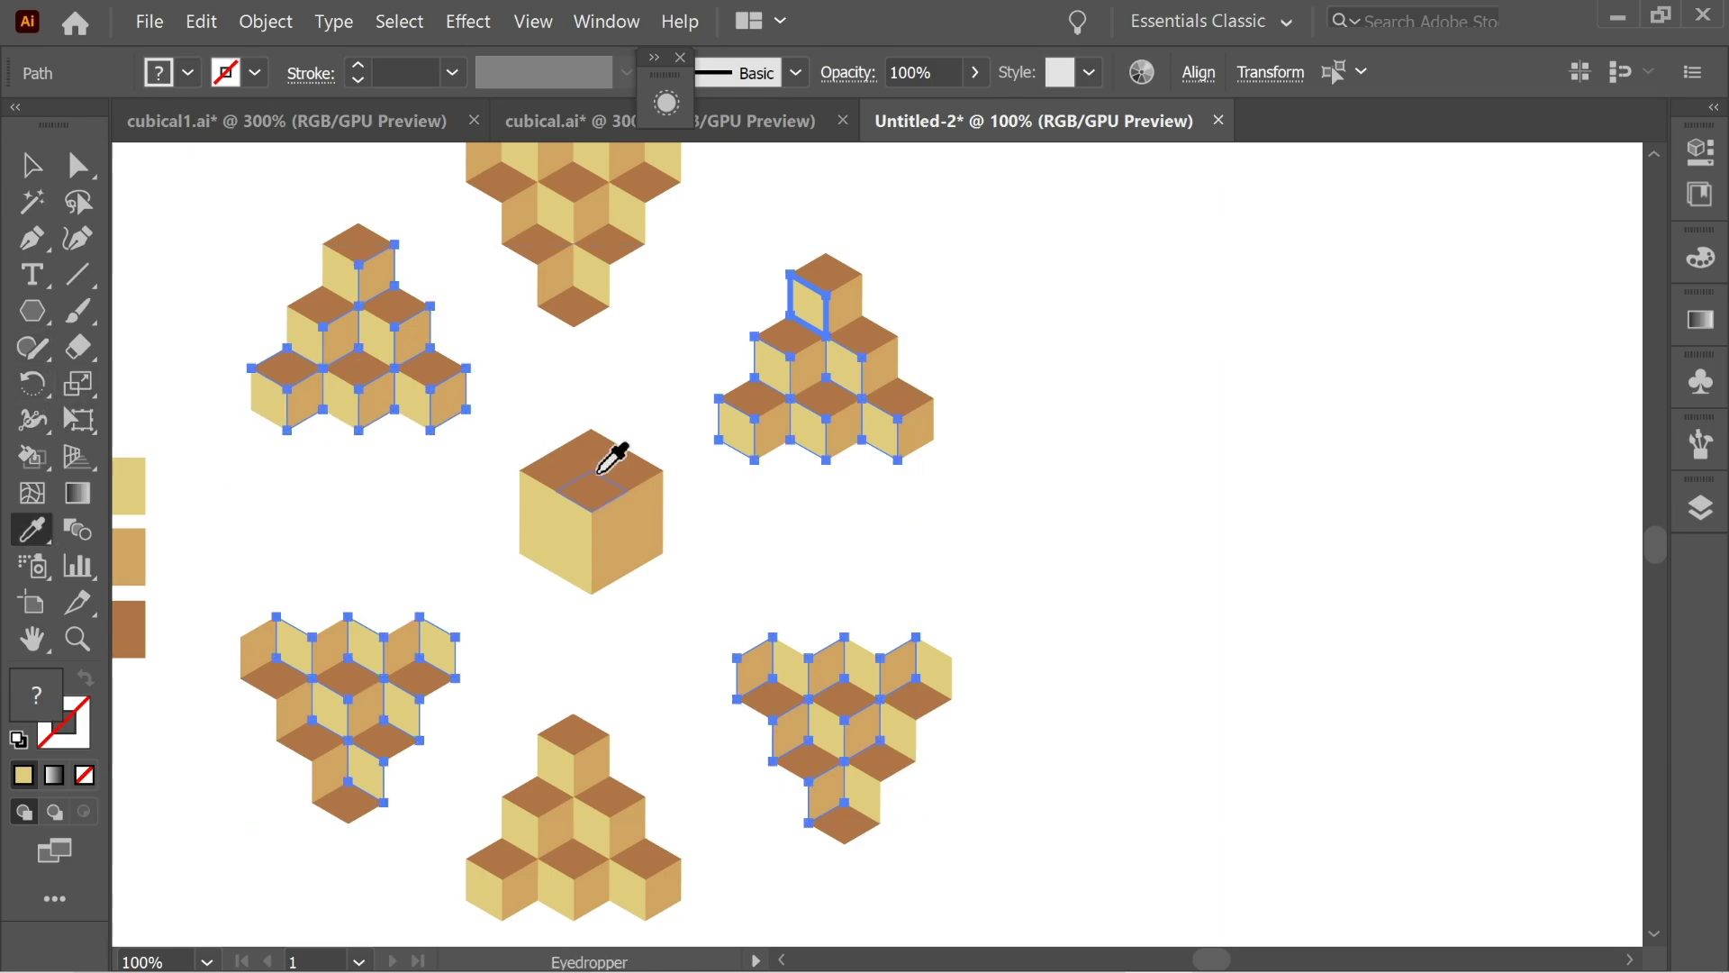
pyautogui.click(744, 391)
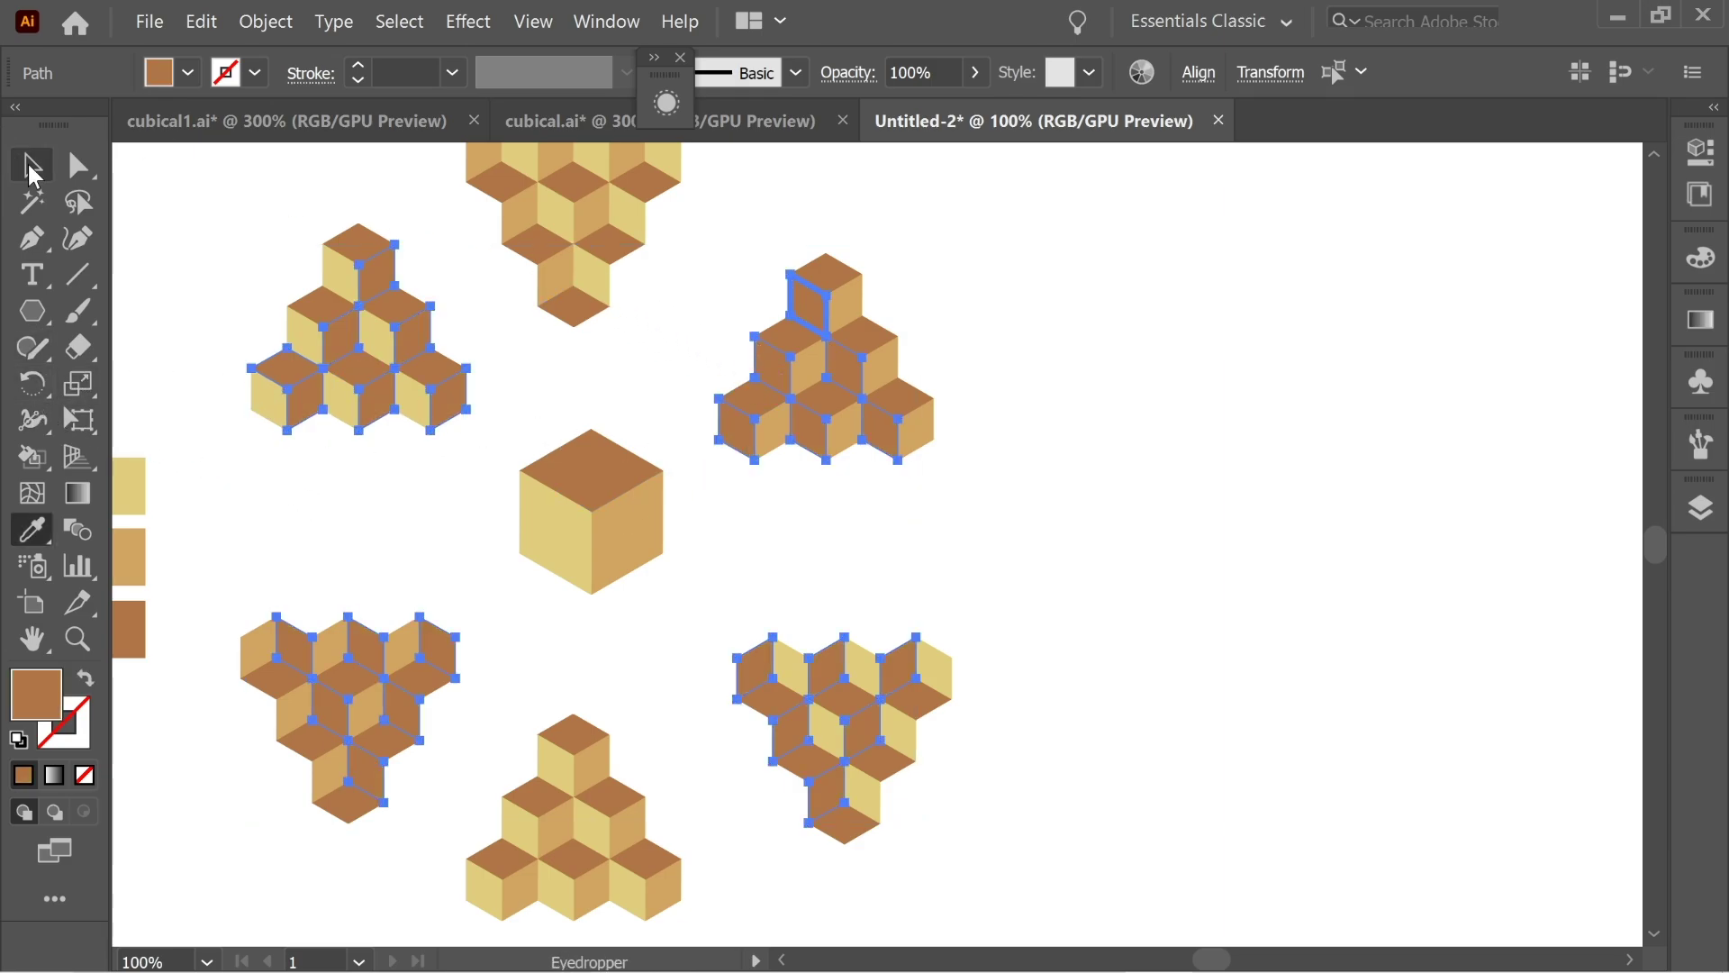
pyautogui.click(31, 165)
pyautogui.click(165, 259)
# Select the six tan right-facing tiles of the upper-right pyramid.
pyautogui.scroll(2, 416, 355)
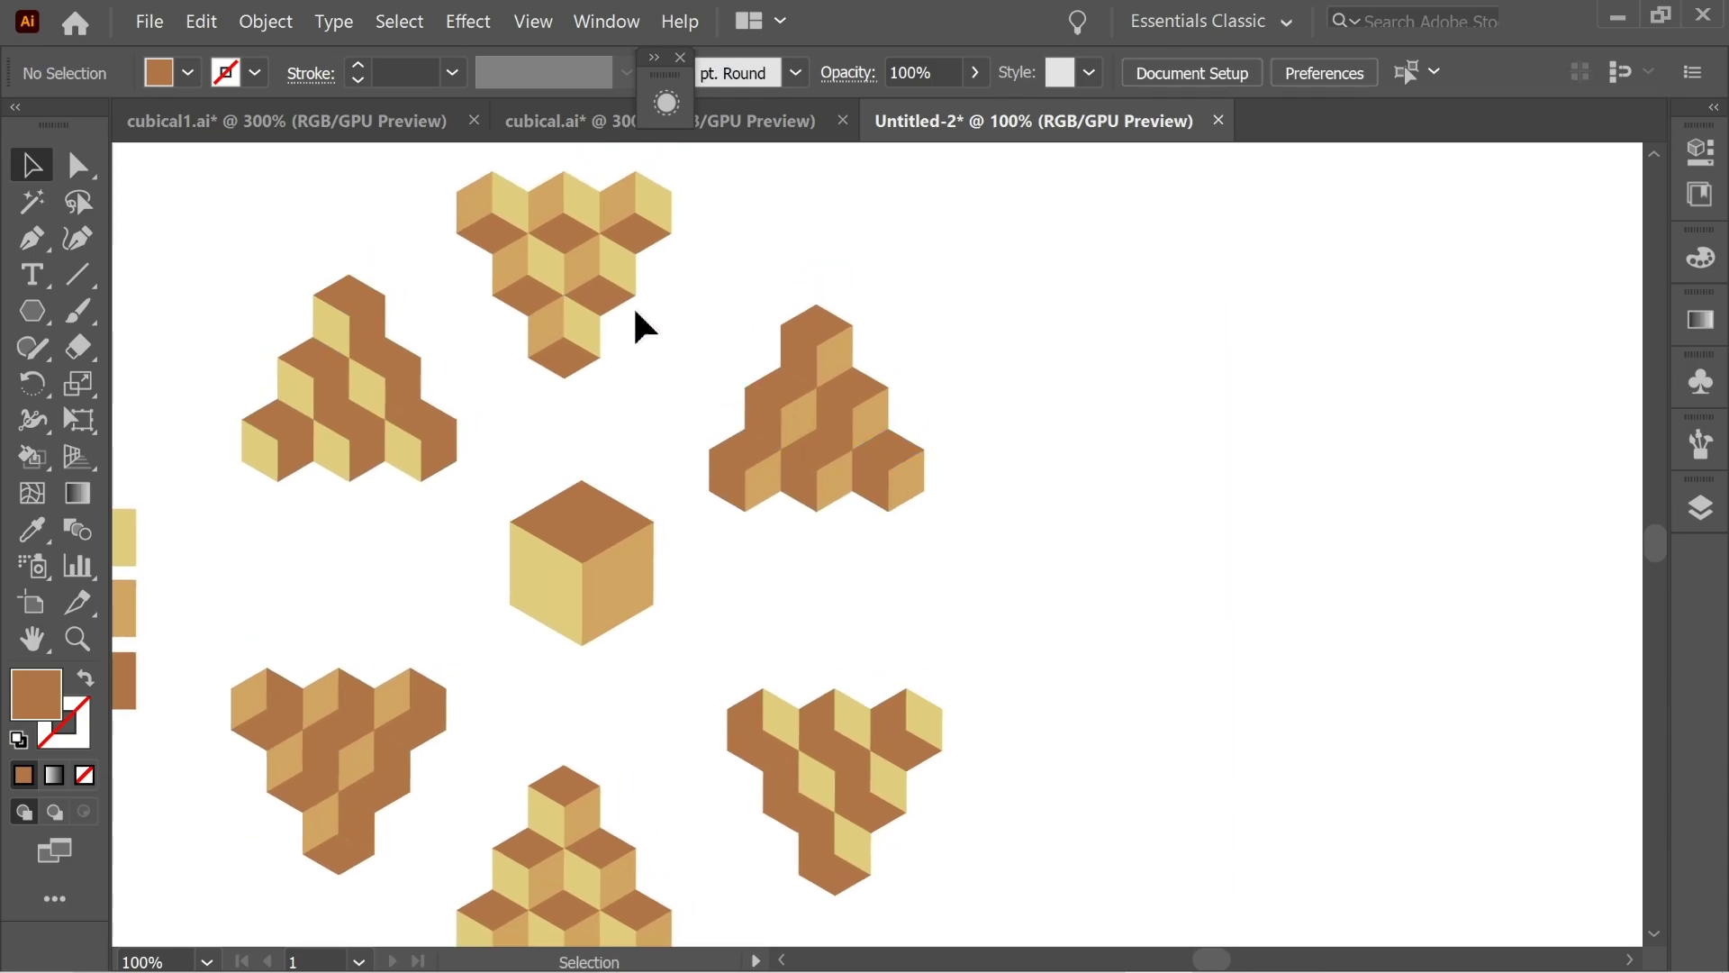
pyautogui.hscroll(2, 877, 613)
pyautogui.click(750, 369)
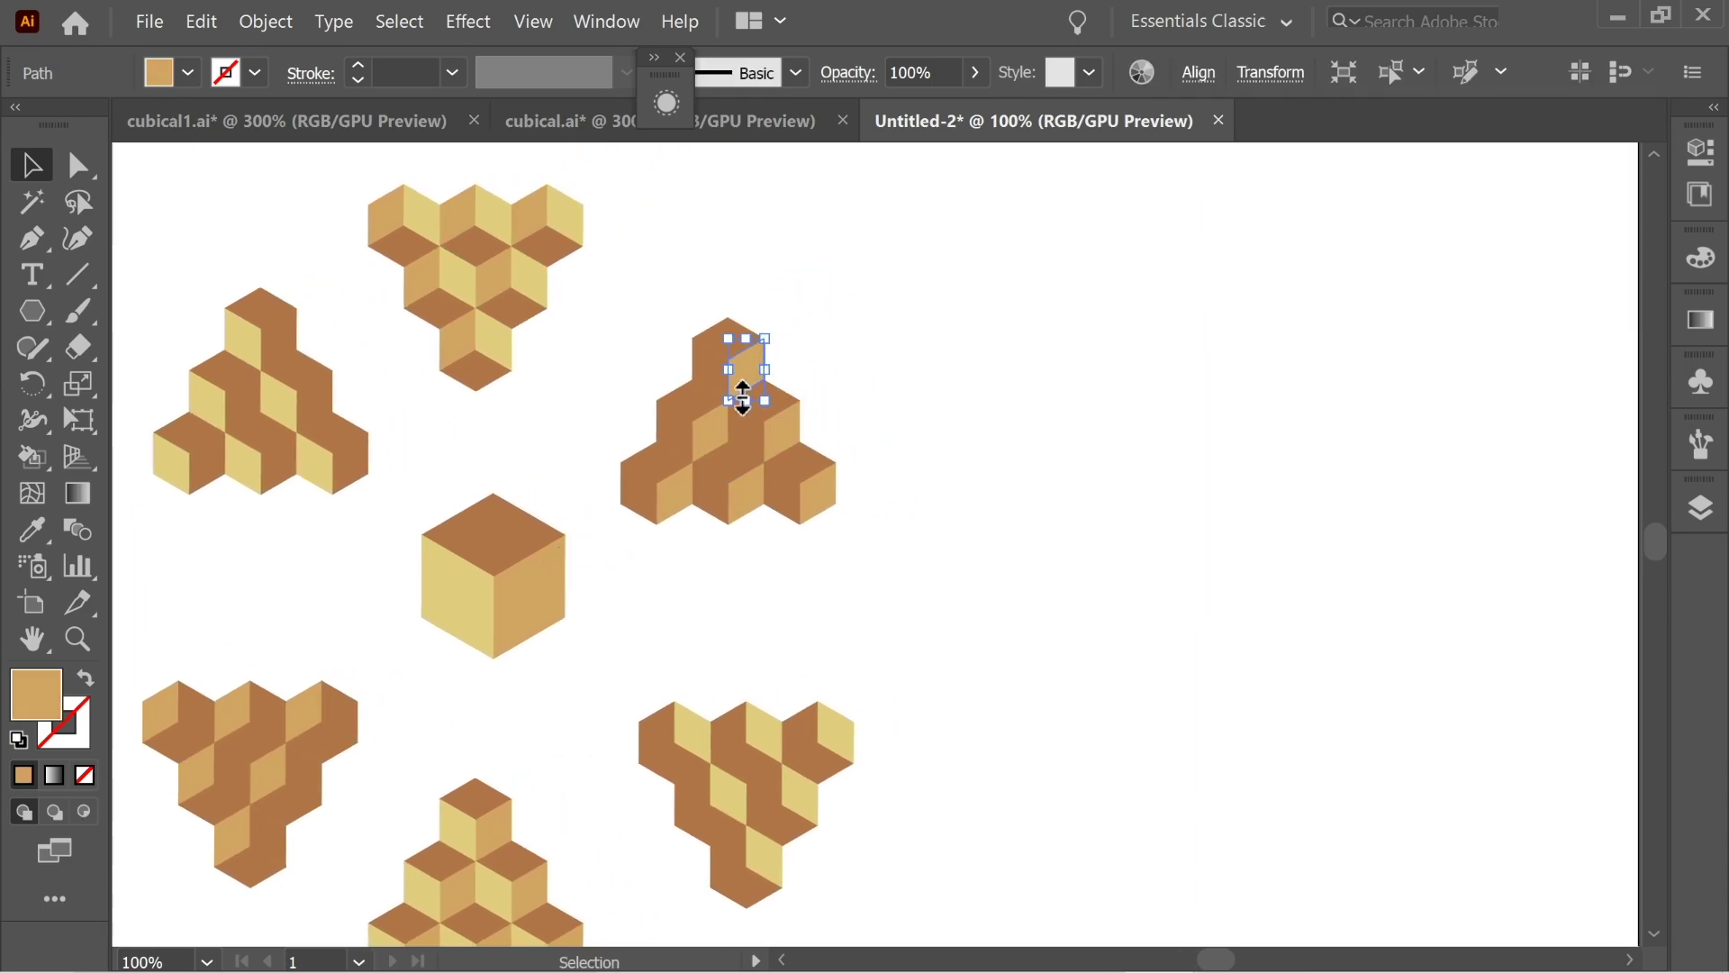
pyautogui.keyDown('shift'); pyautogui.click(711, 431); pyautogui.keyUp('shift')
pyautogui.keyDown('shift'); pyautogui.click(678, 497); pyautogui.keyUp('shift')
pyautogui.keyDown('shift'); pyautogui.click(742, 493); pyautogui.keyUp('shift')
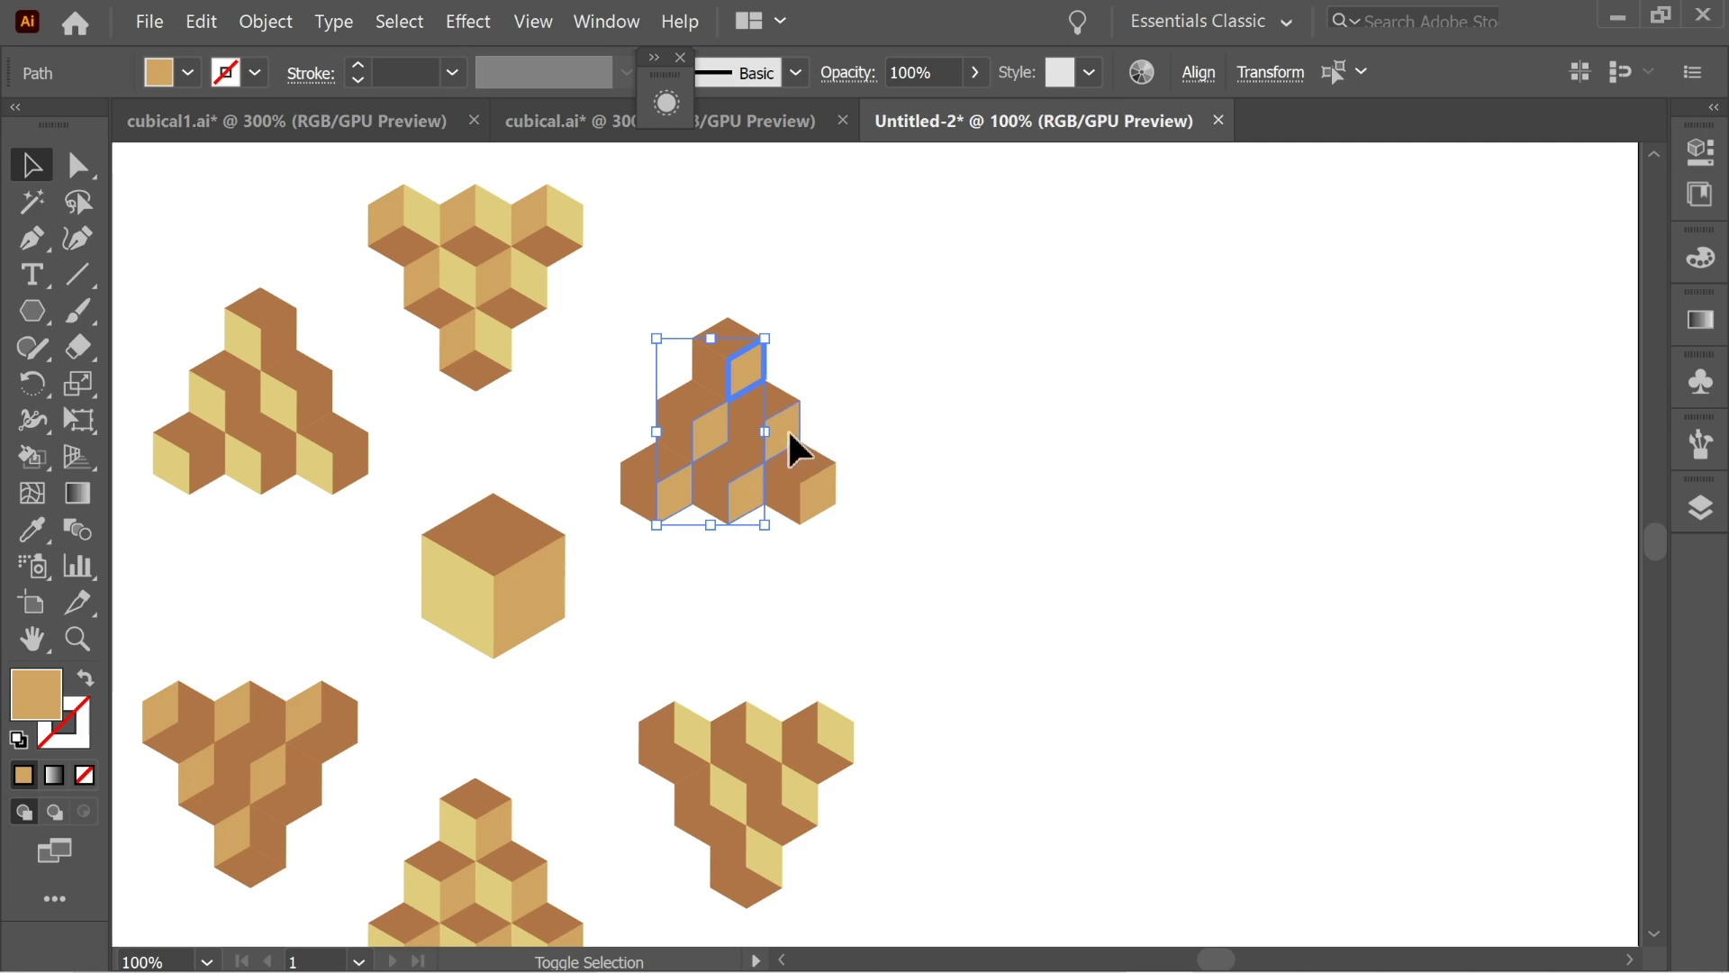
pyautogui.keyDown('shift'); pyautogui.click(819, 496); pyautogui.keyUp('shift')
# Add the brown underside tiles of the lower-right inverted pyramid and the tan left-facing tiles of the lower-left one to the selection.
pyautogui.scroll(-5, 760, 471)
pyautogui.hscroll(-3, 760, 471)
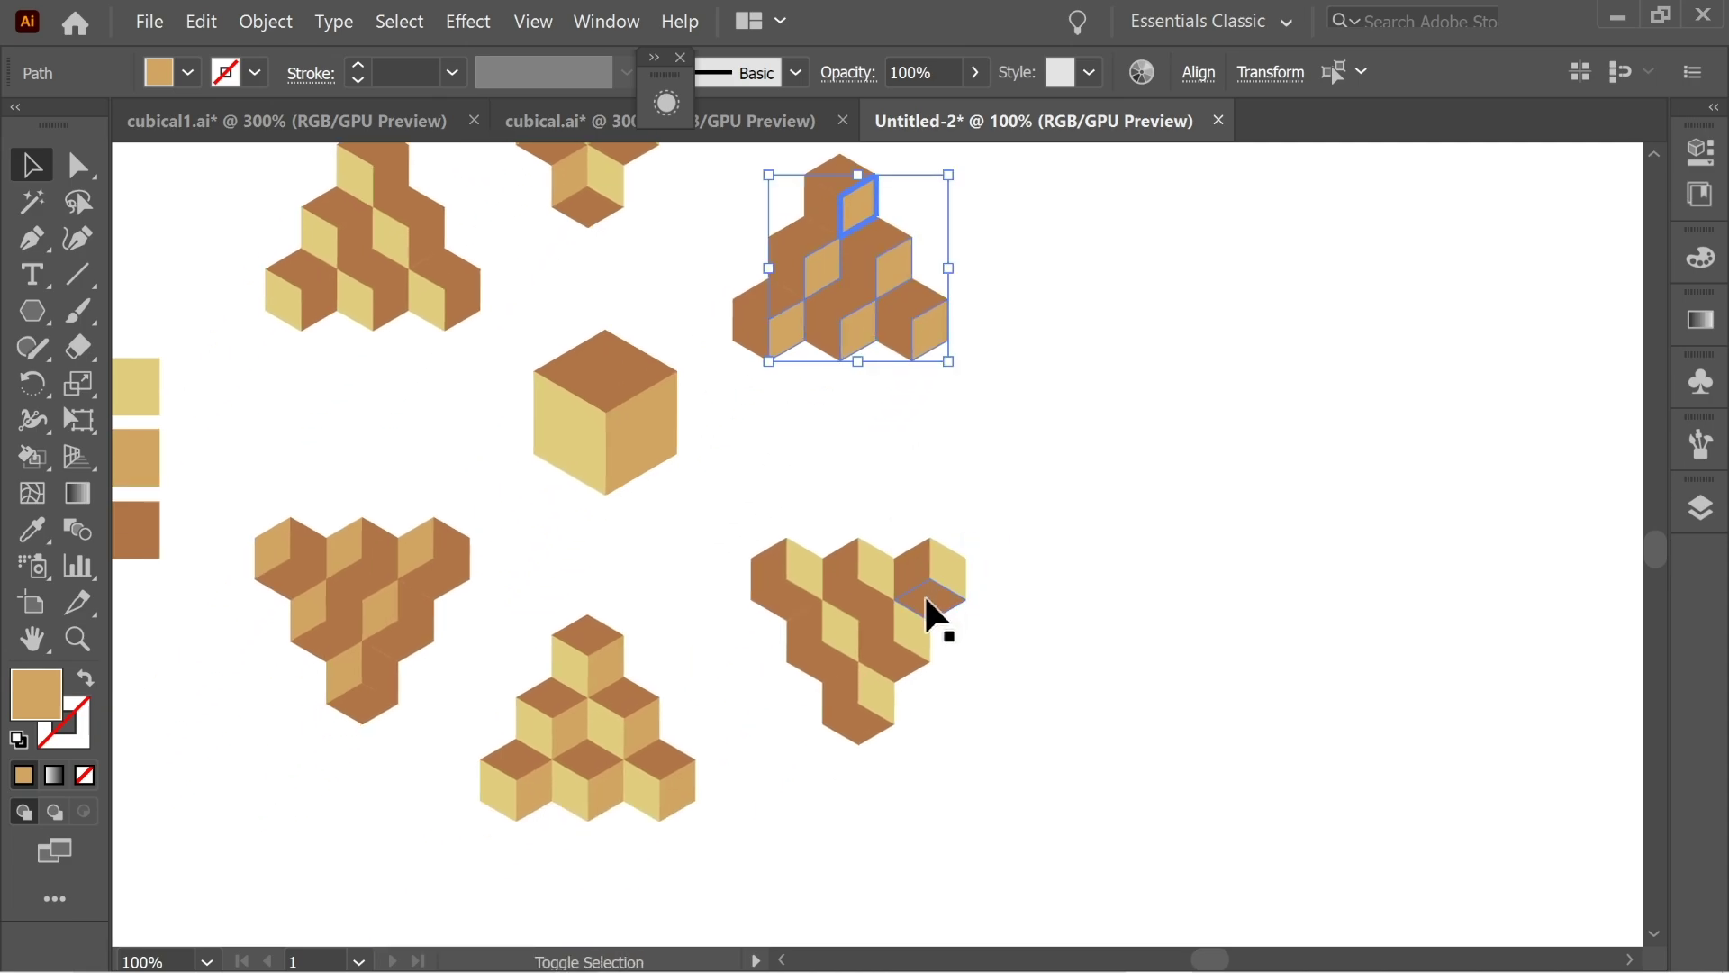
pyautogui.keyDown('shift'); pyautogui.click(927, 600); pyautogui.keyUp('shift')
pyautogui.keyDown('shift'); pyautogui.click(861, 601); pyautogui.keyUp('shift')
pyautogui.keyDown('shift'); pyautogui.click(790, 611); pyautogui.keyUp('shift')
pyautogui.keyDown('shift'); pyautogui.click(892, 671); pyautogui.keyUp('shift')
pyautogui.keyDown('shift'); pyautogui.click(834, 656); pyautogui.keyUp('shift')
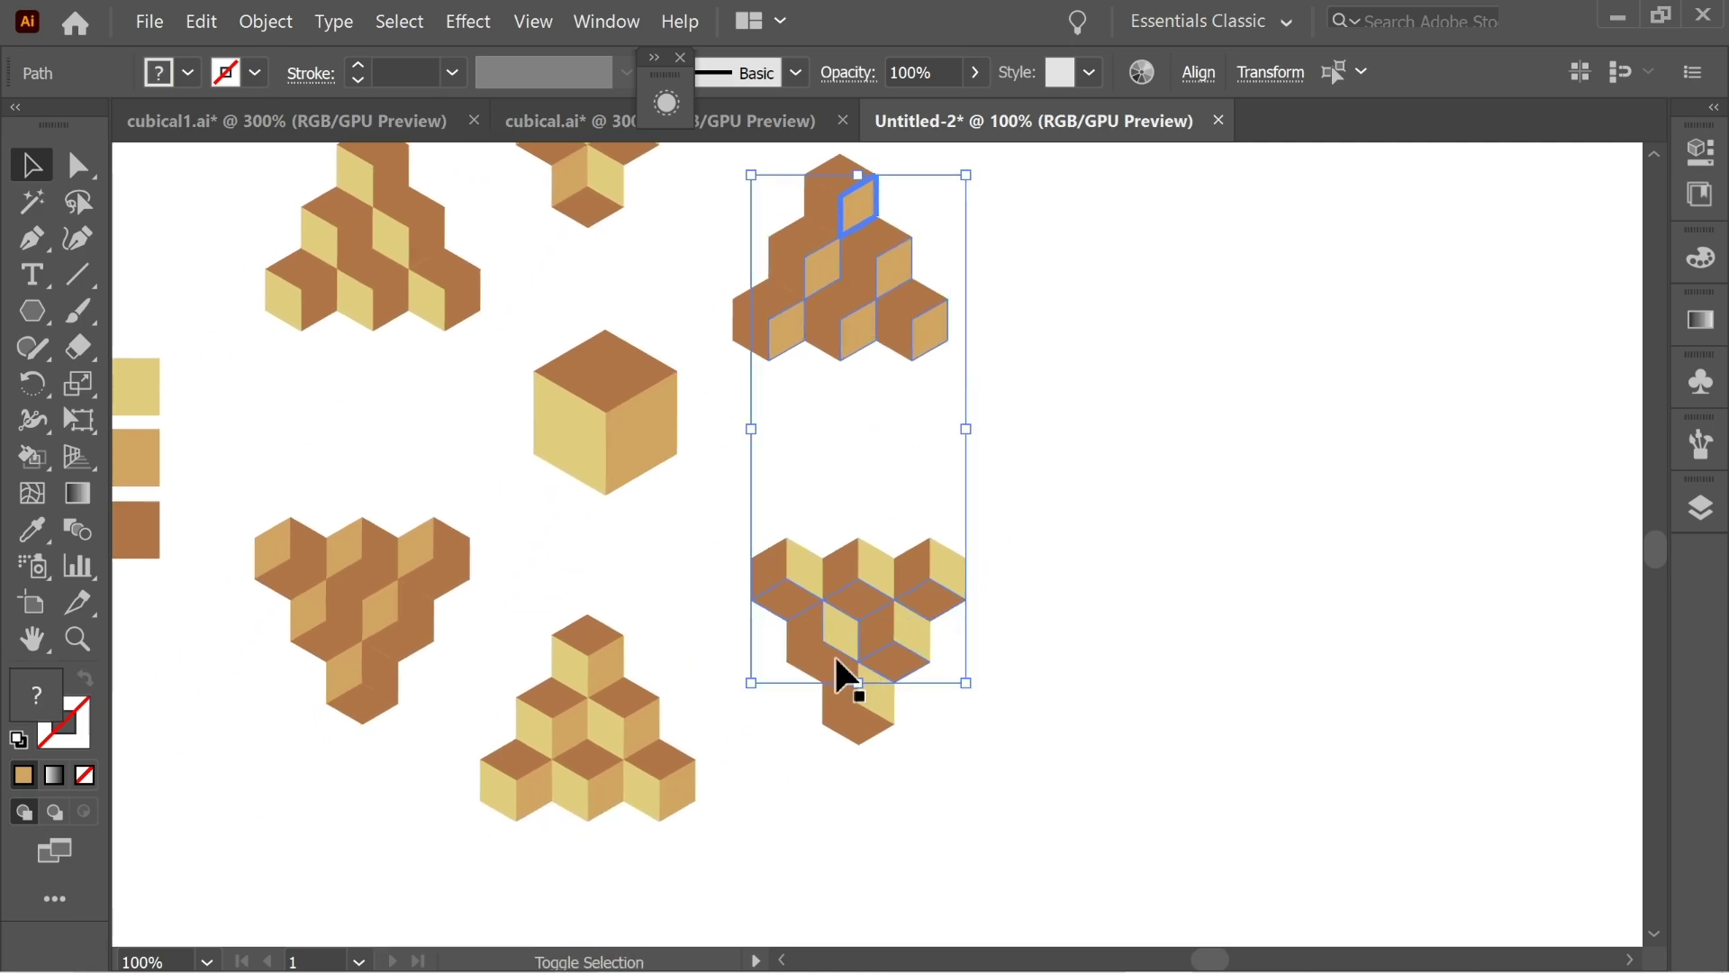
pyautogui.keyDown('shift'); pyautogui.click(868, 722); pyautogui.keyUp('shift')
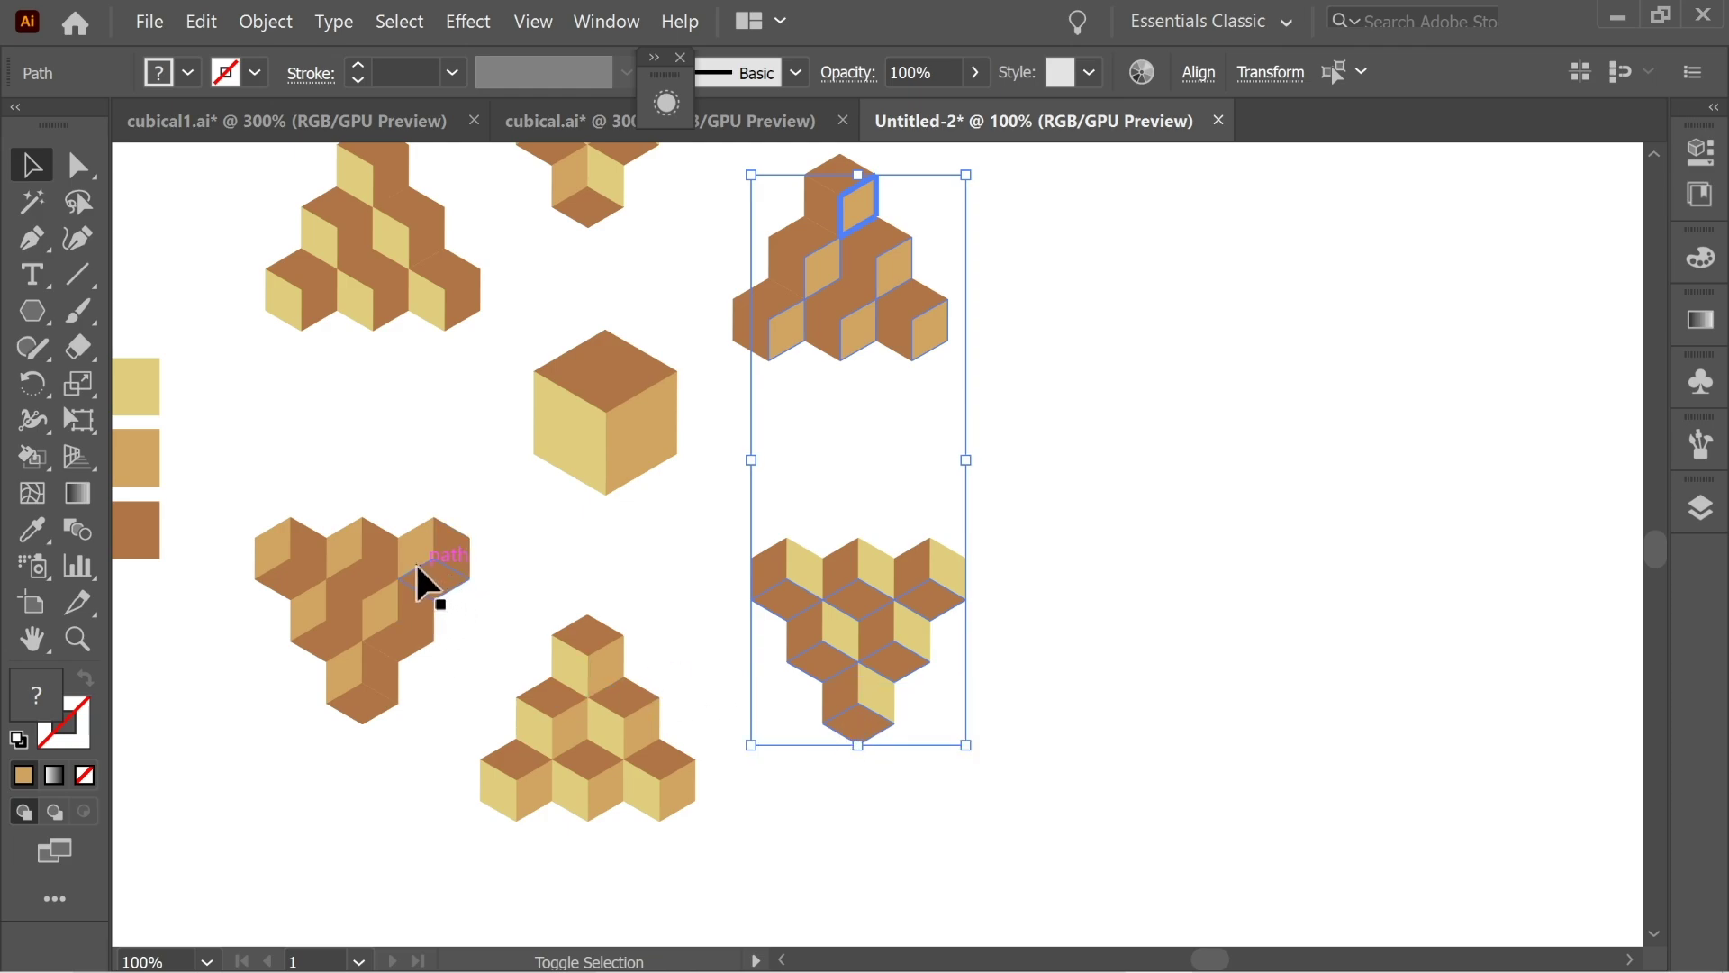
pyautogui.keyDown('shift'); pyautogui.click(411, 538); pyautogui.keyUp('shift')
pyautogui.keyDown('shift'); pyautogui.click(343, 539); pyautogui.keyUp('shift')
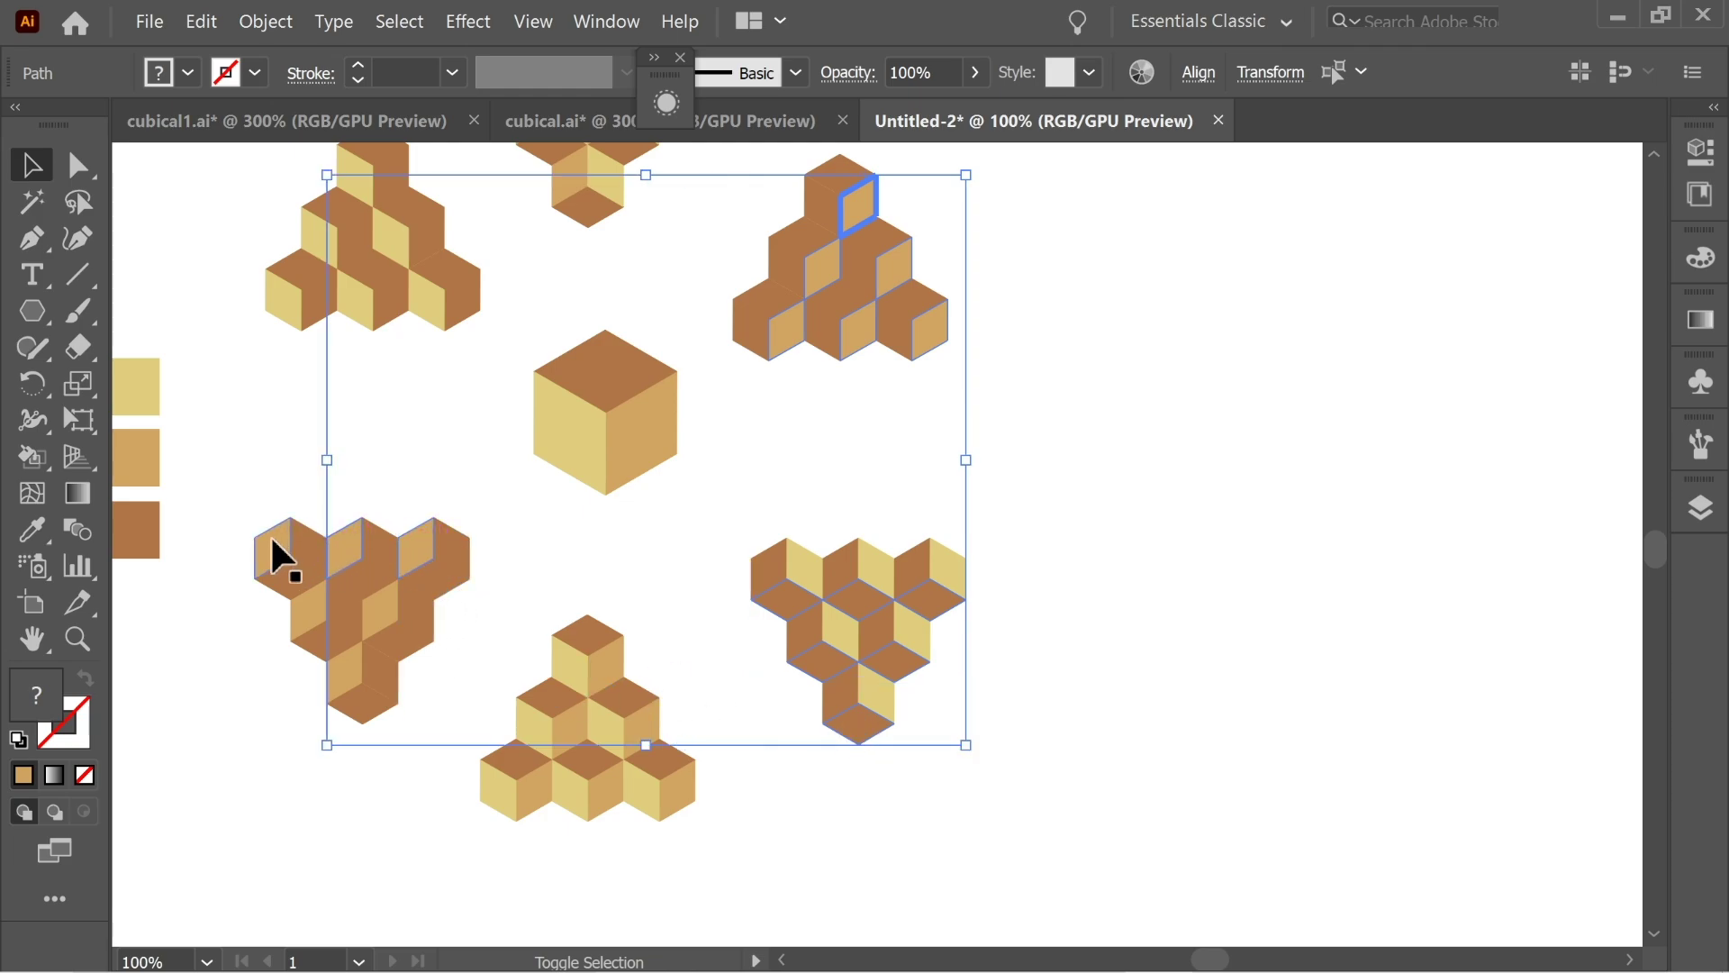
pyautogui.keyDown('shift'); pyautogui.click(270, 536); pyautogui.keyUp('shift')
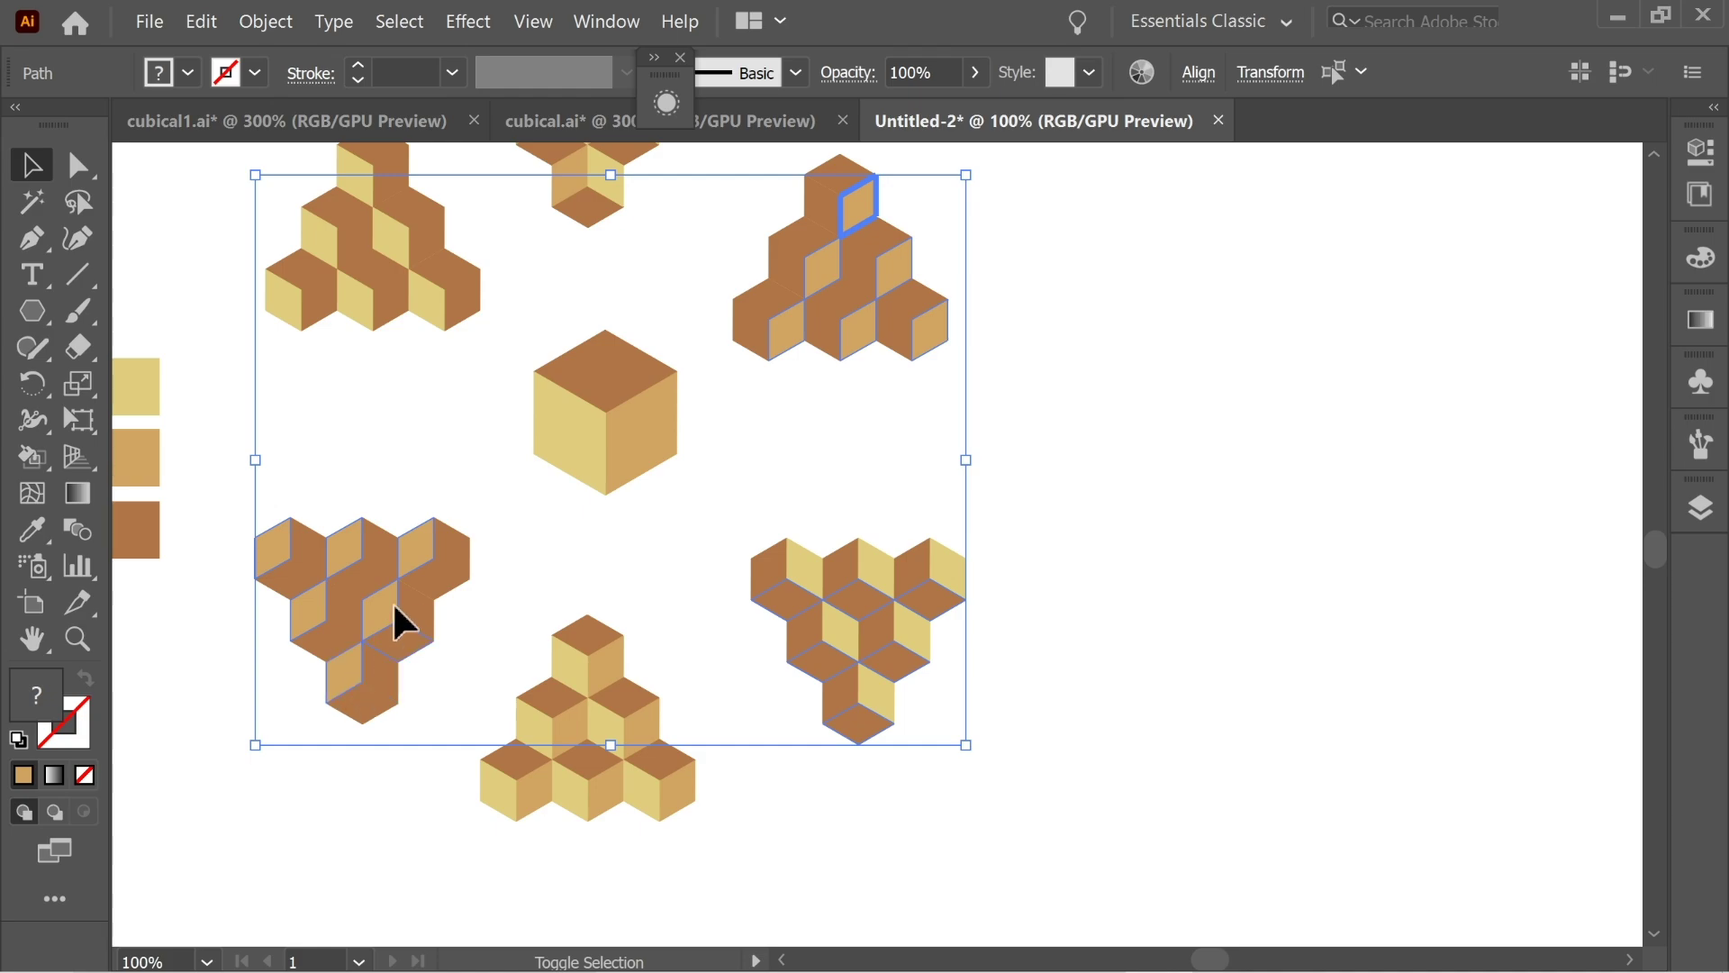
# Add the upper-left pyramid's brown top tiles and recolor all selected tiles with the light yellow sampled from the topmost inverted pyramid.
pyautogui.scroll(3, 369, 577)
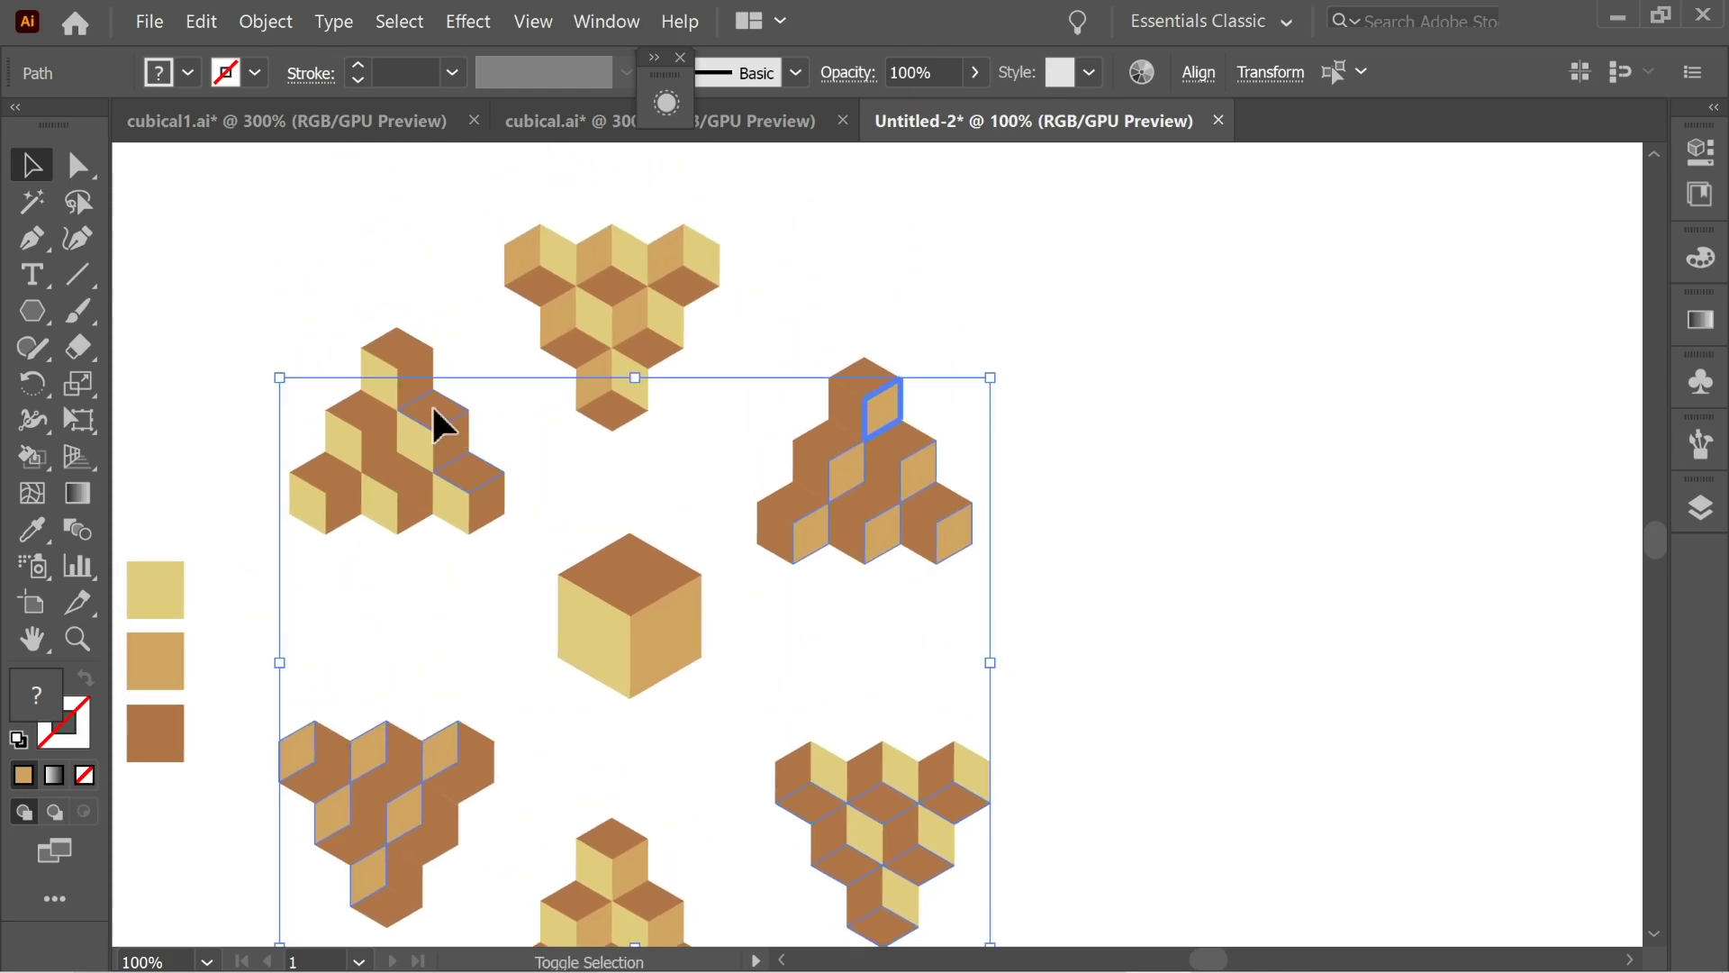
pyautogui.keyDown('shift'); pyautogui.click(394, 365); pyautogui.keyUp('shift')
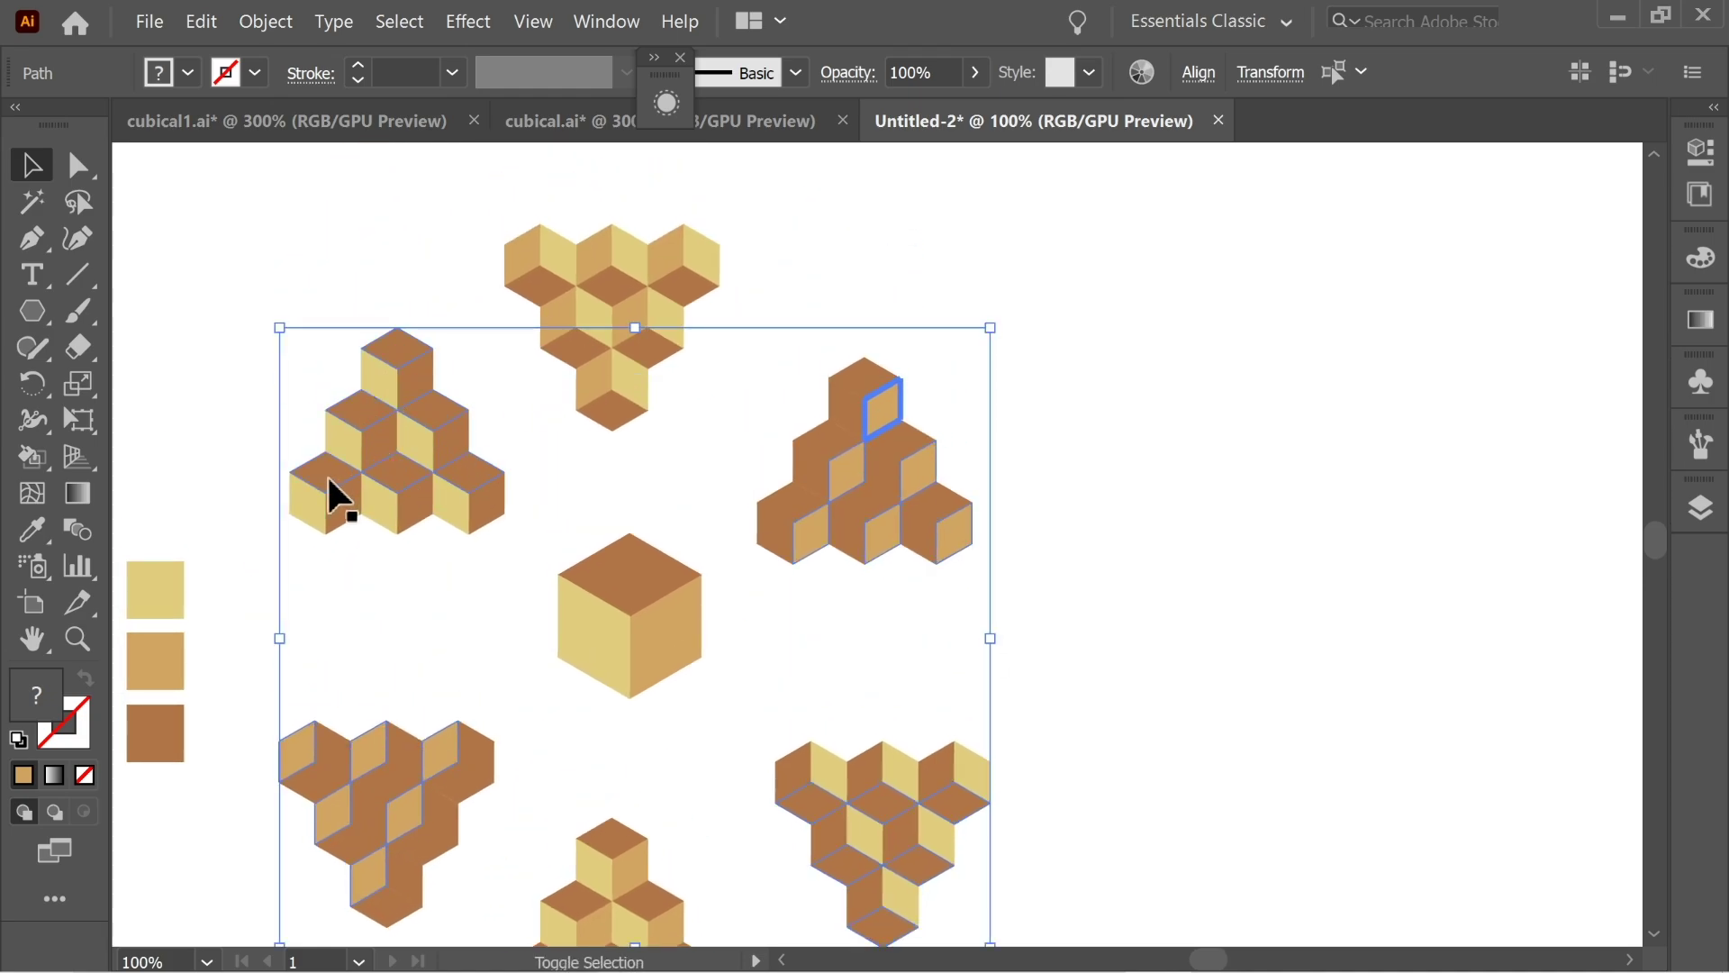
pyautogui.moveTo(578, 513); pyautogui.dragTo(541, 529)
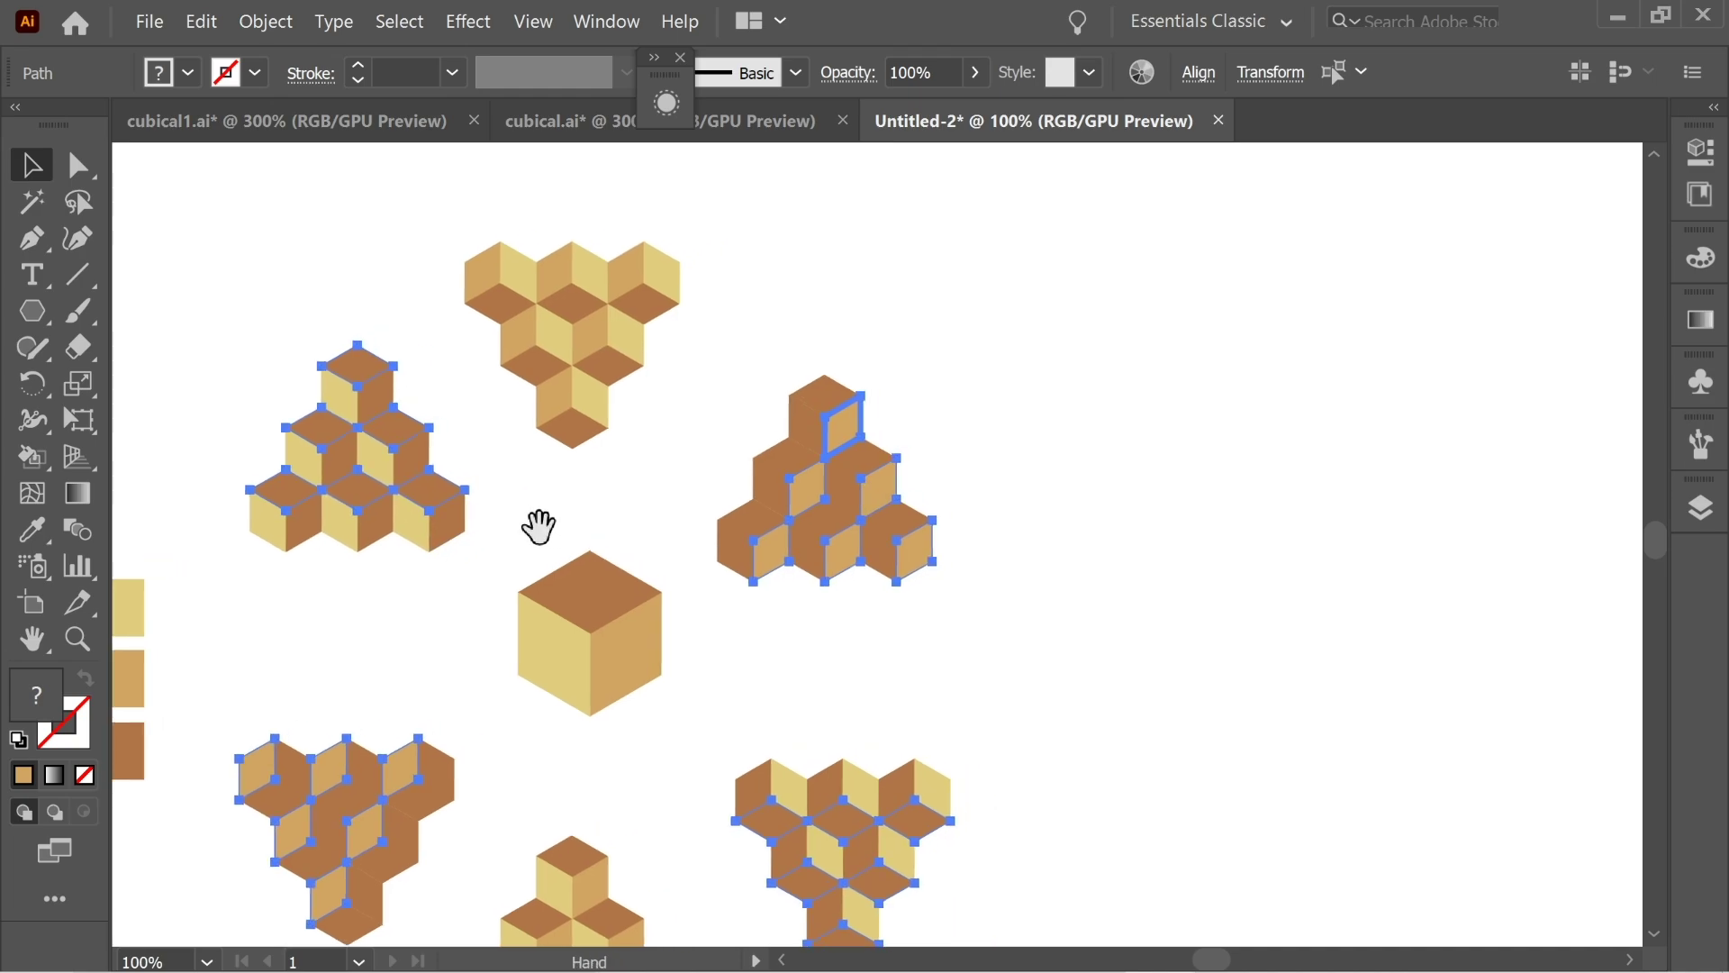
pyautogui.click(36, 526)
pyautogui.click(644, 316)
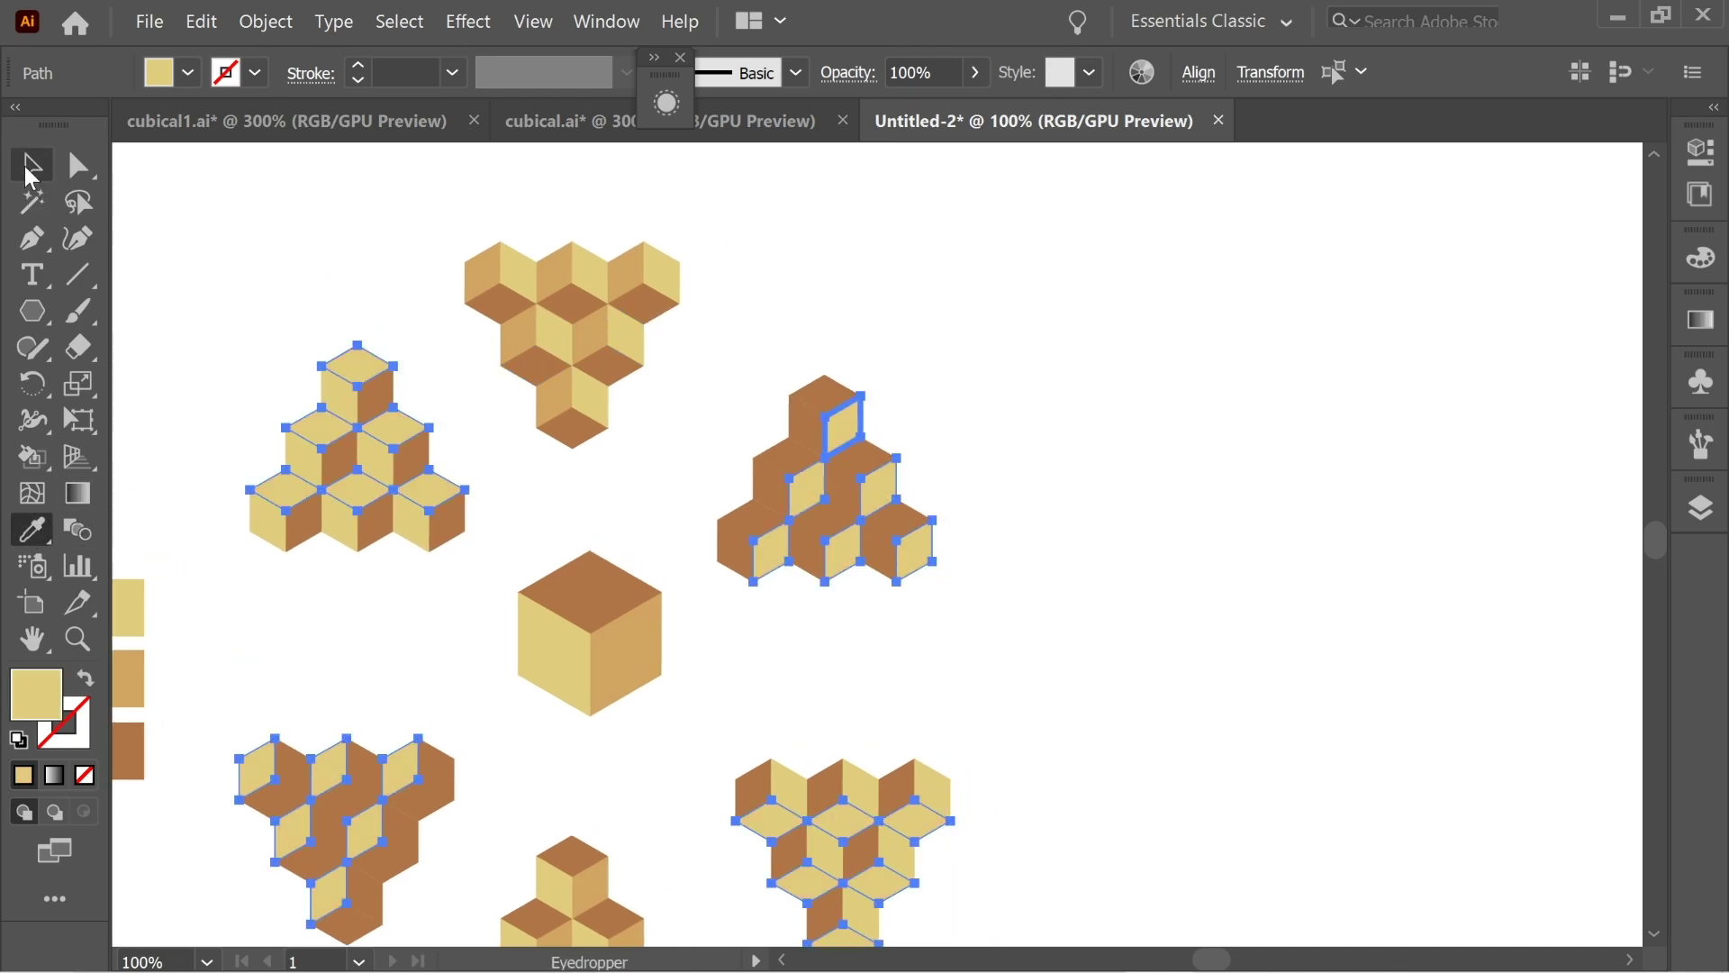
pyautogui.click(31, 166)
pyautogui.click(834, 241)
# Select the six light yellow left-facing tiles of the upper-left pyramid.
pyautogui.moveTo(713, 302); pyautogui.dragTo(783, 316)
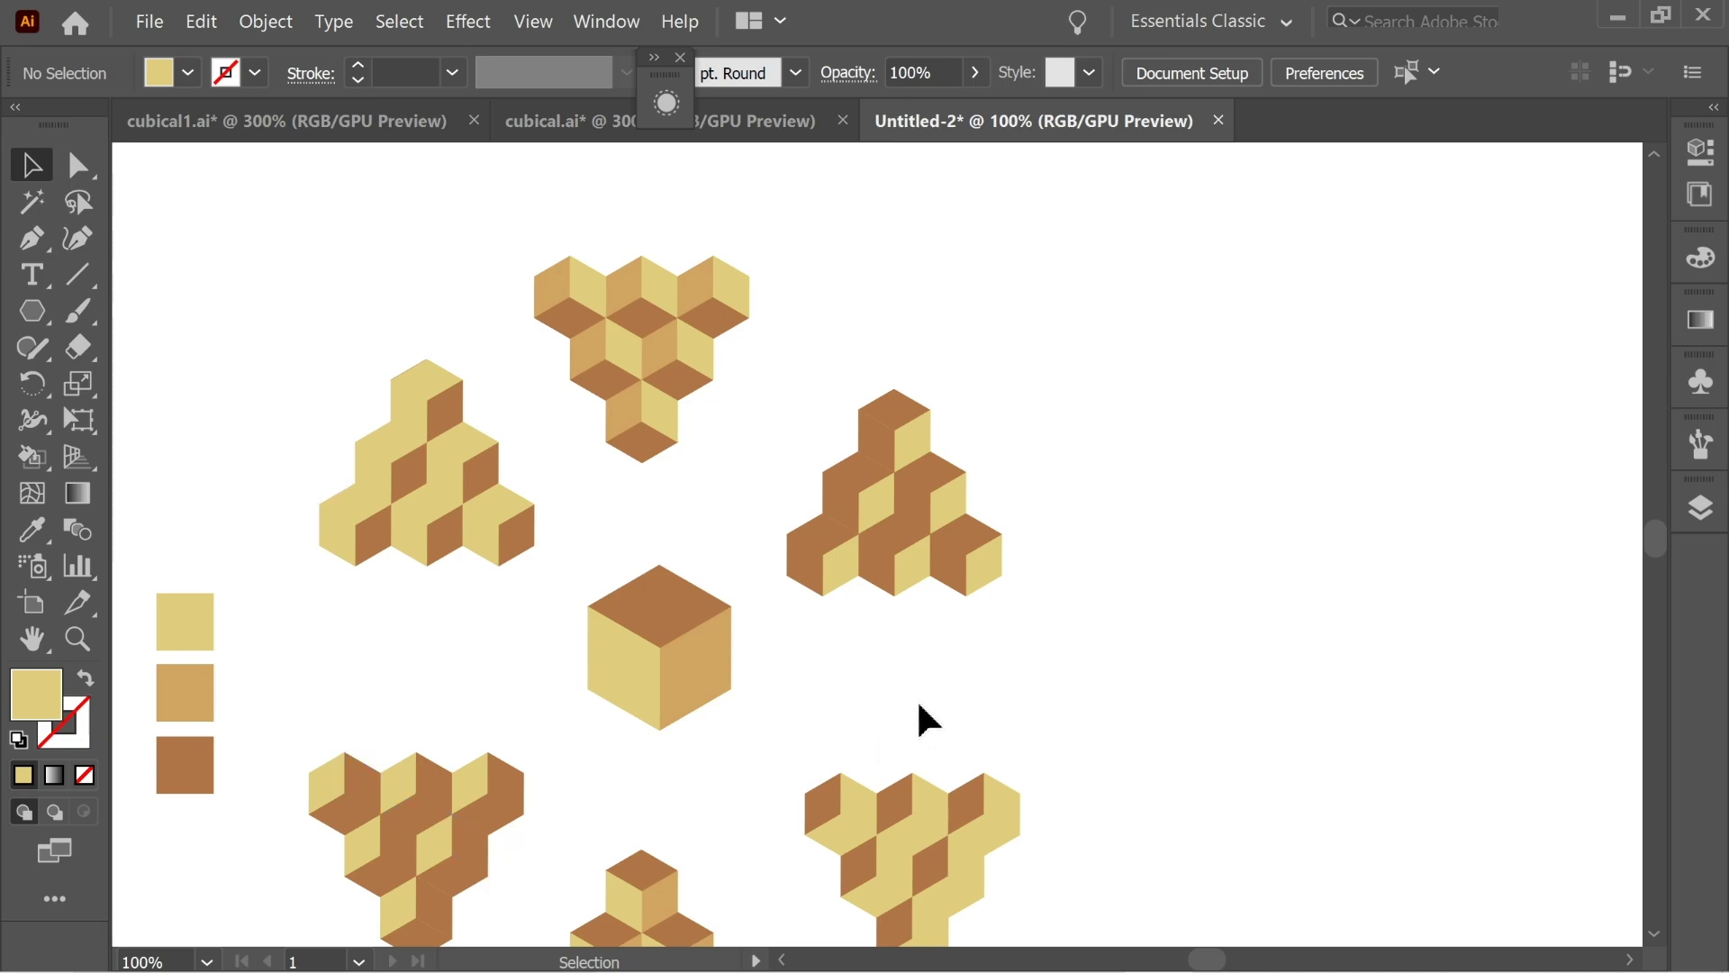
pyautogui.moveTo(717, 463); pyautogui.dragTo(810, 406)
pyautogui.click(509, 367)
pyautogui.keyDown('shift'); pyautogui.click(543, 419); pyautogui.keyUp('shift')
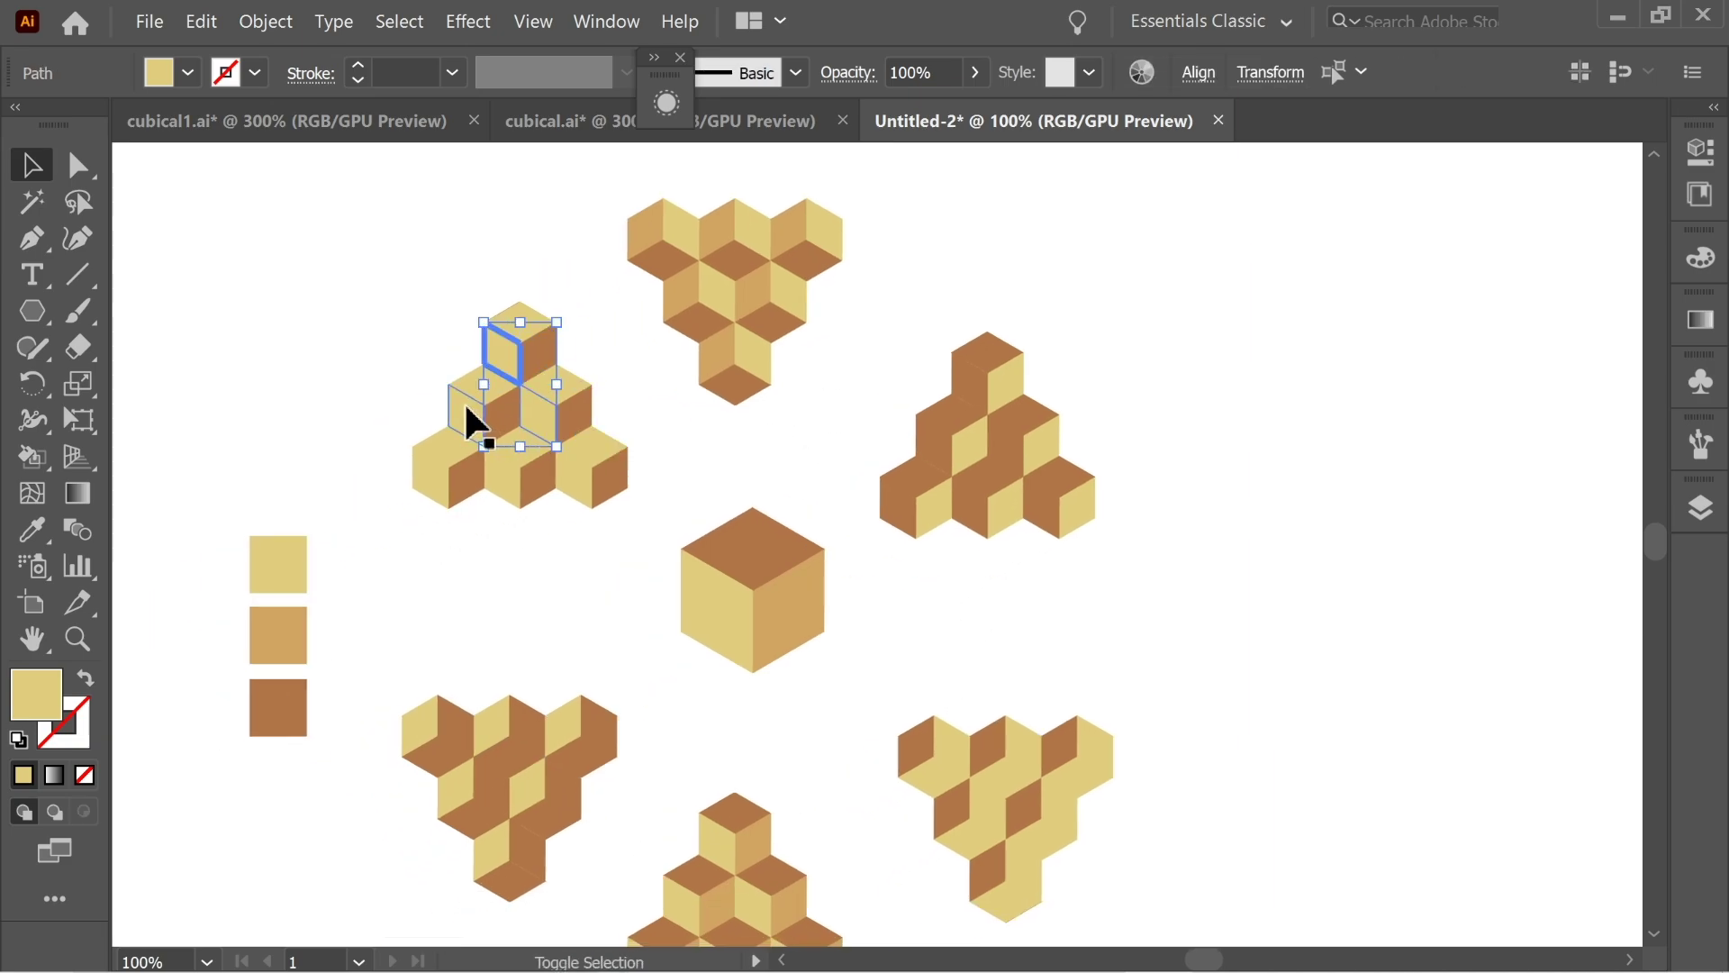
pyautogui.keyDown('shift'); pyautogui.click(463, 413); pyautogui.keyUp('shift')
pyautogui.keyDown('shift'); pyautogui.click(444, 483); pyautogui.keyUp('shift')
pyautogui.keyDown('shift'); pyautogui.click(506, 495); pyautogui.keyUp('shift')
pyautogui.keyDown('shift'); pyautogui.click(583, 491); pyautogui.keyUp('shift')
# Add the brown underside tiles of the lower-left inverted pyramid and the light yellow right-facing tiles of the lower-right one to the selection.
pyautogui.scroll(-5, 702, 552)
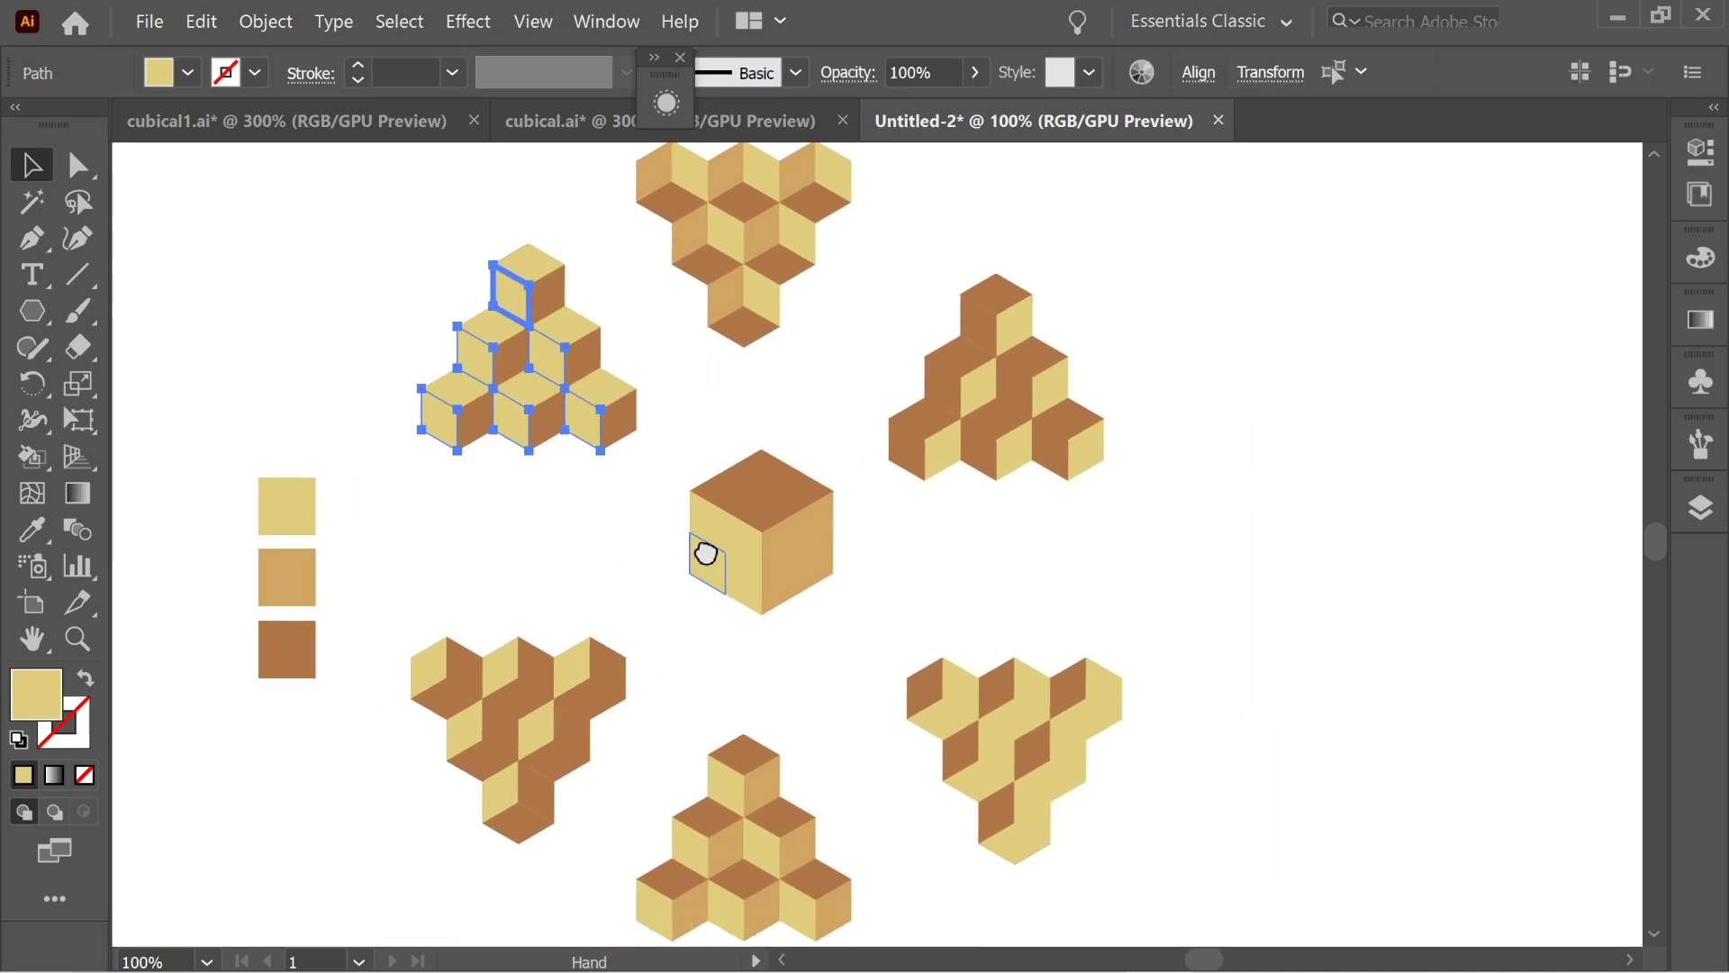
pyautogui.keyDown('shift'); pyautogui.click(470, 540); pyautogui.keyUp('shift')
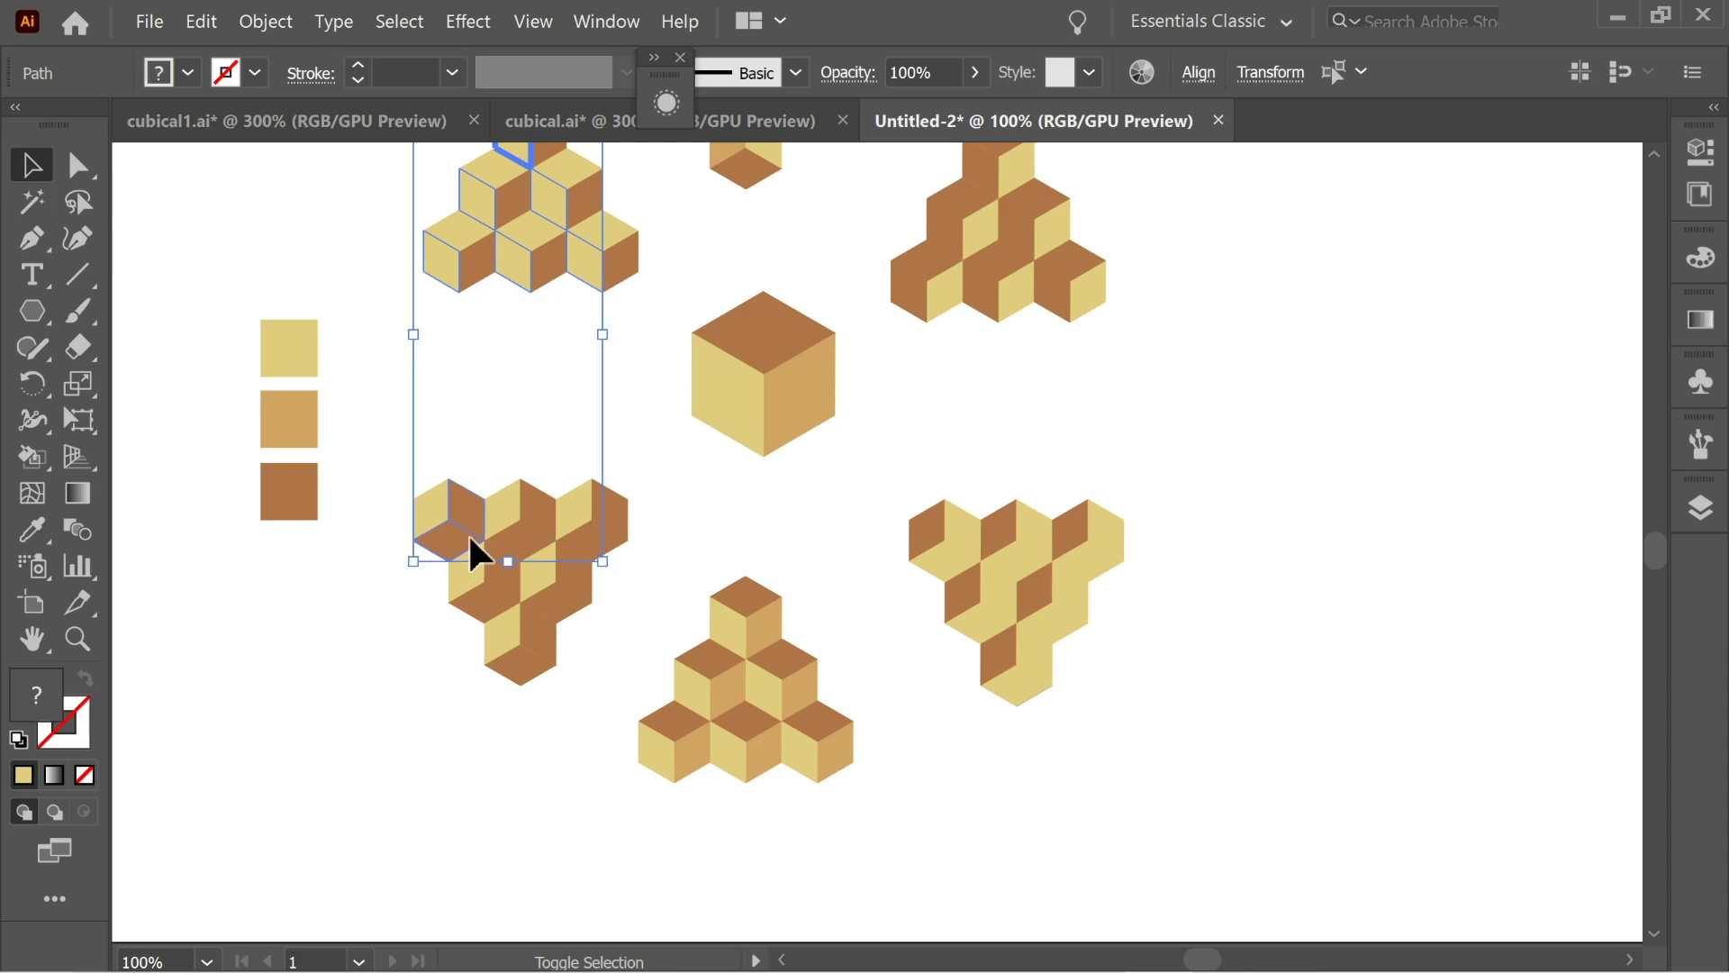
pyautogui.keyDown('shift'); pyautogui.click(593, 537); pyautogui.keyUp('shift')
pyautogui.keyDown('shift'); pyautogui.click(559, 602); pyautogui.keyUp('shift')
pyautogui.keyDown('shift'); pyautogui.click(491, 601); pyautogui.keyUp('shift')
pyautogui.keyDown('shift'); pyautogui.click(522, 664); pyautogui.keyUp('shift')
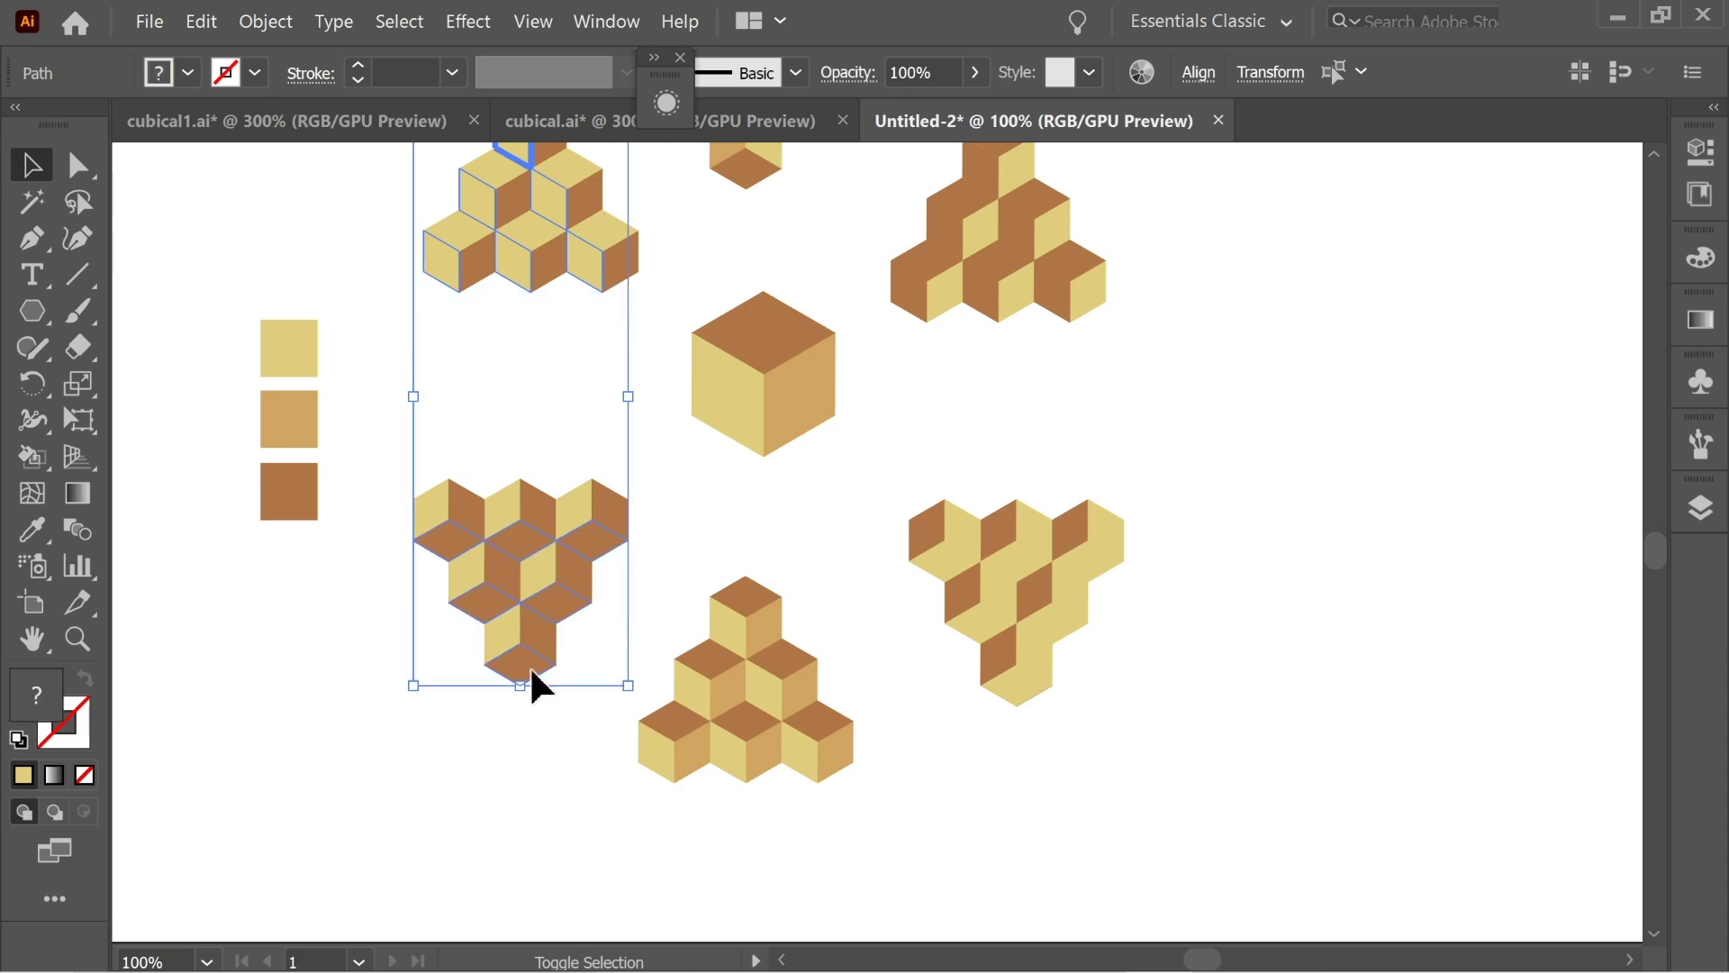
pyautogui.keyDown('shift'); pyautogui.click(1005, 656); pyautogui.keyUp('shift')
pyautogui.keyDown('shift'); pyautogui.click(966, 576); pyautogui.keyUp('shift')
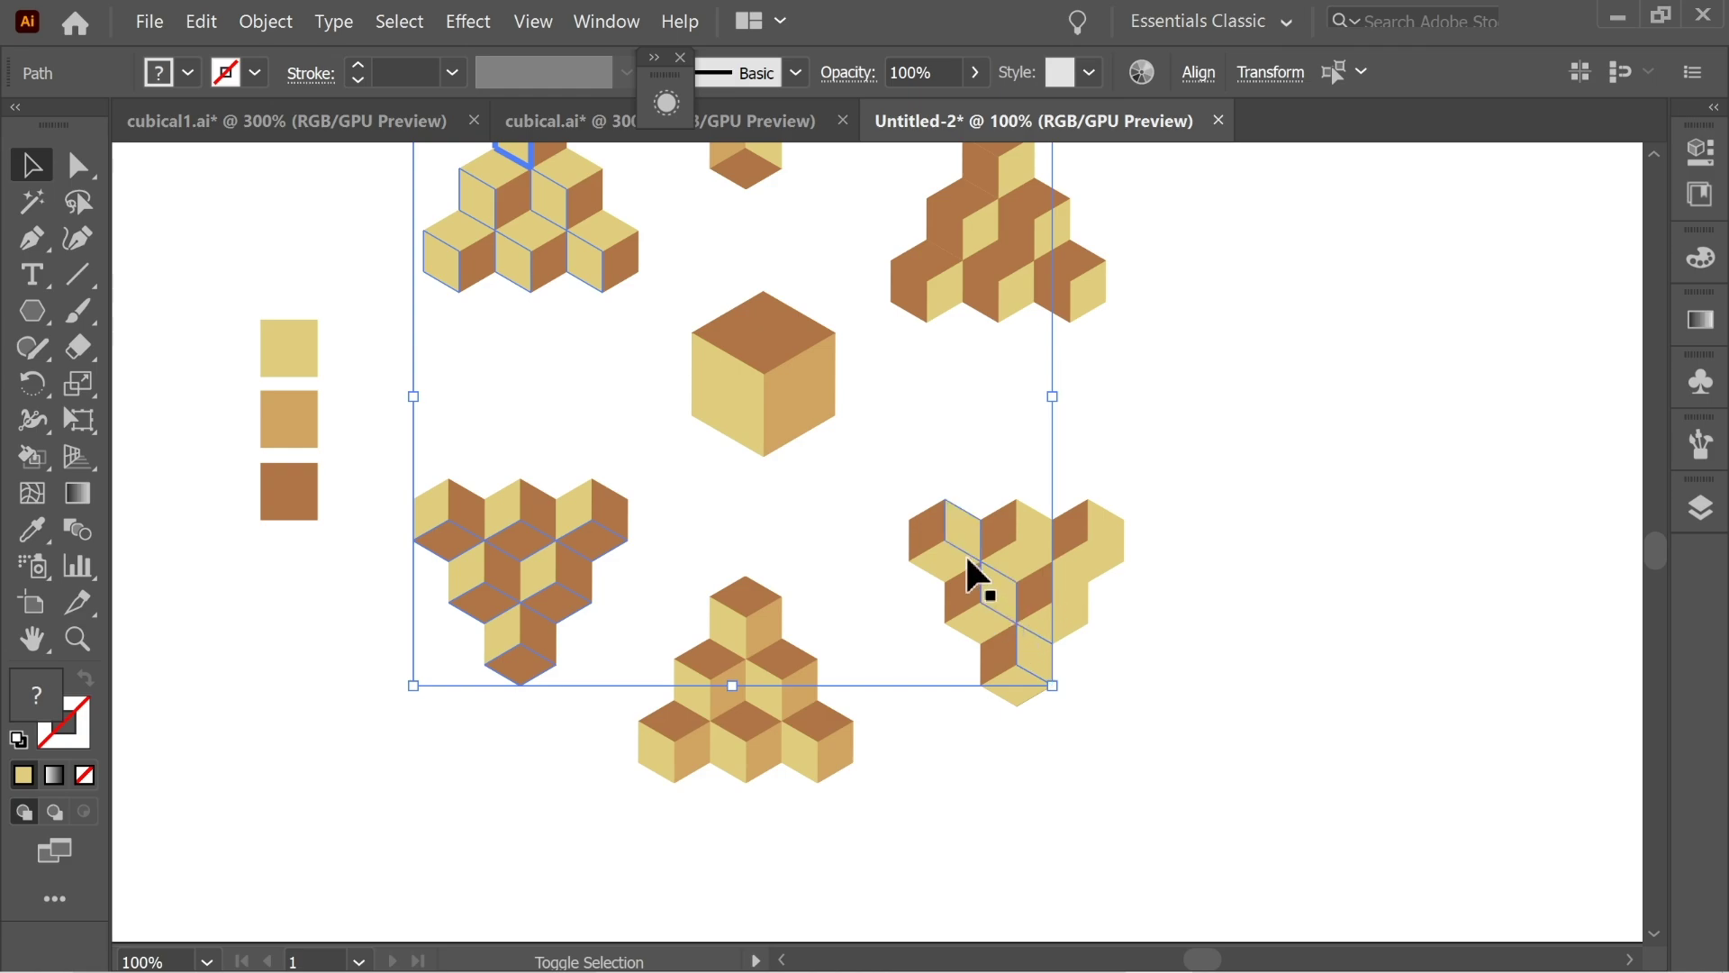
pyautogui.keyDown('shift'); pyautogui.click(1010, 527); pyautogui.keyUp('shift')
pyautogui.keyDown('shift'); pyautogui.click(1101, 533); pyautogui.keyUp('shift')
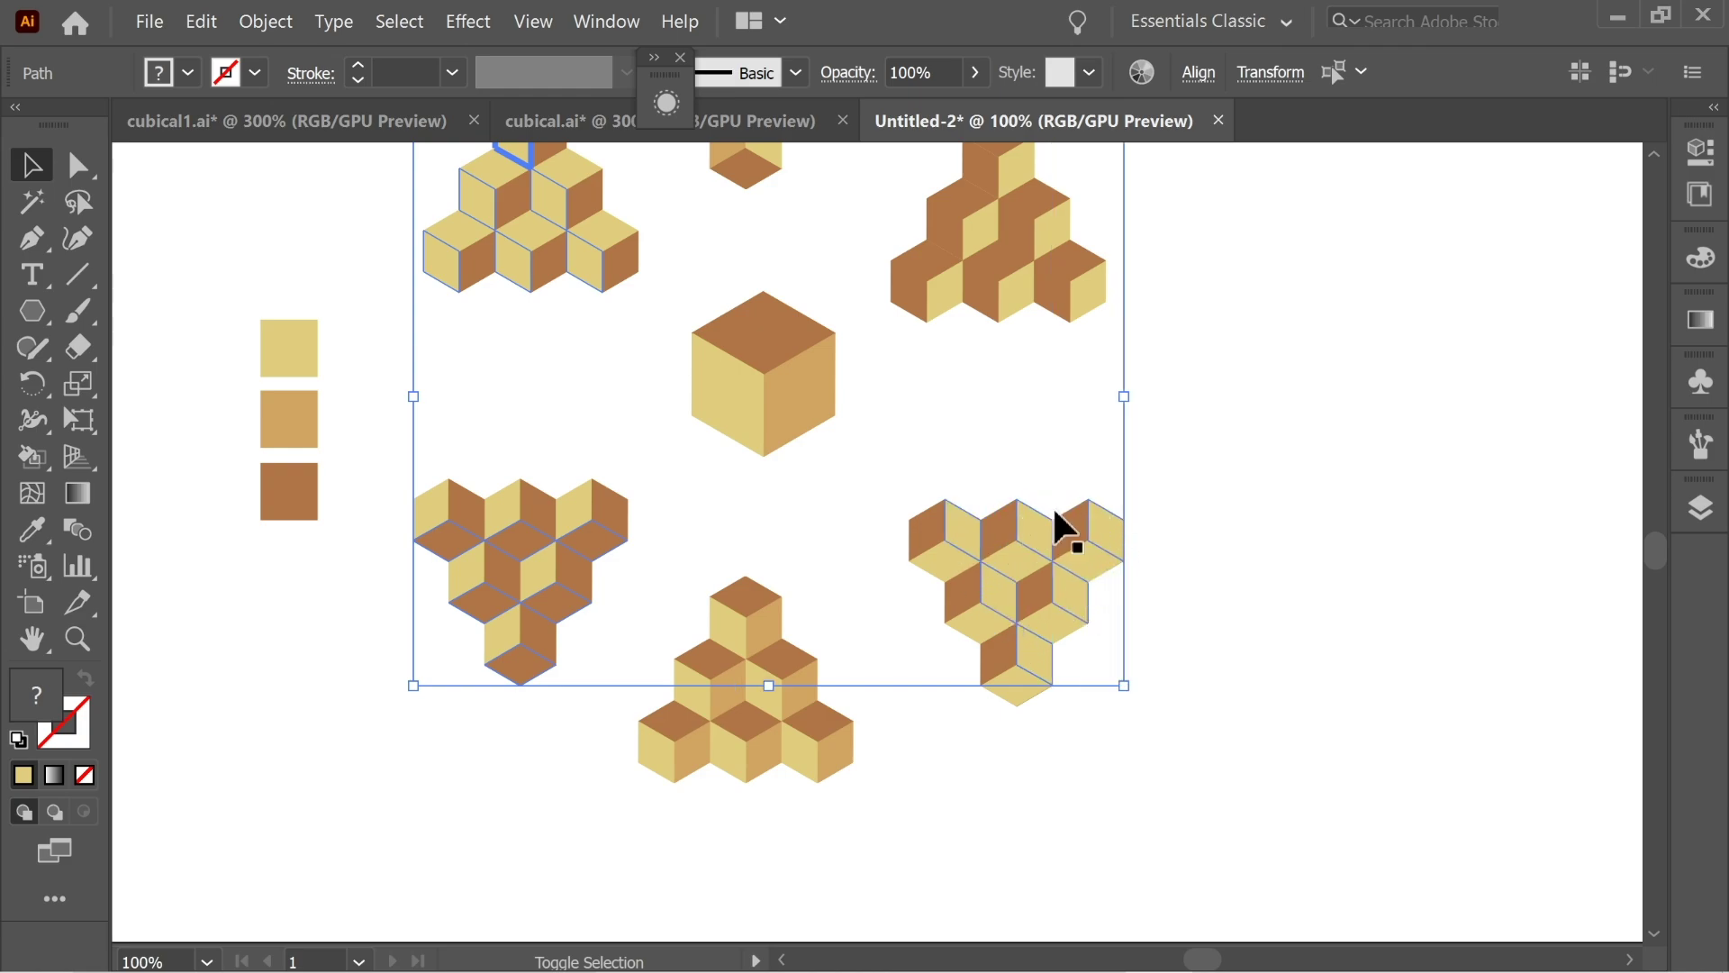
# Add the upper-right pyramid's brown top tiles and recolor all selected tiles with the tan sampled from the topmost inverted pyramid.
pyautogui.moveTo(1063, 526); pyautogui.dragTo(745, 532)
pyautogui.keyDown('shift'); pyautogui.click(771, 405); pyautogui.keyUp('shift')
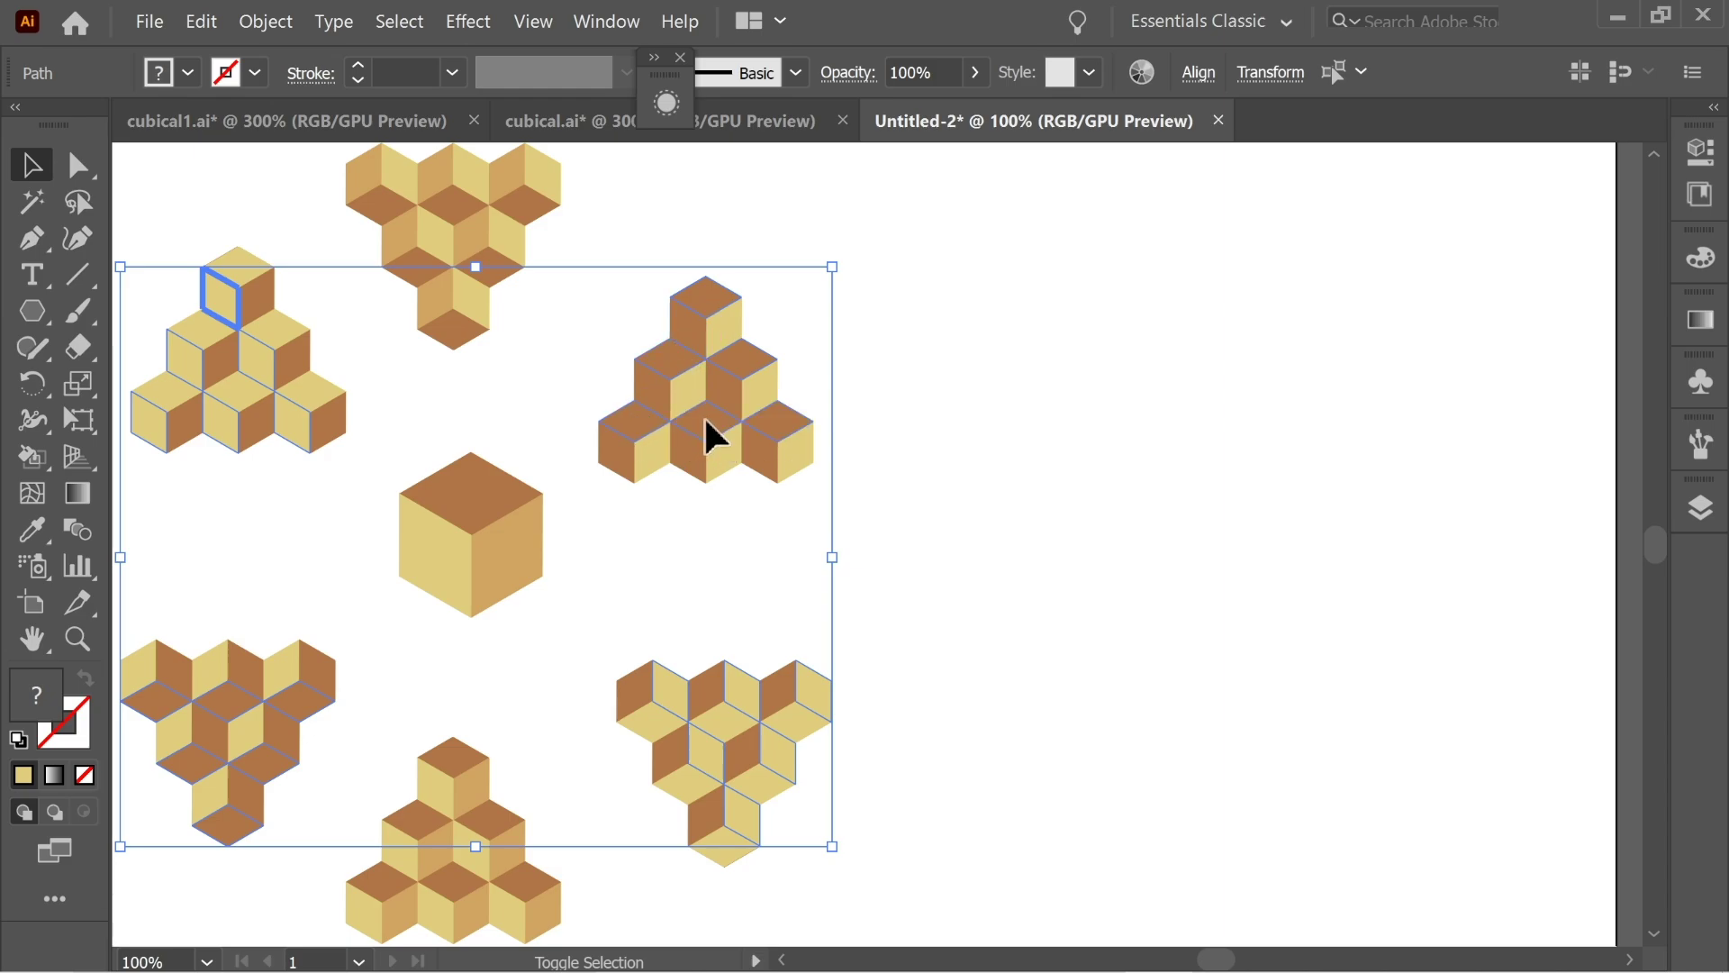
pyautogui.press('i')
pyautogui.click(423, 320)
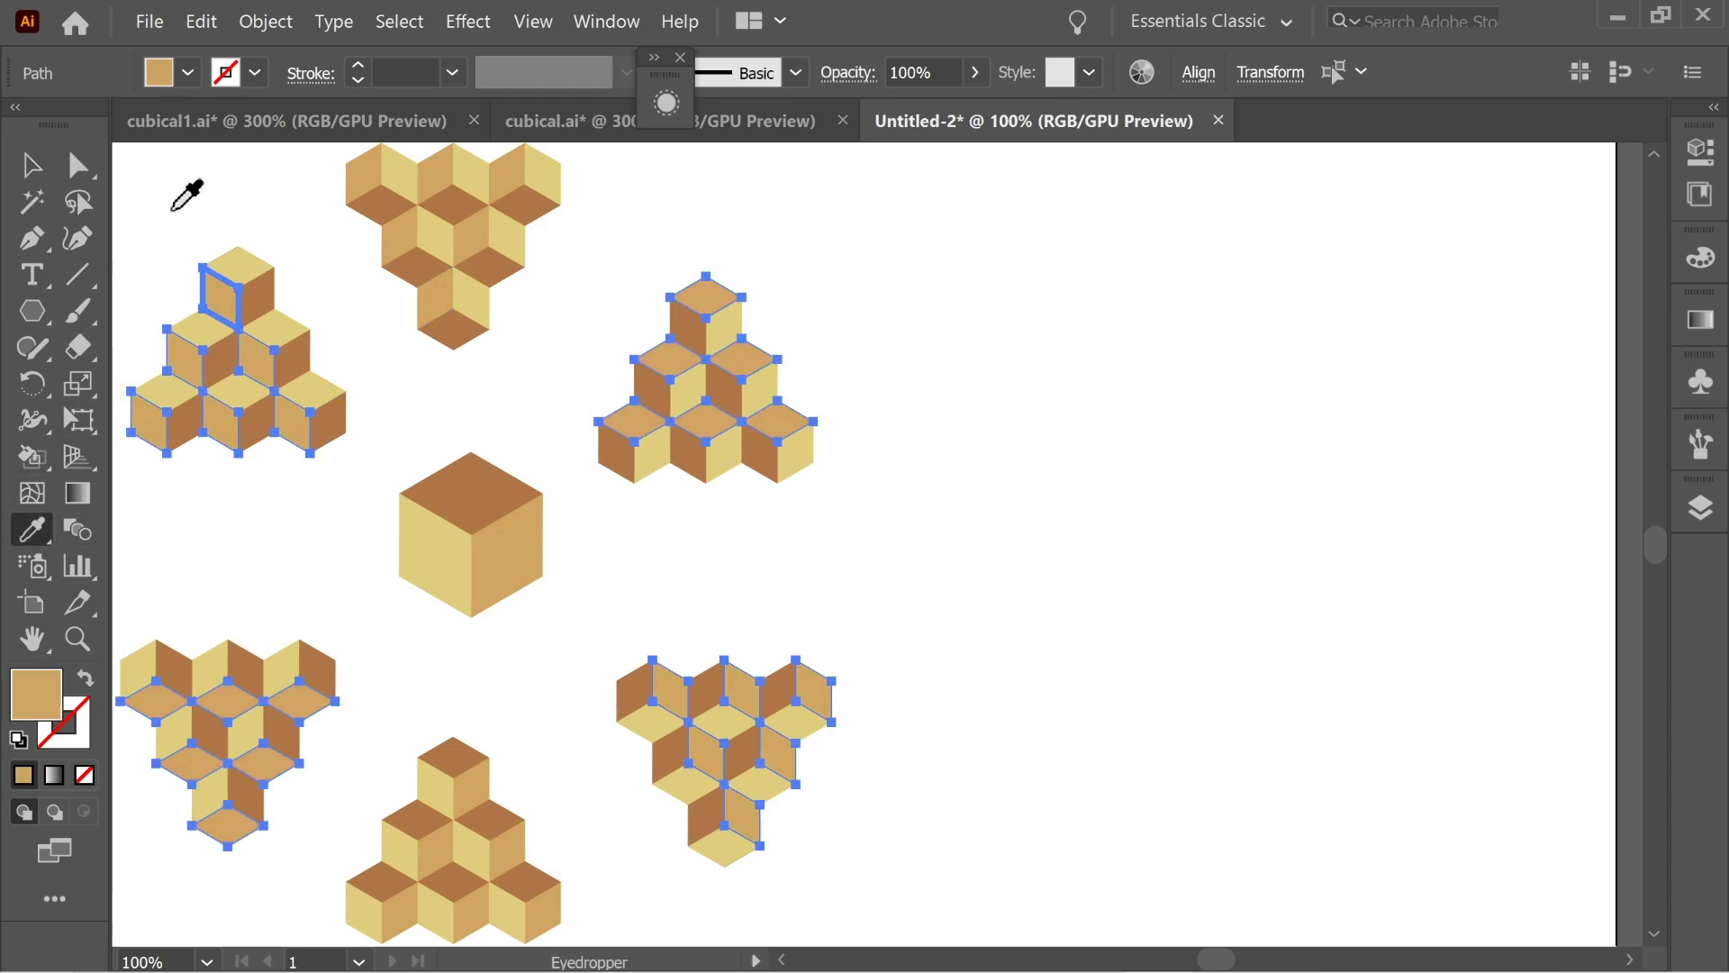
pyautogui.press('v')
pyautogui.click(135, 189)
# Snap the topmost inverted pyramid onto the central cube so its lowest tile covers the rear corner of the cube's brown top face.
pyautogui.hscroll(-5, 768, 255)
pyautogui.scroll(1, 645, 390)
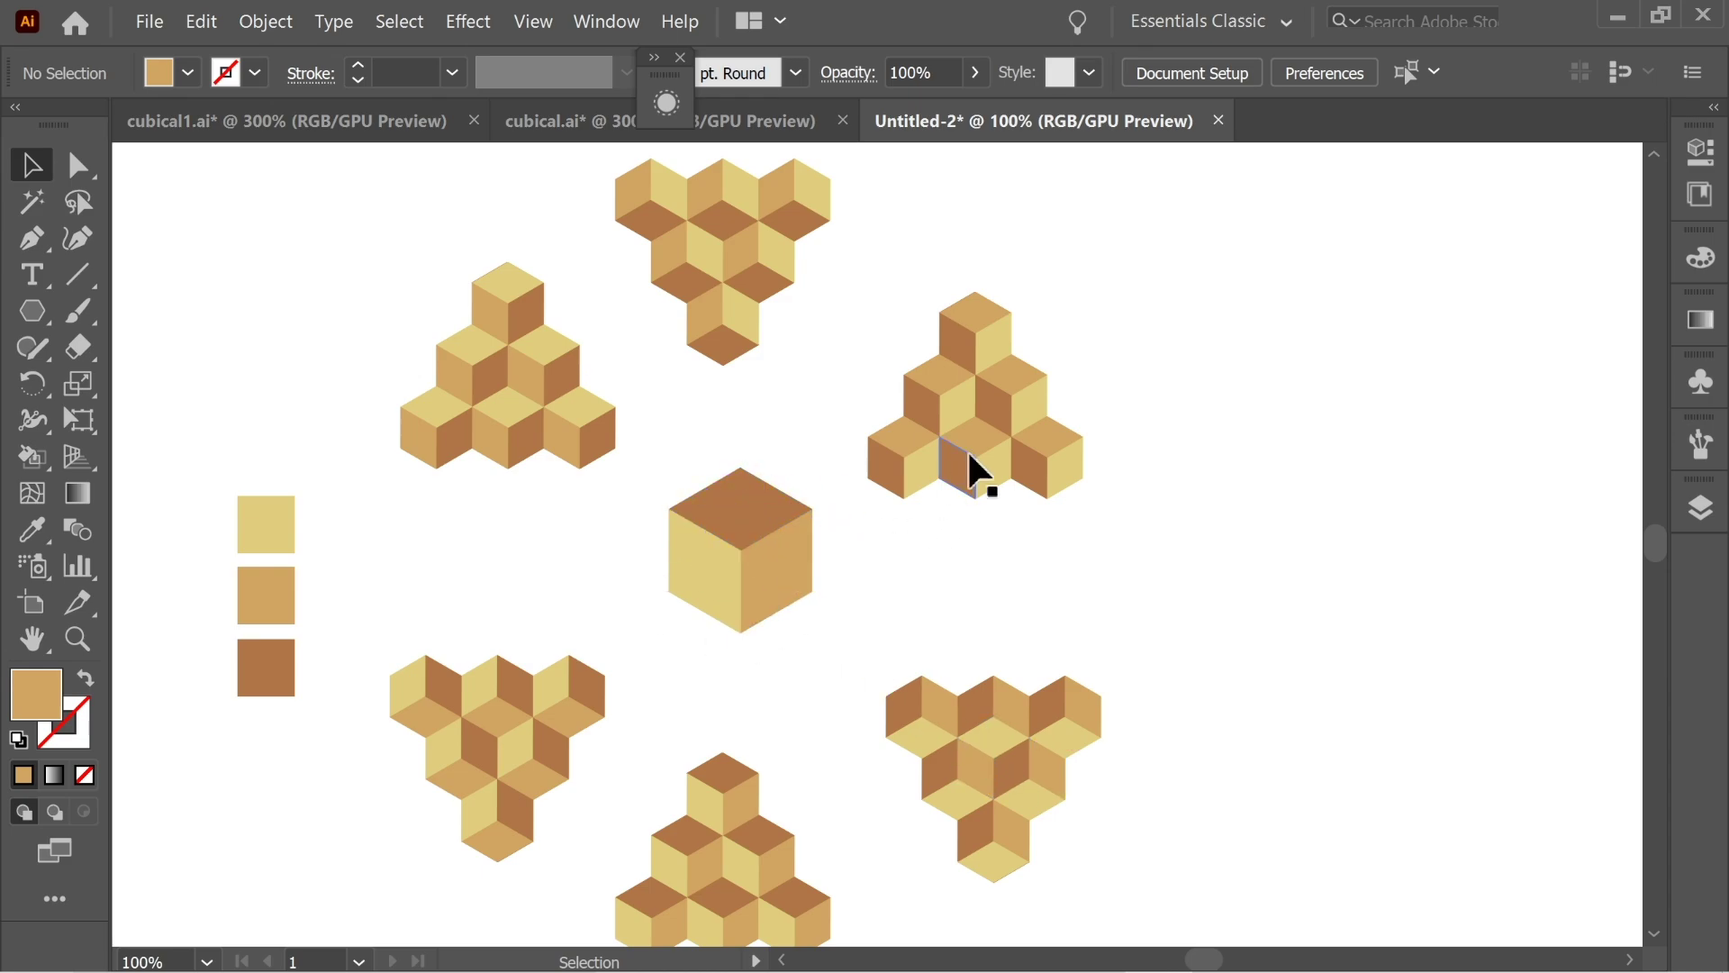
pyautogui.moveTo(764, 339); pyautogui.dragTo(647, 191)
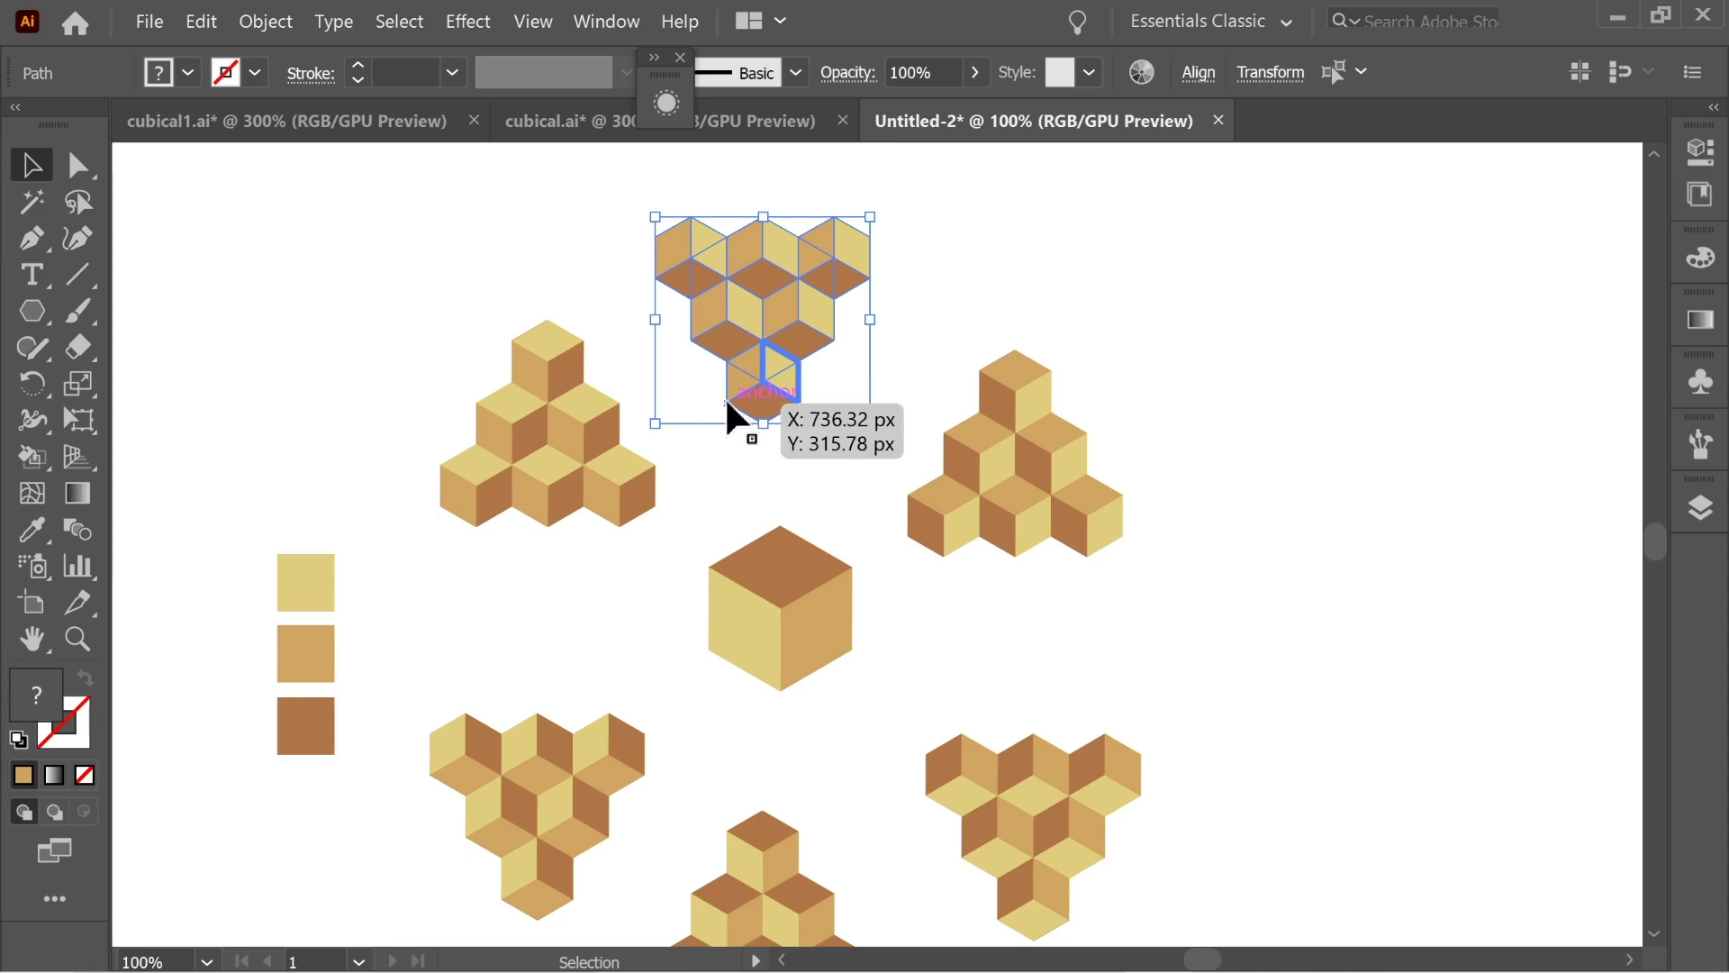
pyautogui.press('a')
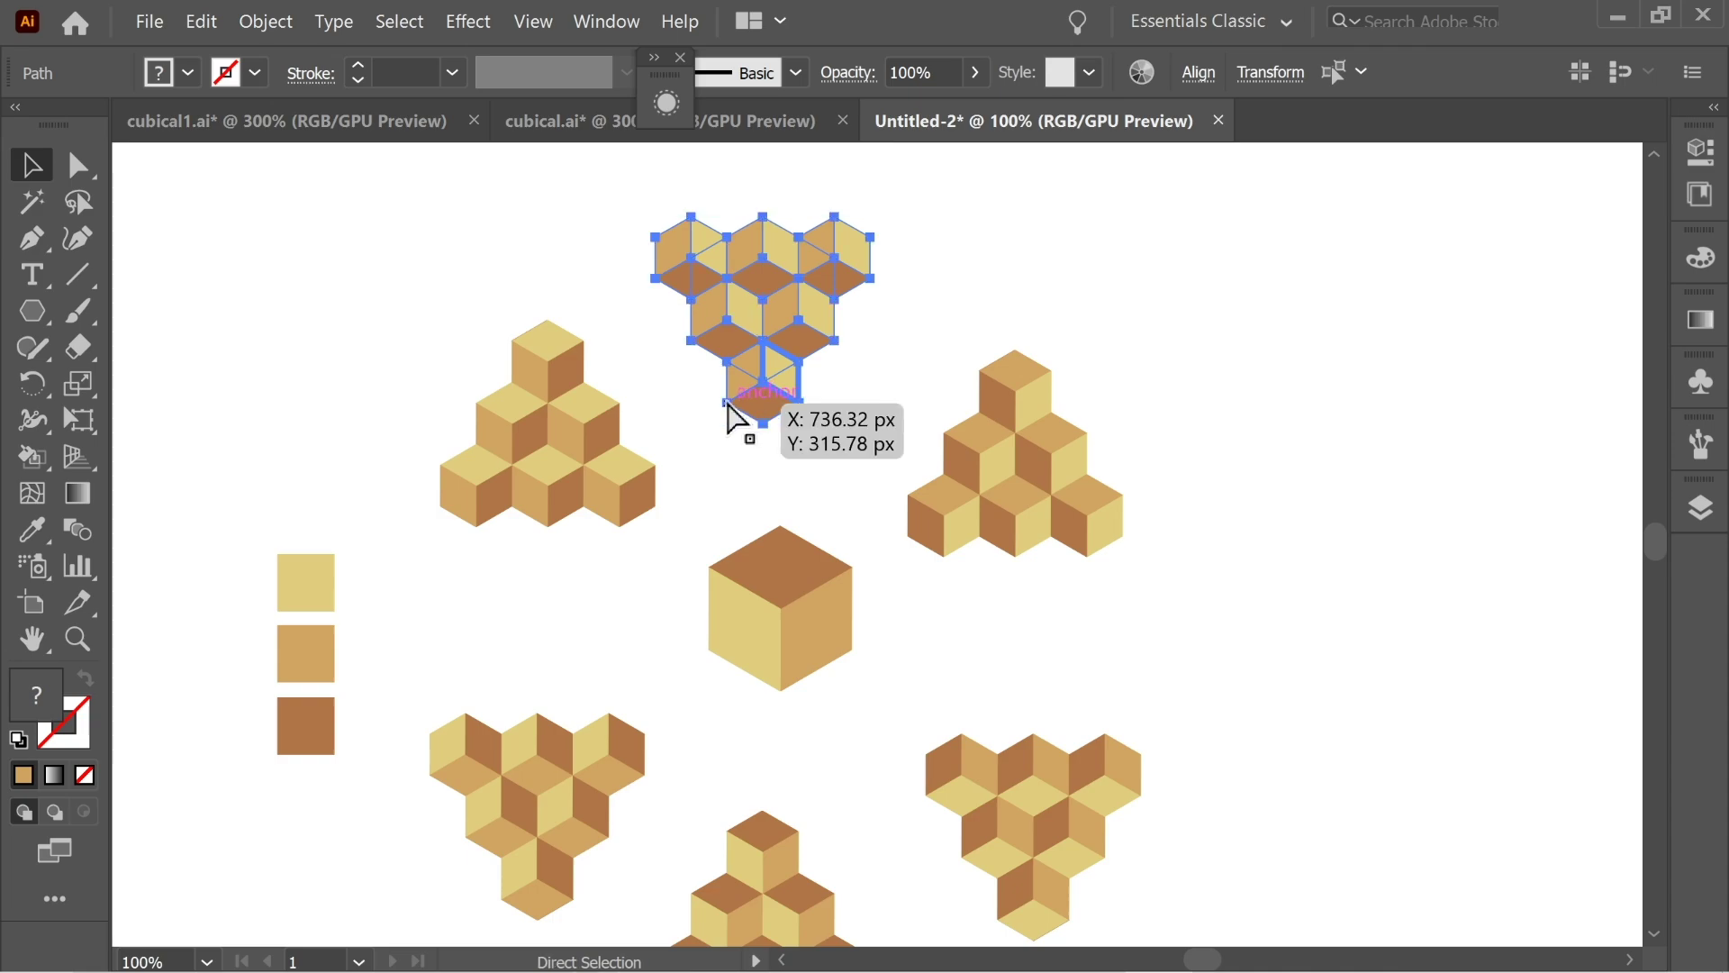
pyautogui.hotkey('ctrl', '+')
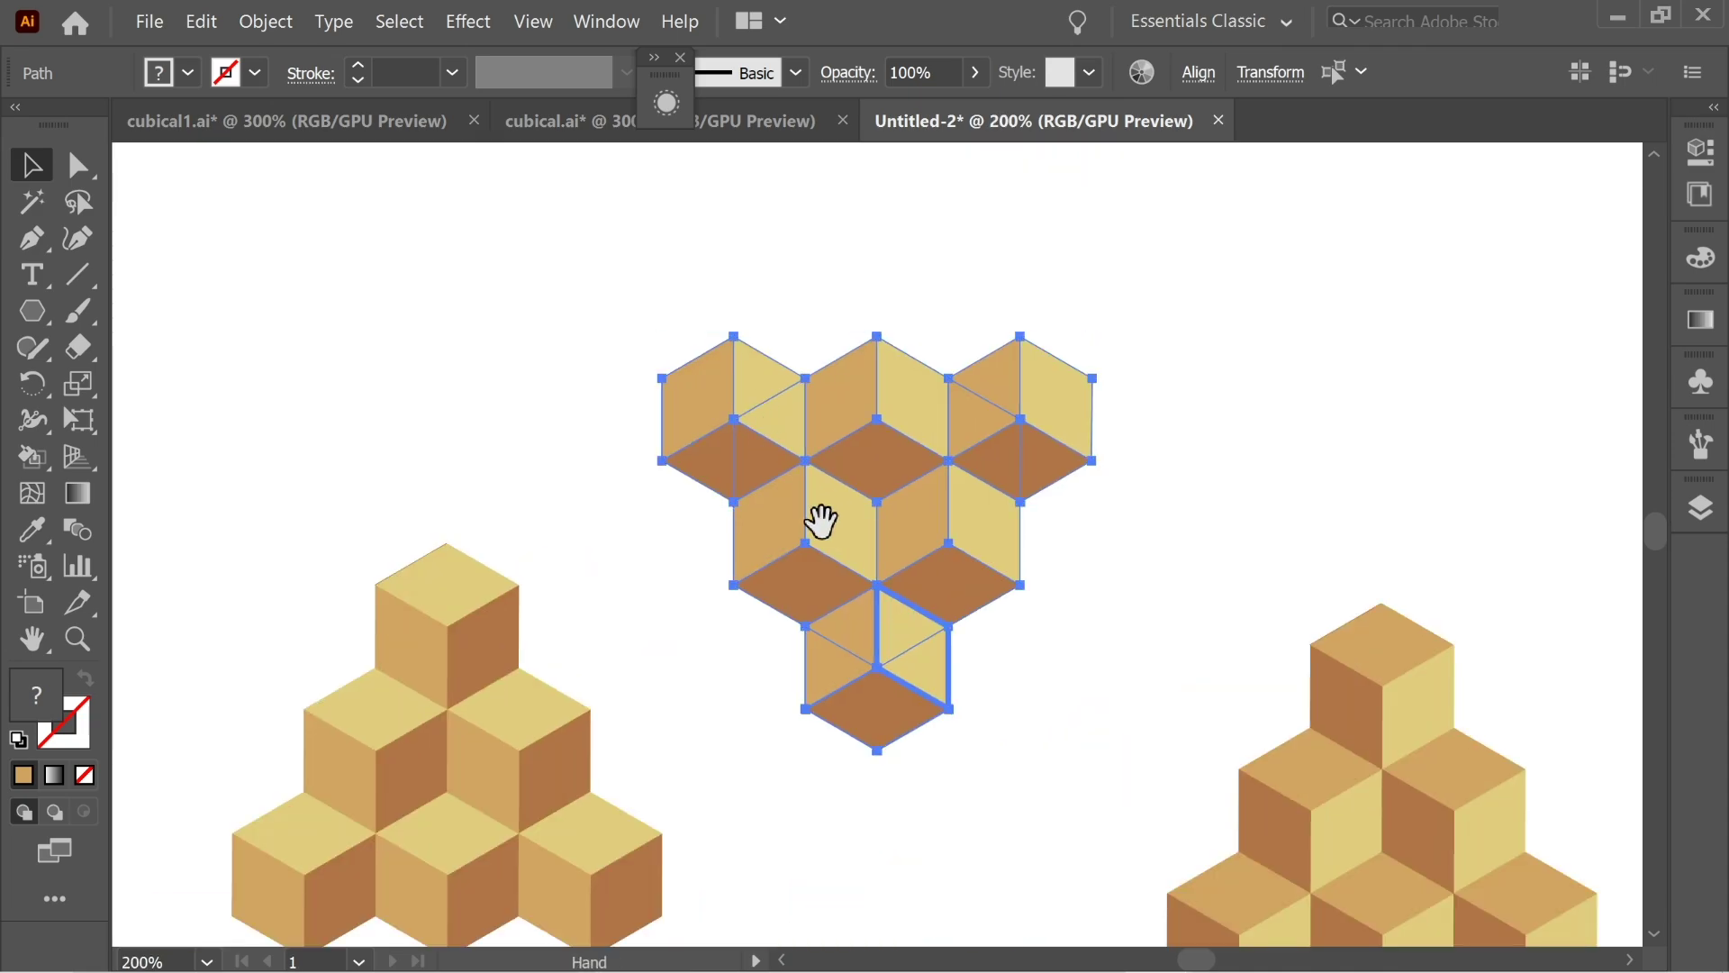
pyautogui.moveTo(819, 522); pyautogui.dragTo(732, 307)
pyautogui.press('v')
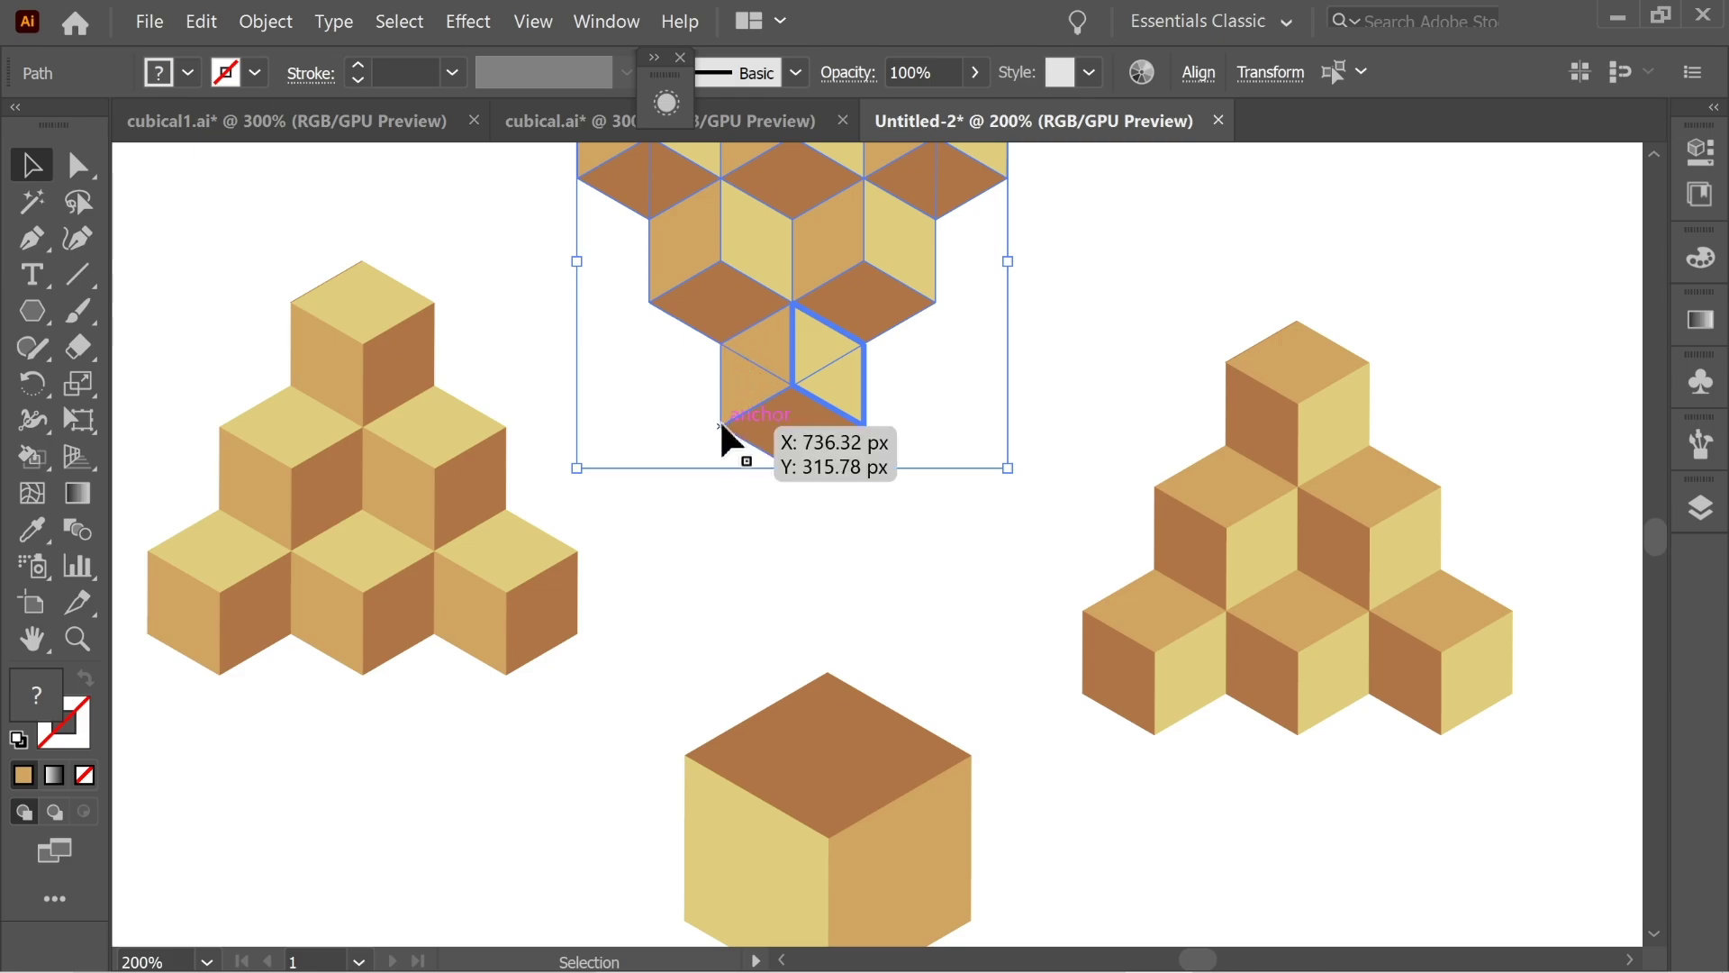
pyautogui.moveTo(719, 419); pyautogui.dragTo(759, 711)
# Select the whole upper-right pyramid and snap its lower-left cube onto the central cube's upper-right corner.
pyautogui.scroll(-4, 969, 645)
pyautogui.hscroll(5, 969, 645)
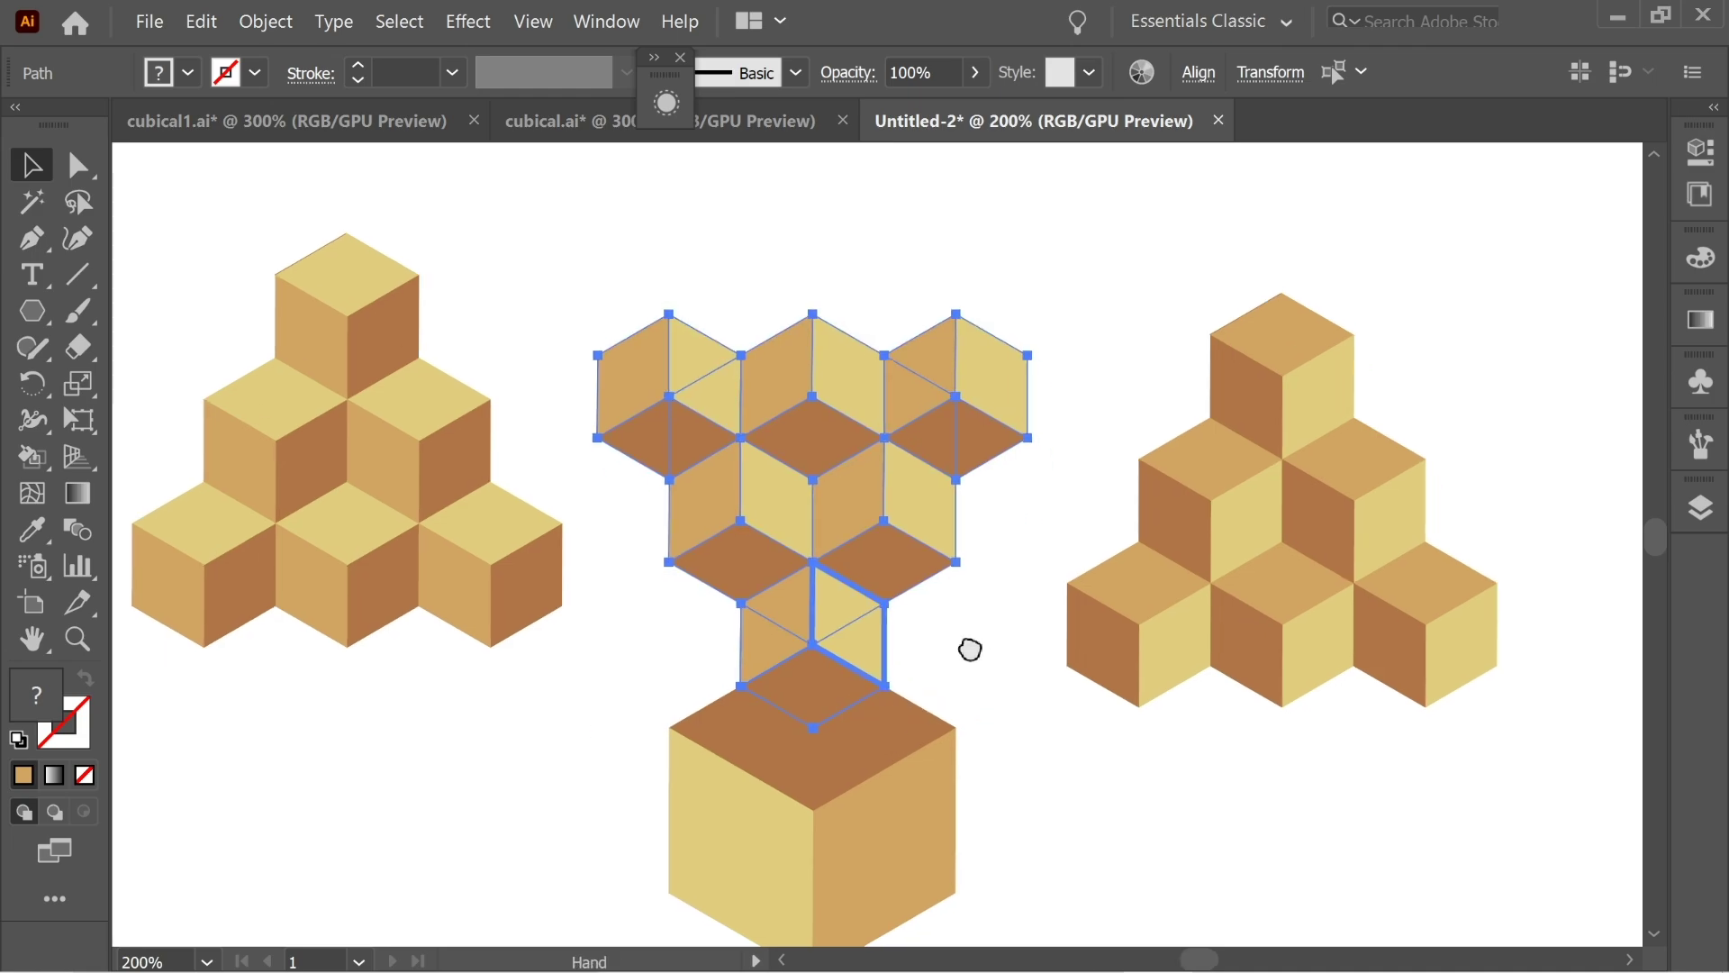
pyautogui.moveTo(1377, 655); pyautogui.dragTo(857, 232)
pyautogui.scroll(3, 926, 301)
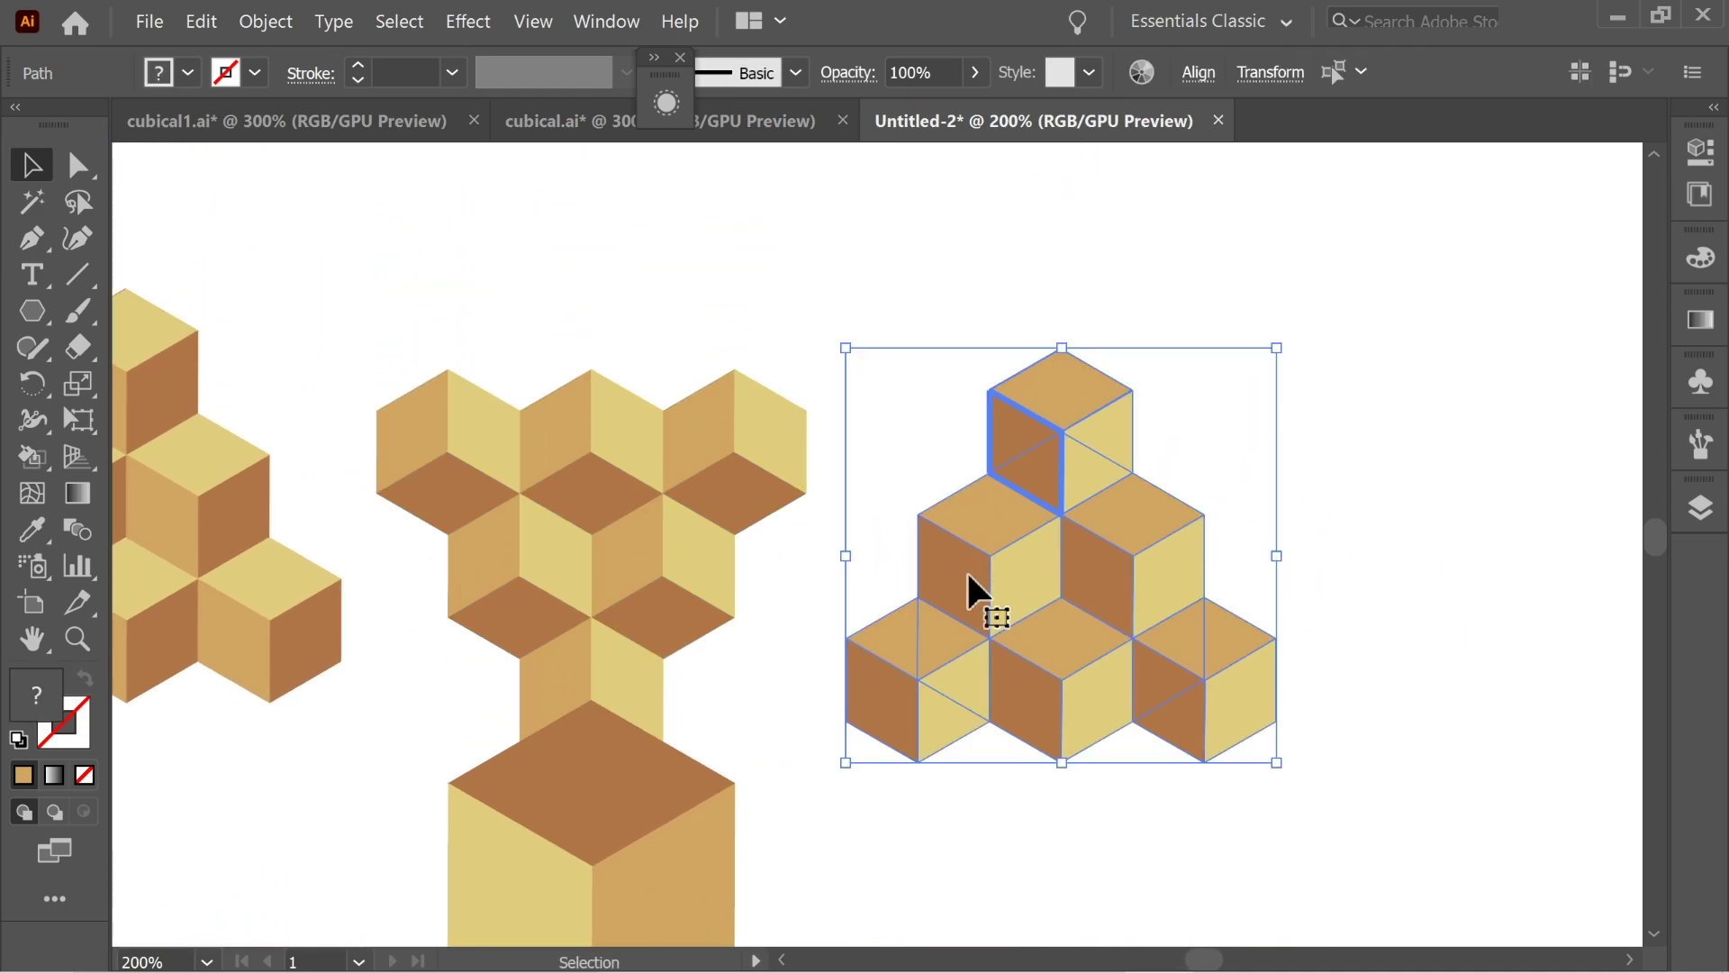
pyautogui.moveTo(912, 677); pyautogui.dragTo(737, 788)
# Select the whole lower-right inverted pyramid and snap its upper-left cube onto the central cube's lower-right corner.
pyautogui.scroll(-6, 1034, 251)
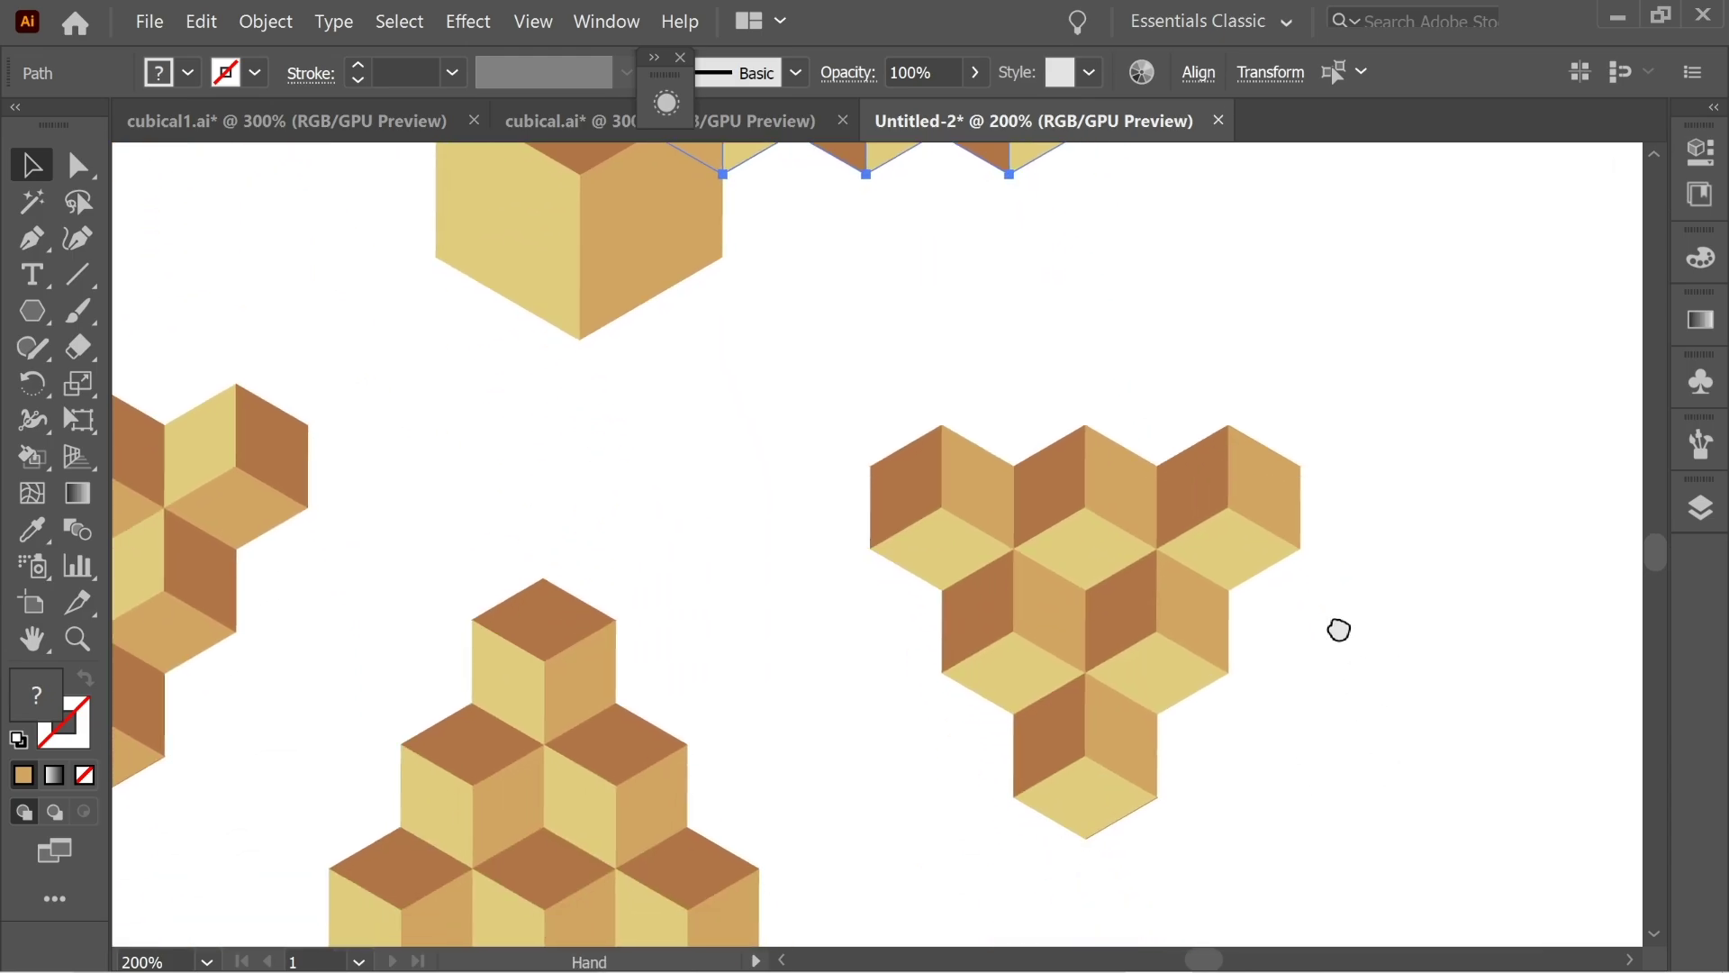
pyautogui.click(1432, 865)
pyautogui.moveTo(1431, 863); pyautogui.dragTo(862, 417)
pyautogui.moveTo(939, 511); pyautogui.dragTo(719, 255)
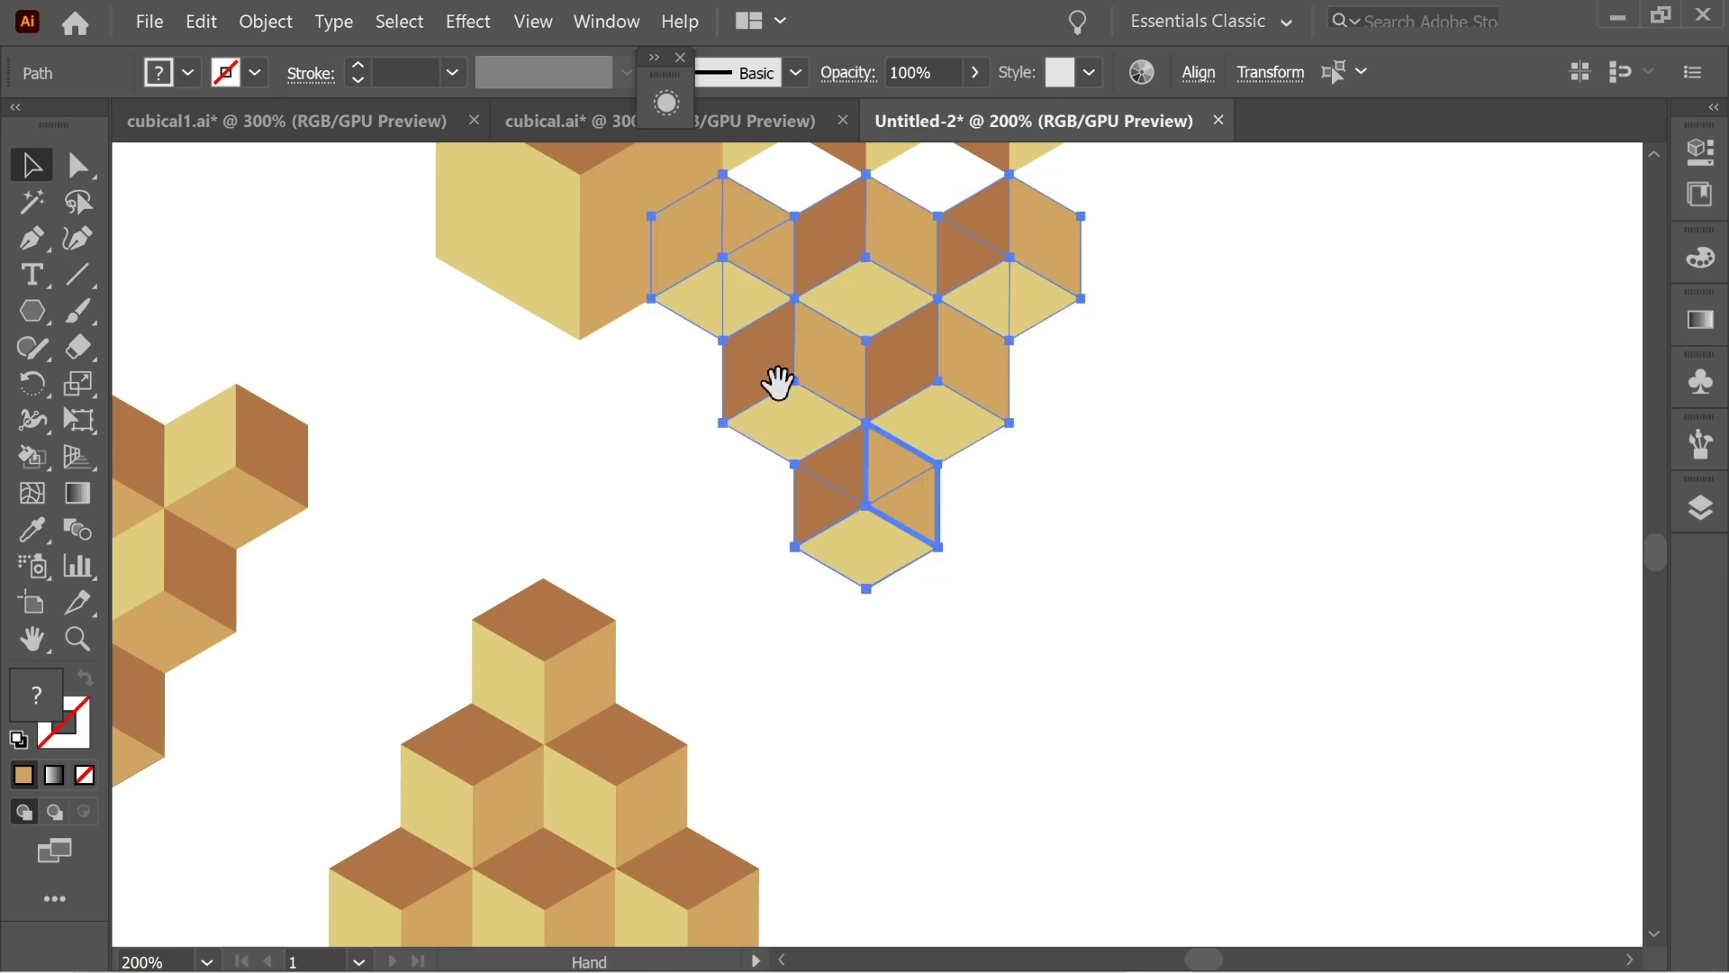
# Select the whole bottom pyramid and snap its topmost cube onto the bottom corner of the central cube.
pyautogui.moveTo(776, 382); pyautogui.dragTo(960, 459)
pyautogui.moveTo(1111, 667); pyautogui.dragTo(1084, 397)
pyautogui.click(1046, 865)
pyautogui.moveTo(1045, 852); pyautogui.dragTo(489, 418)
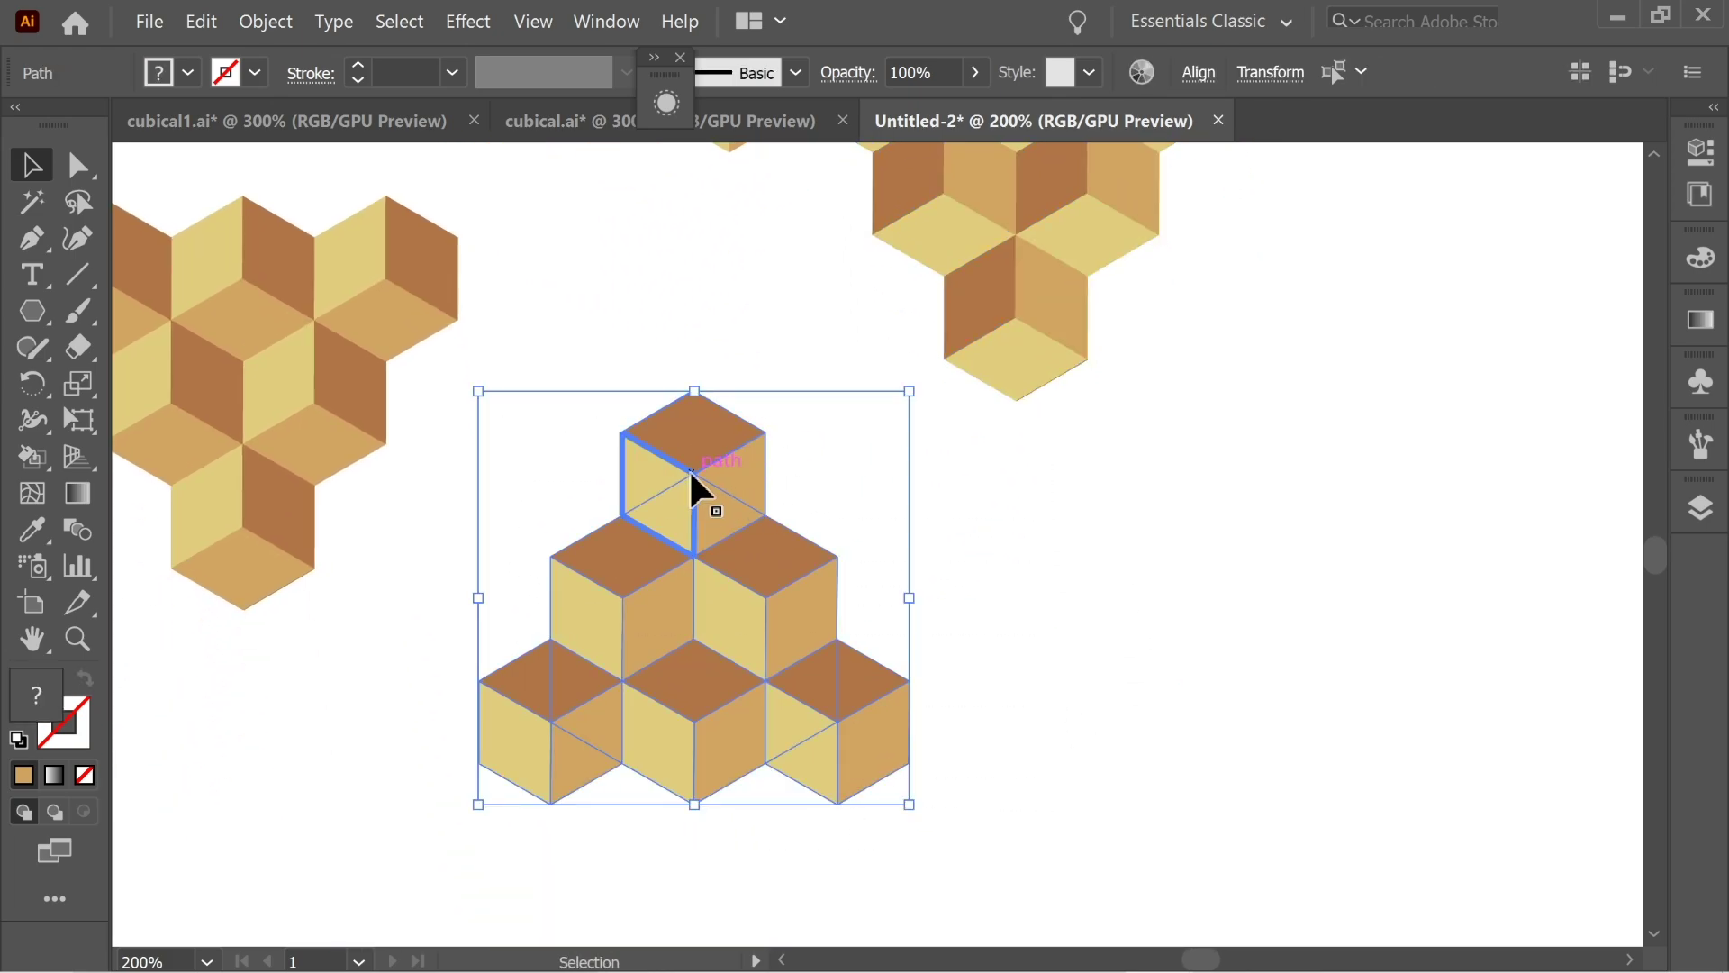
pyautogui.scroll(5, 695, 489)
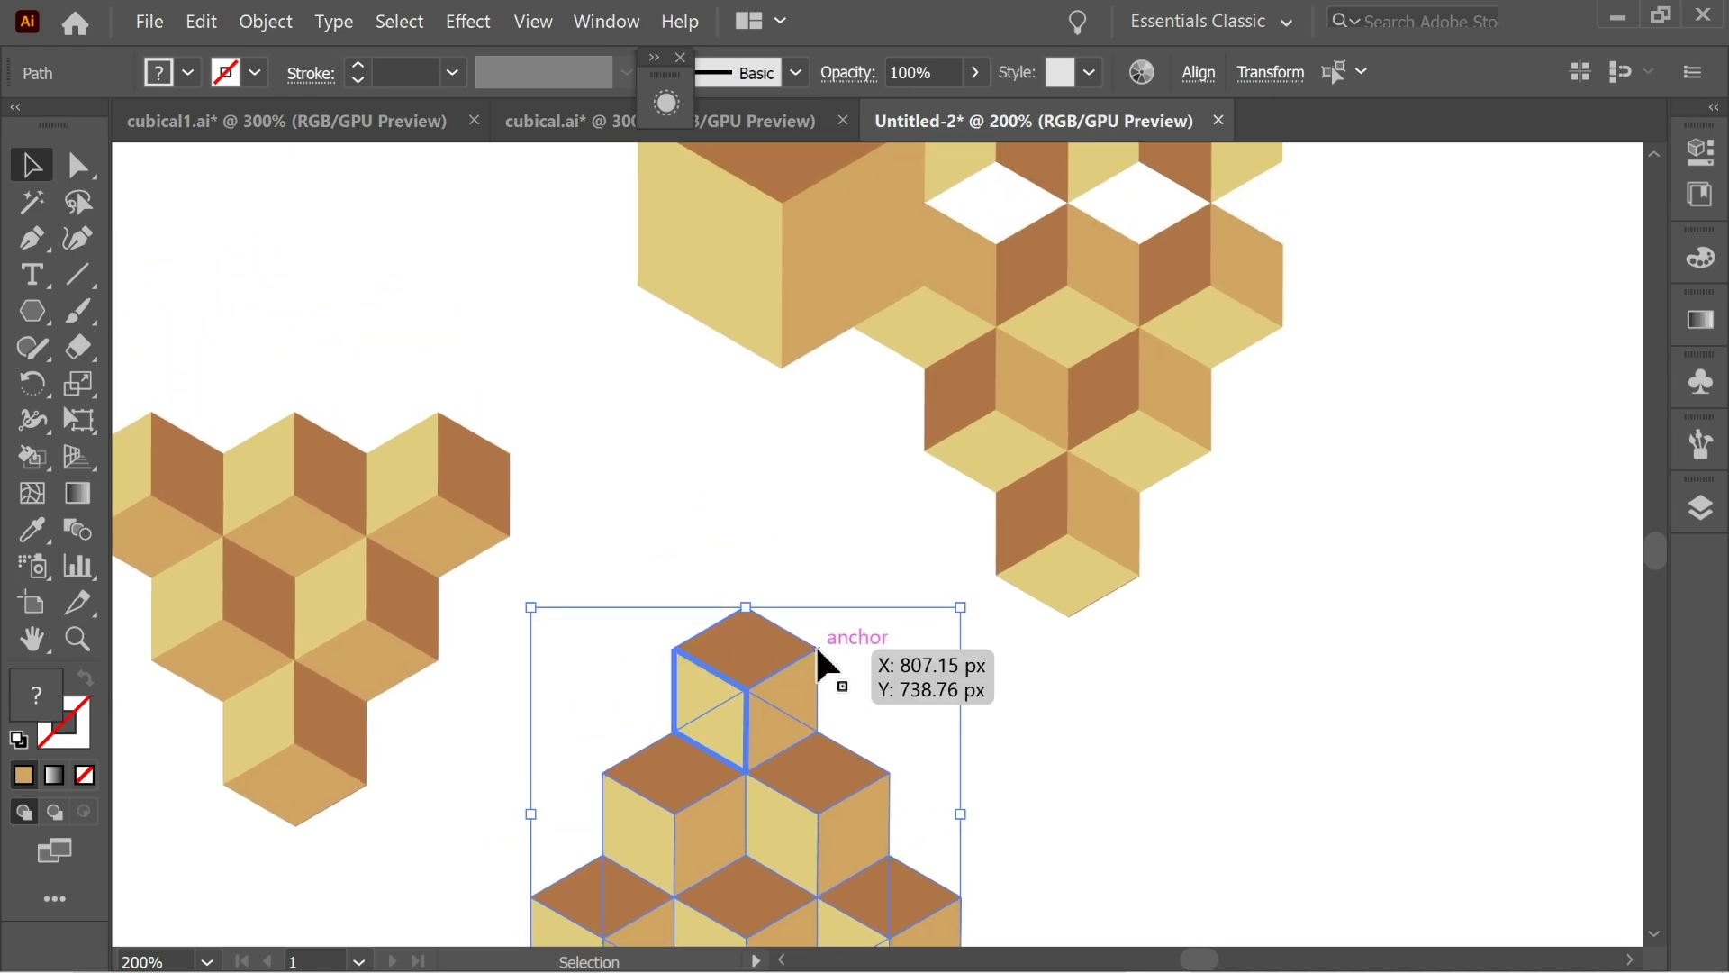
pyautogui.moveTo(817, 648); pyautogui.dragTo(851, 331)
pyautogui.moveTo(645, 417); pyautogui.dragTo(874, 471)
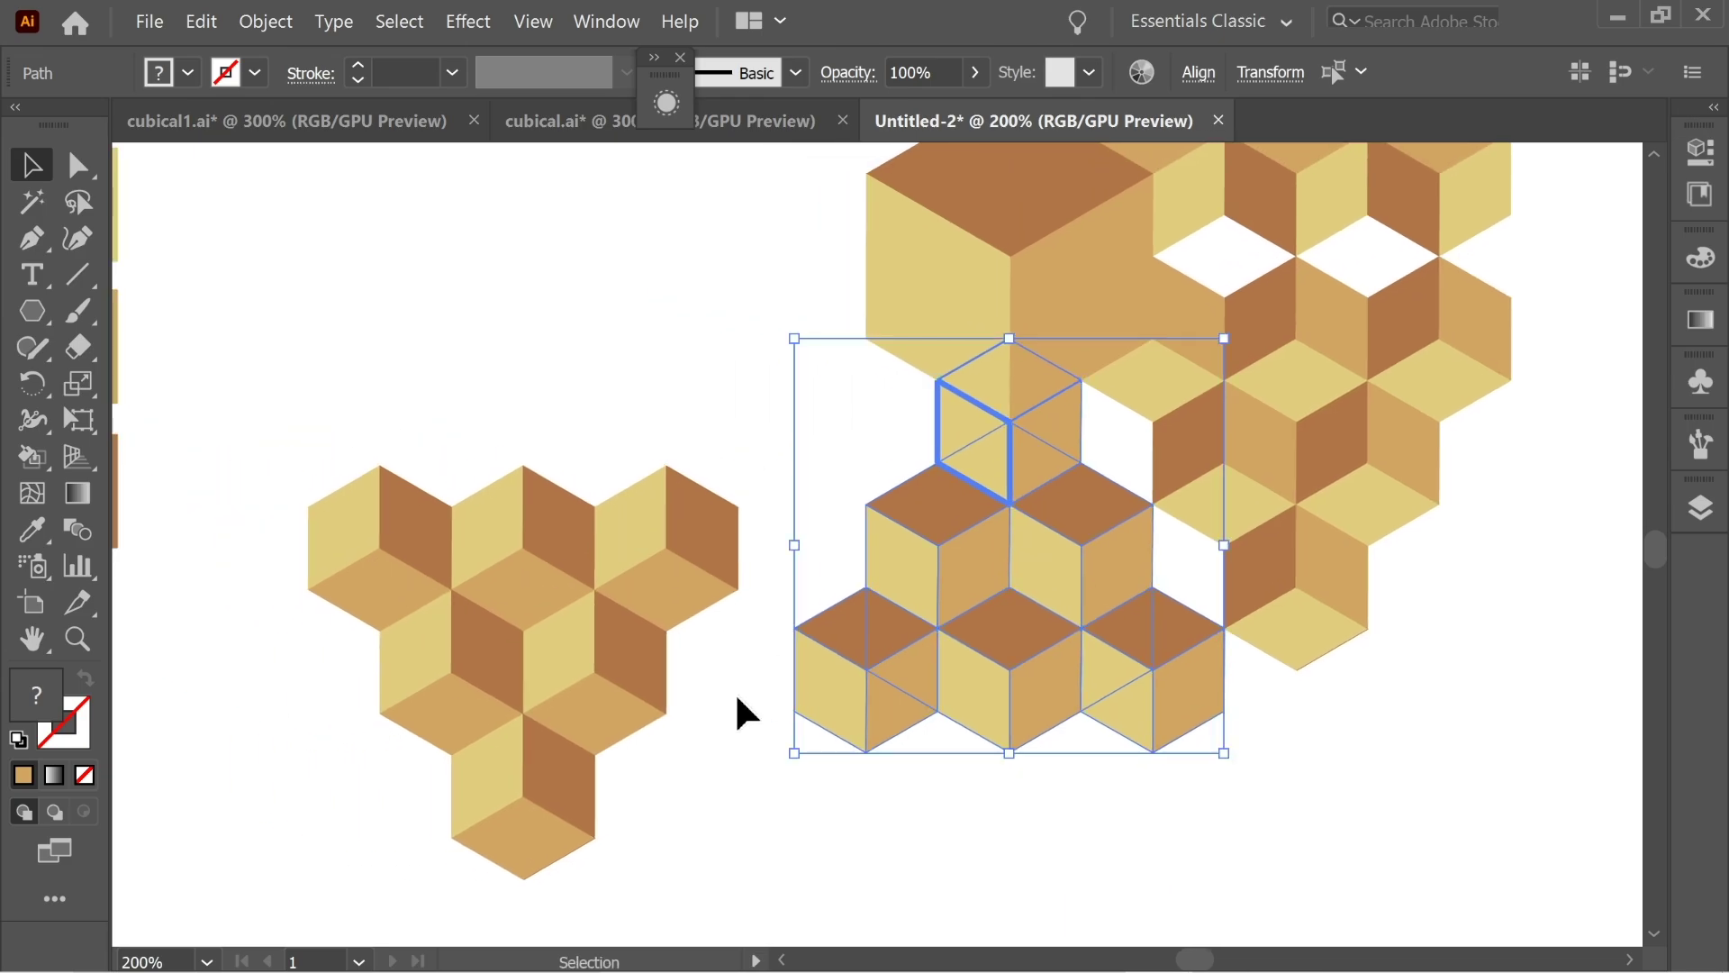
# Select the whole lower-left inverted pyramid and snap its upper-right cube onto the central cube's lower-left corner.
pyautogui.click(735, 692)
pyautogui.moveTo(739, 906); pyautogui.dragTo(292, 396)
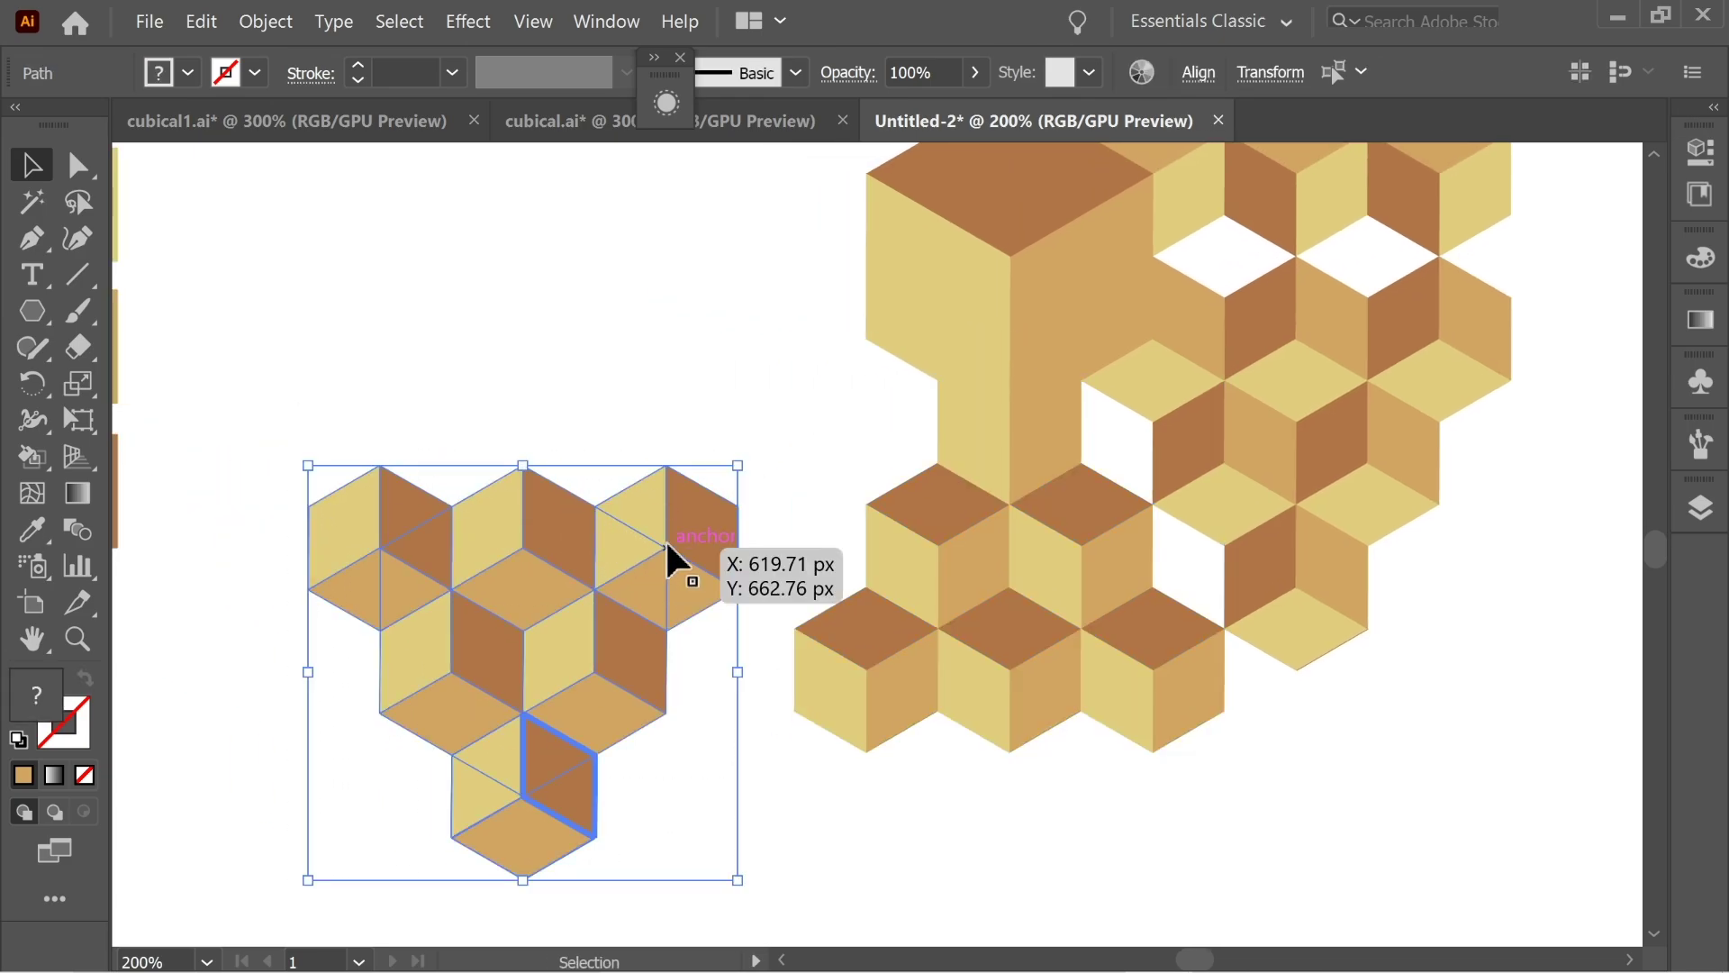
pyautogui.moveTo(667, 556); pyautogui.dragTo(262, 185)
# Snap the upper-left pyramid's lower-right cube onto the central cube's upper-left corner and deselect it.
pyautogui.click(636, 622)
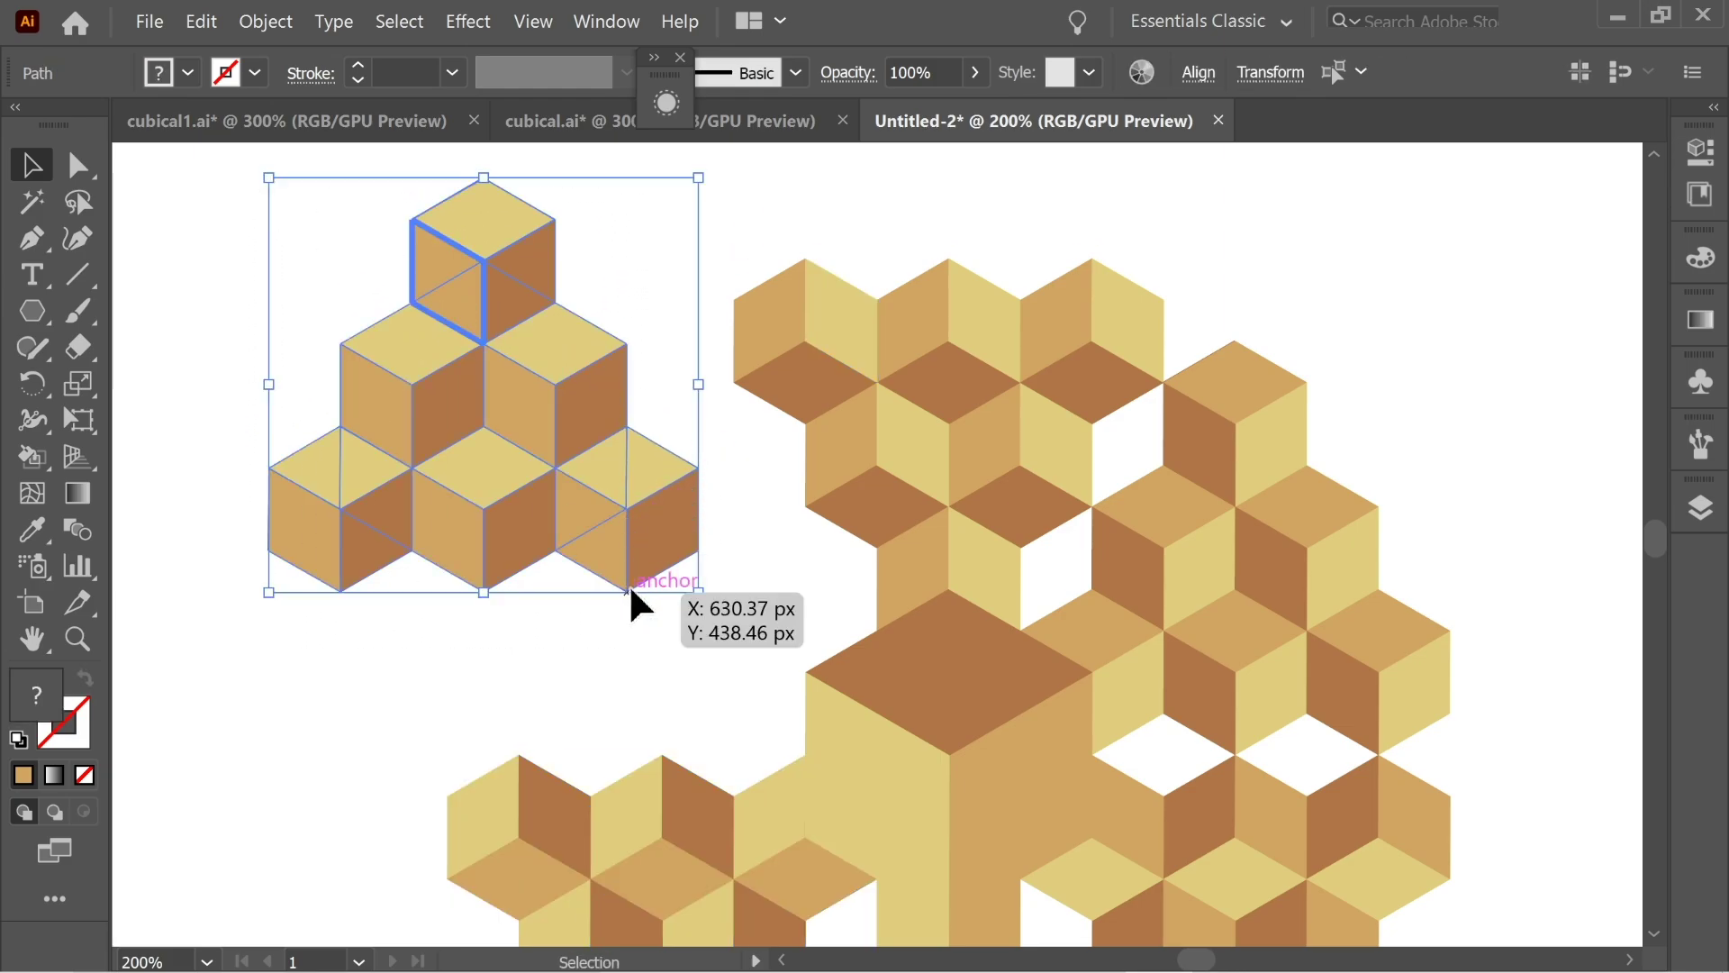
pyautogui.moveTo(629, 584); pyautogui.dragTo(808, 759)
pyautogui.click(379, 522)
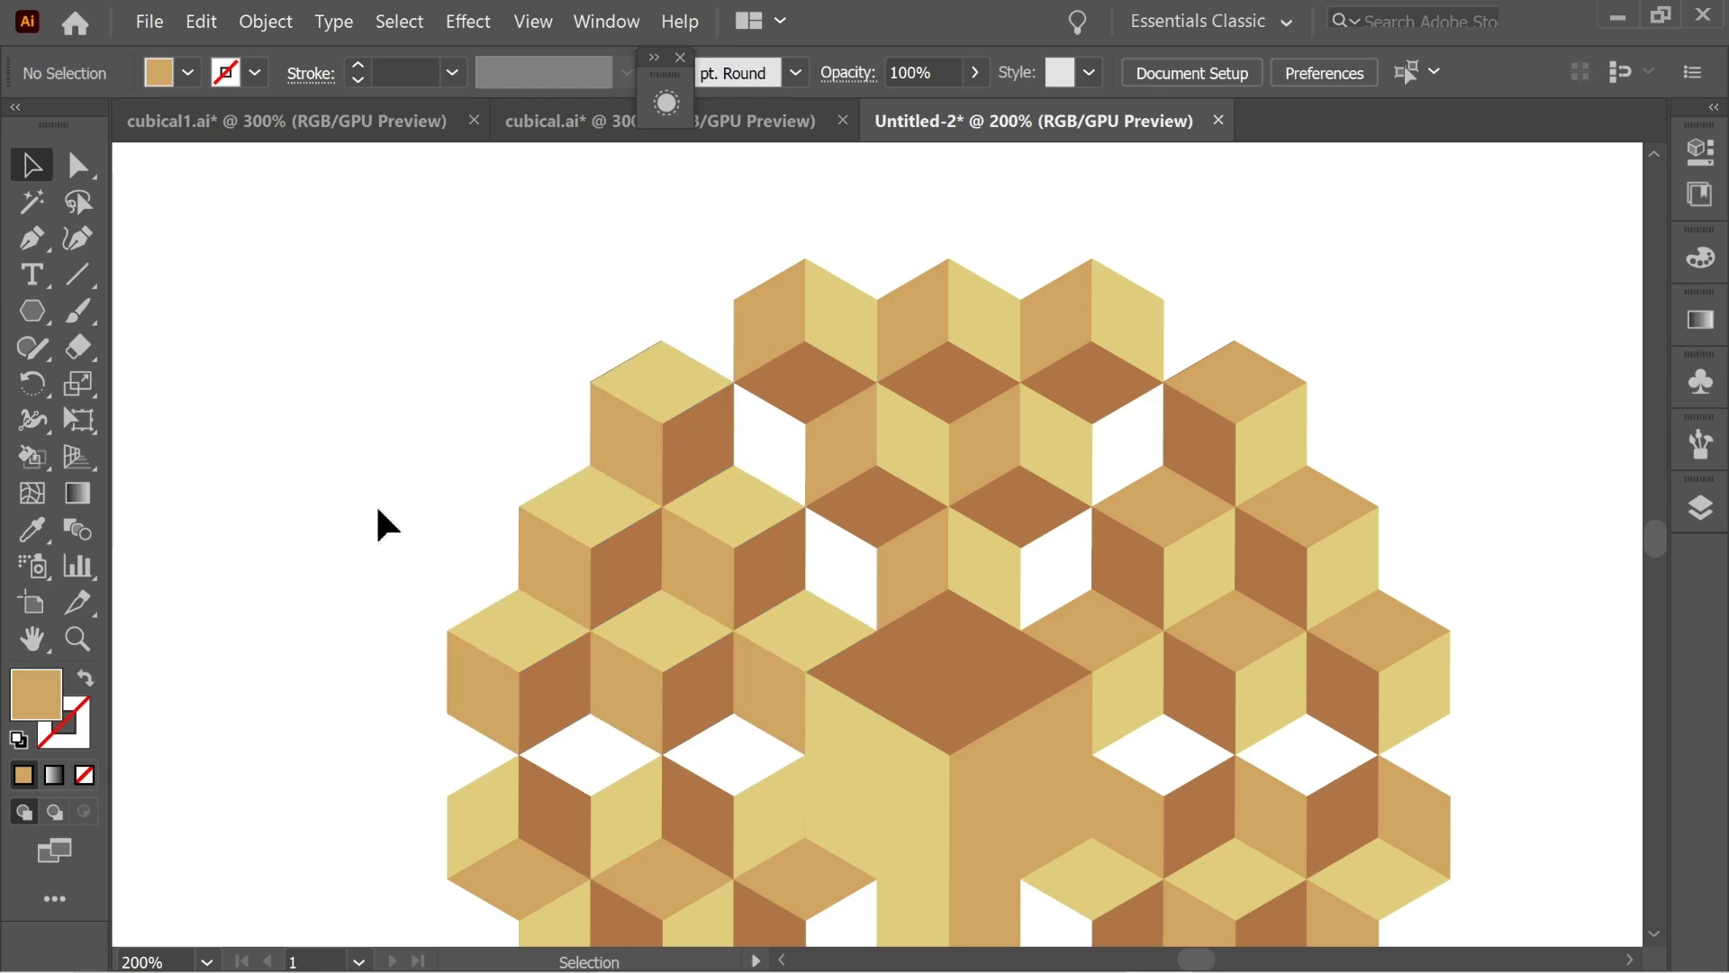
# Delete the central cube's three faces and the pyramid tiles overlapping them, leaving an empty hexagon in the middle of the design.
pyautogui.hotkey('ctrl', '-')
pyautogui.press('space')
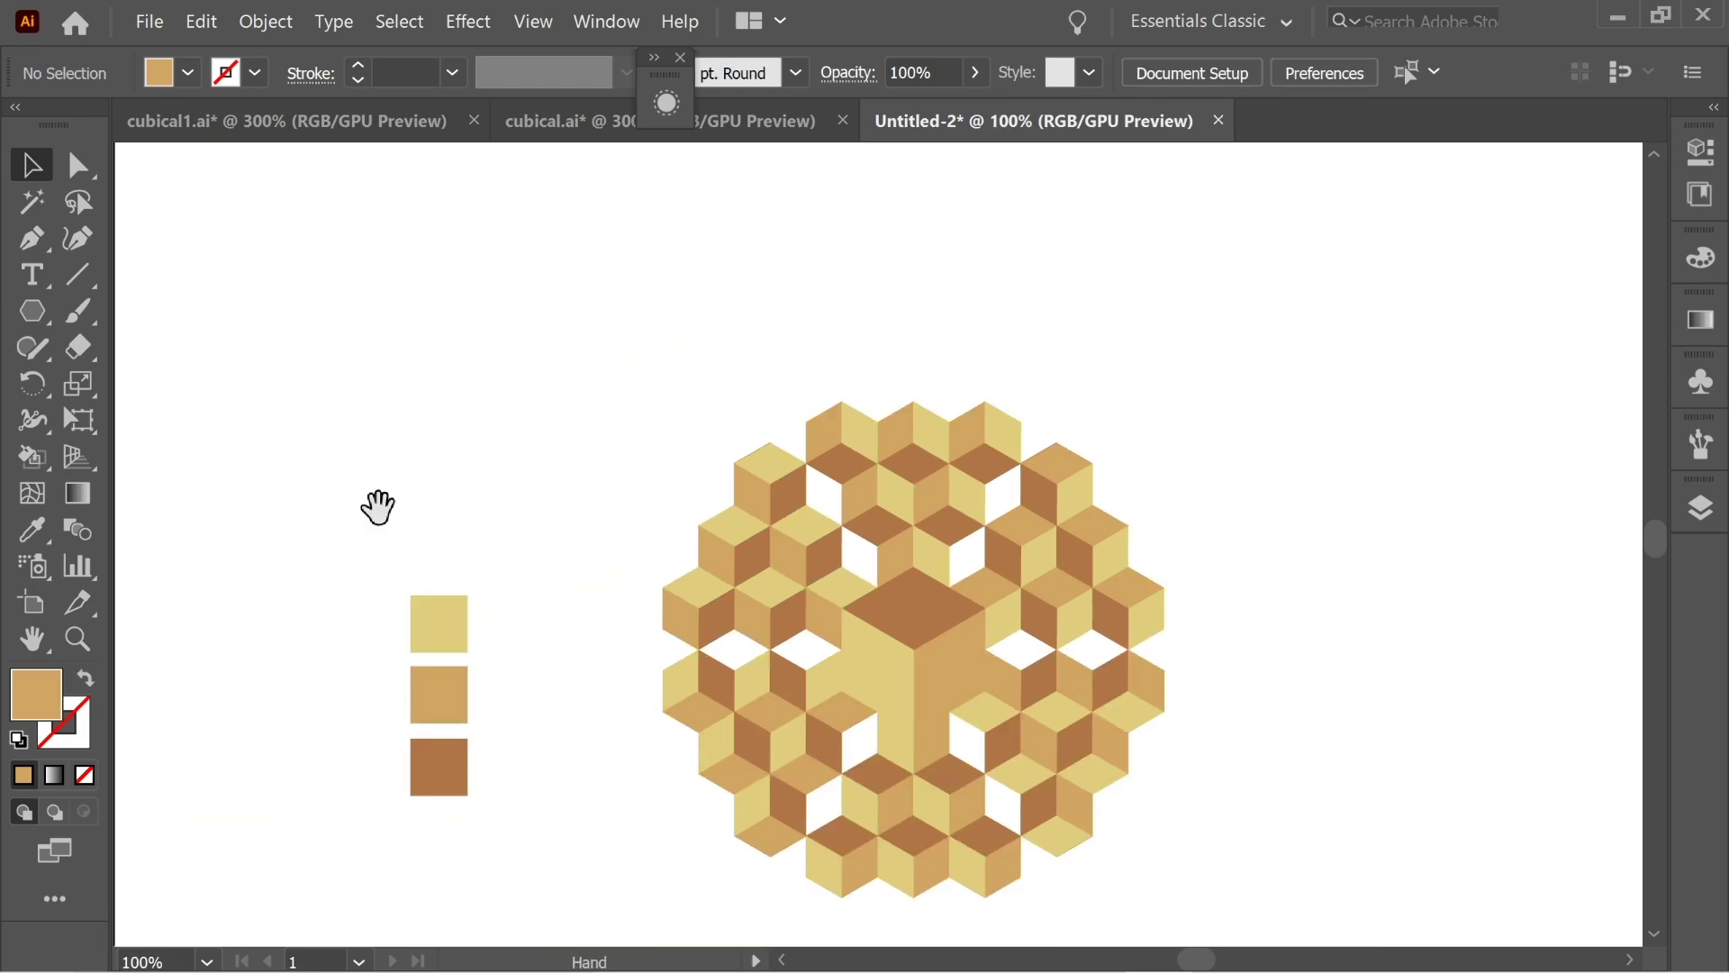
pyautogui.moveTo(795, 483); pyautogui.dragTo(668, 370)
pyautogui.click(792, 482)
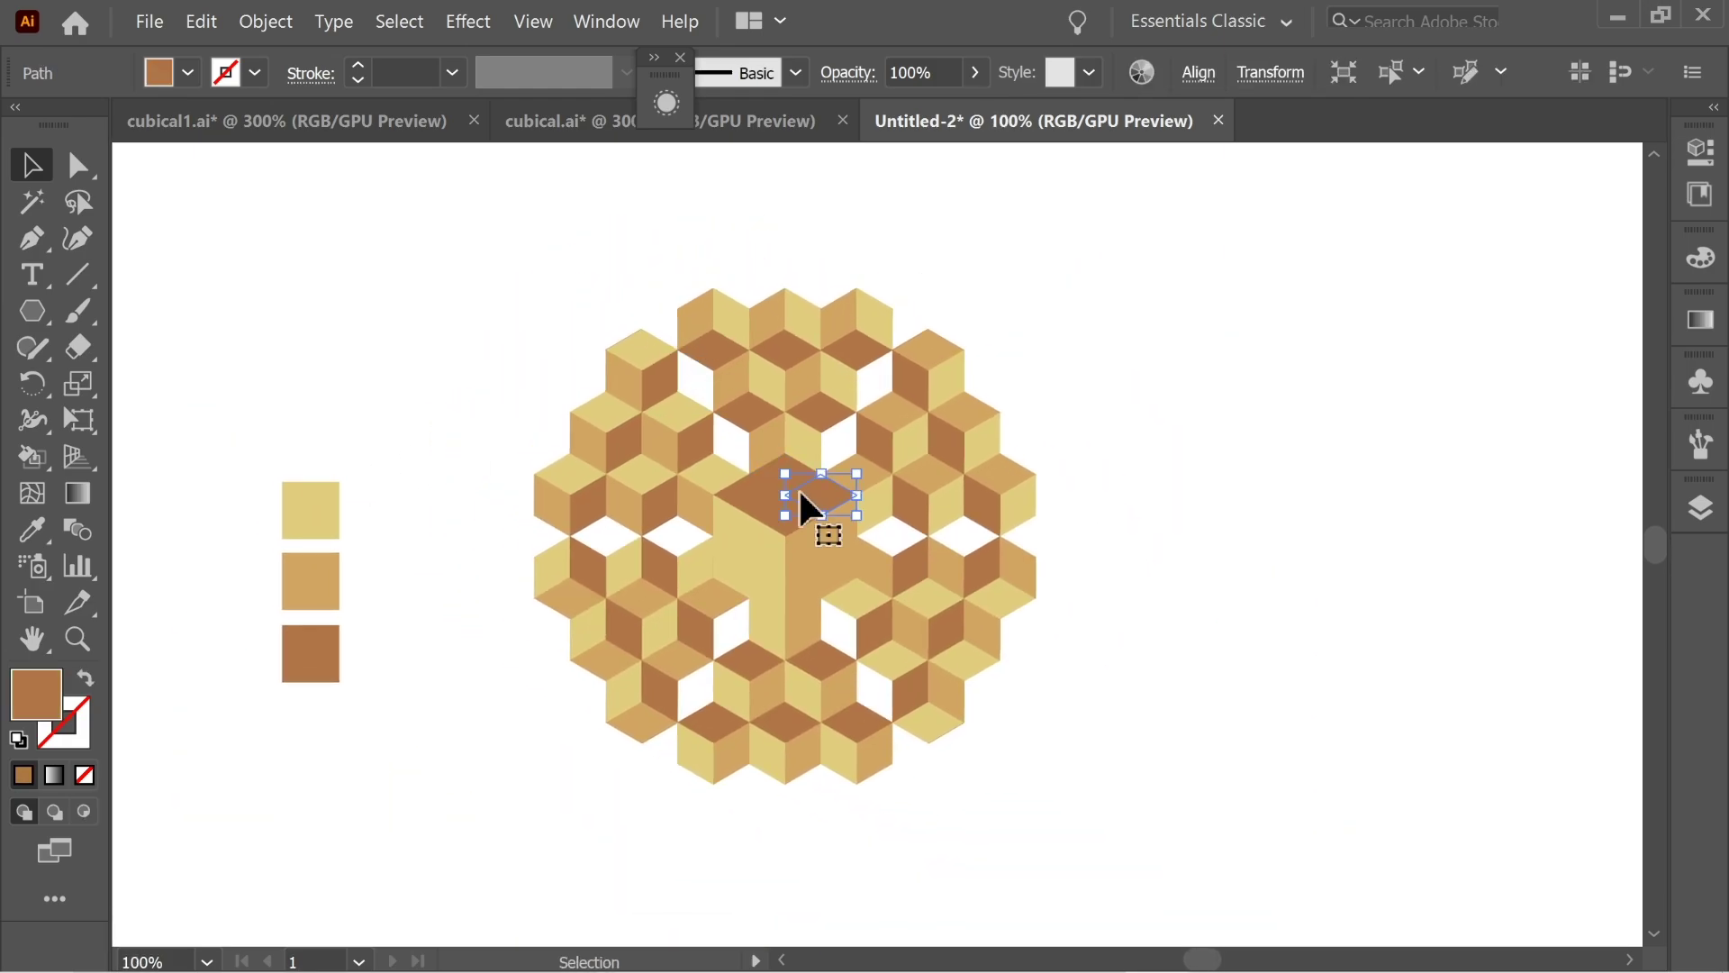
pyautogui.press('Delete')
pyautogui.click(766, 494)
pyautogui.press('Delete')
pyautogui.click(821, 517)
pyautogui.press('Delete')
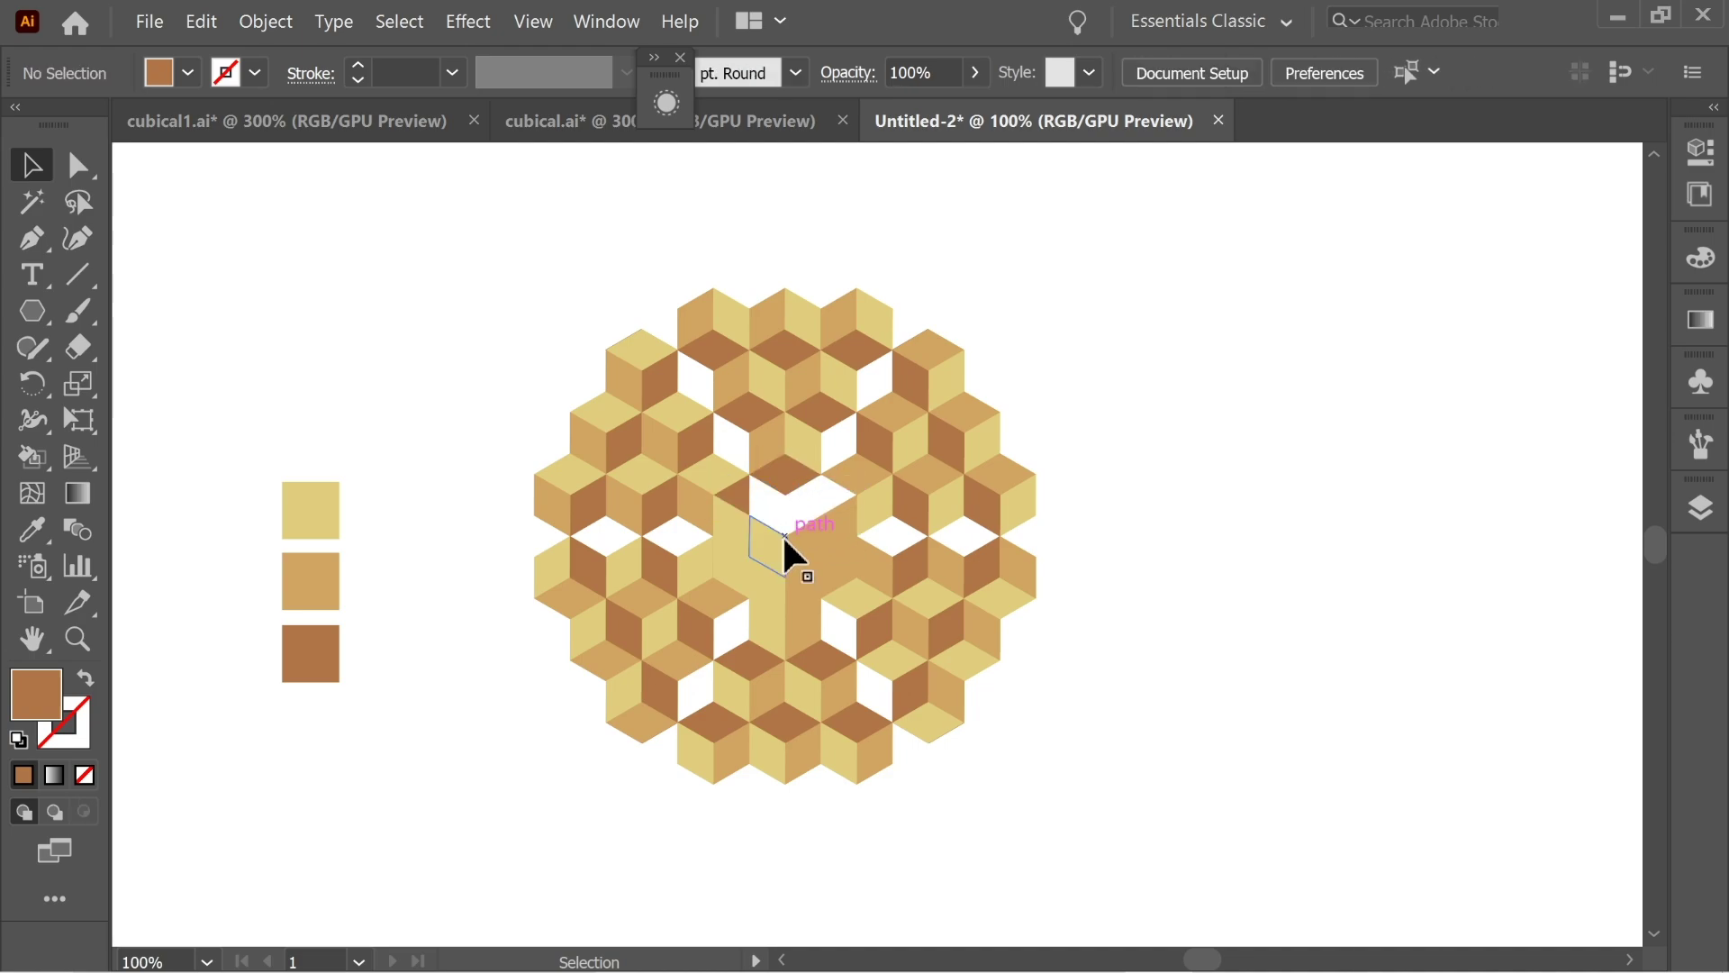
pyautogui.click(766, 543)
pyautogui.press('Delete')
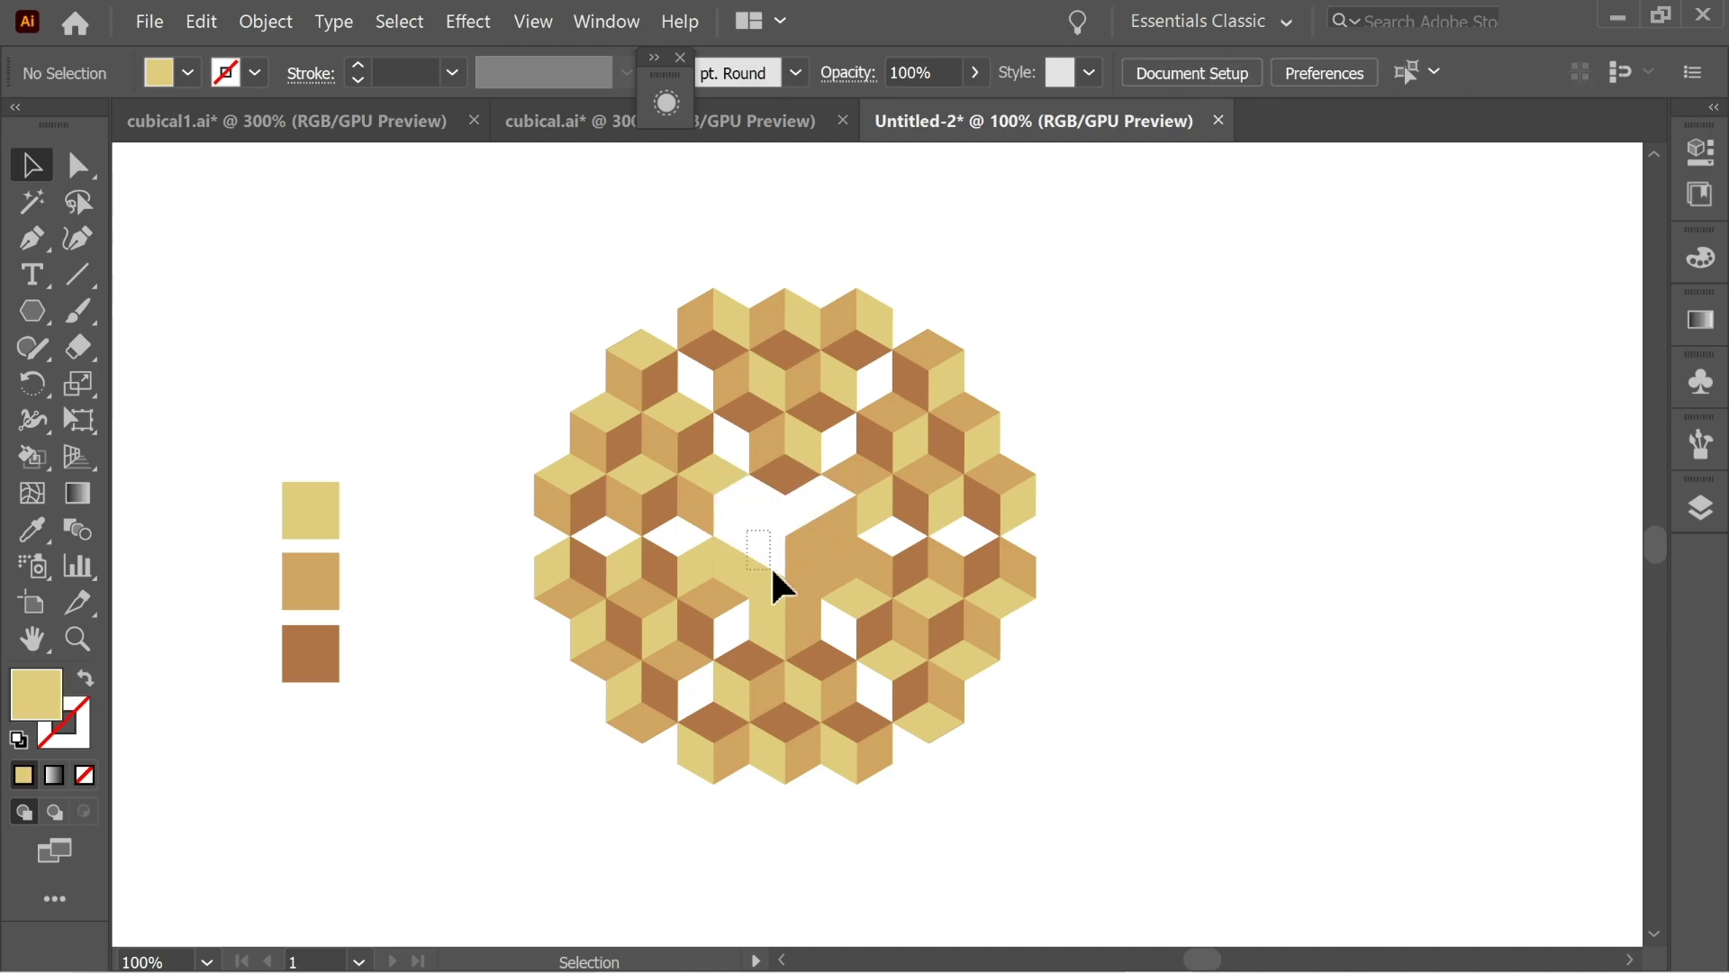
pyautogui.click(831, 570)
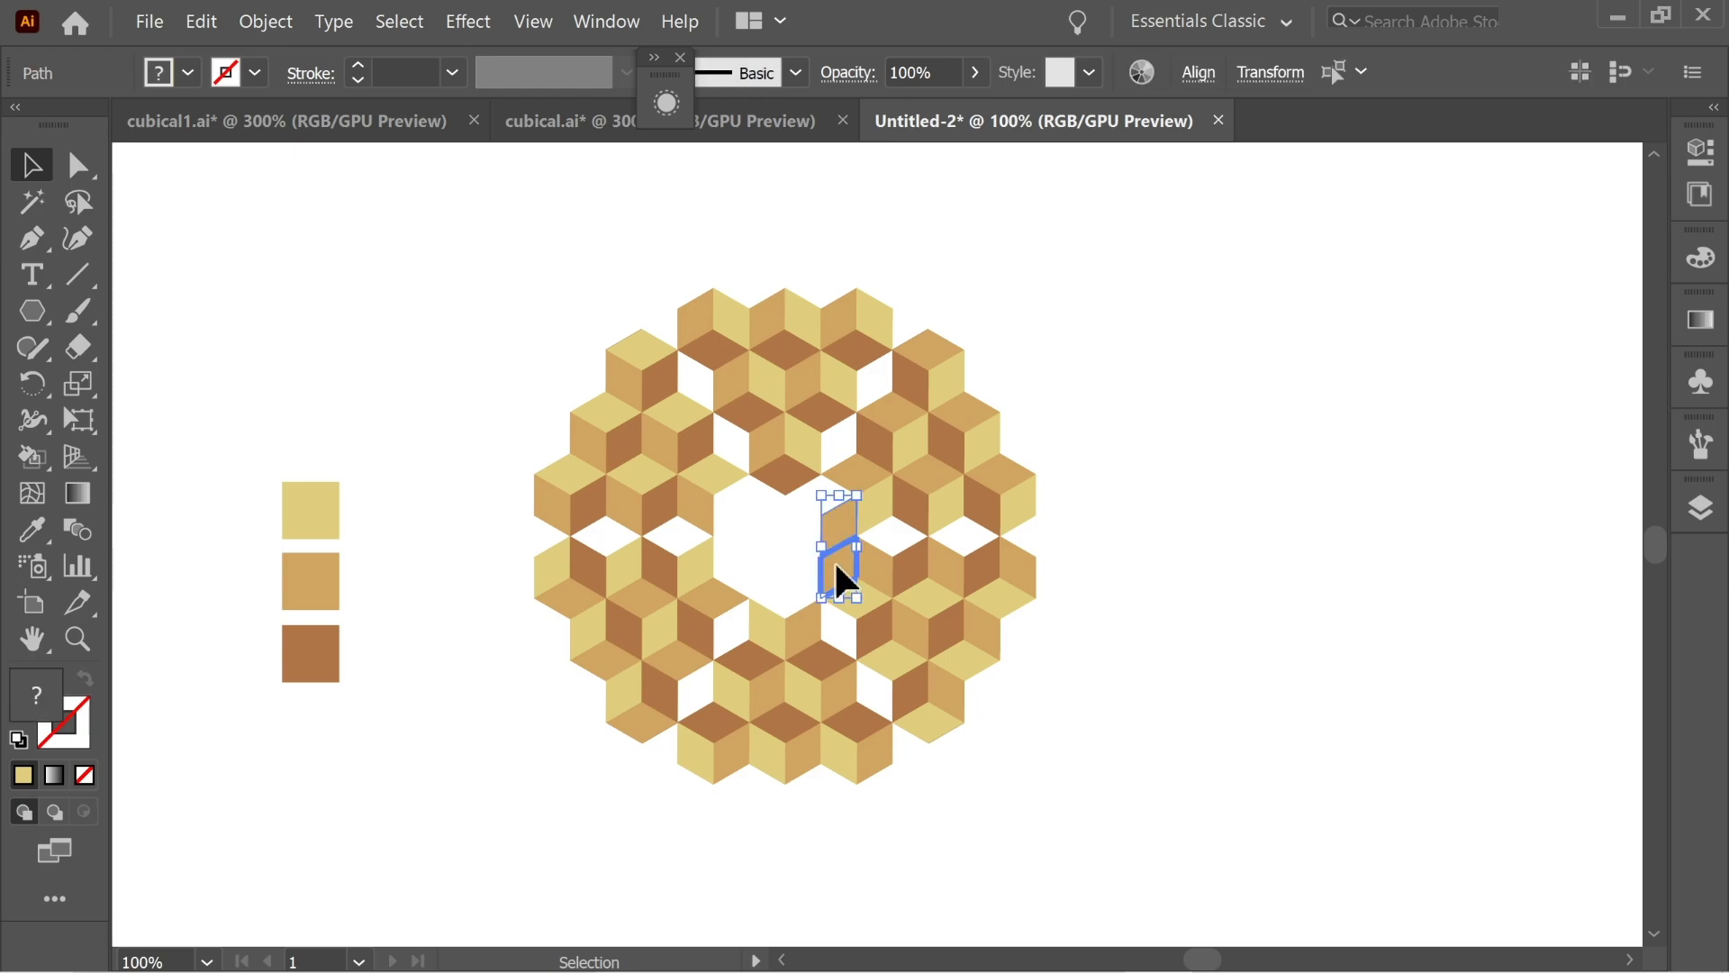
pyautogui.press('Delete')
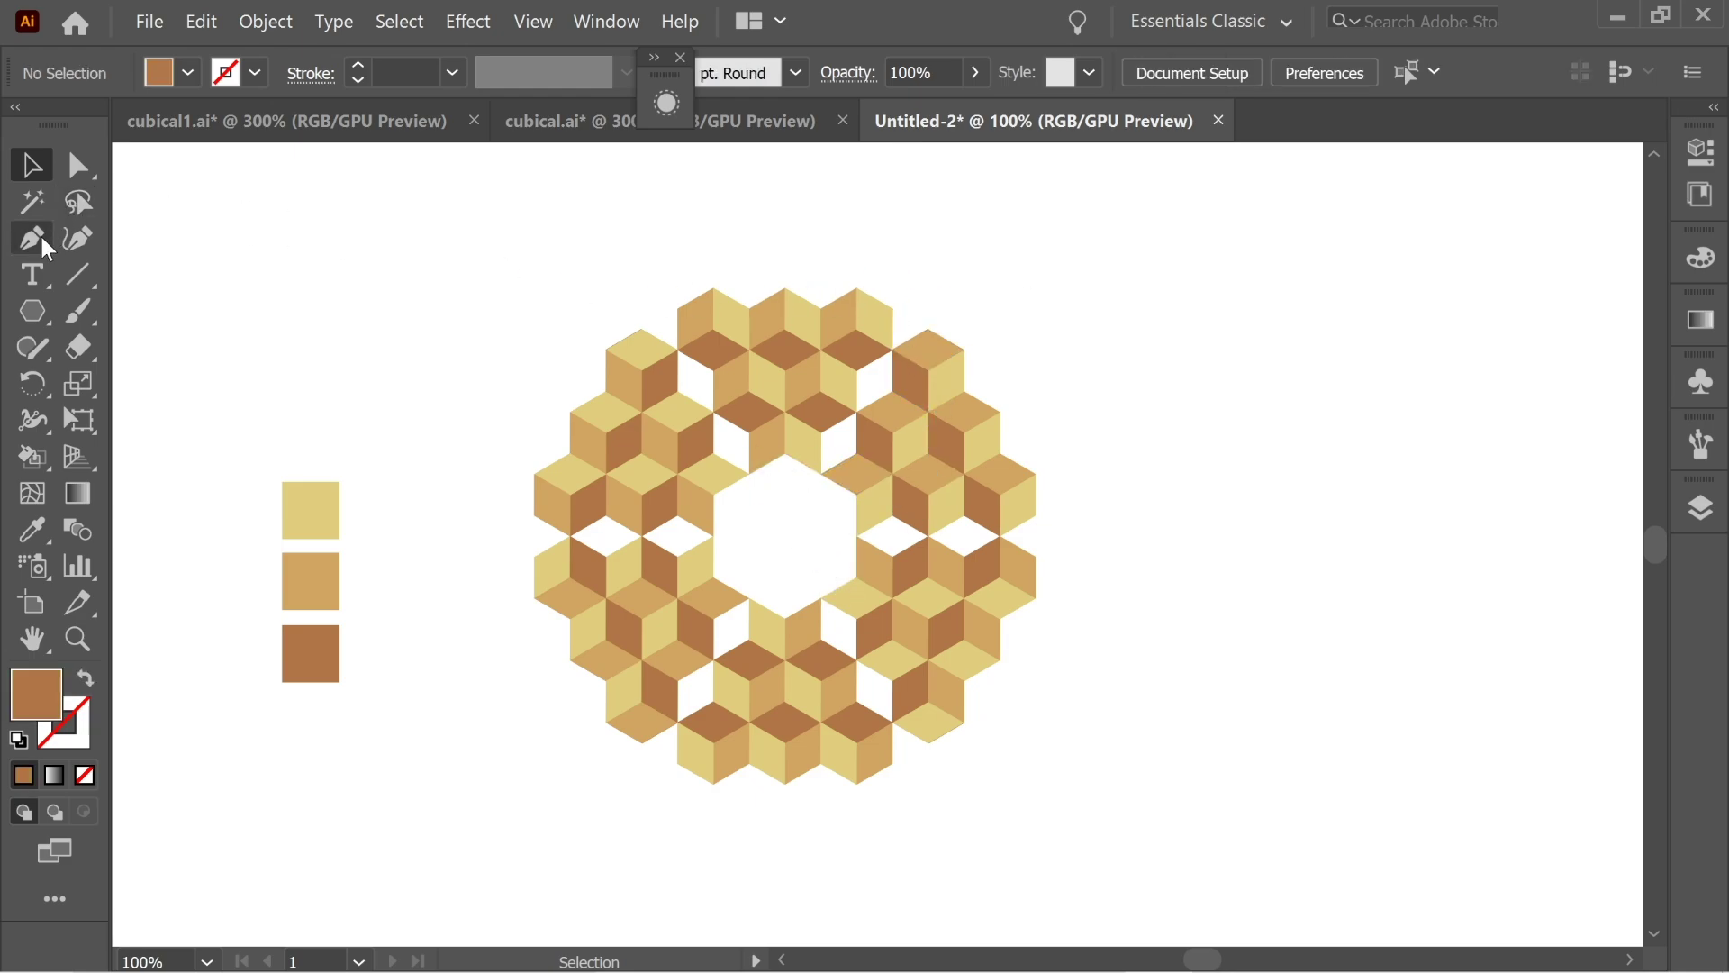
# Draw a vertical Pen line across the empty central hexagon from its top vertex to its bottom vertex.
pyautogui.click(42, 239)
pyautogui.click(776, 457)
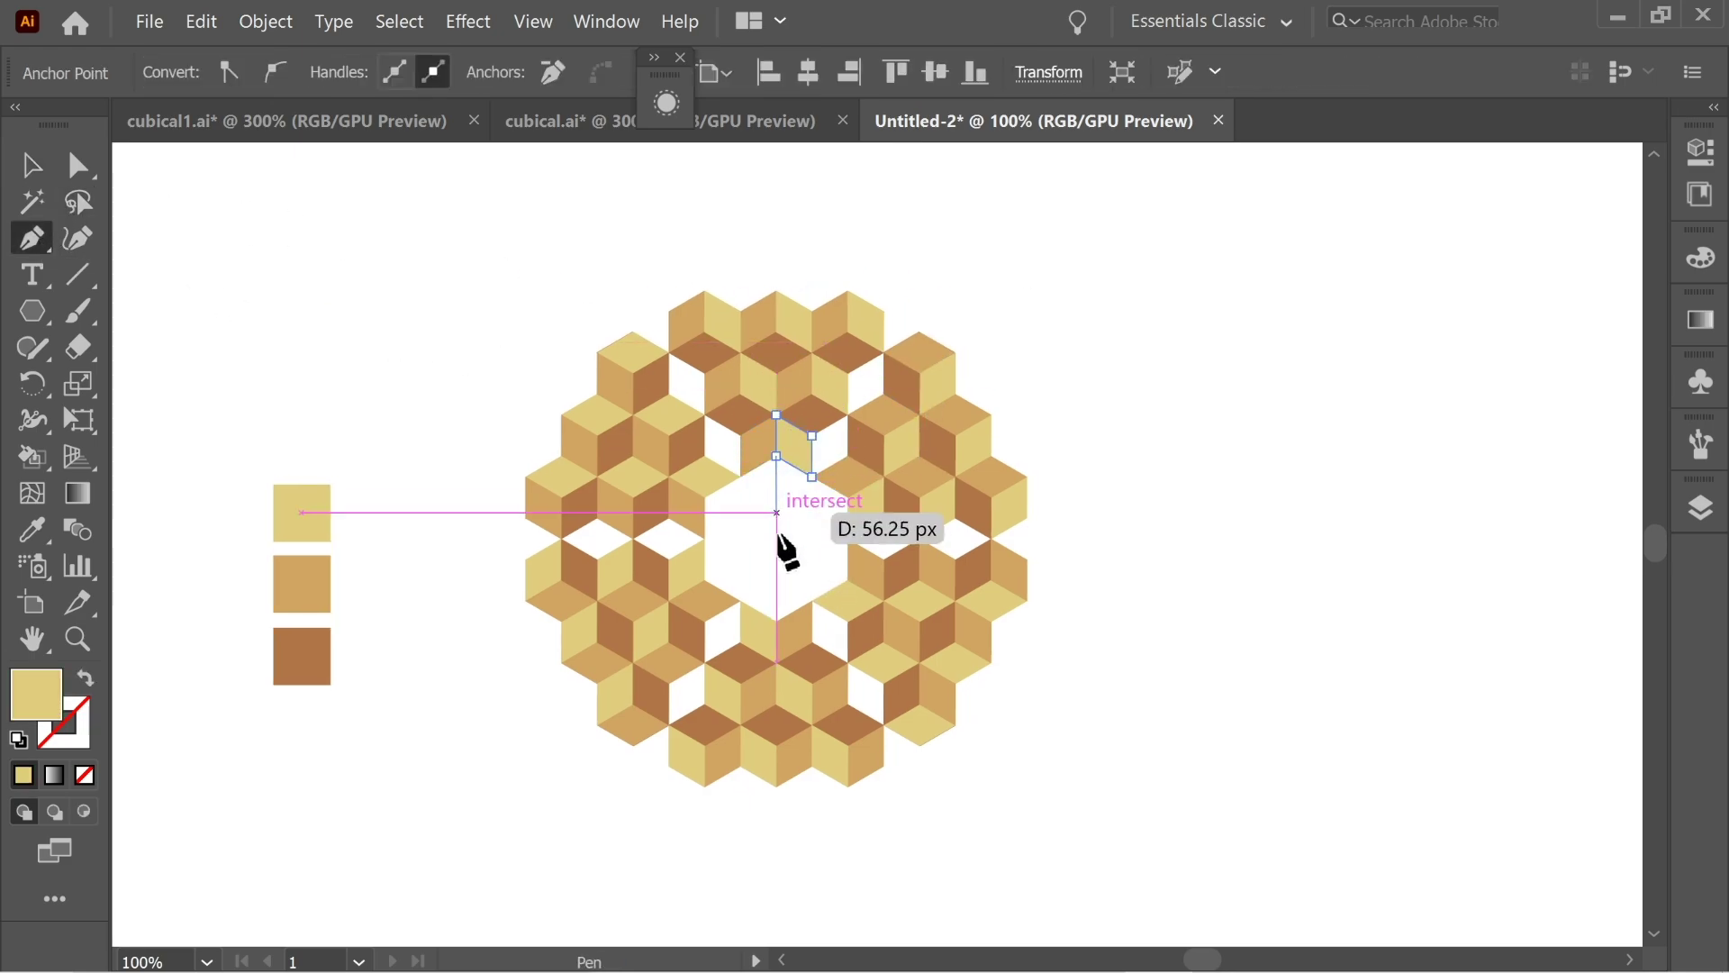
pyautogui.click(776, 621)
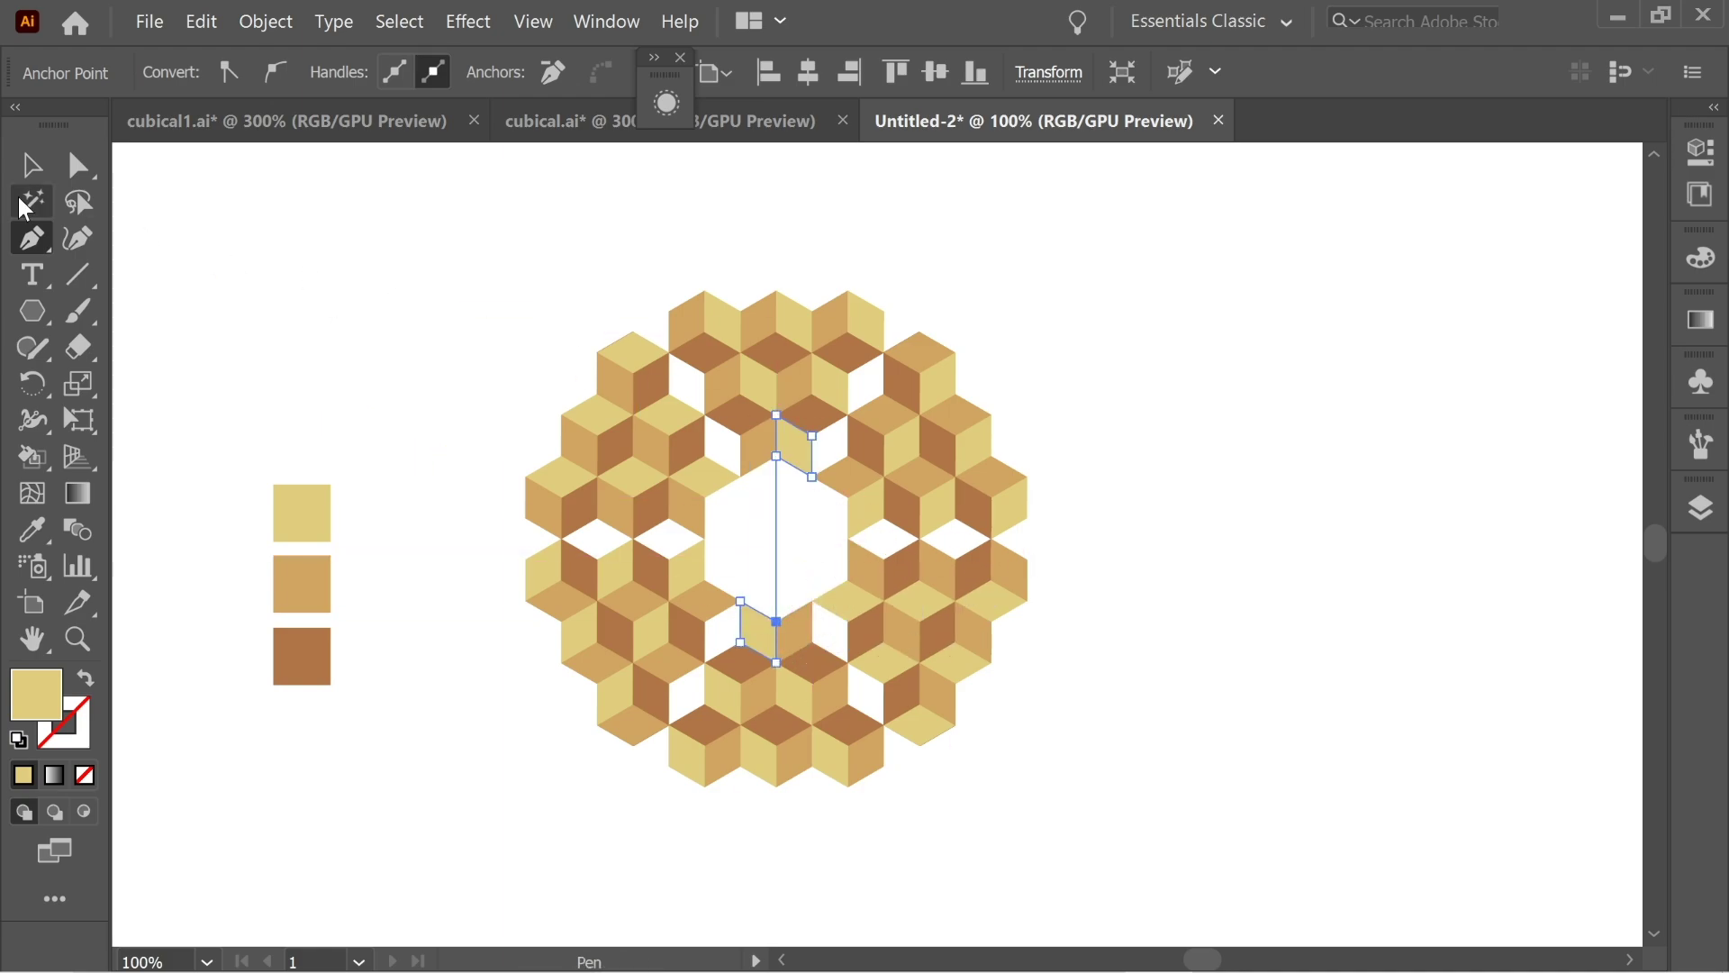
pyautogui.keyDown('ctrl'); pyautogui.click(288, 214); pyautogui.keyUp('ctrl')
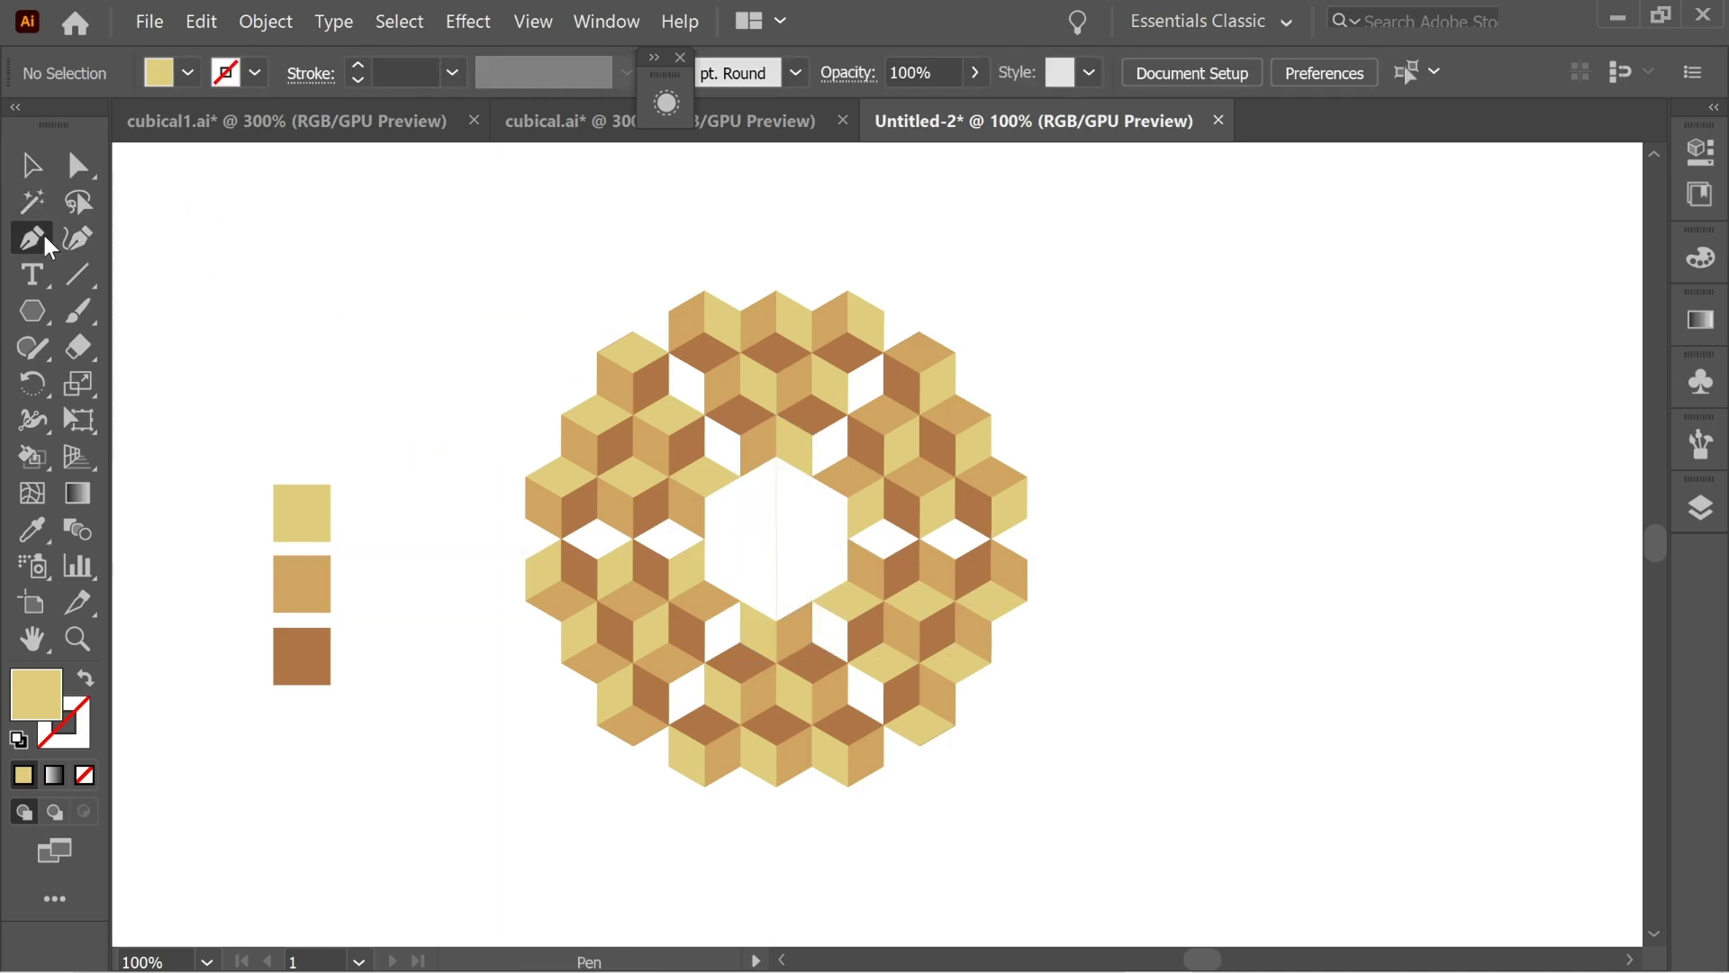
# Draw two steep diagonal lines joining the midpoints of the hexagon's upper edges to the midpoints of the opposite lower edges.
pyautogui.click(740, 475)
pyautogui.click(812, 598)
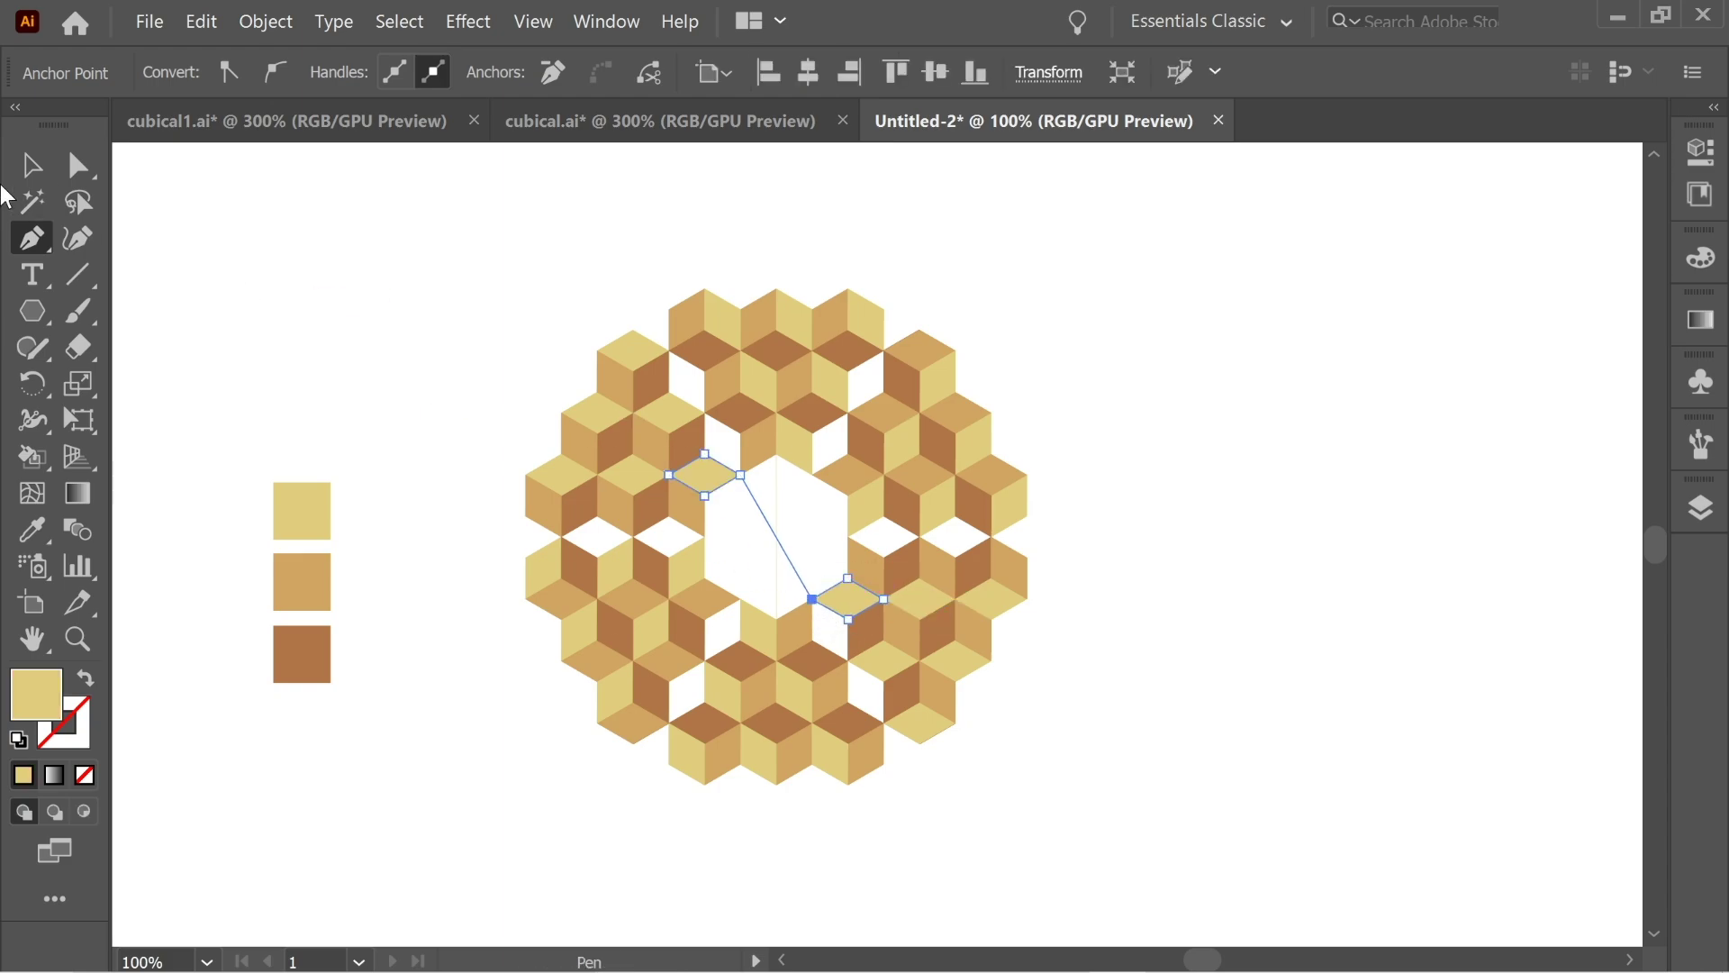
pyautogui.keyDown('ctrl'); pyautogui.click(224, 218); pyautogui.keyUp('ctrl')
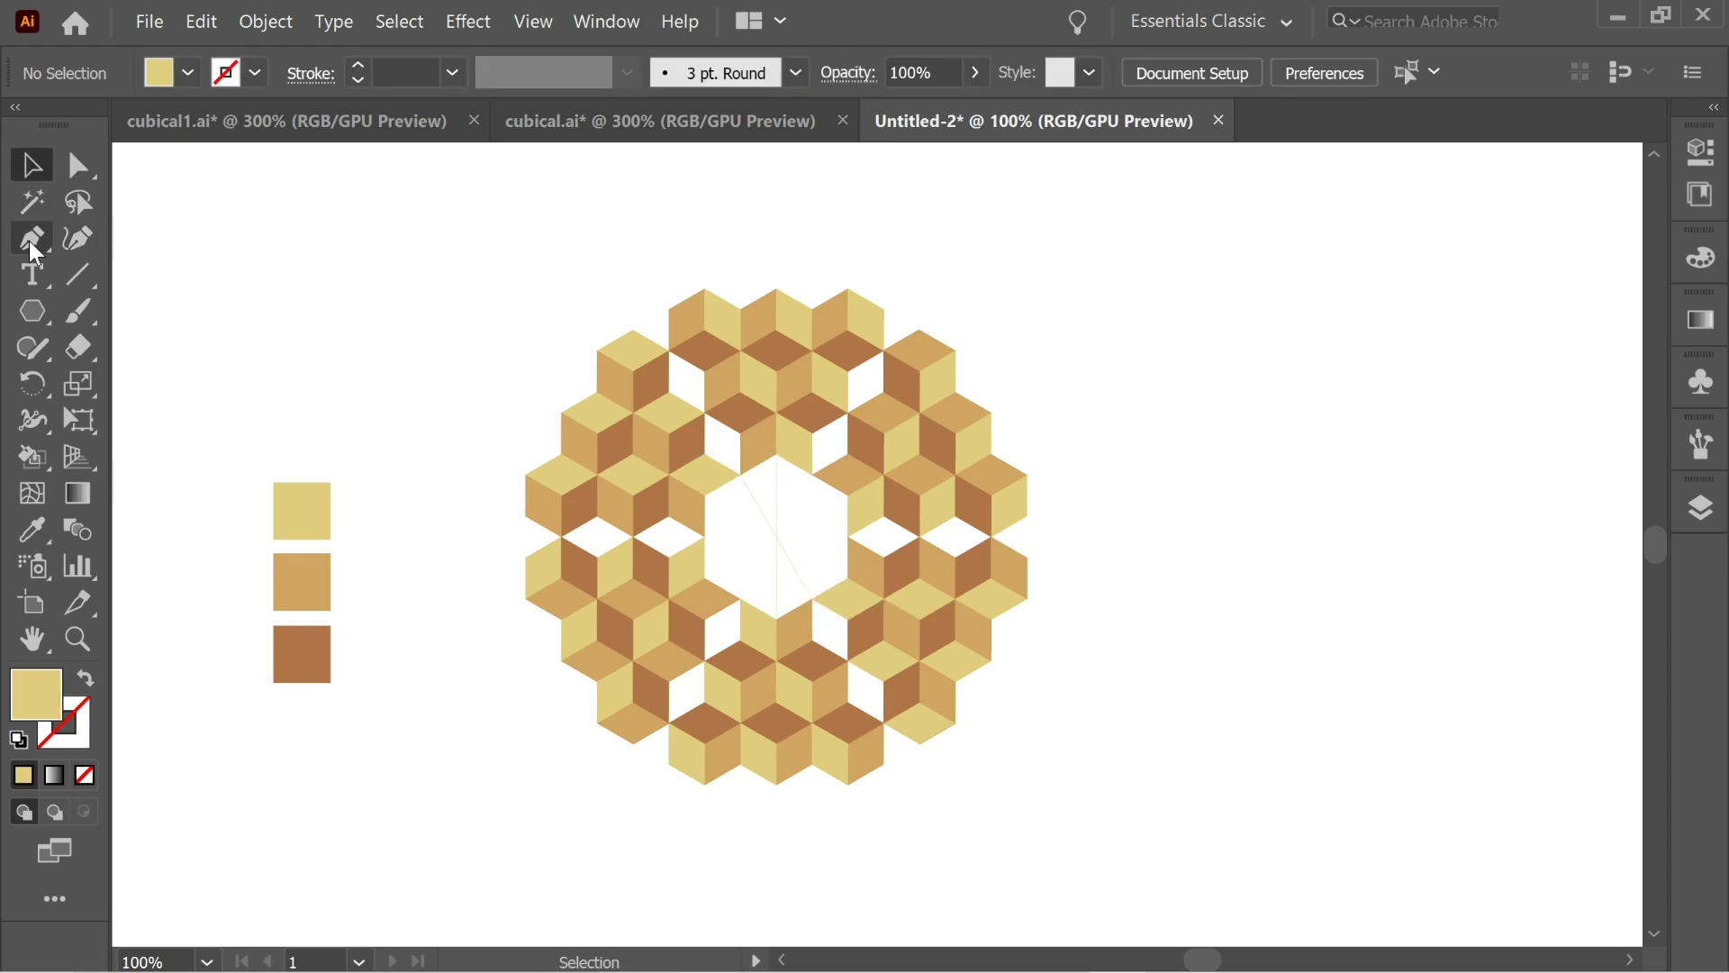
pyautogui.click(812, 475)
pyautogui.click(740, 598)
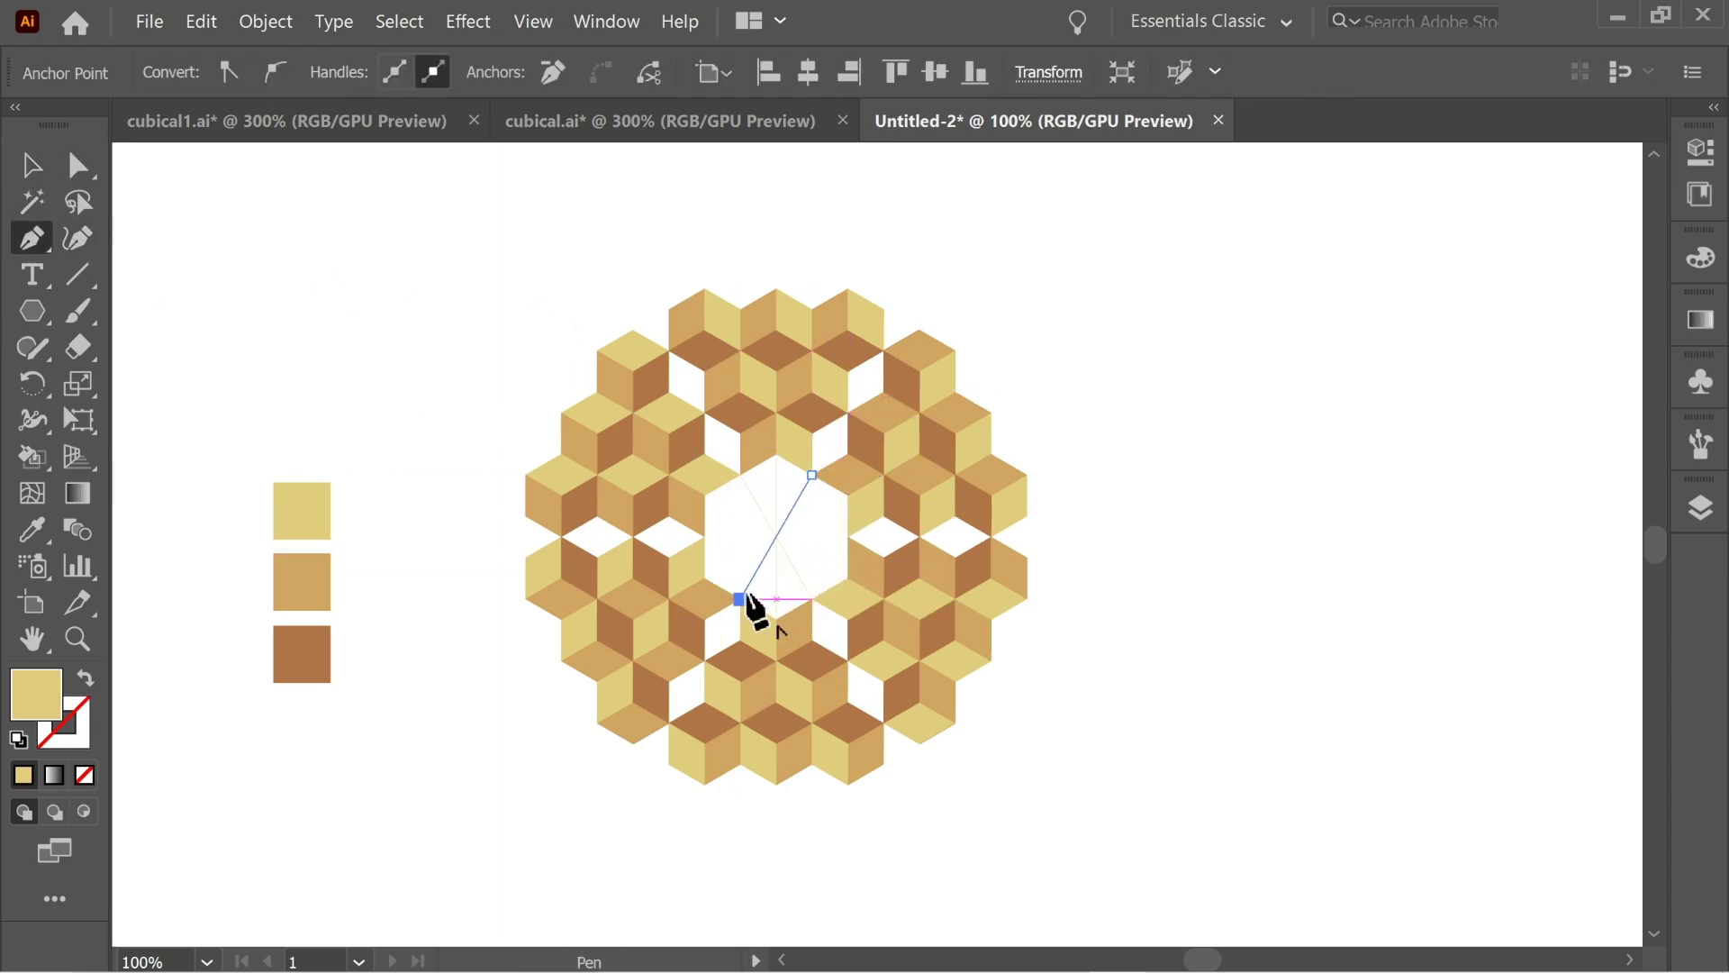
pyautogui.keyDown('ctrl'); pyautogui.click(165, 202); pyautogui.keyUp('ctrl')
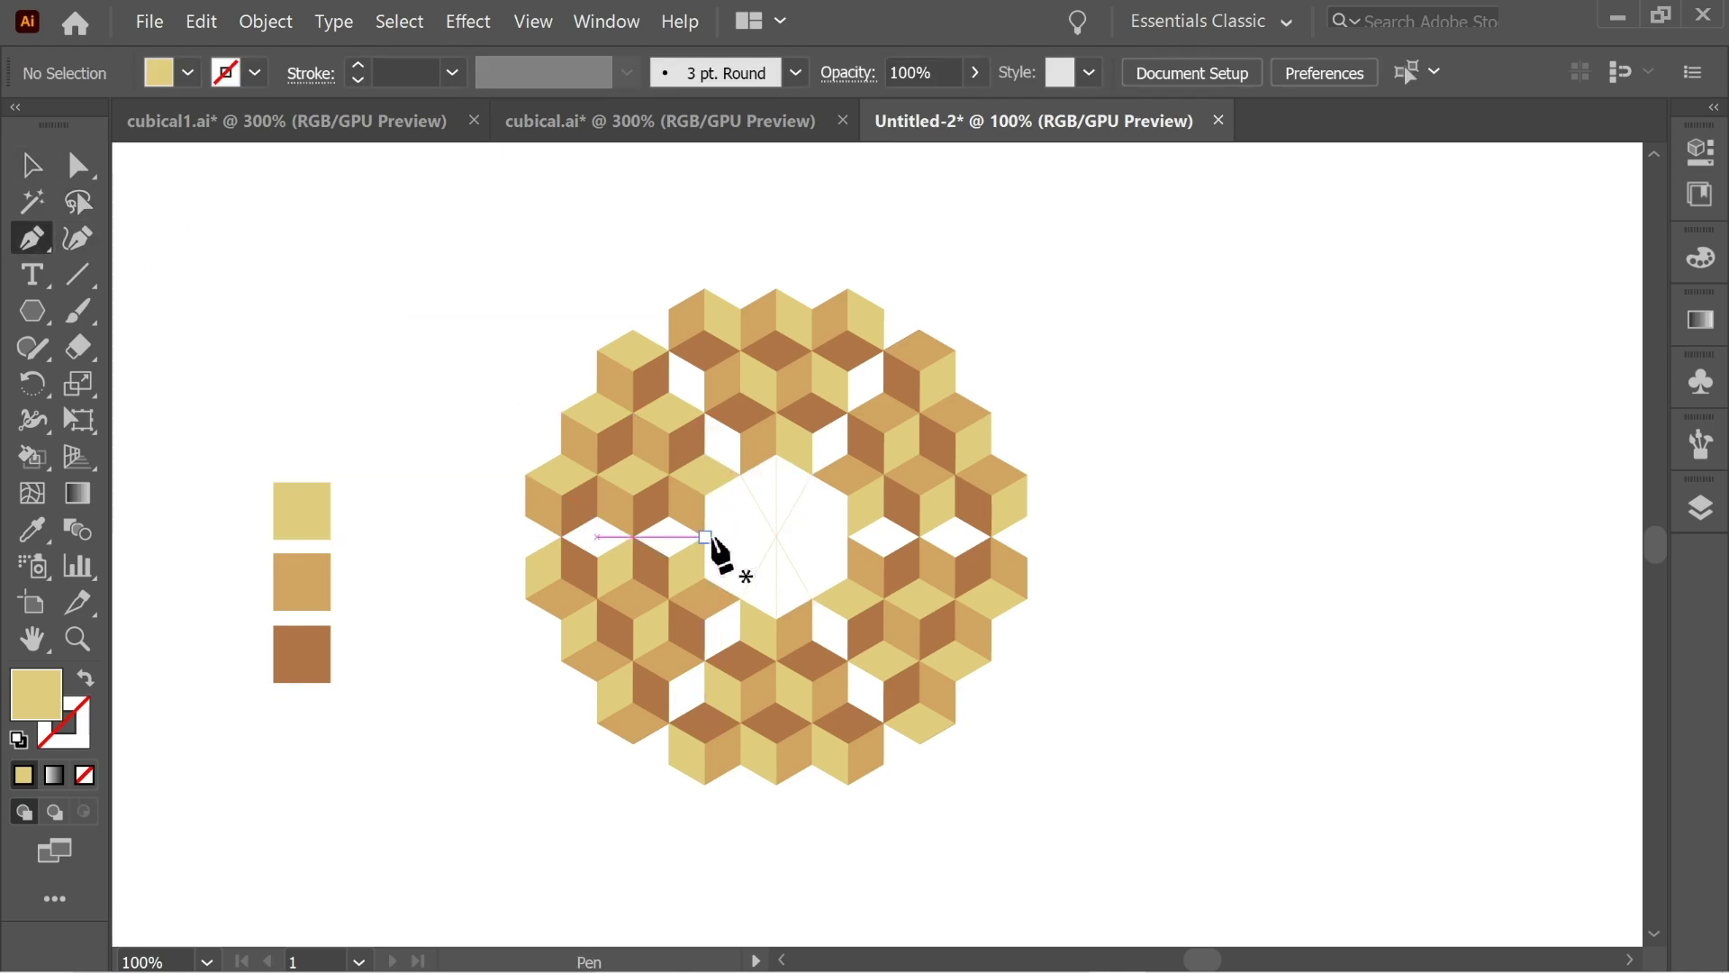
# Draw a horizontal line between the midpoints of the hexagon's two vertical edges and deselect it.
pyautogui.click(705, 537)
pyautogui.click(850, 540)
pyautogui.click(30, 165)
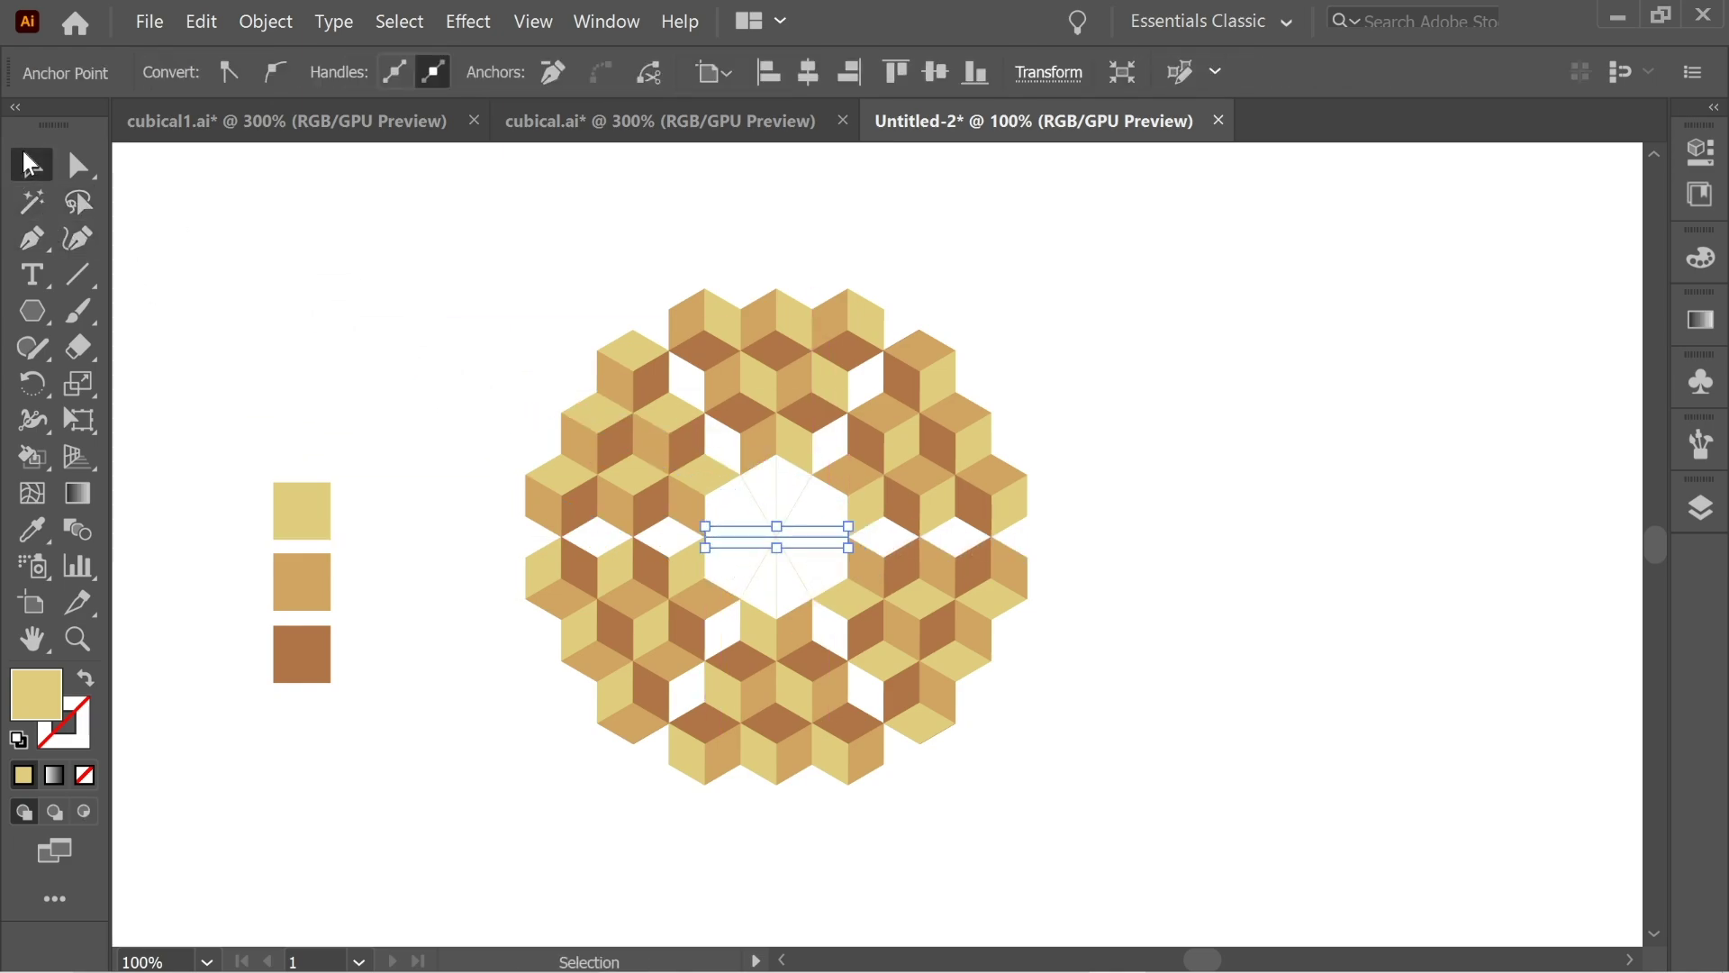
pyautogui.hotkey('shift', 'ctrl', 'a')
# Draw two shallow diagonal lines across the hexagon, from the upper-right to the lower-left vertex and from the upper-left to the lower-right vertex.
pyautogui.click(45, 237)
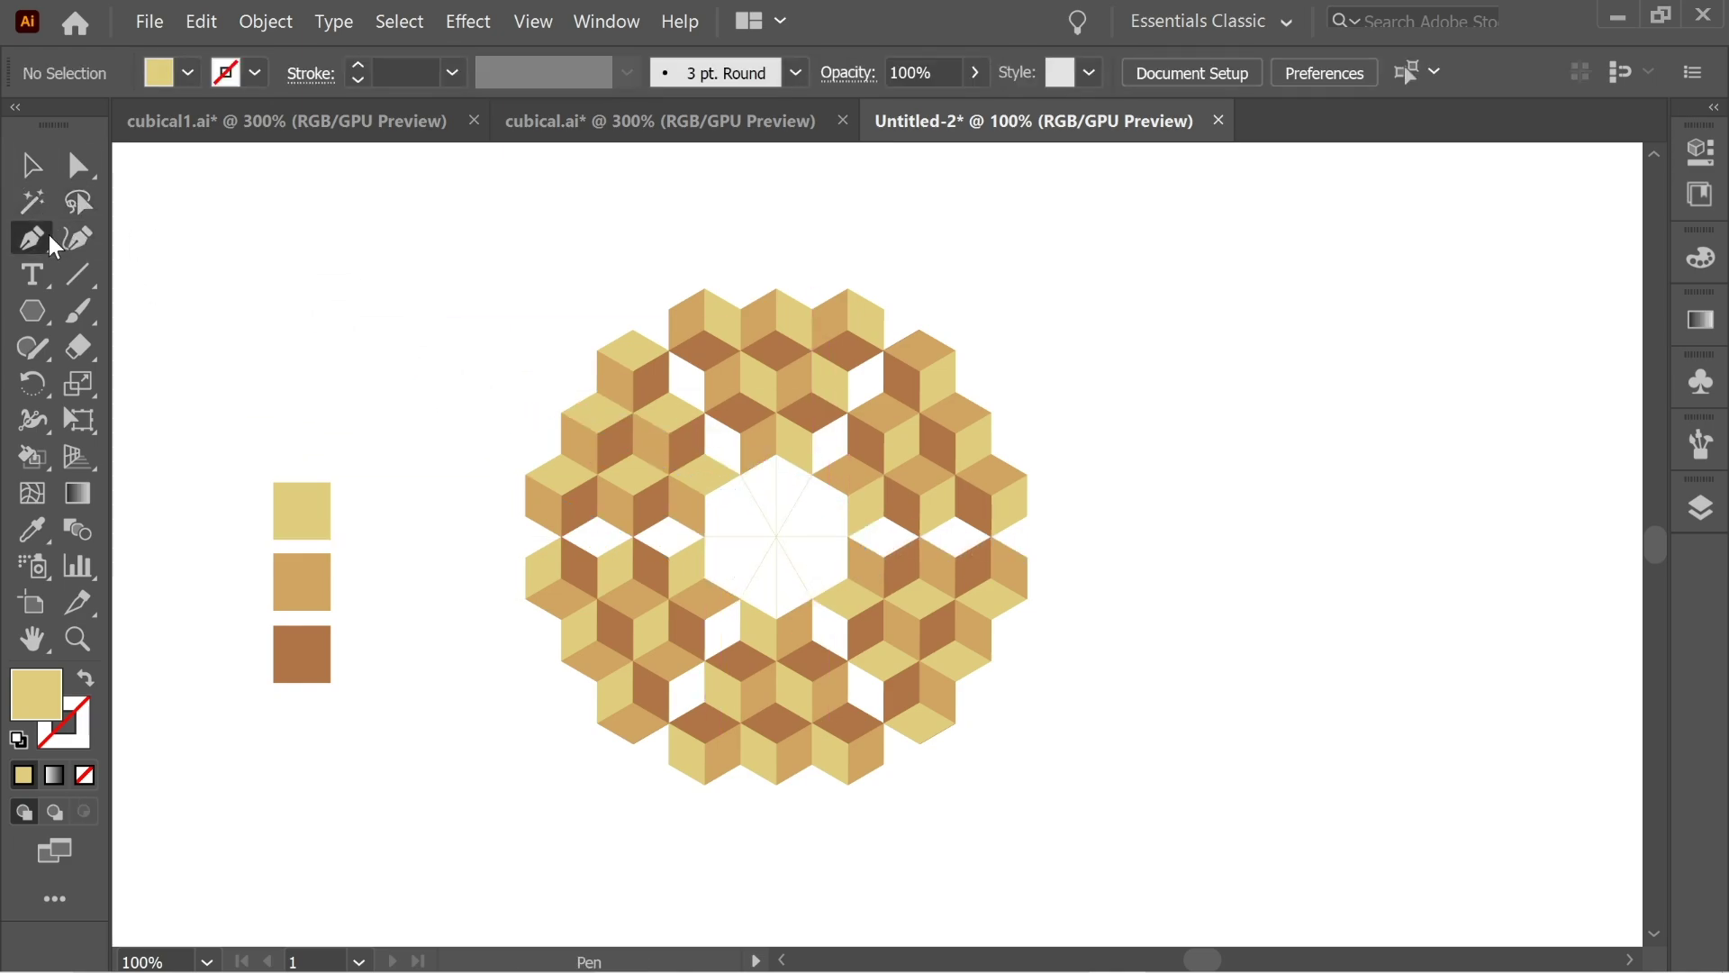
pyautogui.click(850, 495)
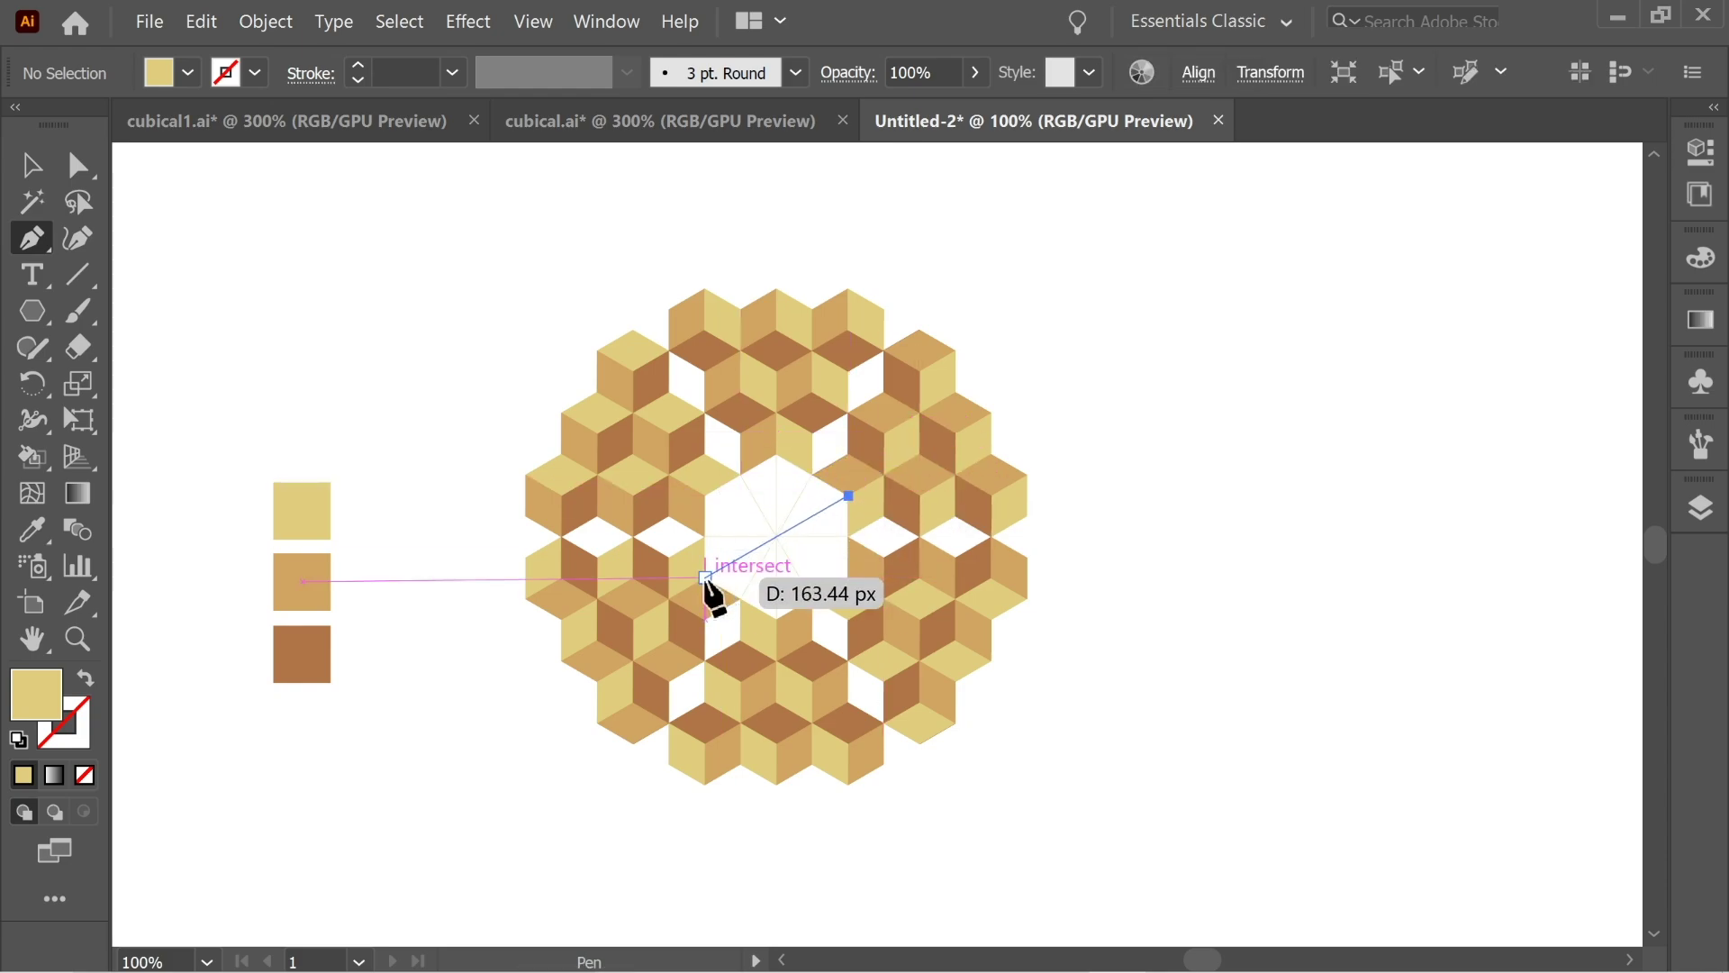
pyautogui.click(705, 577)
pyautogui.click(29, 164)
pyautogui.hotkey('shift', 'ctrl', 'a')
pyautogui.click(32, 237)
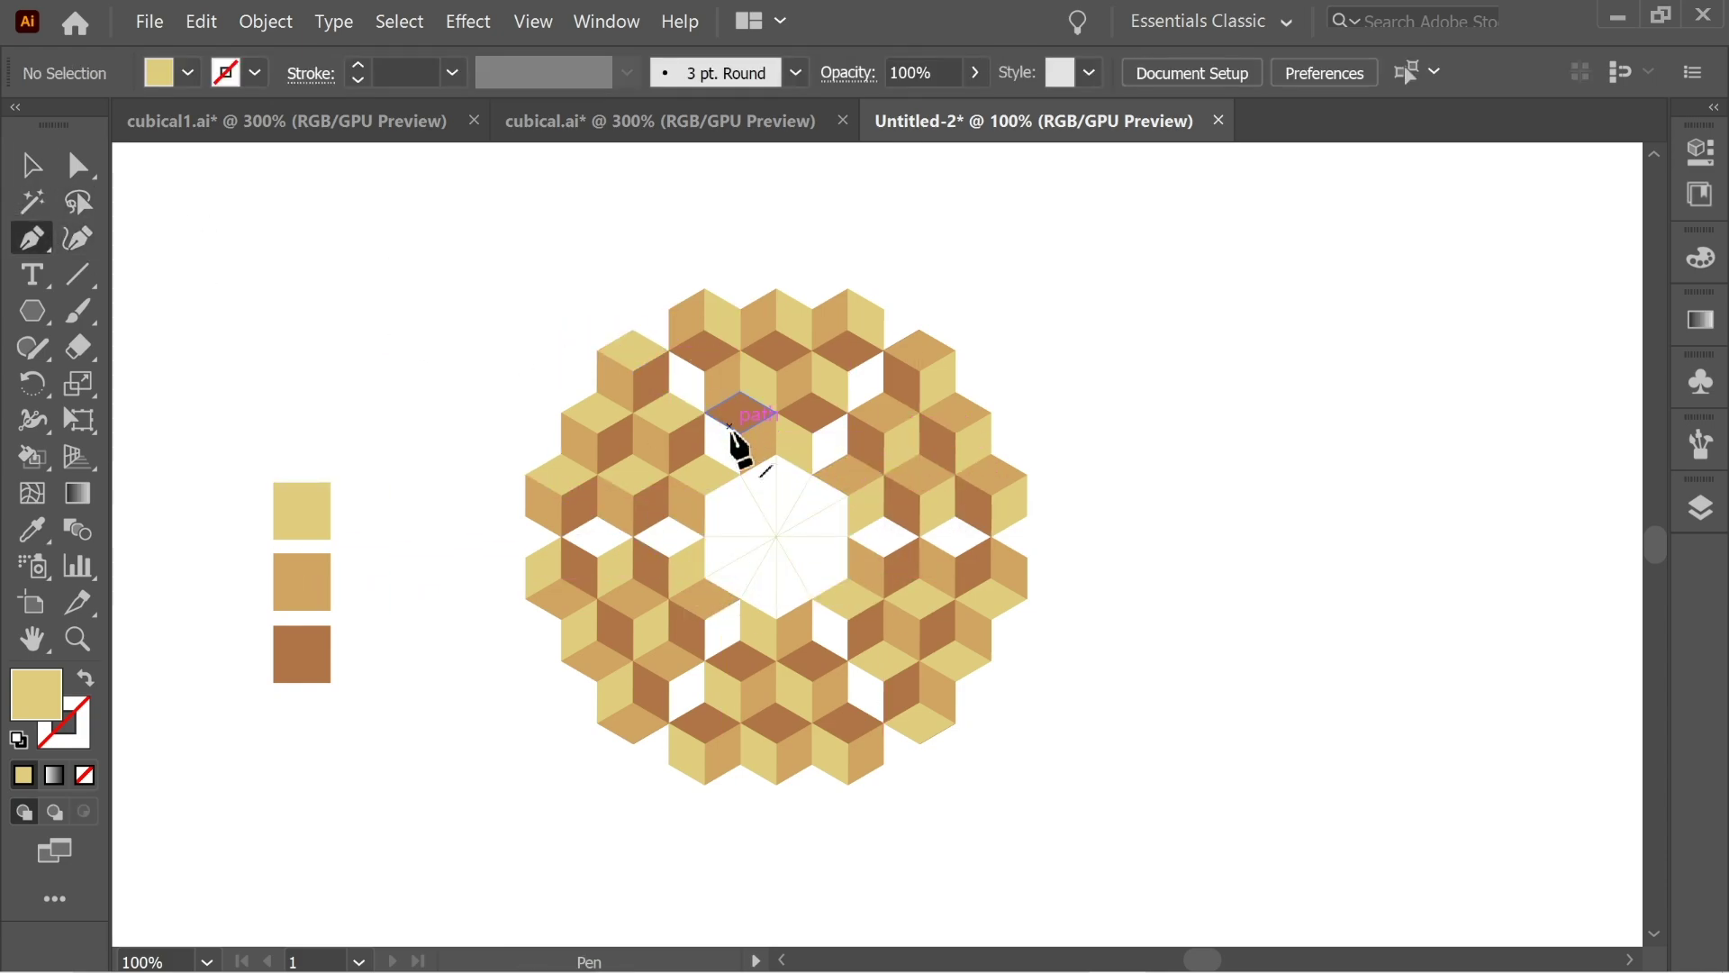
pyautogui.click(705, 537)
pyautogui.click(669, 516)
pyautogui.click(669, 474)
pyautogui.click(706, 496)
pyautogui.click(849, 577)
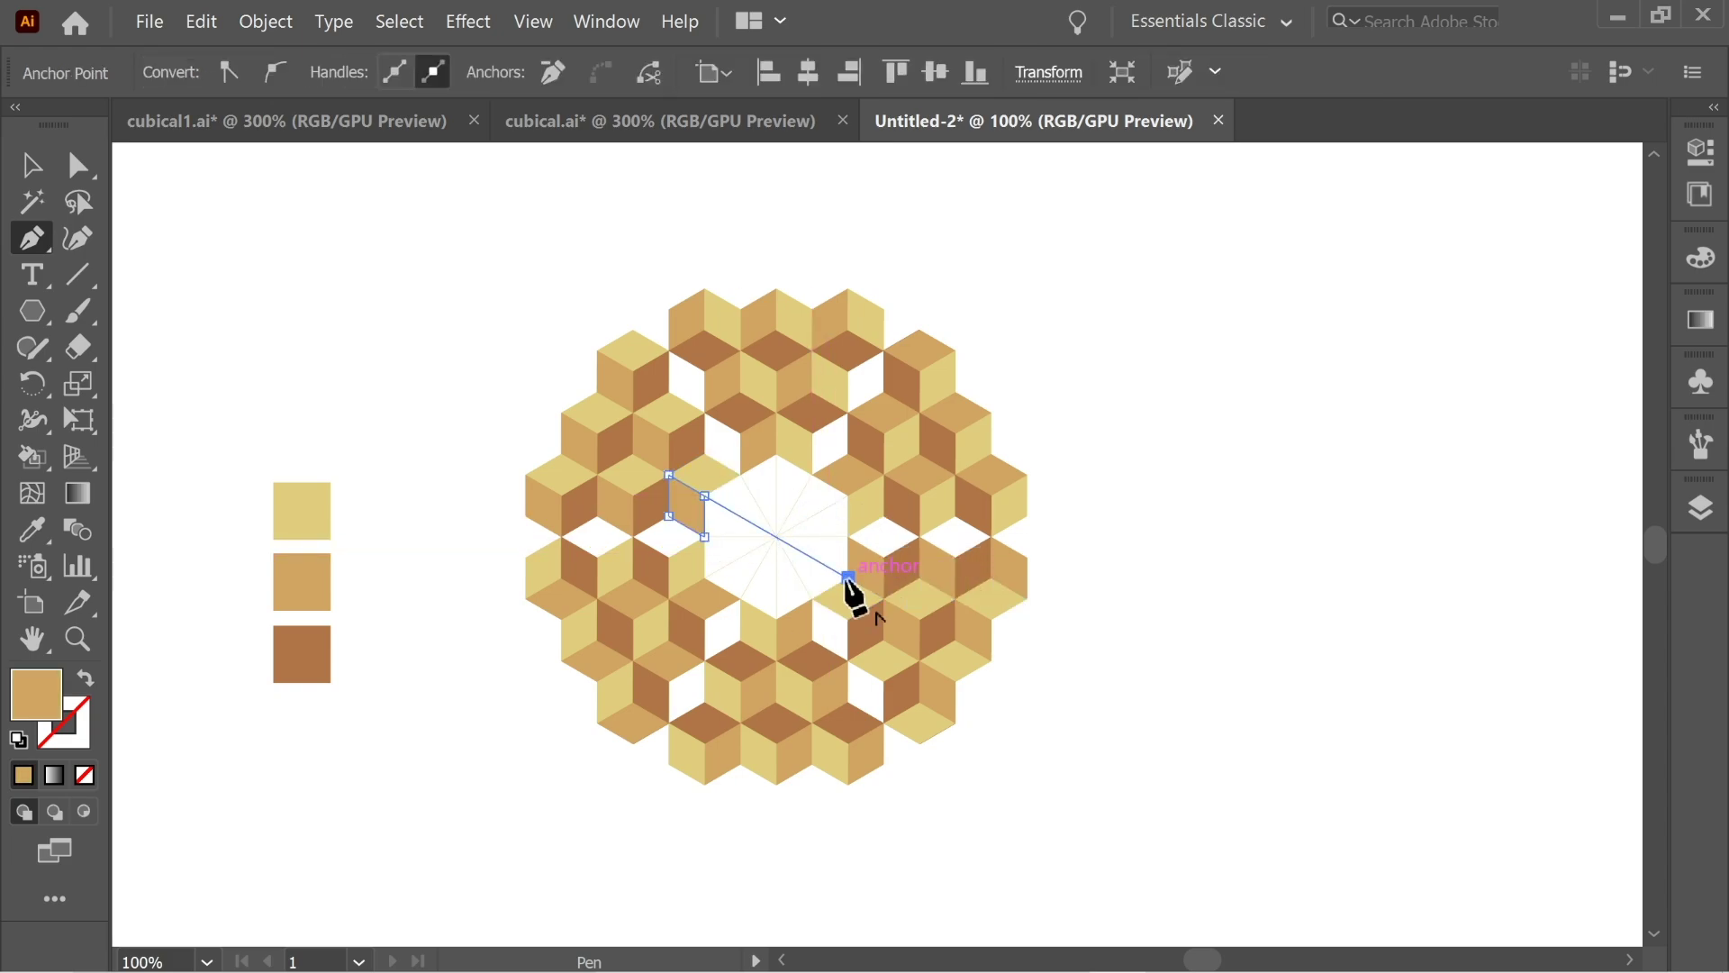
# Convert the entire cube design and dividing lines into a Live Paint group, fill one central hexagon triangle with tan, and deselect.
pyautogui.press('v')
pyautogui.moveTo(477, 231); pyautogui.dragTo(1222, 893)
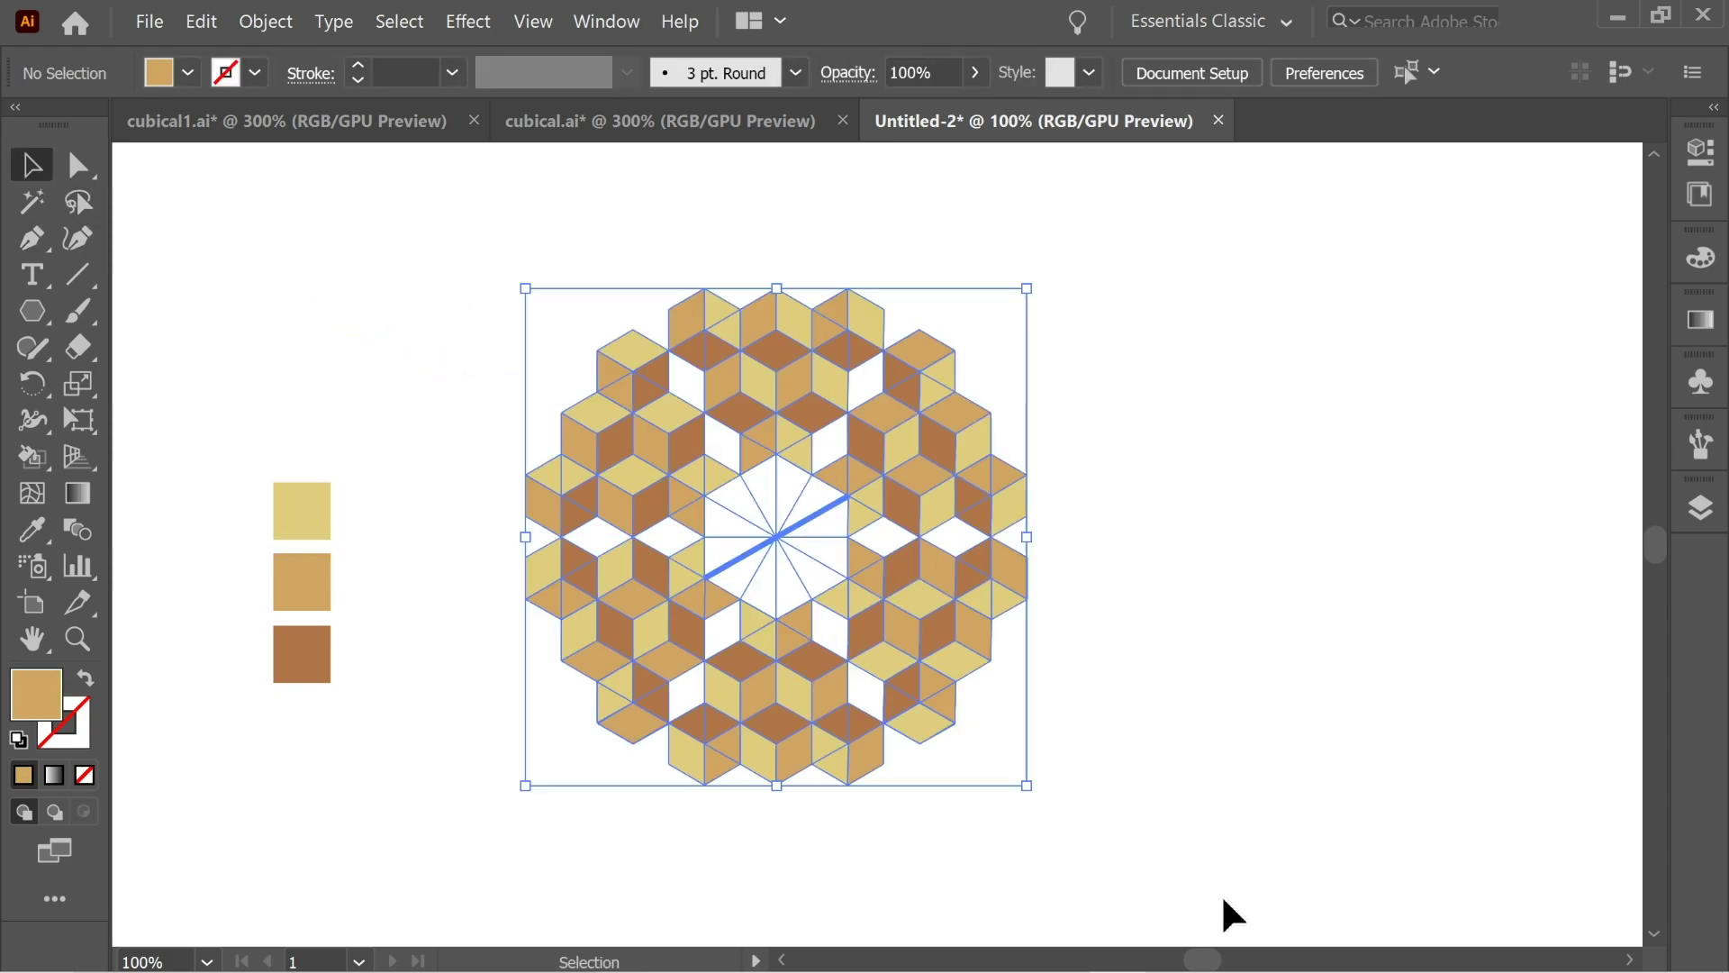
pyautogui.click(35, 455)
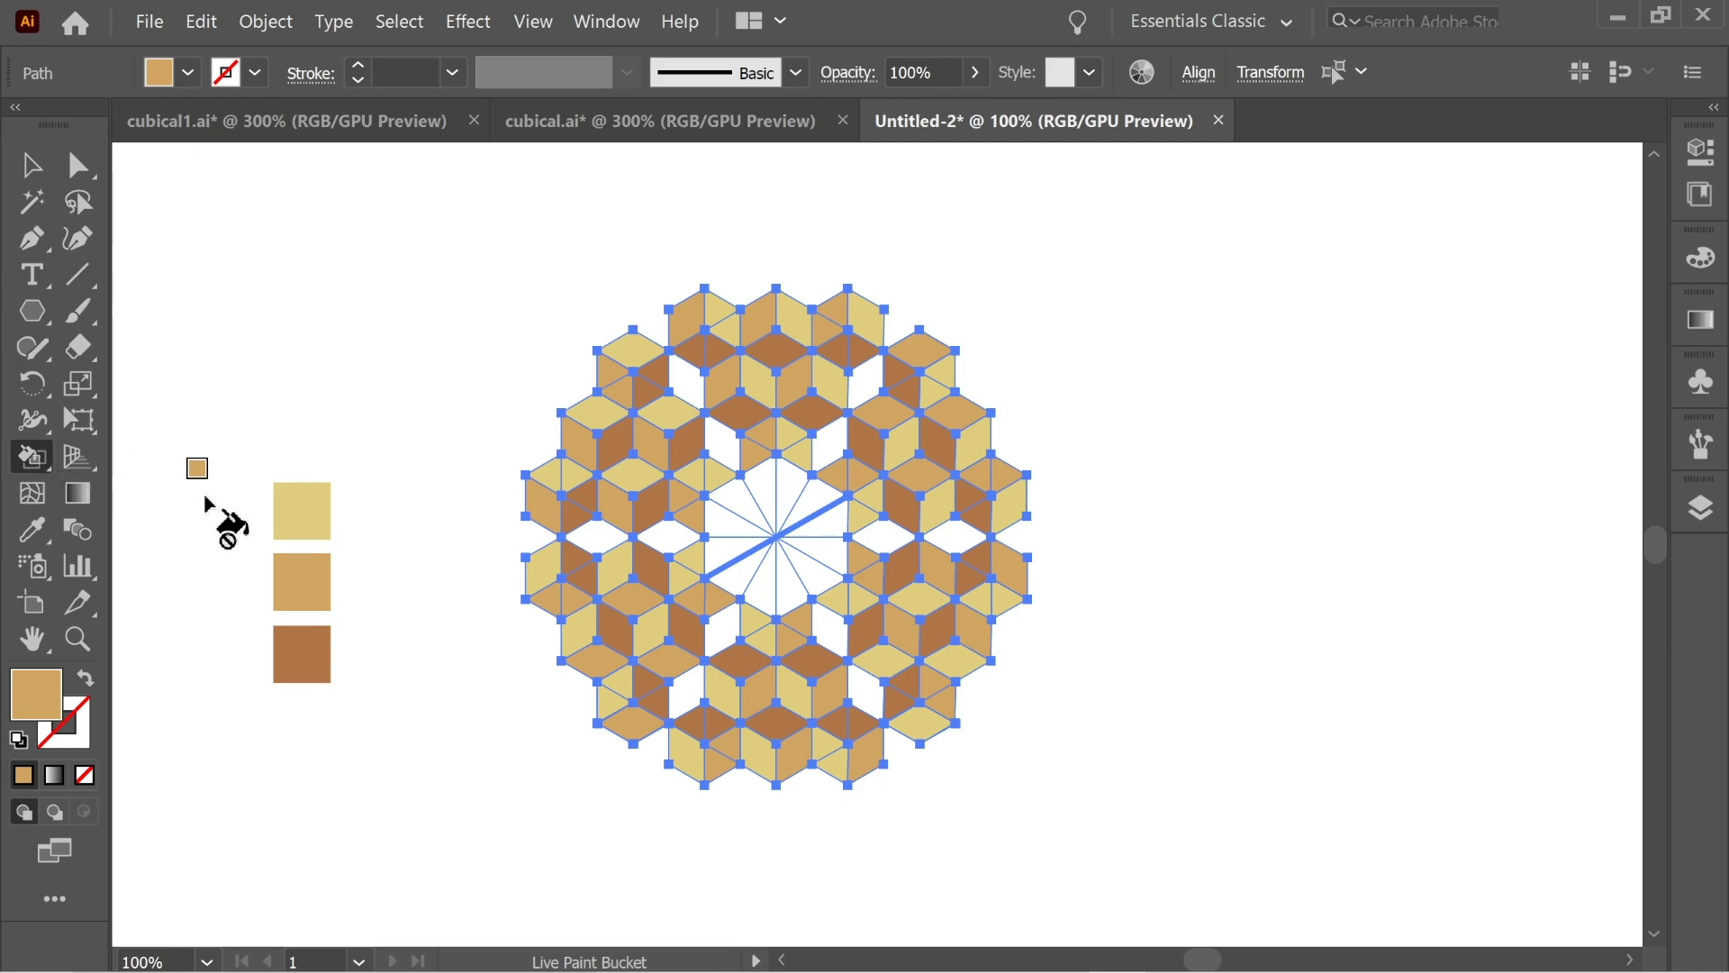
pyautogui.click(725, 527)
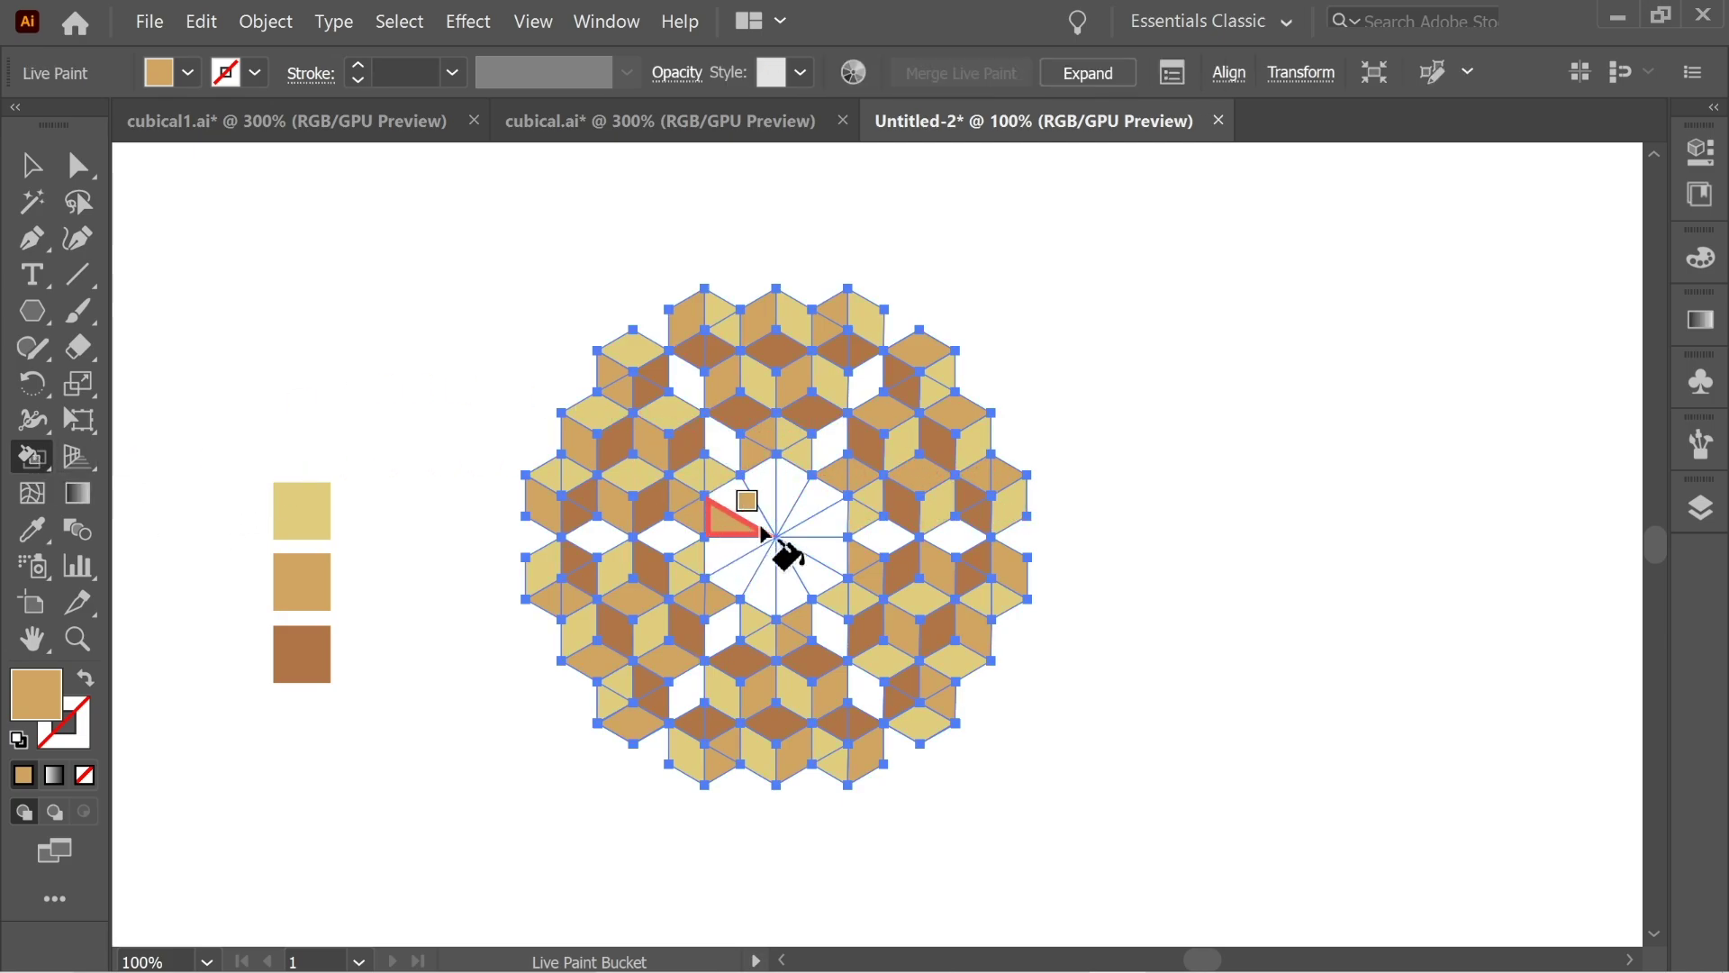
pyautogui.click(36, 168)
pyautogui.click(155, 347)
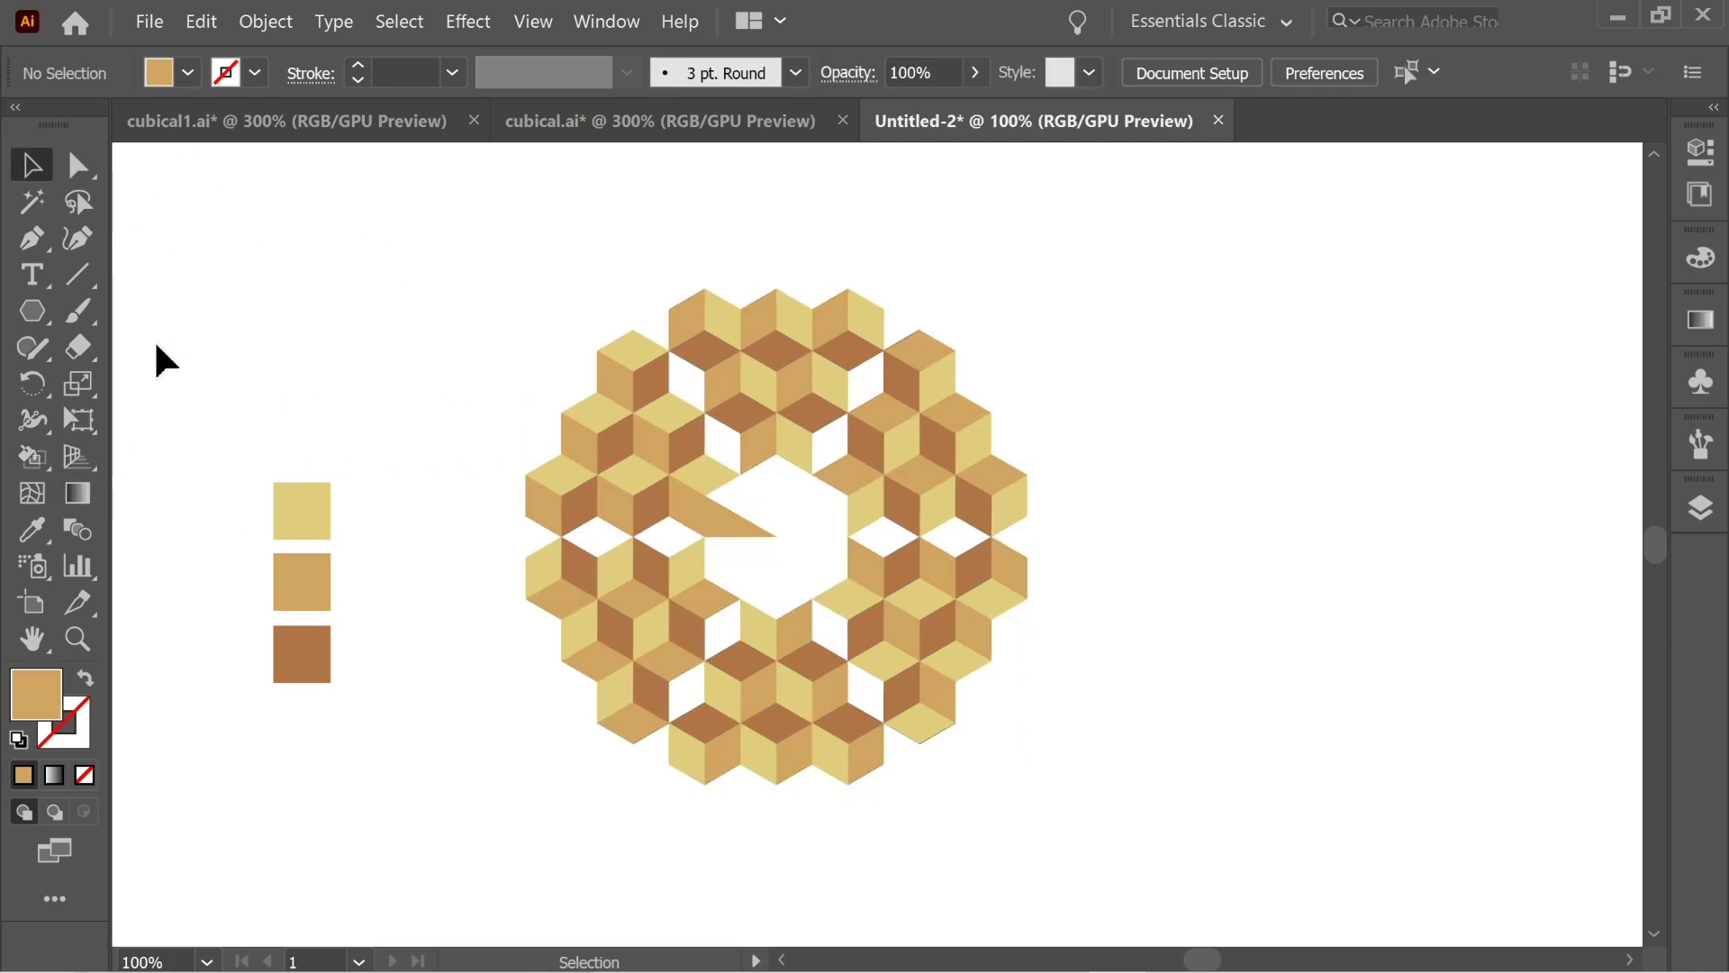
# Live Paint the remaining alternate triangles of the central hexagon tan, continuing the adjoining tan cube faces.
pyautogui.click(41, 521)
pyautogui.click(33, 461)
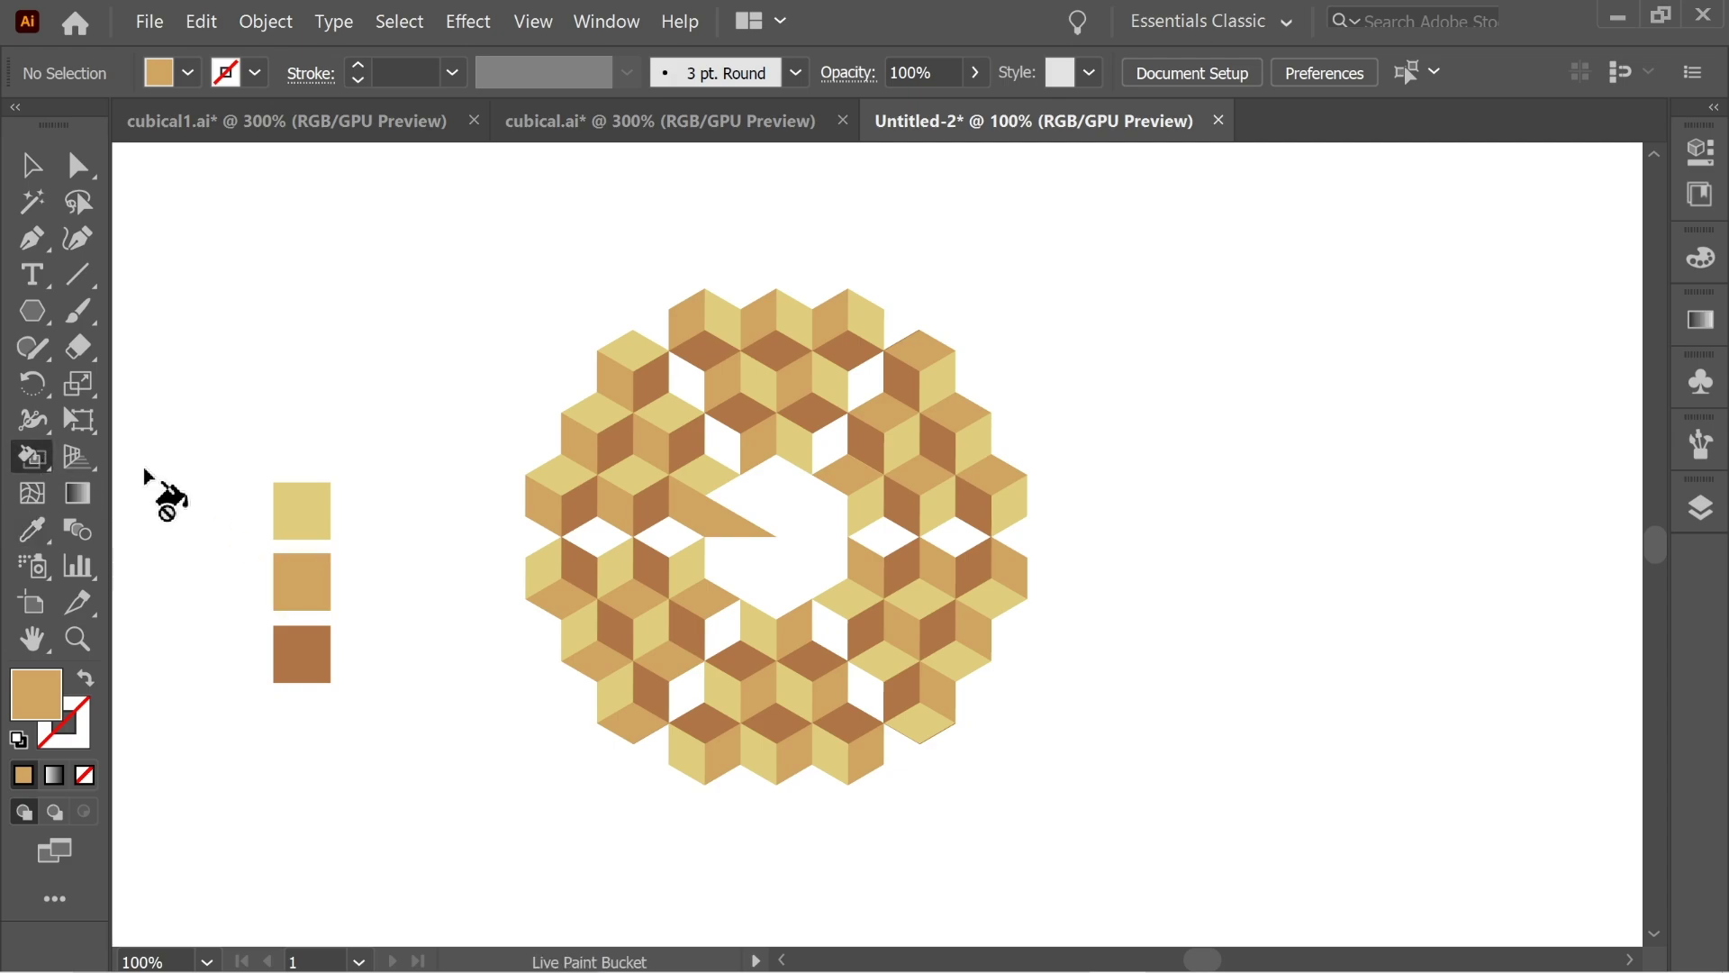
pyautogui.click(842, 504)
pyautogui.click(748, 463)
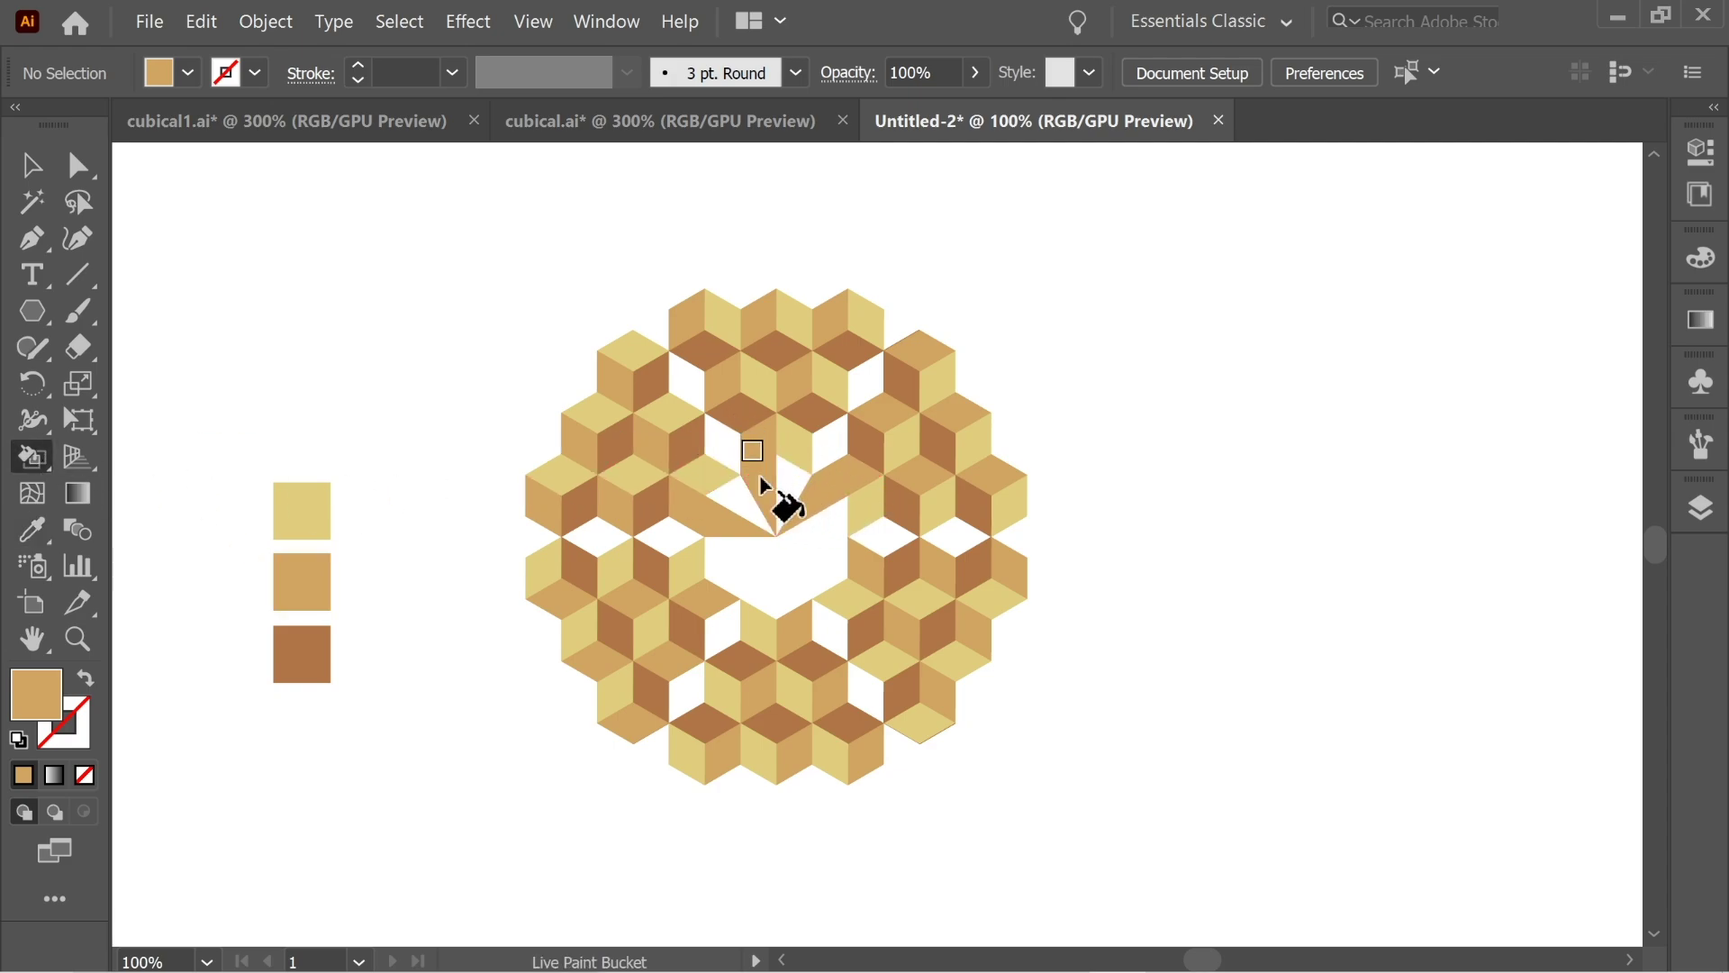
pyautogui.click(863, 576)
pyautogui.click(796, 594)
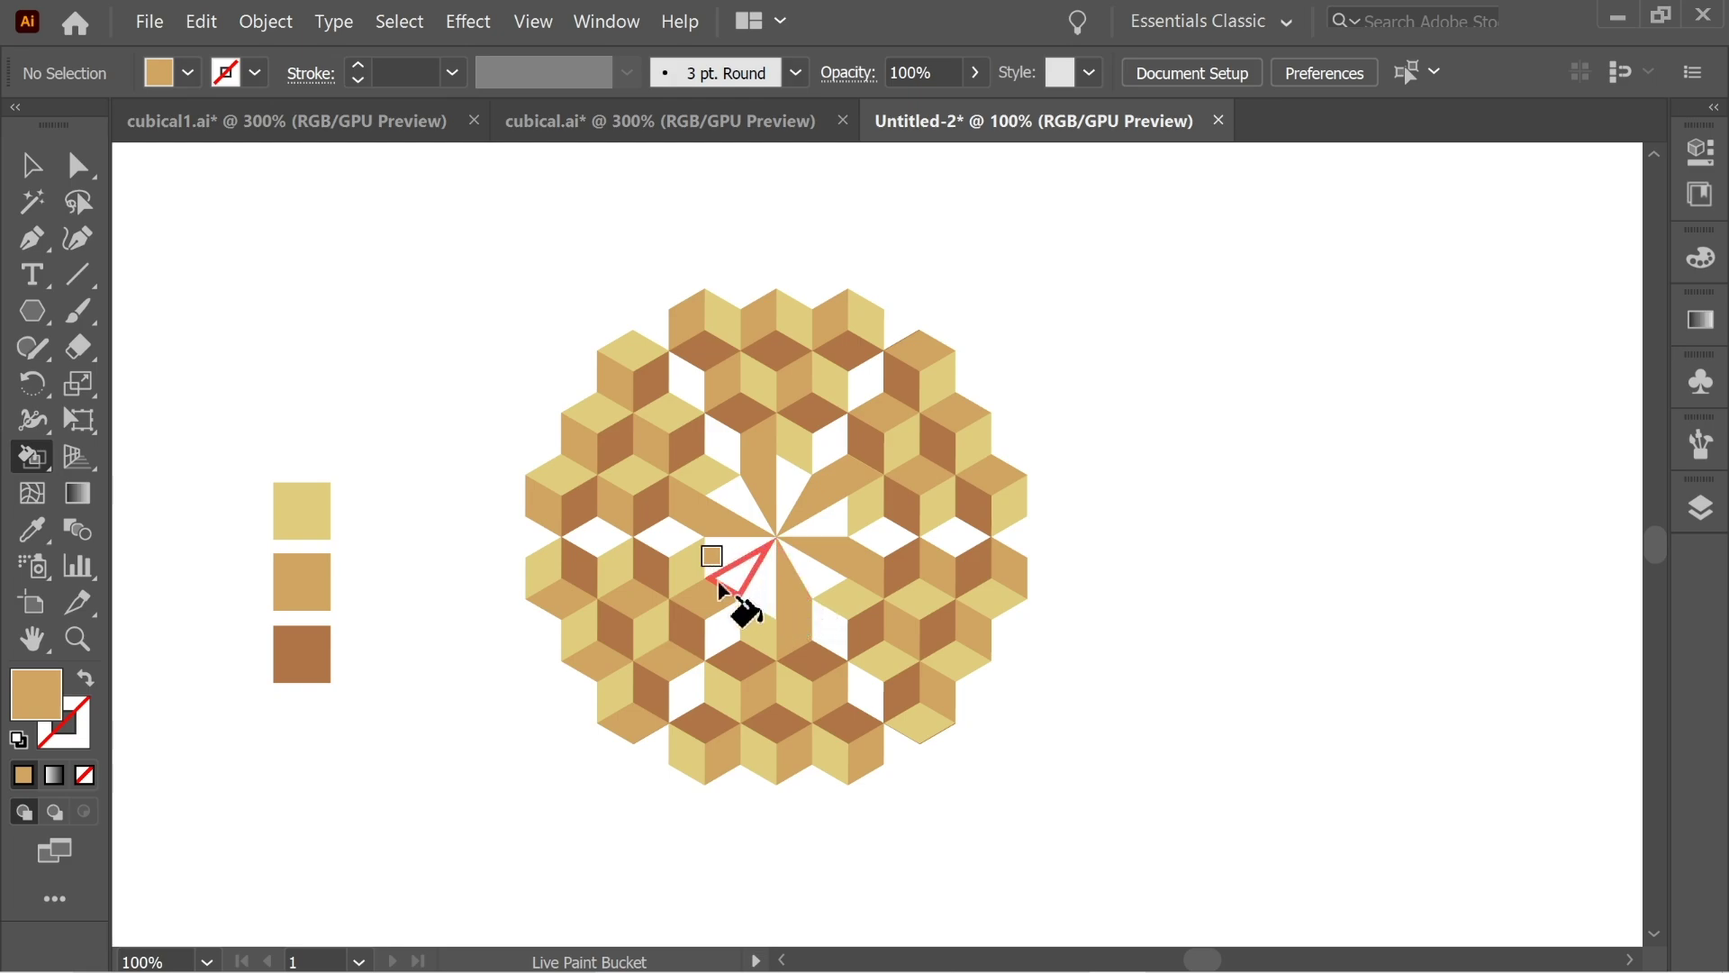
pyautogui.click(745, 590)
pyautogui.press('v')
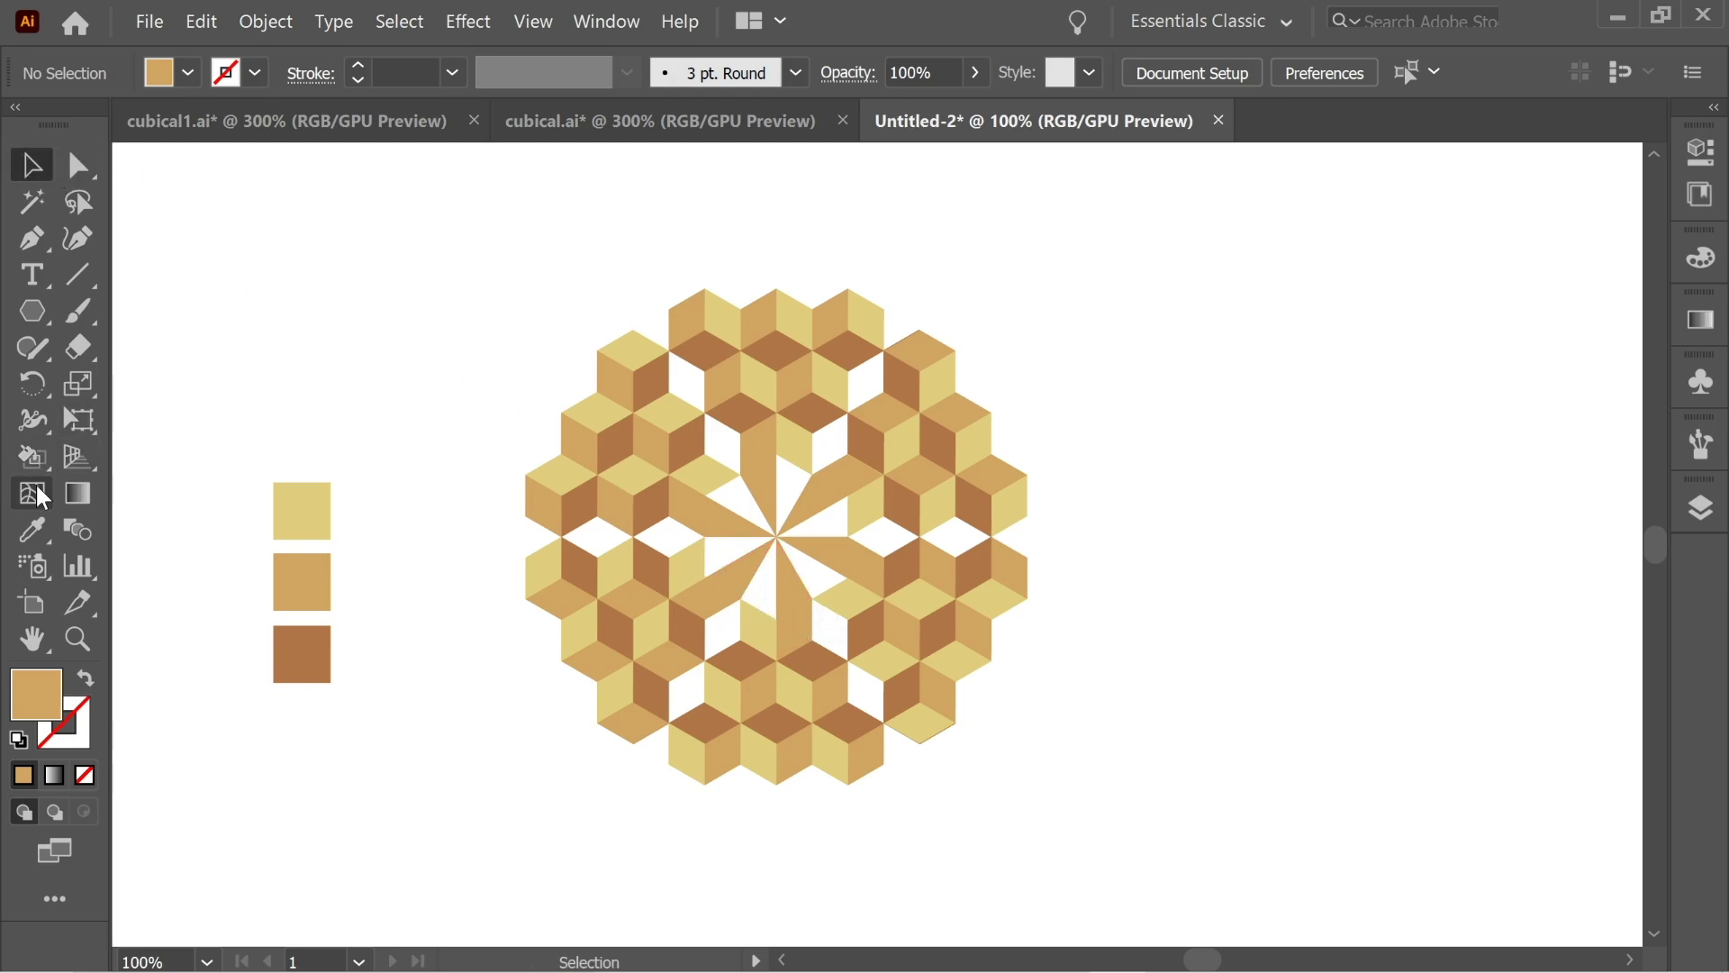
# Sample the light yellow swatch and Live Paint the remaining white triangles of the central hexagon with it.
pyautogui.press('i')
pyautogui.click(288, 510)
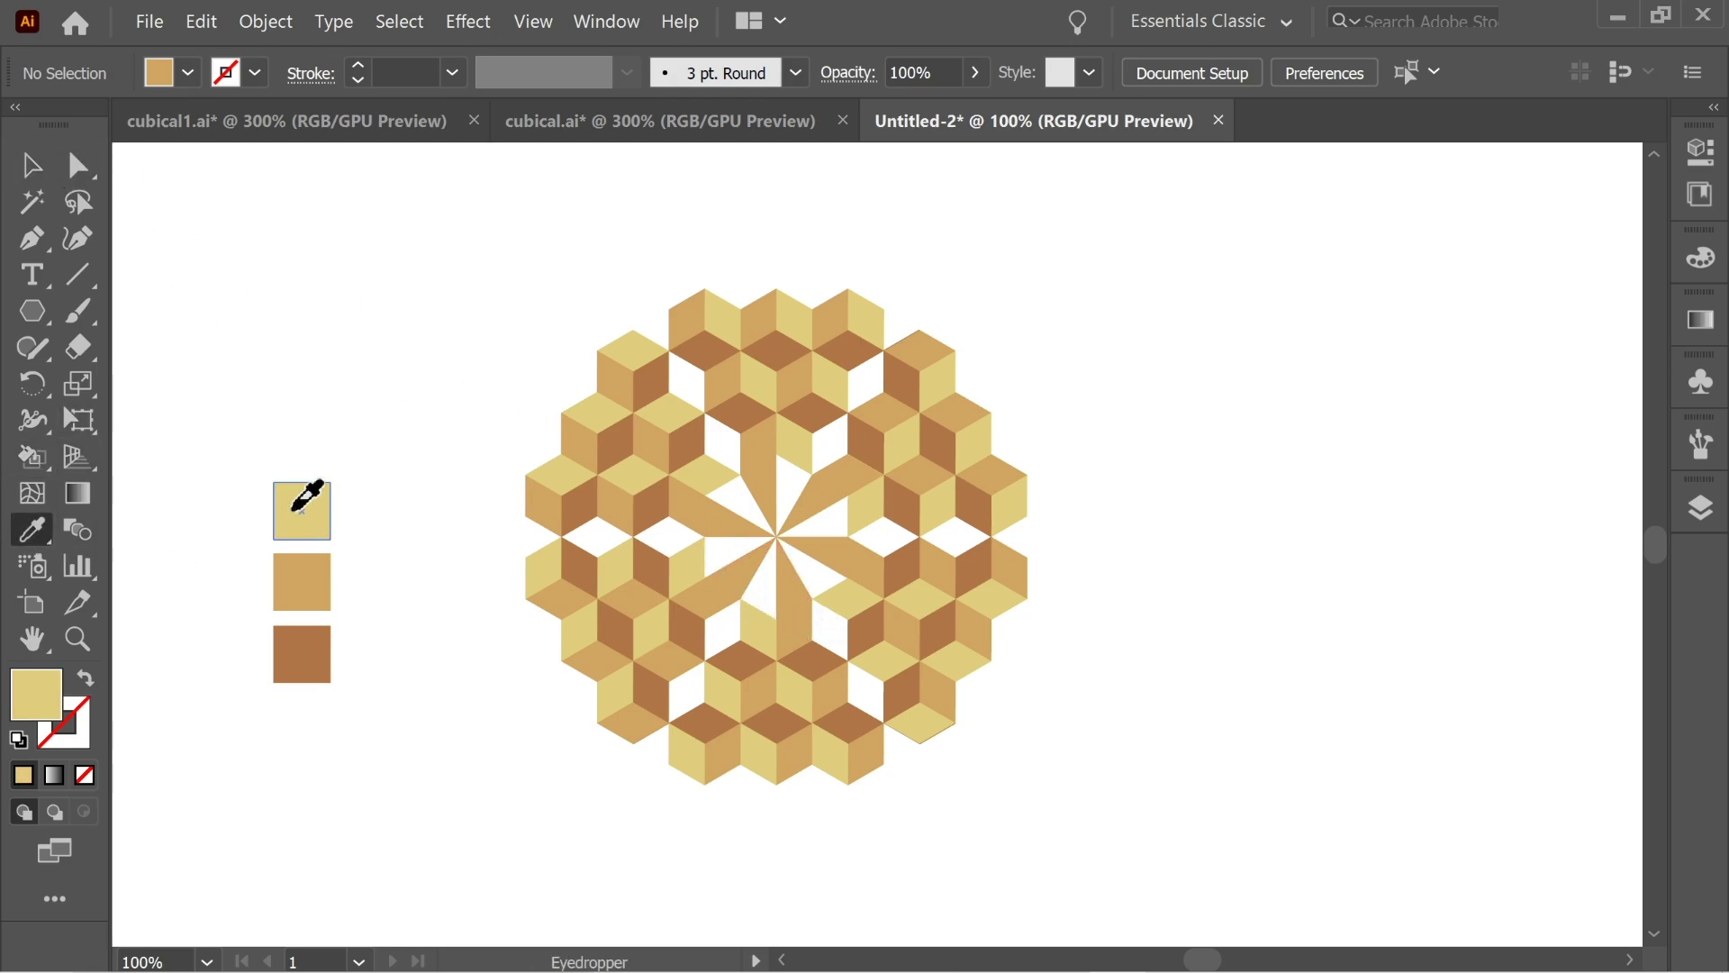
pyautogui.click(32, 457)
pyautogui.click(716, 560)
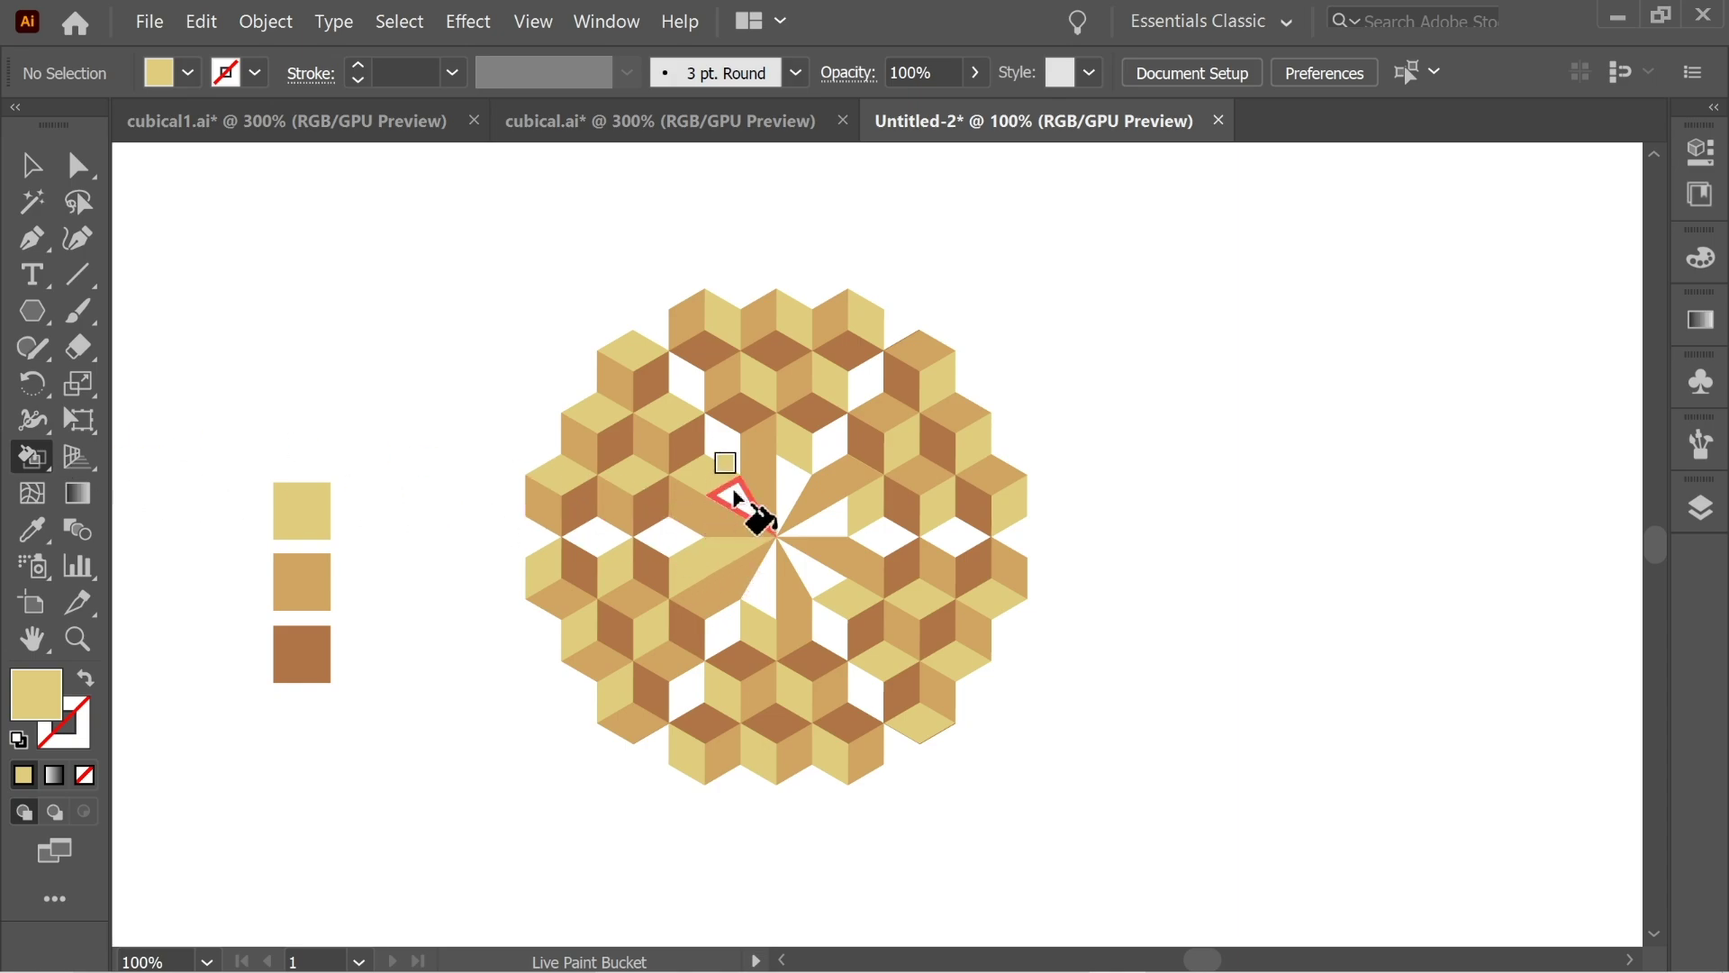
pyautogui.click(813, 505)
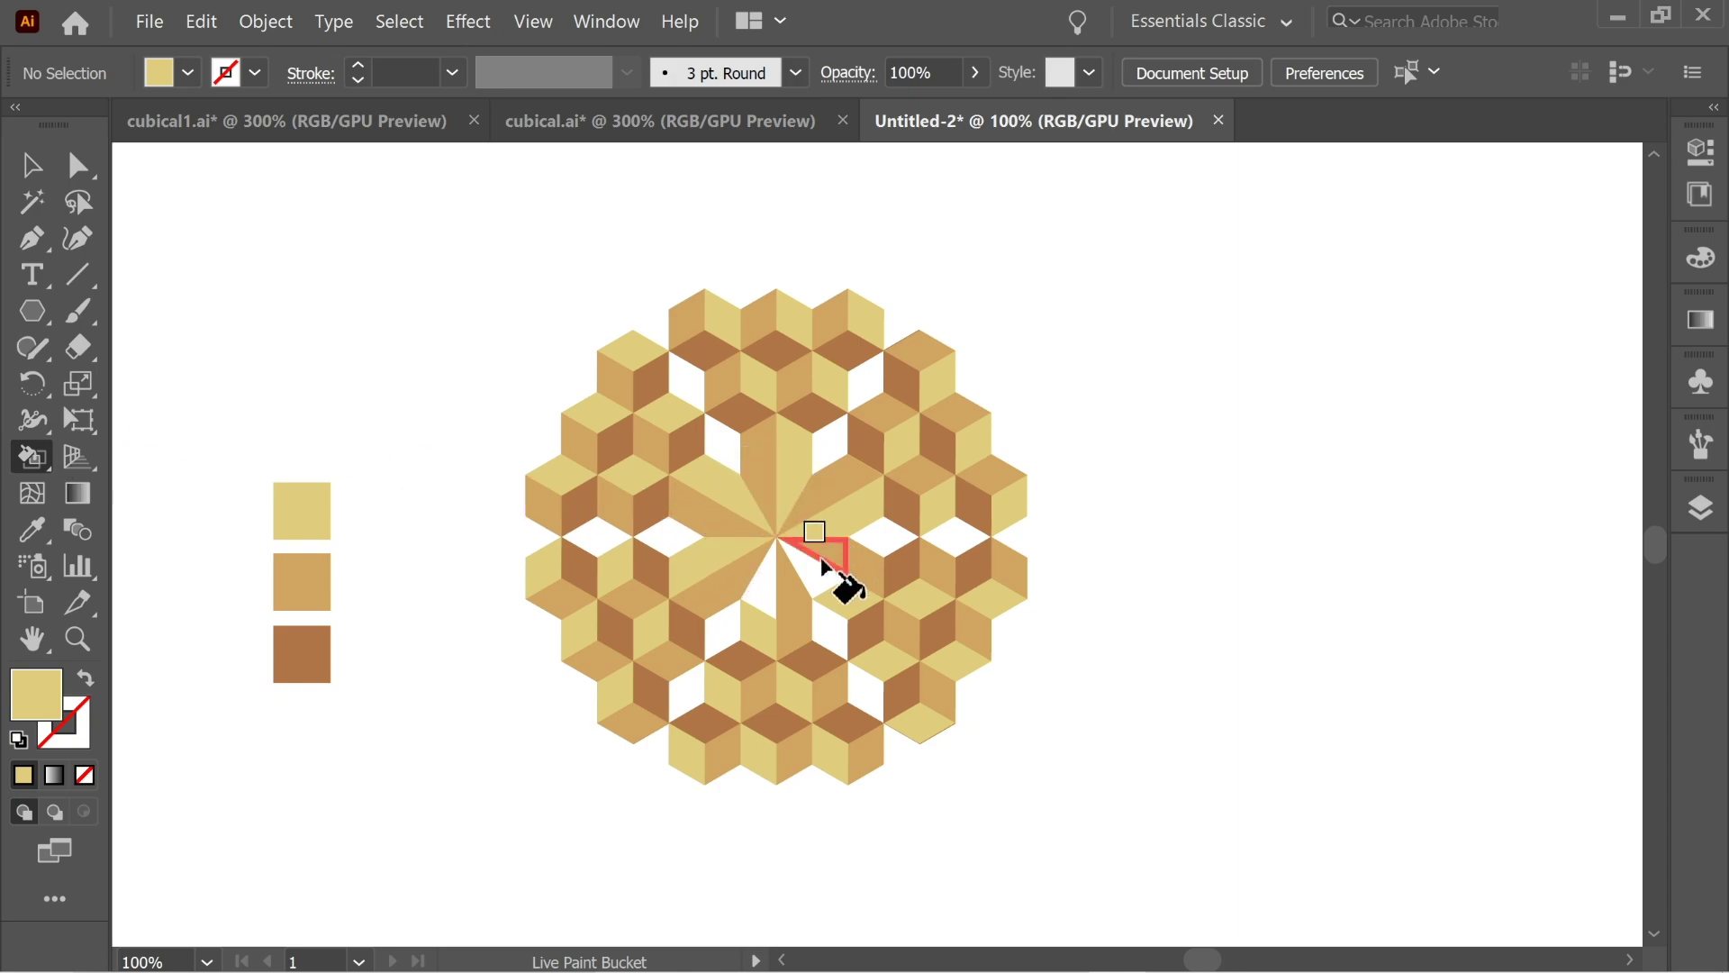
pyautogui.click(766, 595)
pyautogui.click(32, 165)
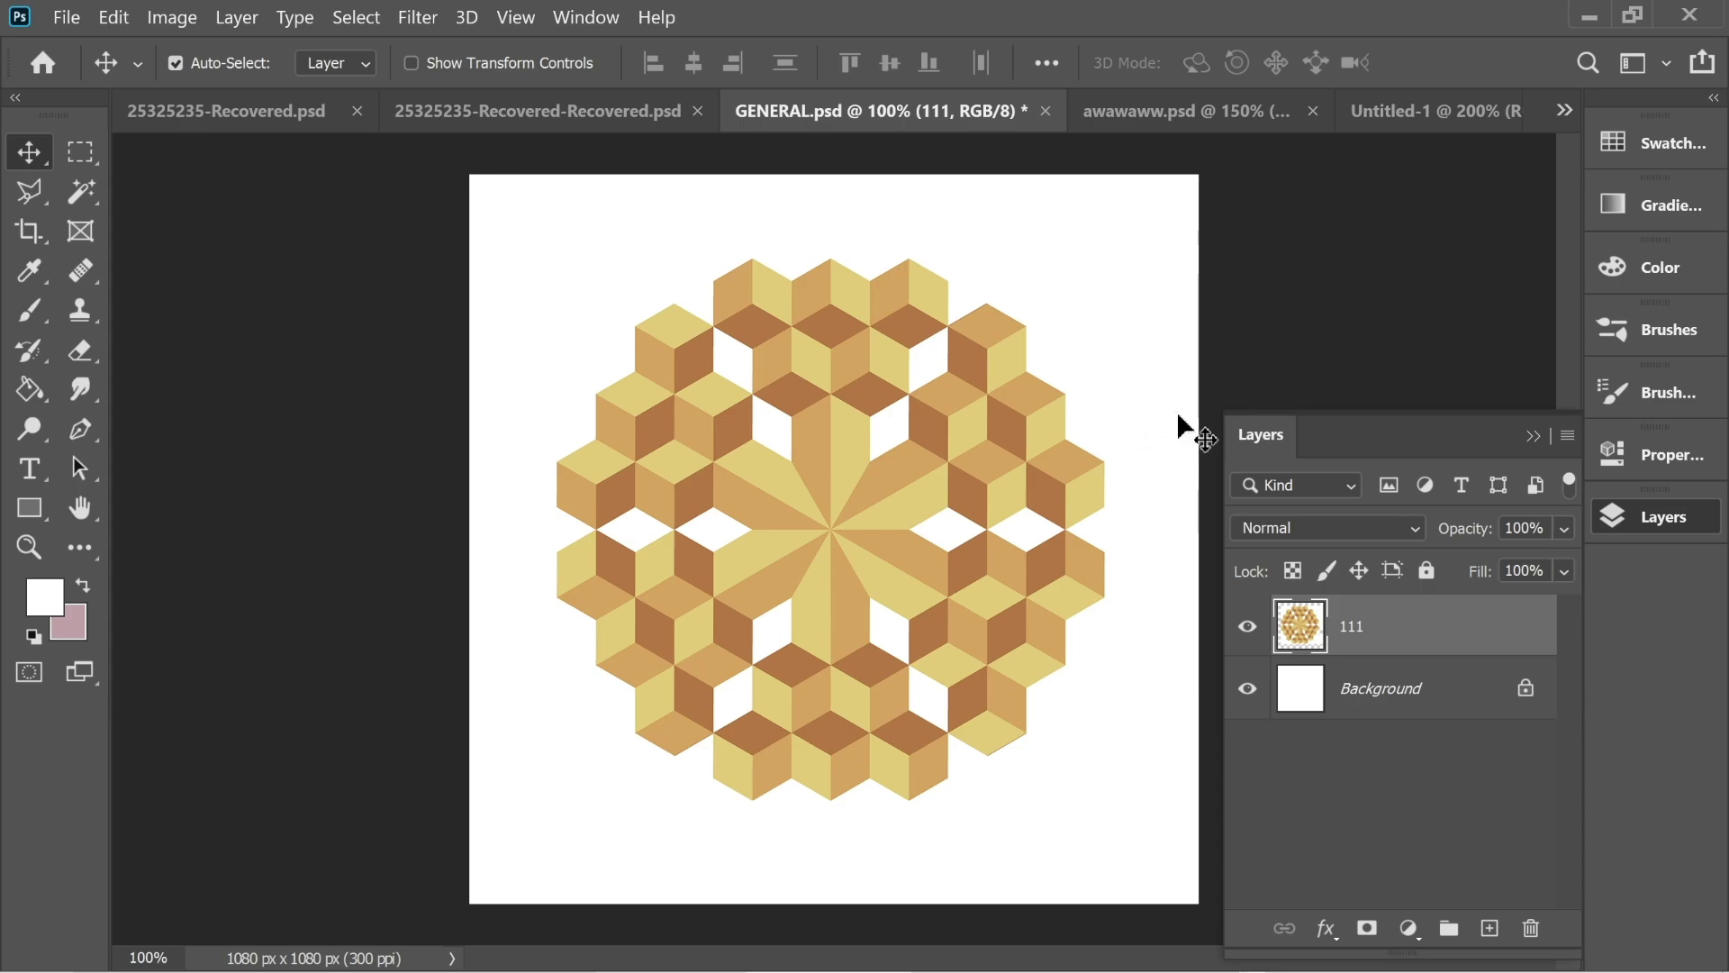
# In Photoshop, add a Gradient fill layer above layer 111 in GENERAL.psd and set its style to Radial.
pyautogui.click(1409, 929)
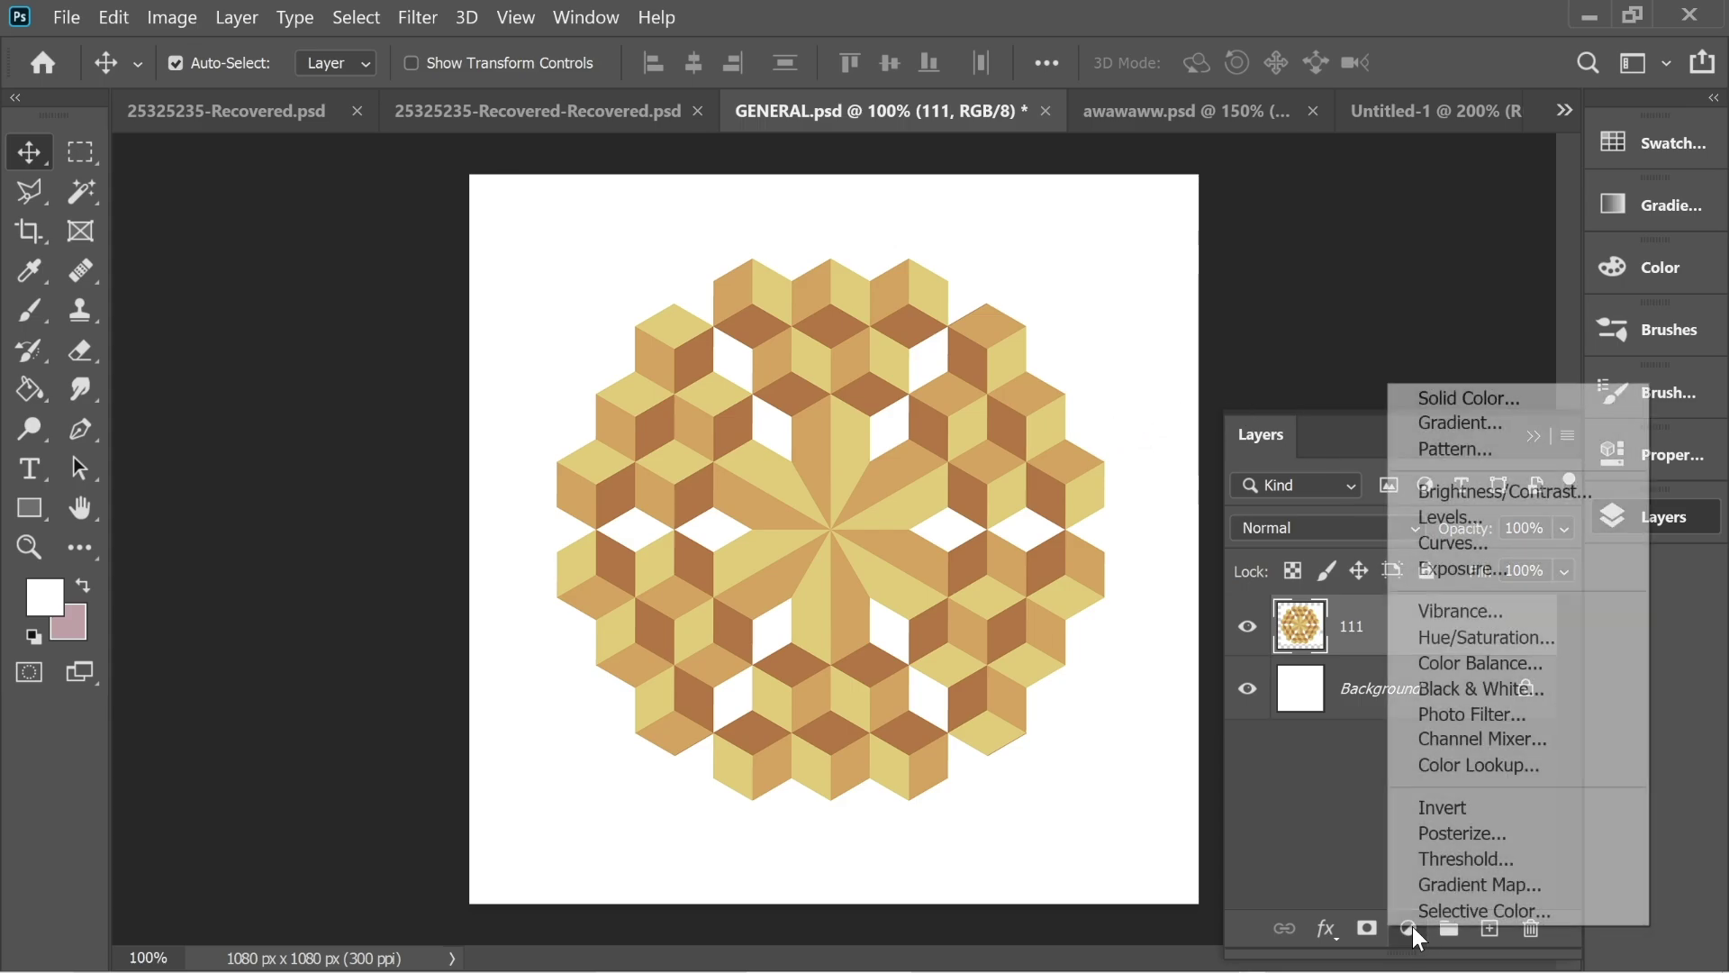
pyautogui.click(1459, 421)
pyautogui.click(1343, 511)
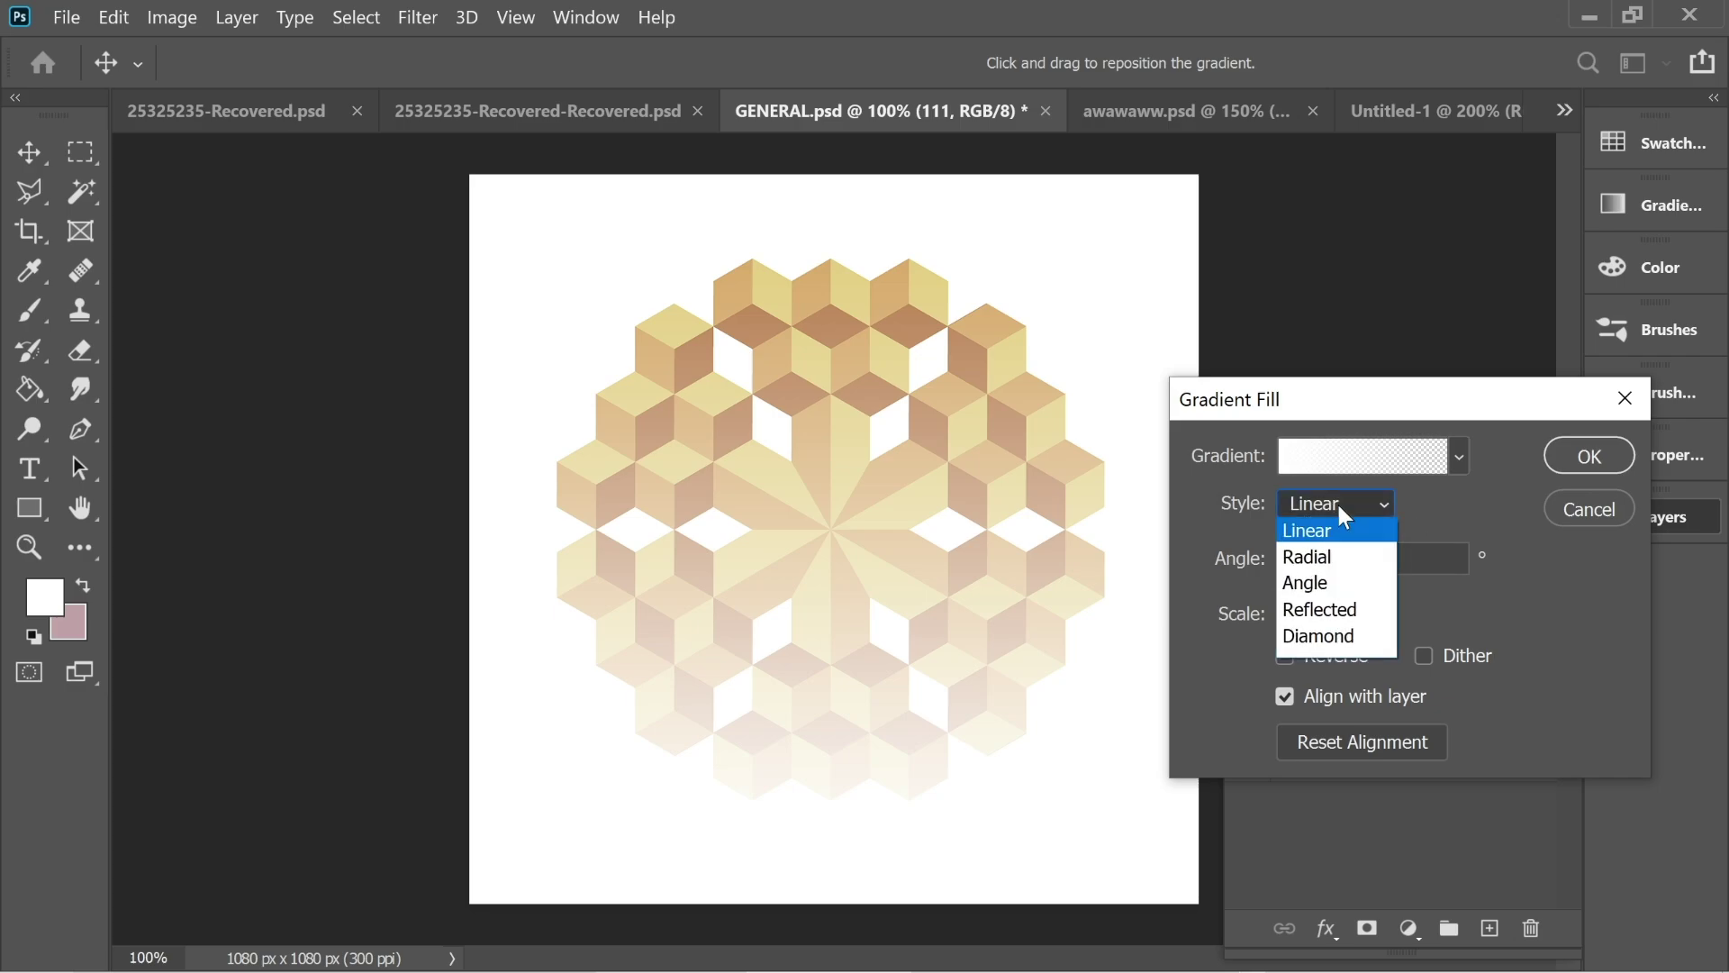
pyautogui.click(1336, 555)
# Set the fill layer's gradient to the pink-to-blue Purple_17 preset from the Purples group.
pyautogui.click(1363, 466)
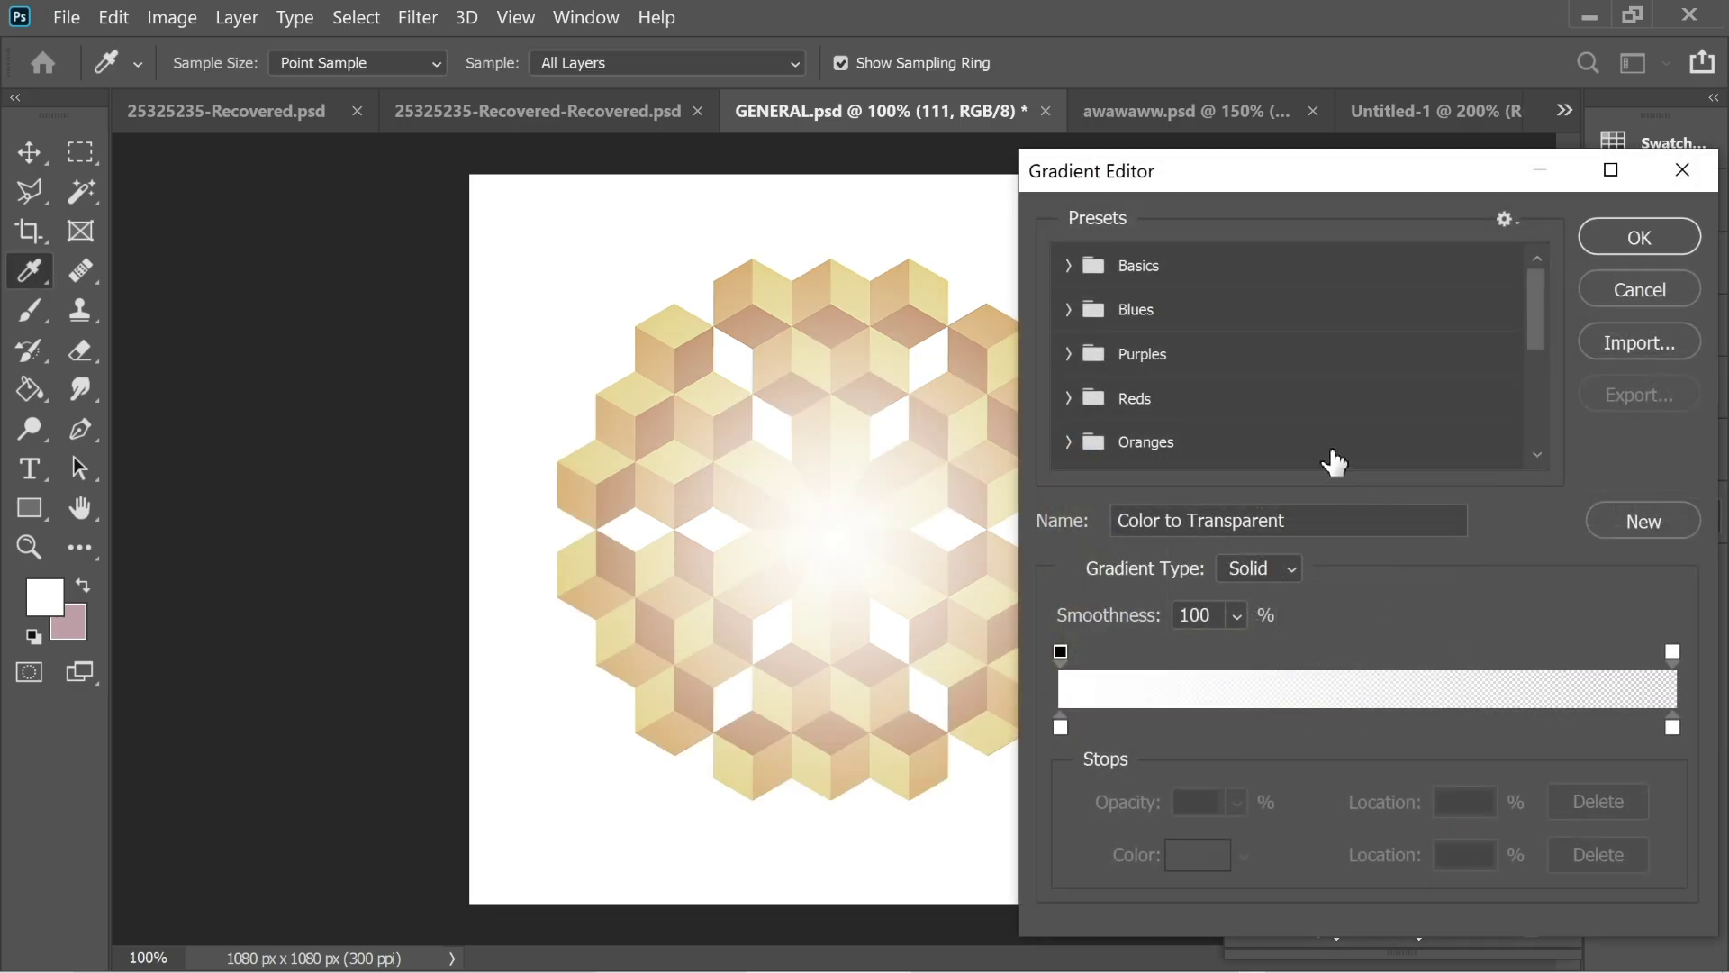
pyautogui.click(1069, 355)
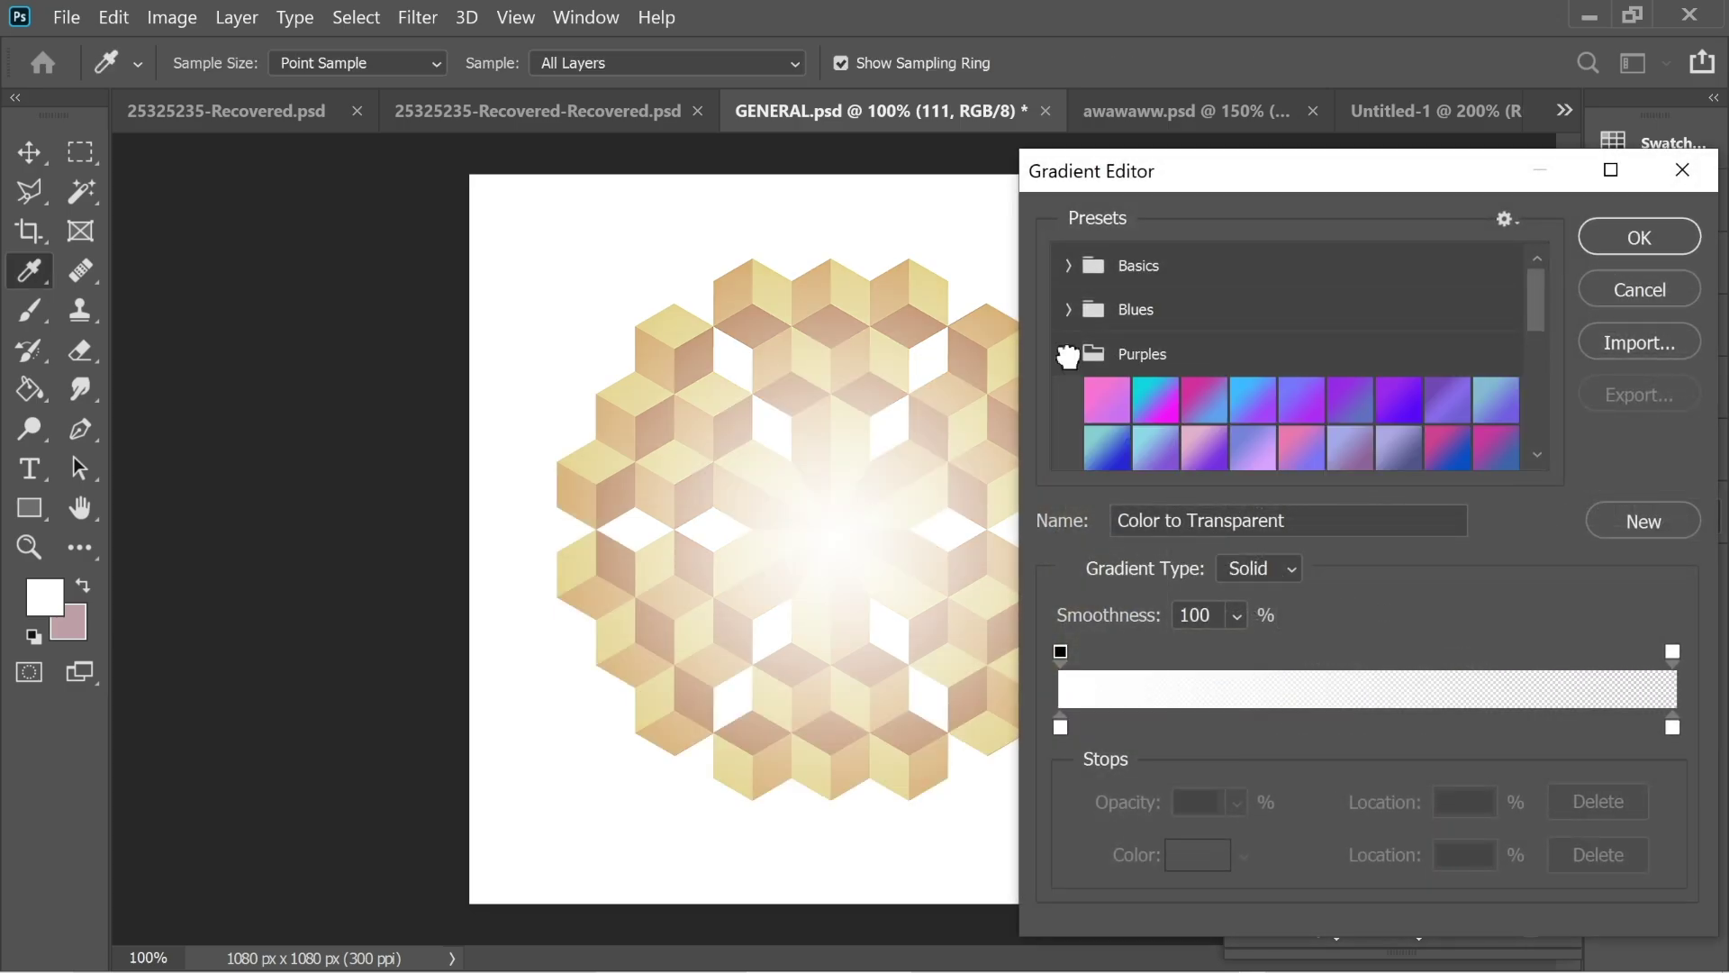
pyautogui.click(1445, 448)
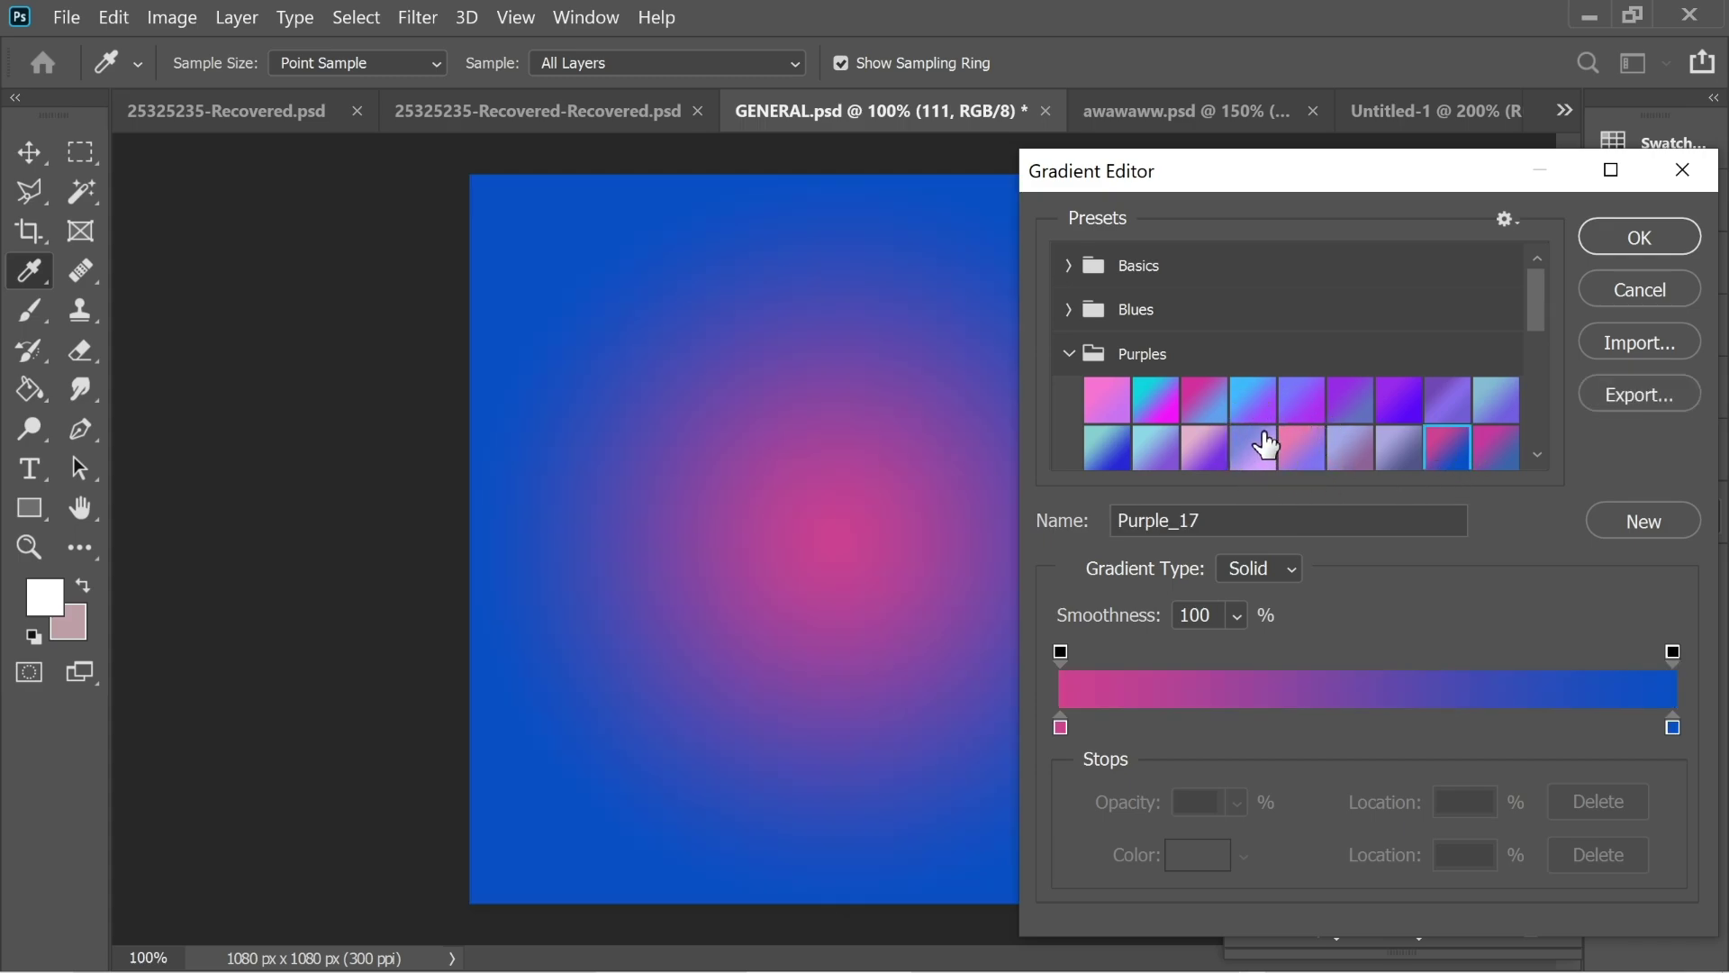
pyautogui.click(1647, 236)
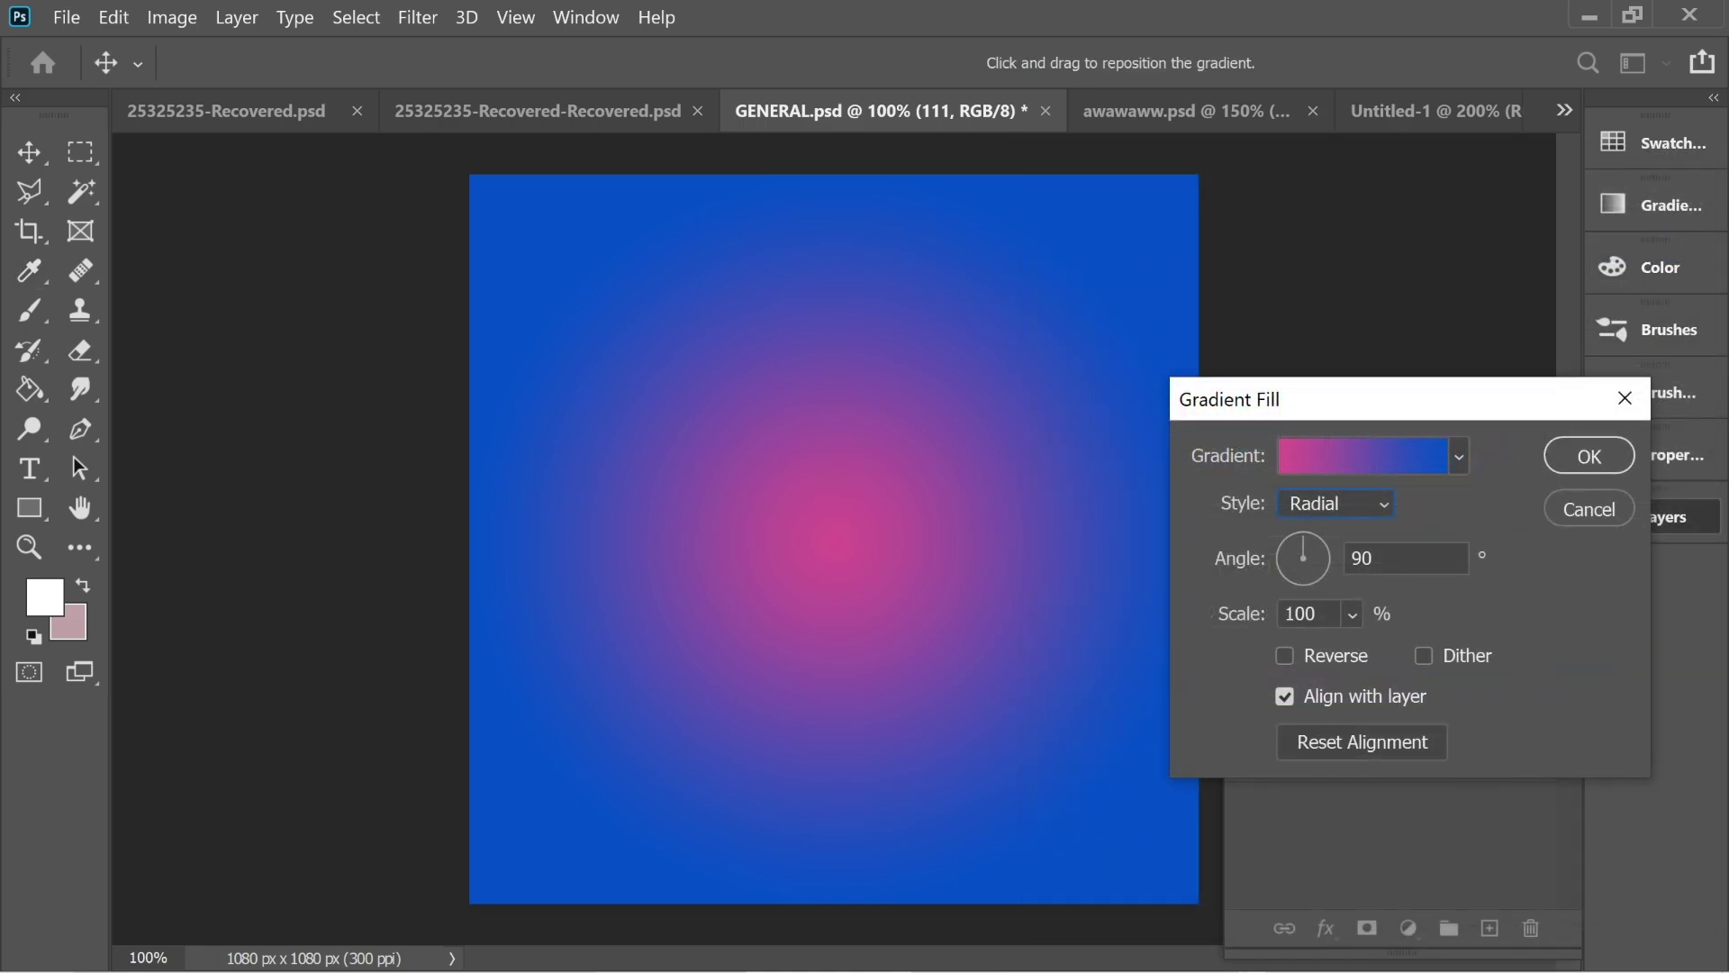
# Accept the gradient fill and set its layer's blend mode to Overlay.
pyautogui.click(1588, 456)
pyautogui.click(1294, 529)
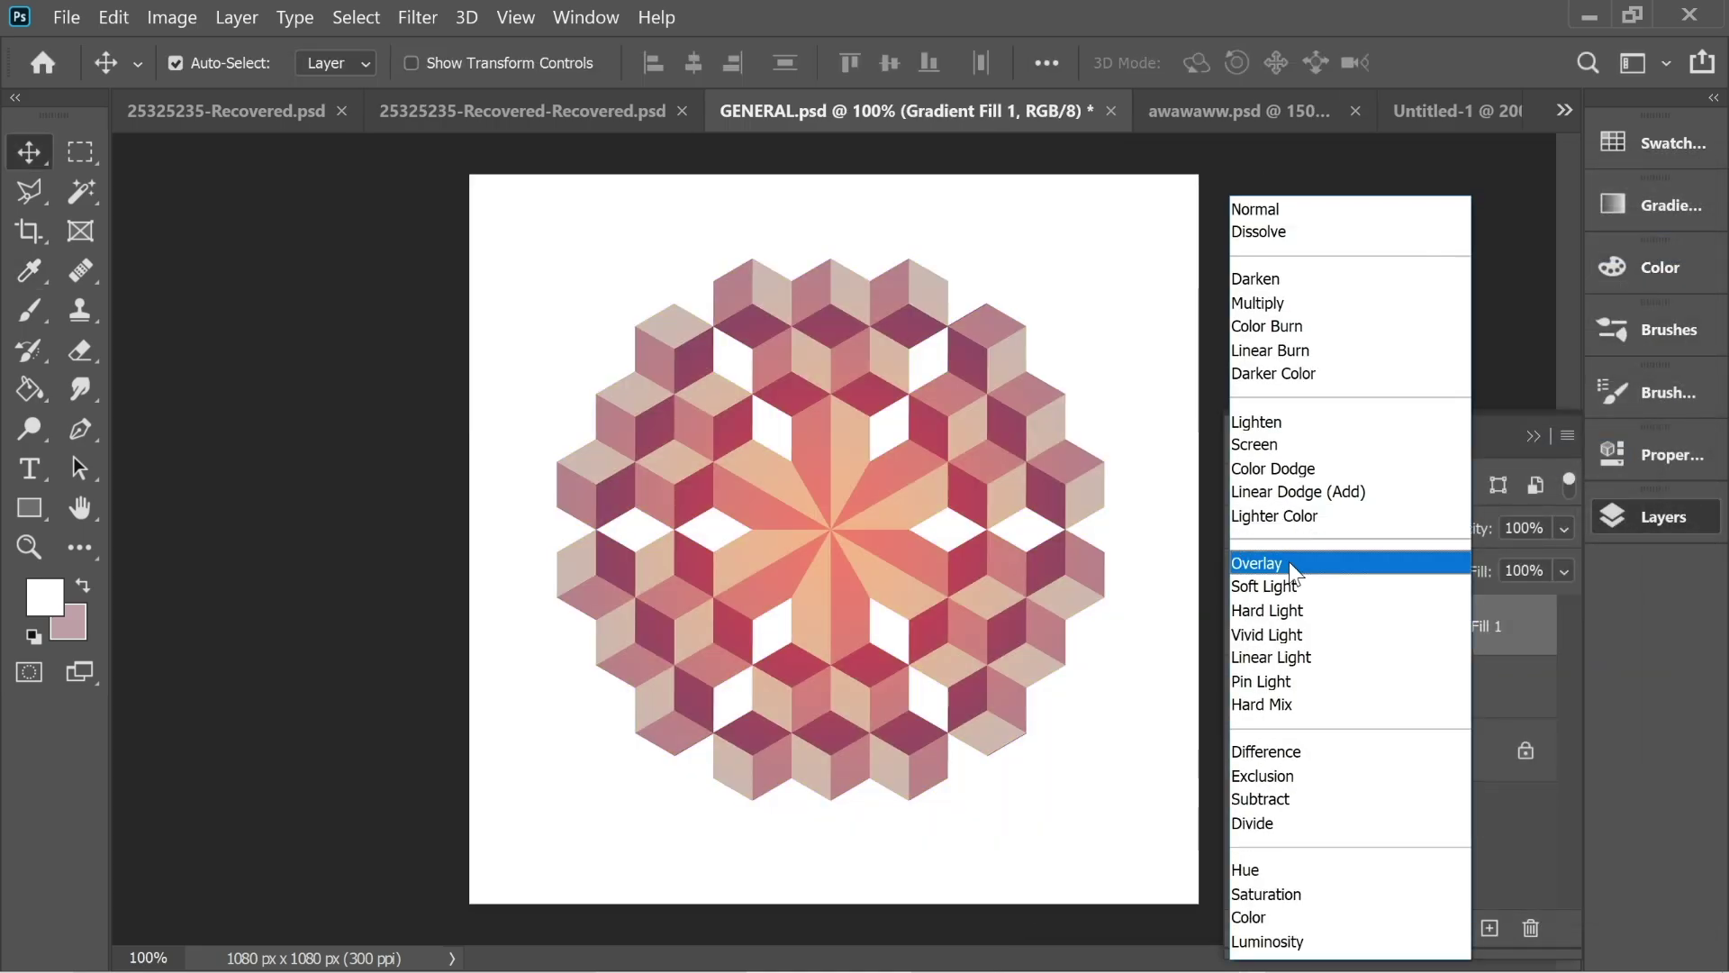
pyautogui.click(1285, 564)
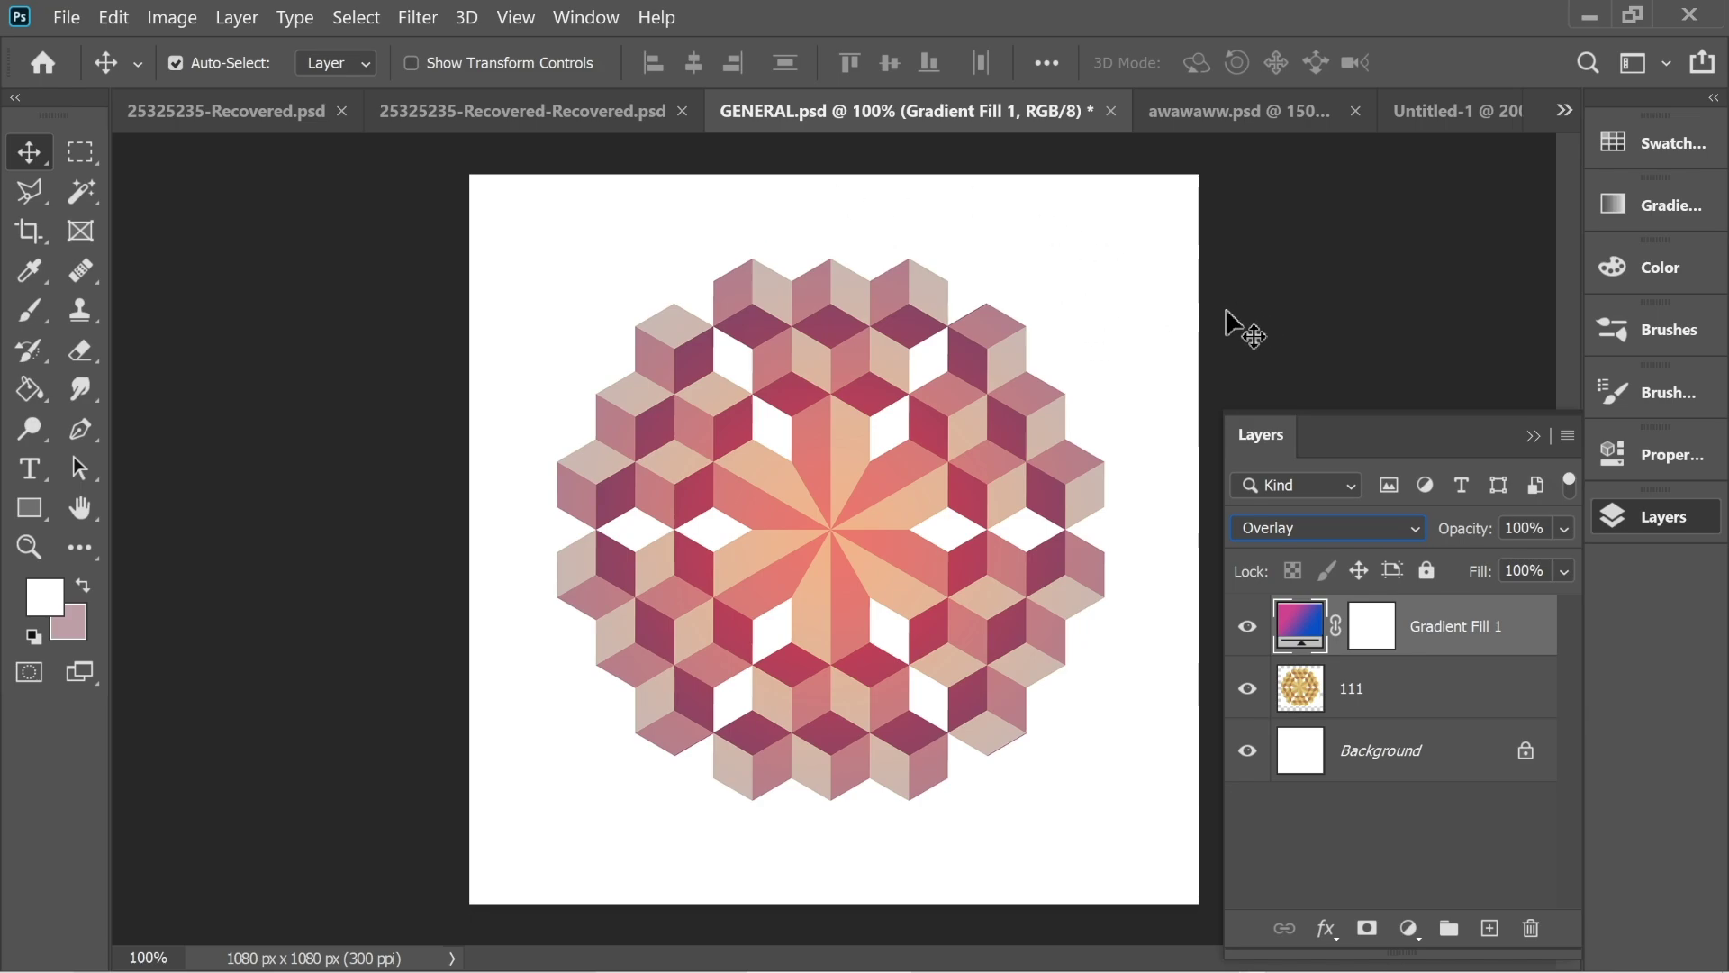